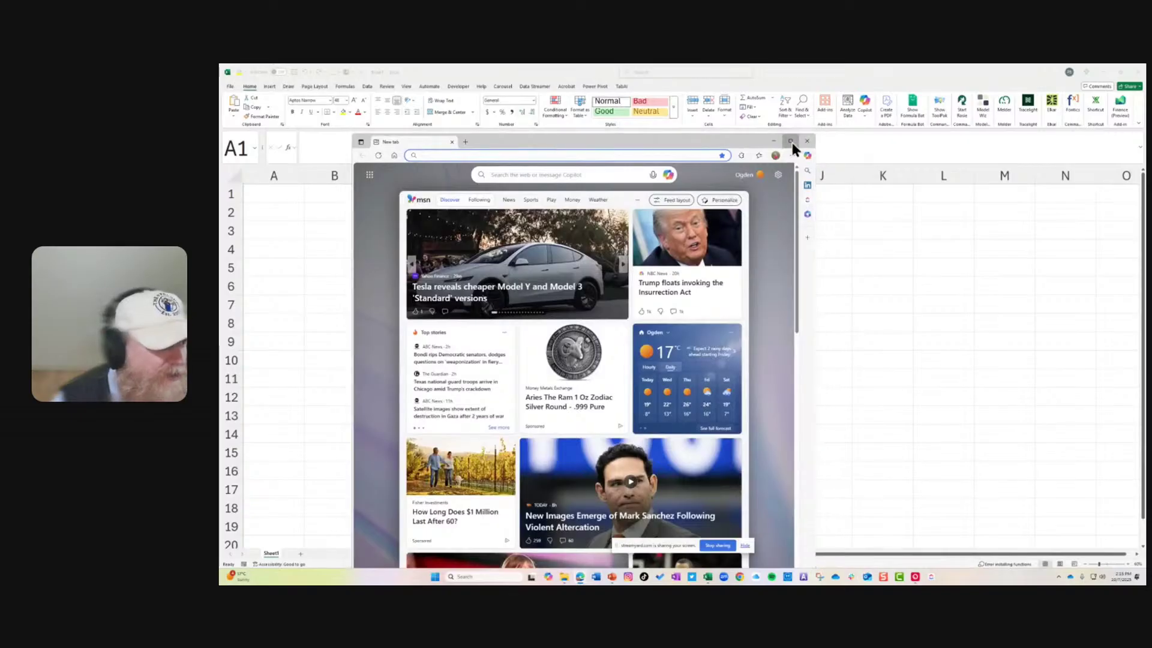
- Maximize the browser window and open the Potential Tools Google Sheet at its Software Test sheet
left_click(790, 141)
left_click(405, 87)
type("fin")
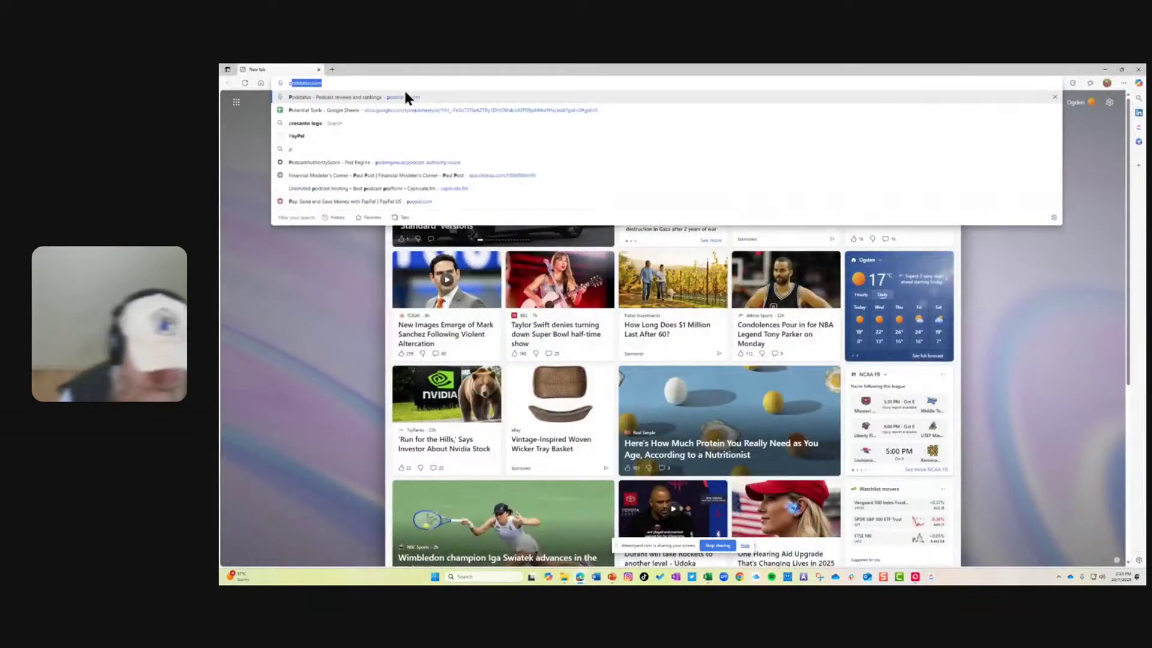
key("Return")
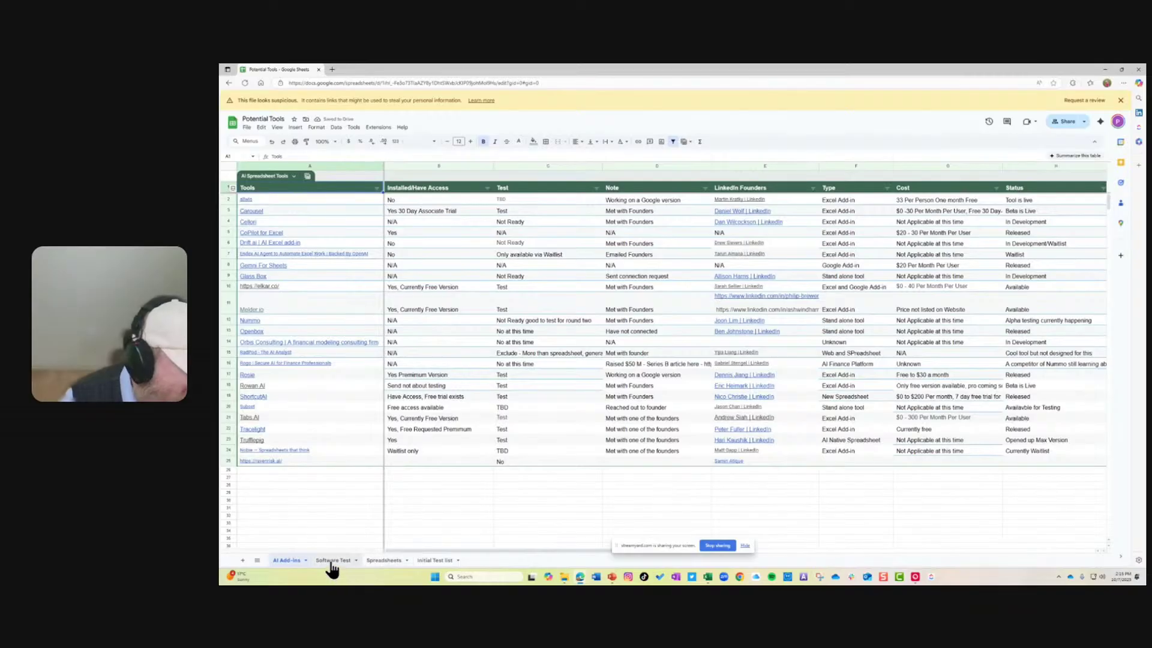
left_click(333, 561)
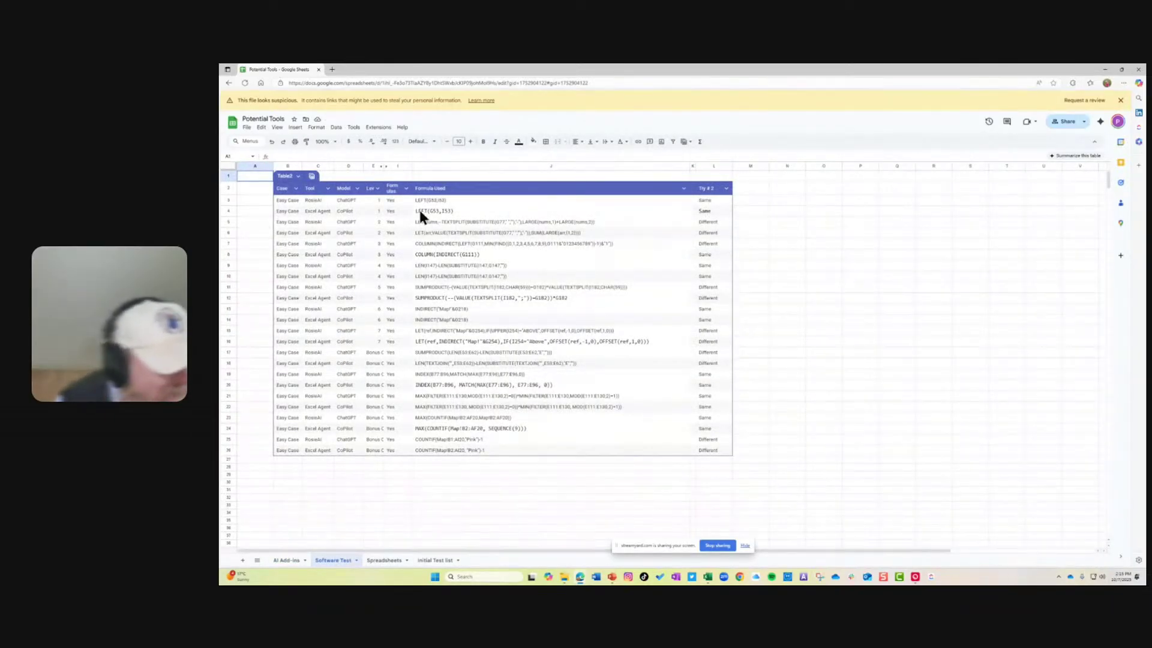
- Zoom the Software Test sheet to 200% so that the formula comparison table is readable
left_click(316, 128)
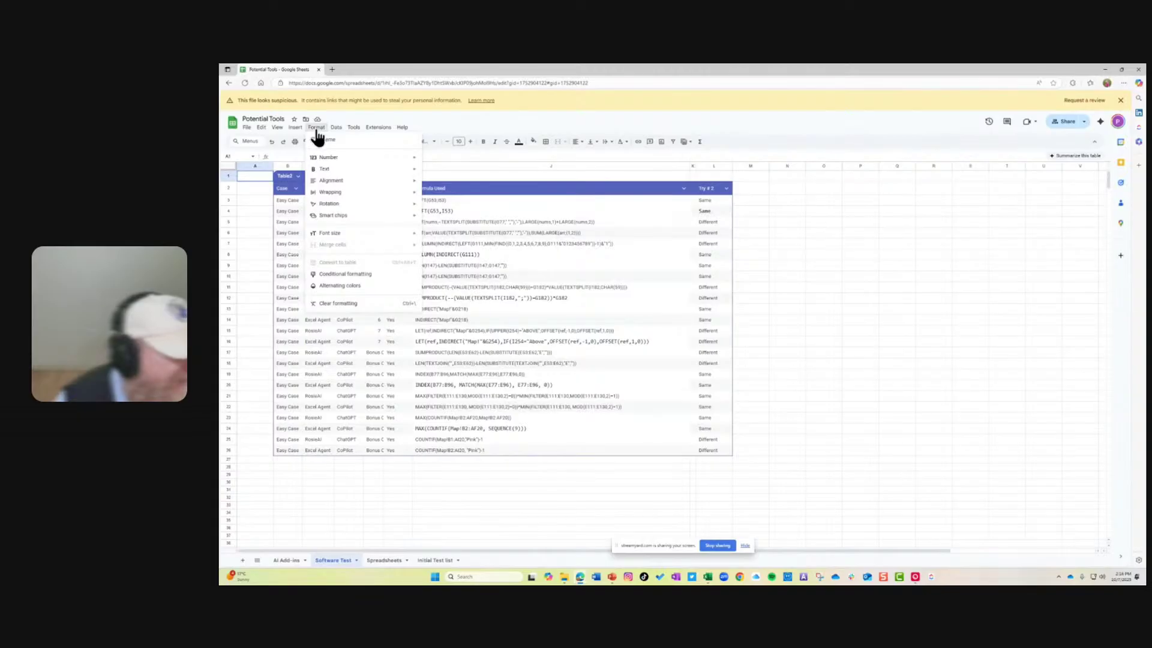
mouse_move(300, 132)
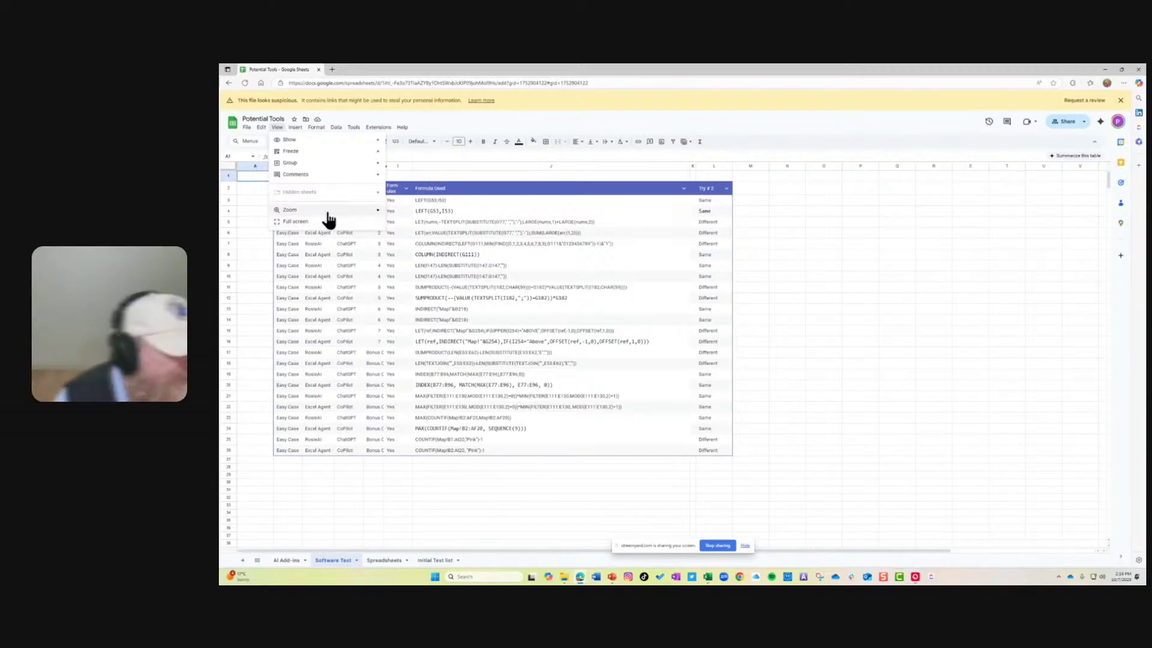
mouse_move(360, 211)
left_click(407, 282)
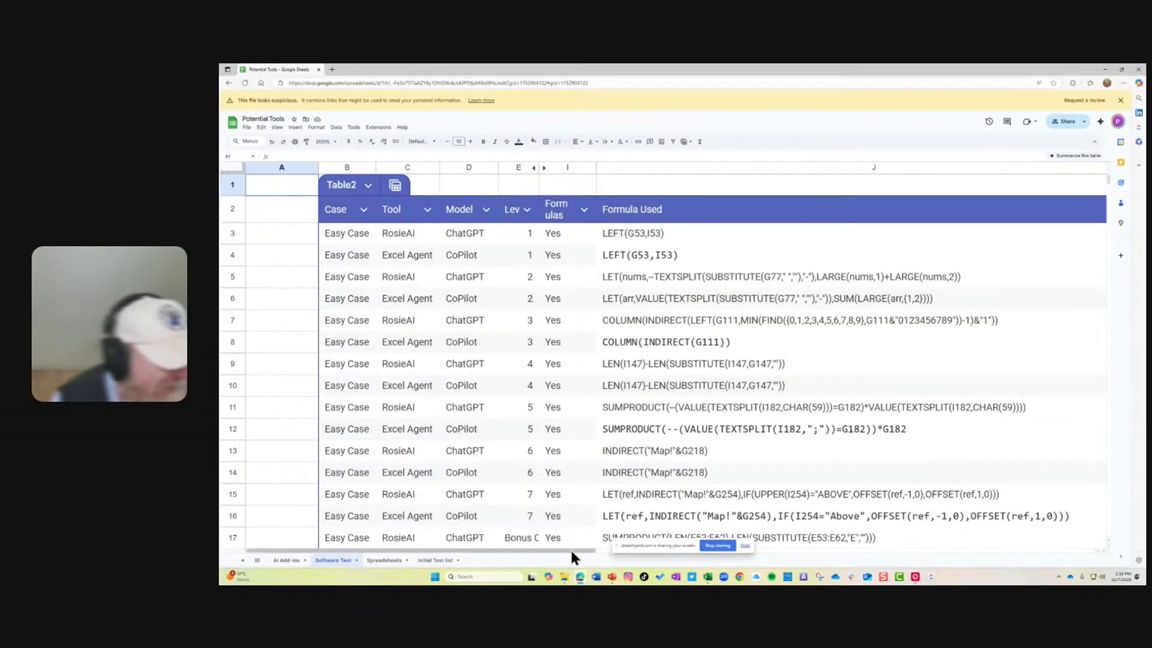
mouse_move(569, 549)
left_mouse_down()
mouse_move(619, 548)
mouse_move(576, 551)
left_mouse_up()
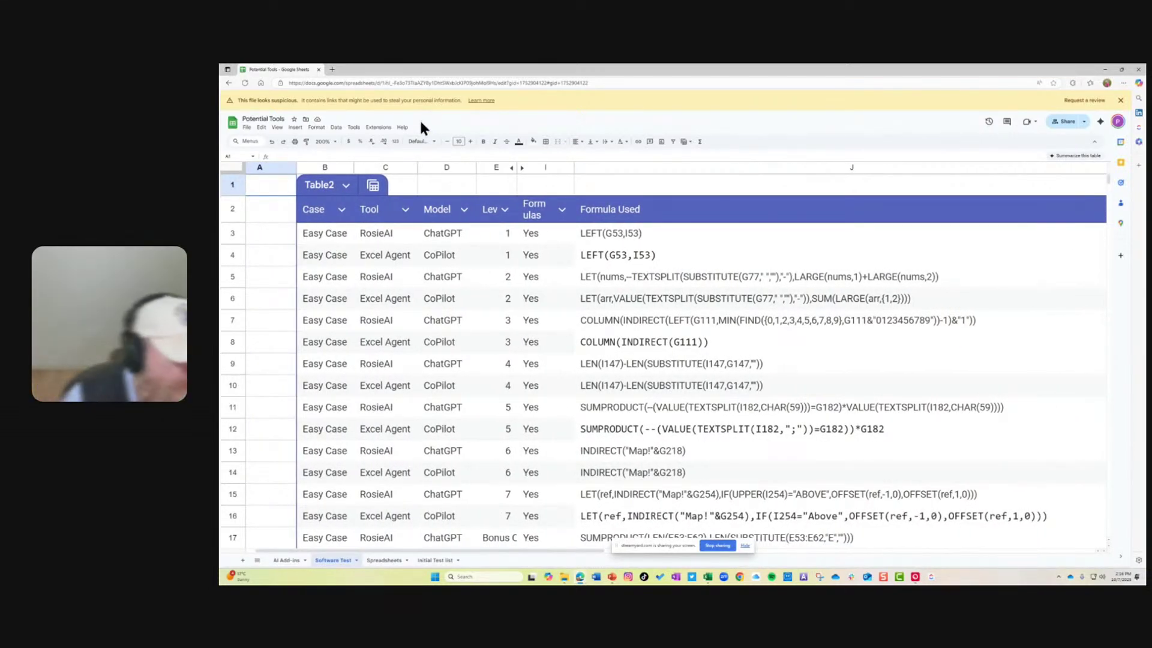
- Review the level 1 rows for RosieAI and Excel Agent, including their model, formula used and Try # 2 entries
left_click(370, 233)
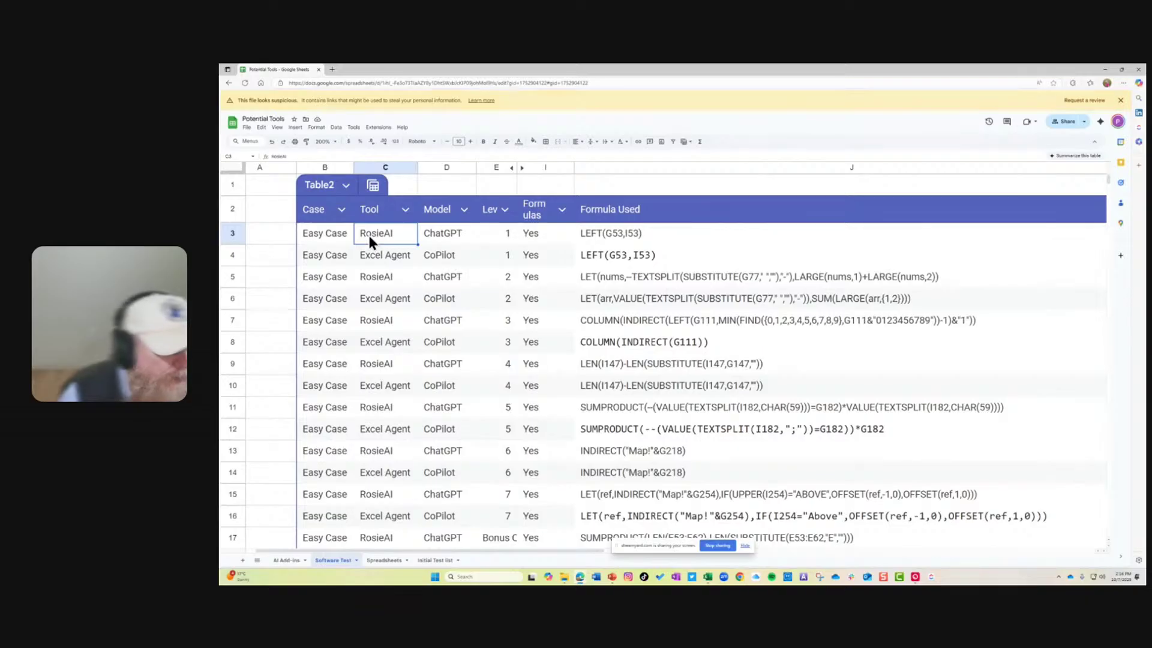
left_click(369, 255)
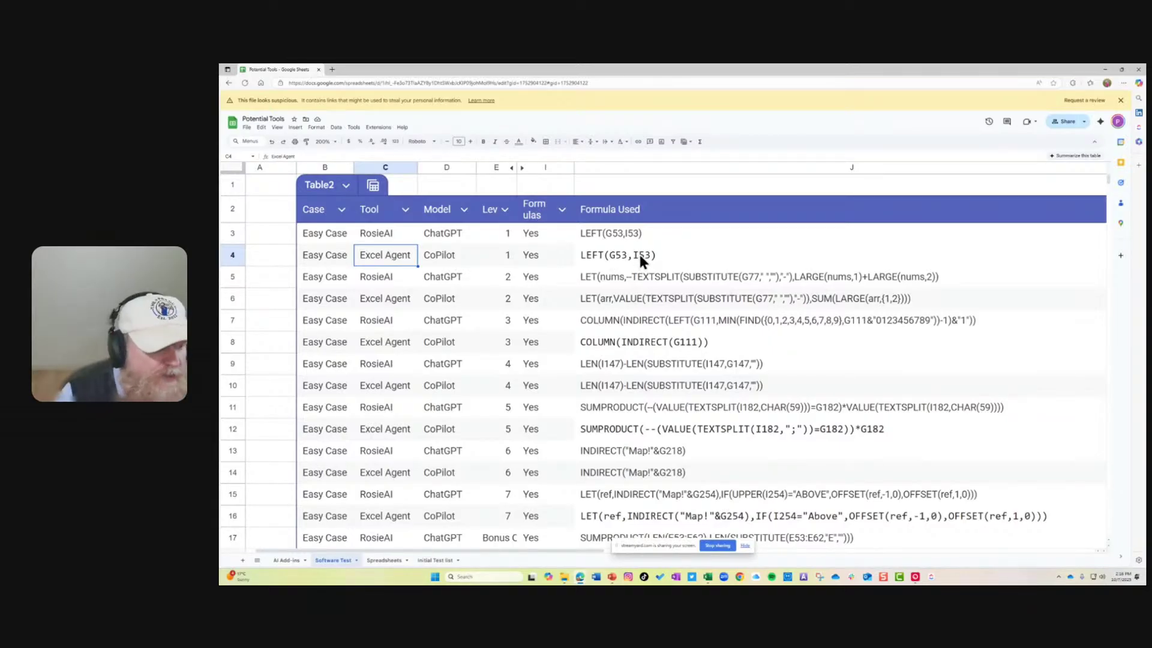
left_click(714, 236)
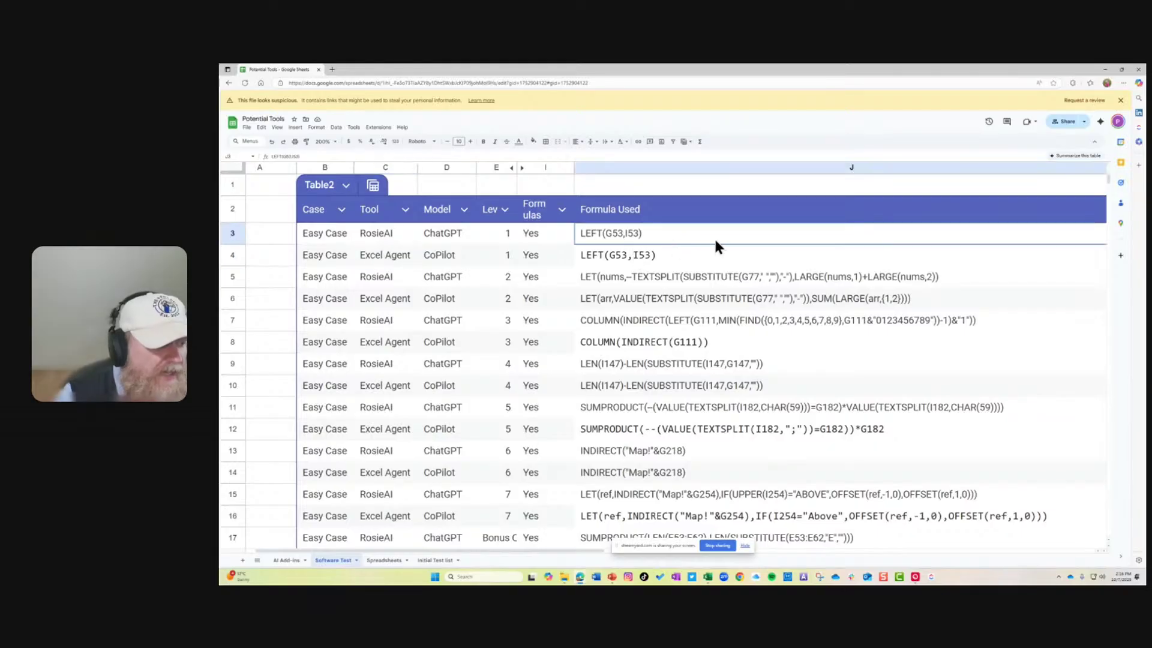
scroll(766, 244, "right", 5)
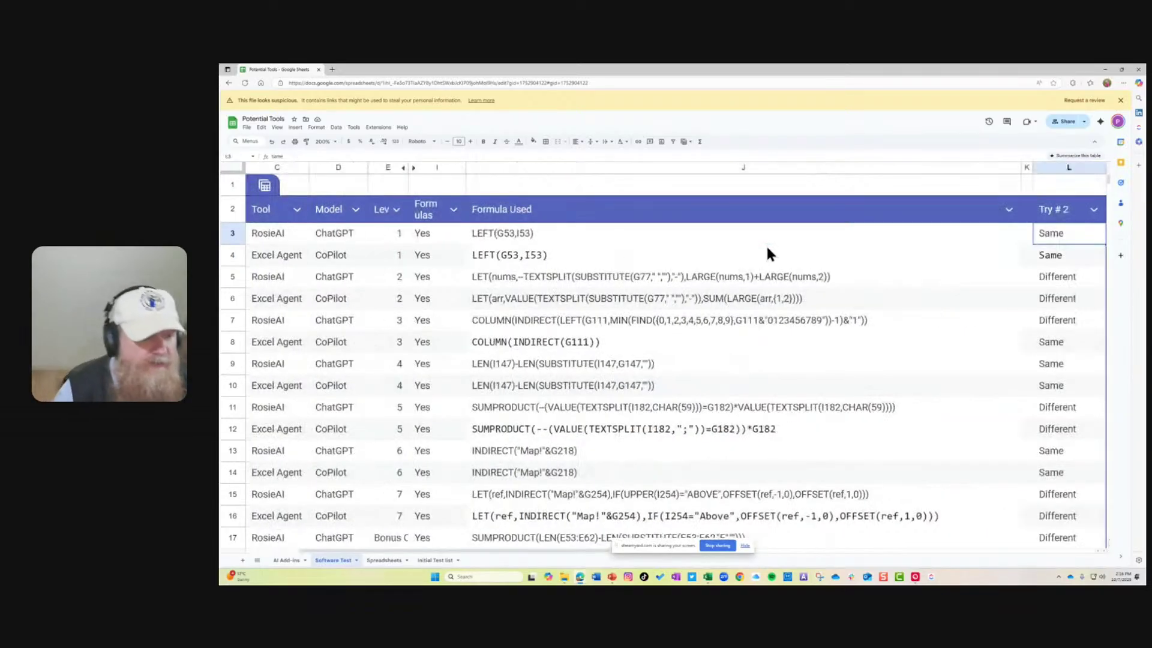
key("Left")
key("Left")
key("Left")
key("Left")
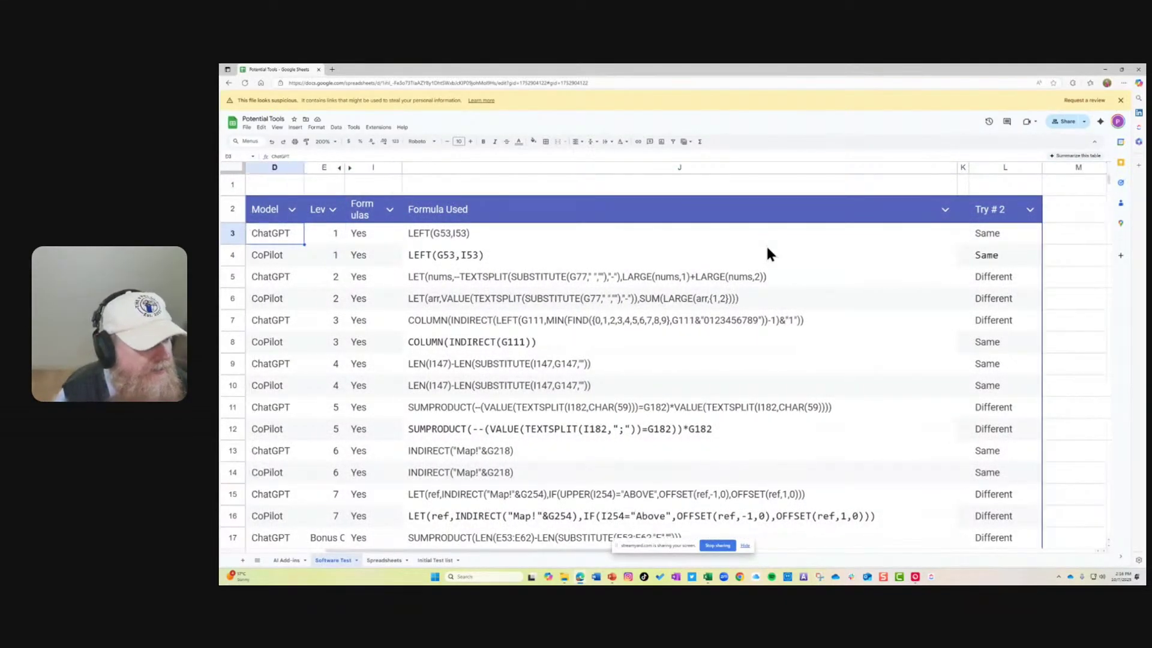
key("Right")
key("Right")
key("Right")
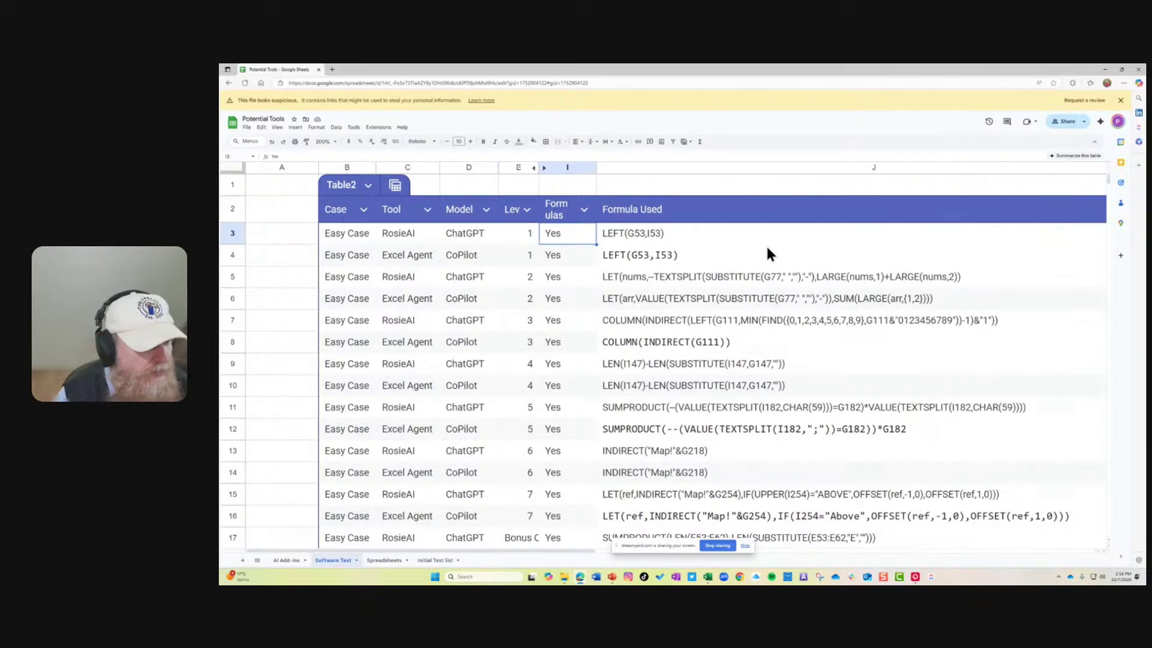
right_click(565, 171)
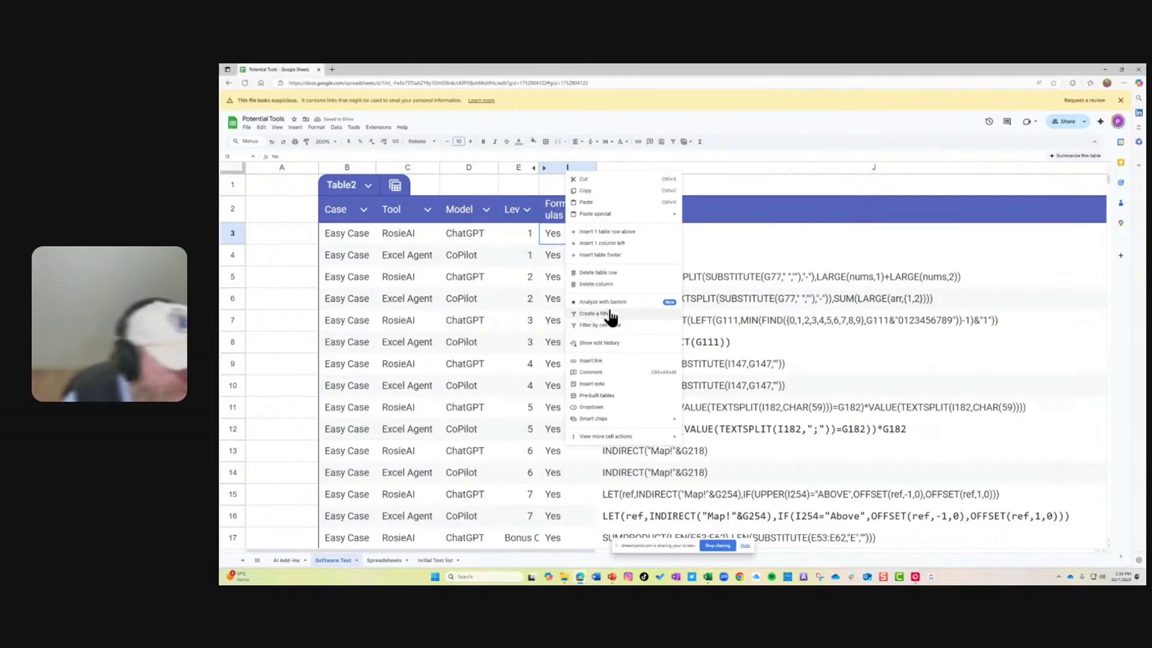
left_click(833, 319)
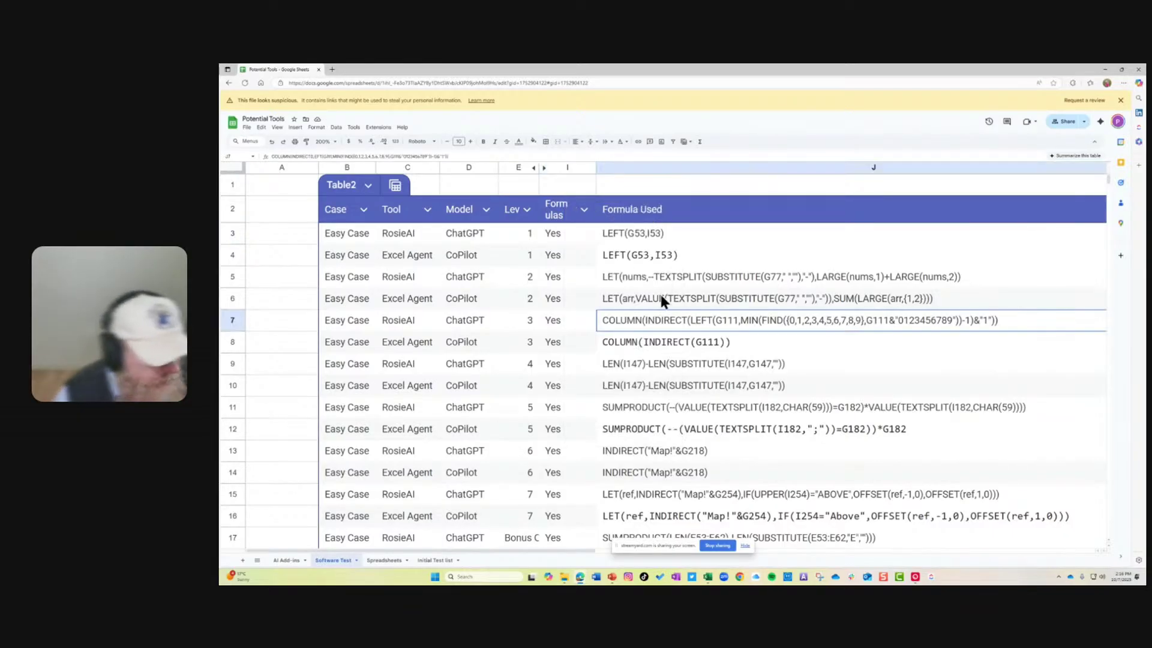
- Compare the RosieAI and Excel Agent formulas for levels 1 and 2 in the Formula Used column
left_click(618, 240)
scroll(751, 297, "right", 1)
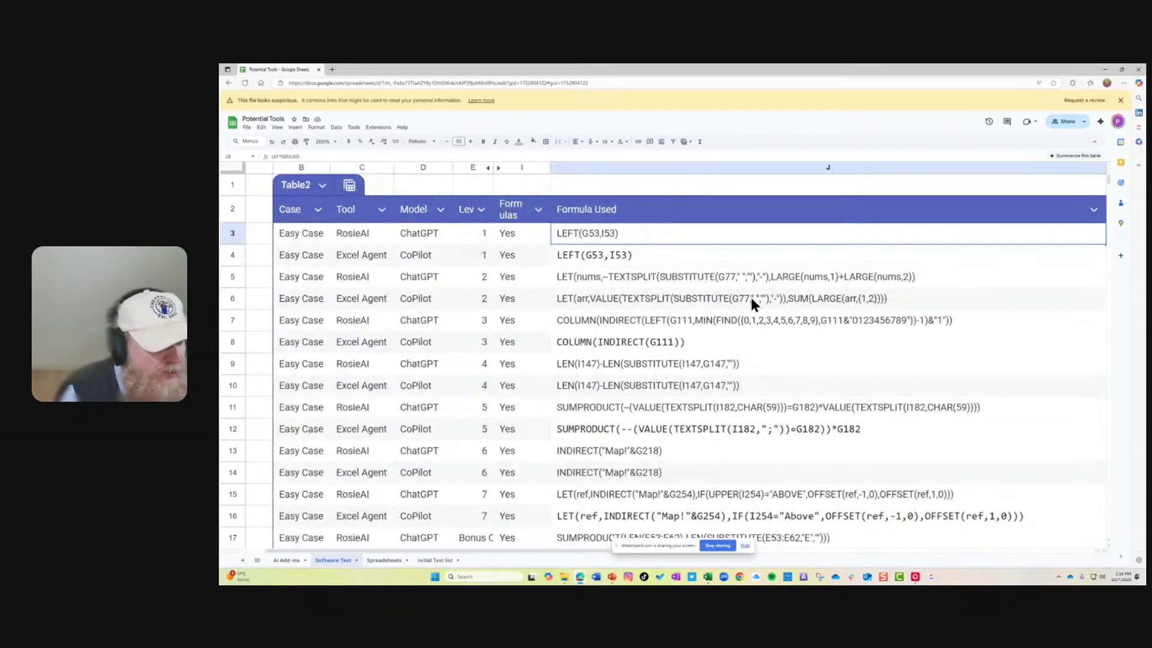
key("Down")
key("Down")
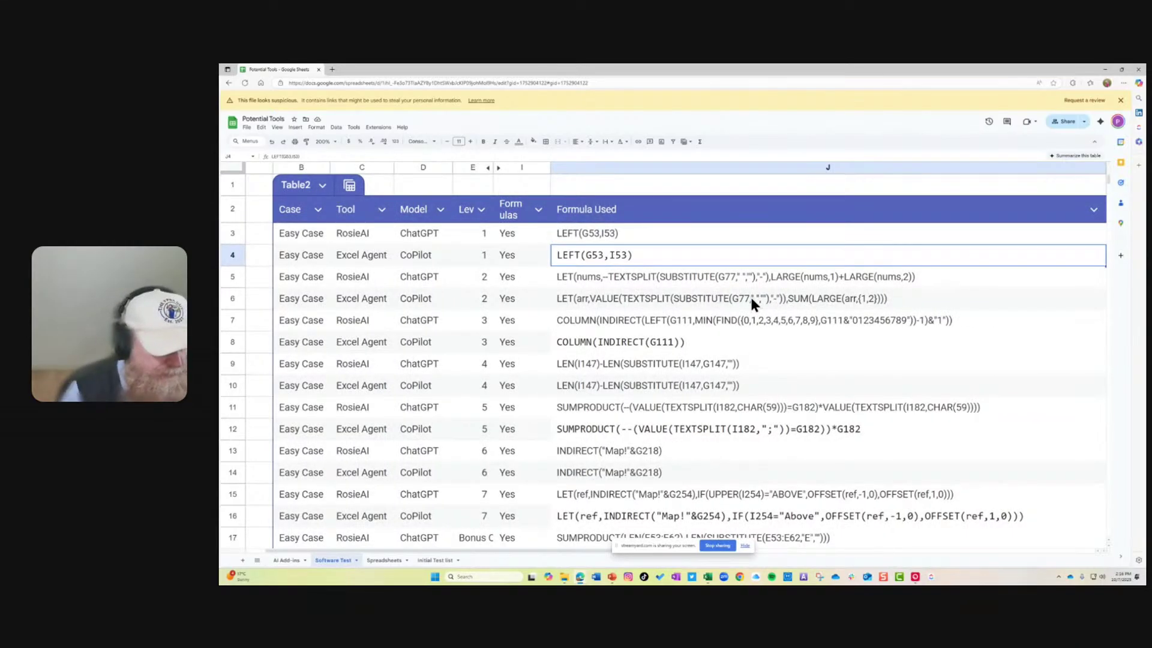
key("Down")
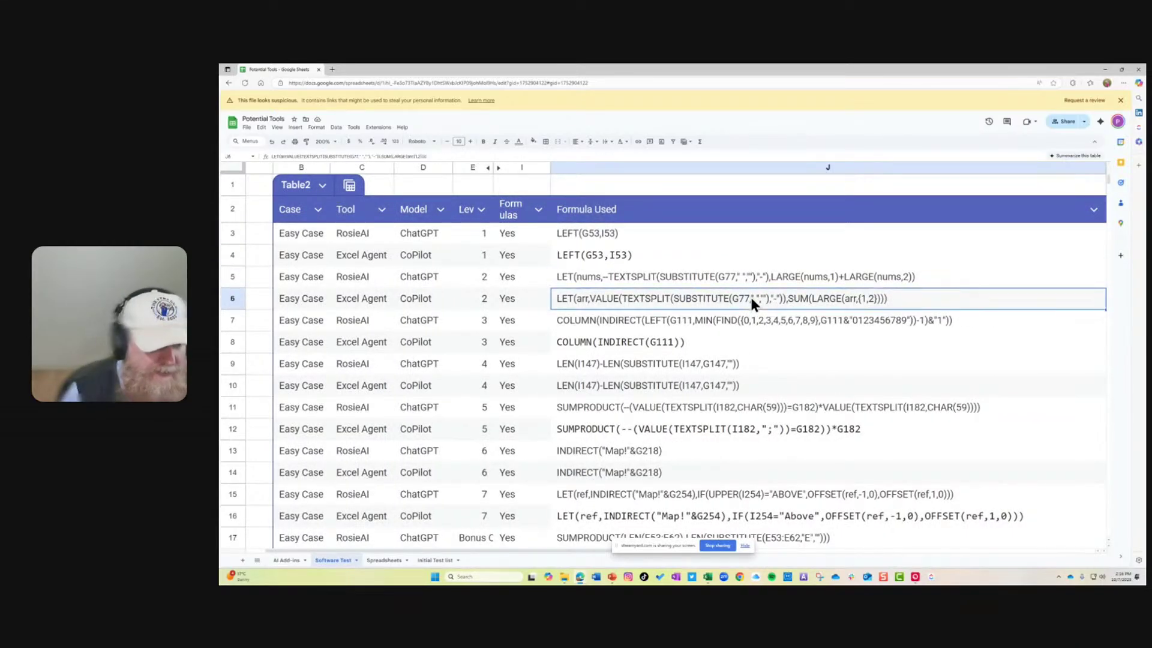
key("Up")
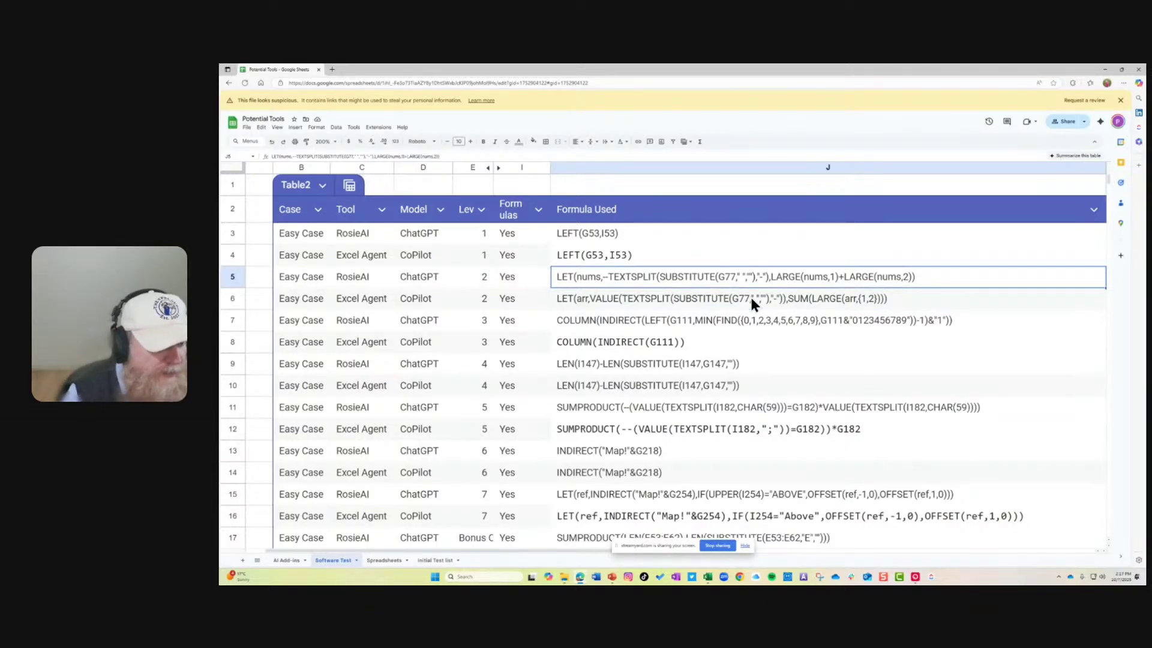
key("Down")
key("Up")
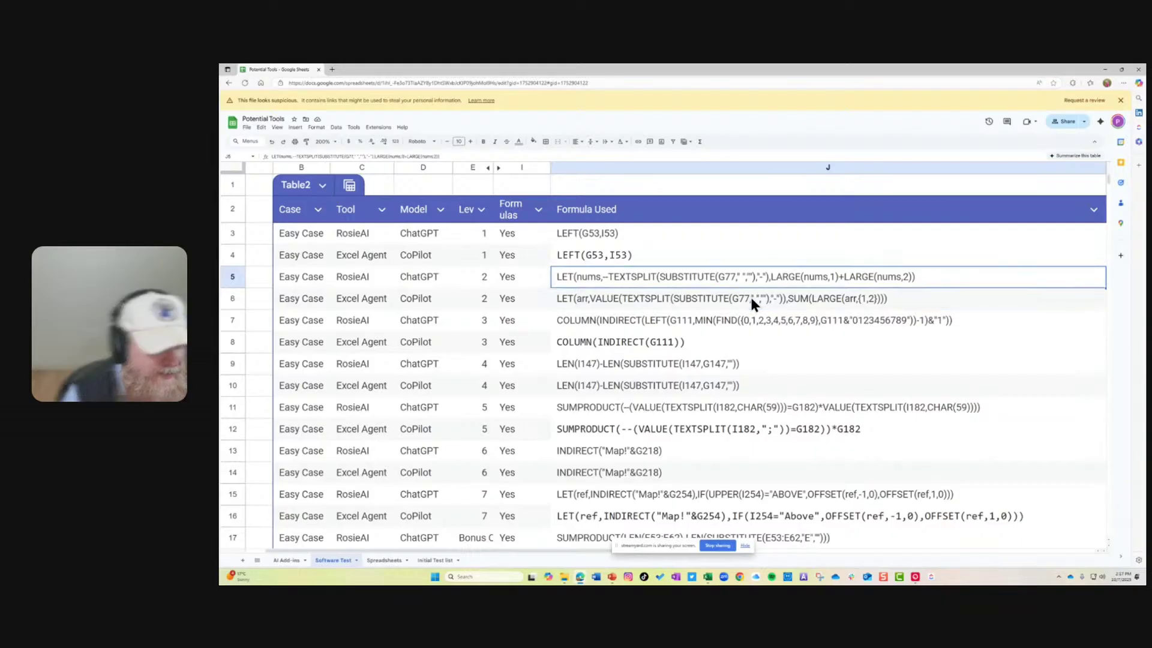
key("Left")
key("Right")
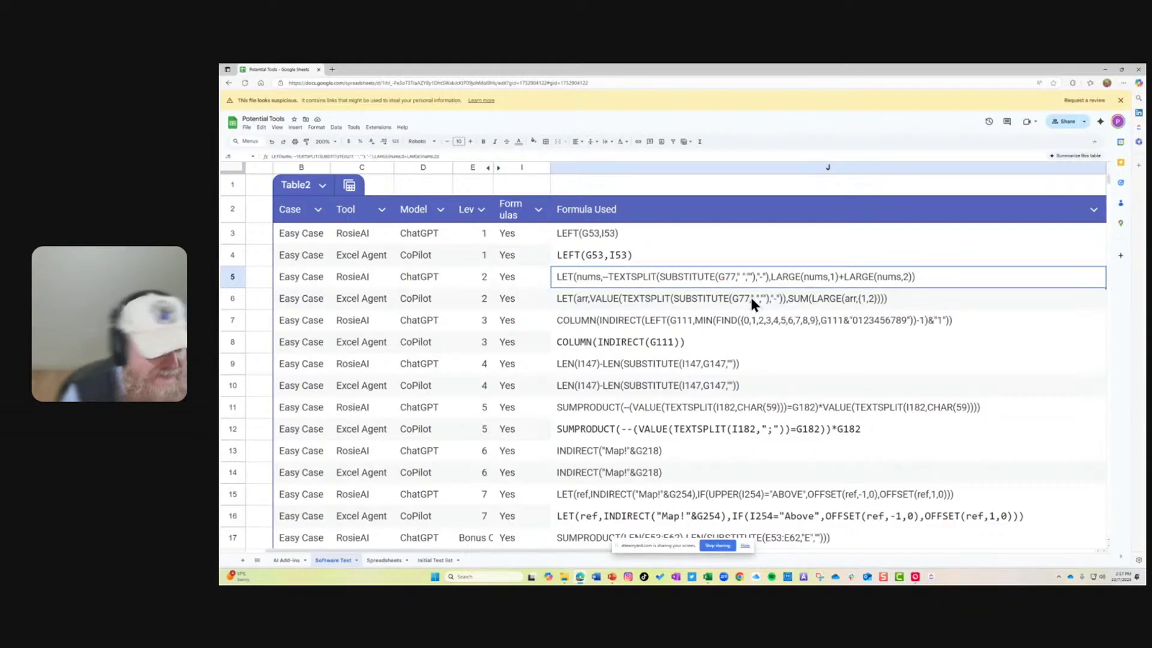
key("Left")
key("Right")
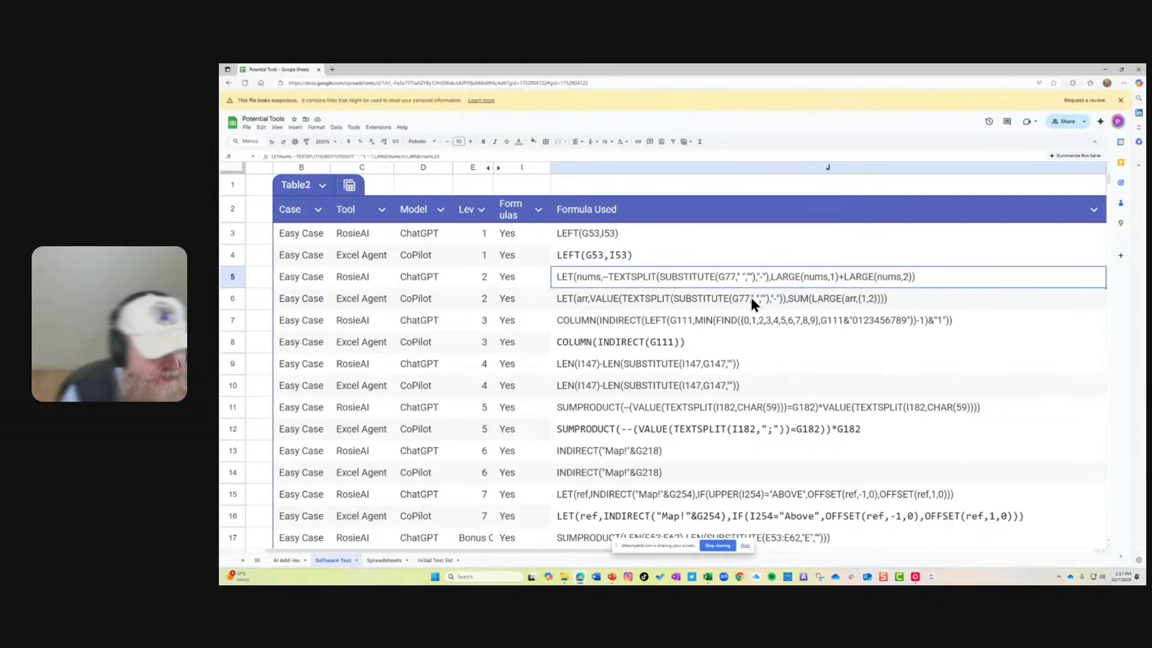
- Compare the RosieAI and Excel Agent formulas for level 3 in J7 and J8
key("Down")
key("Down")
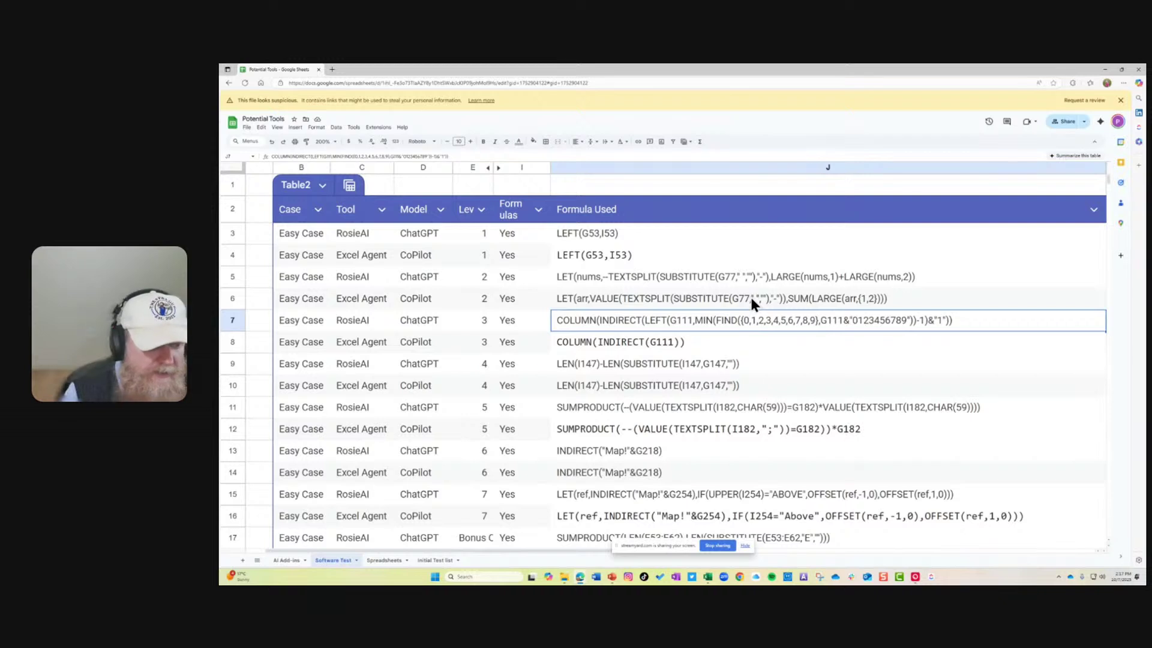
key("Down")
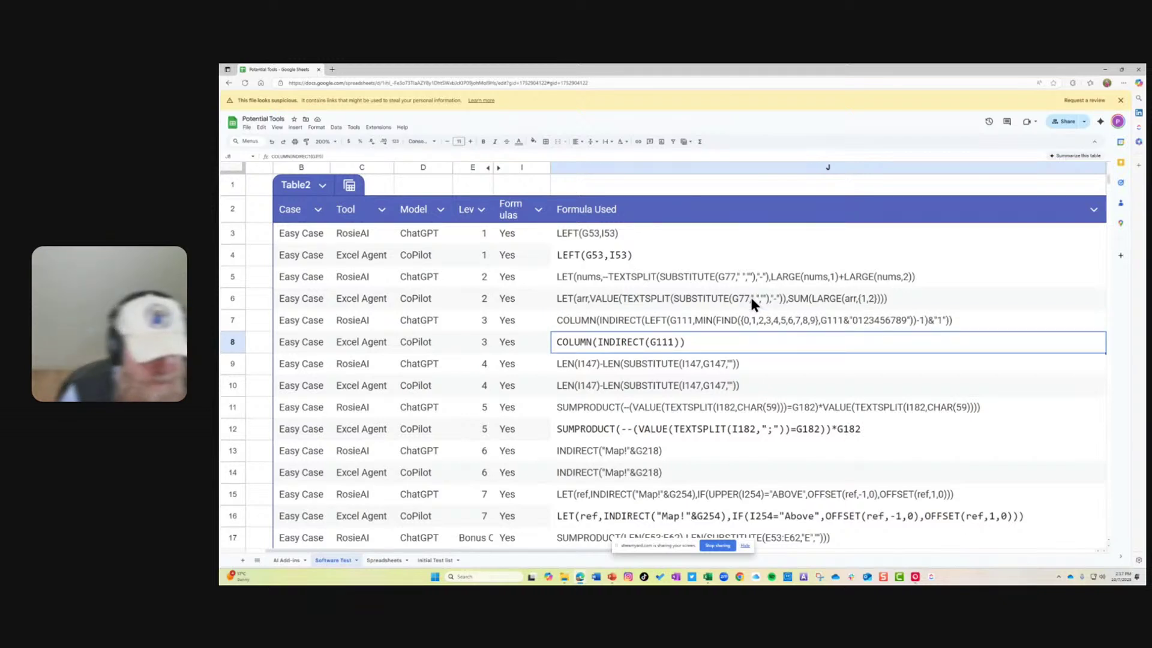
key("Up")
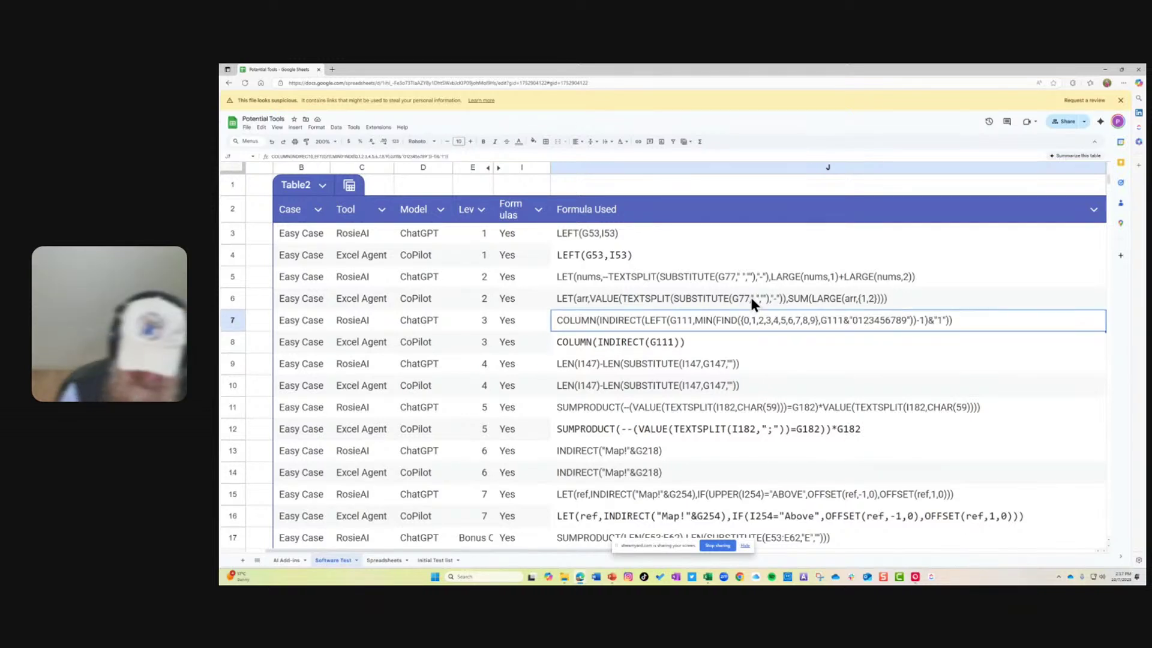
key("shift+Down")
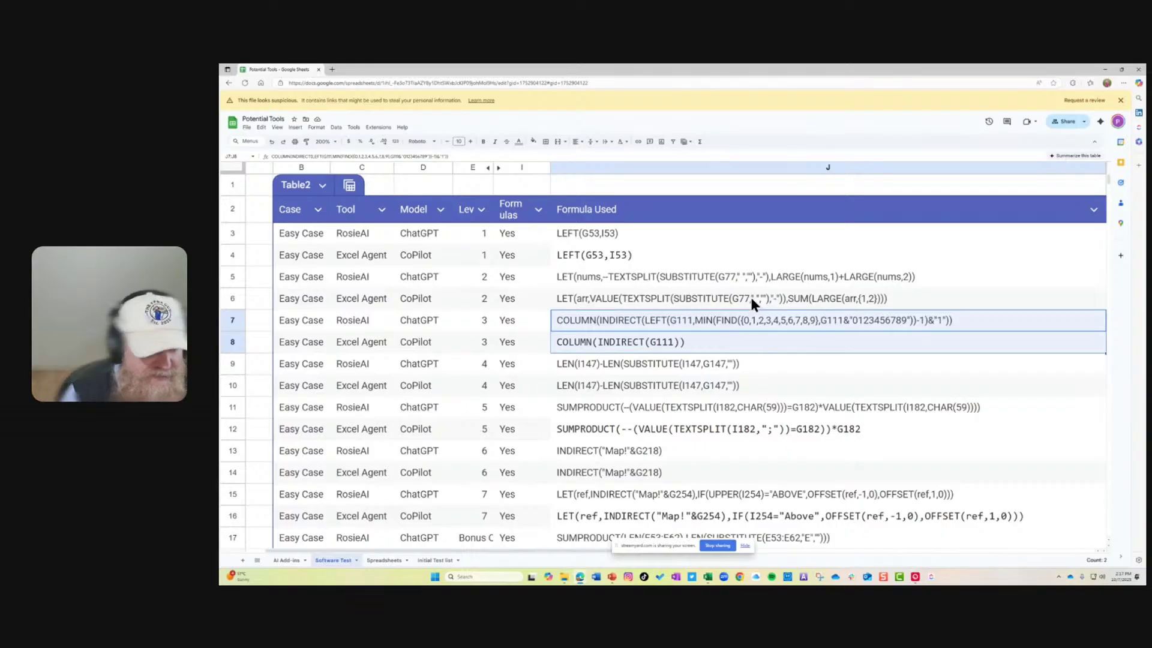
key("shift+Up")
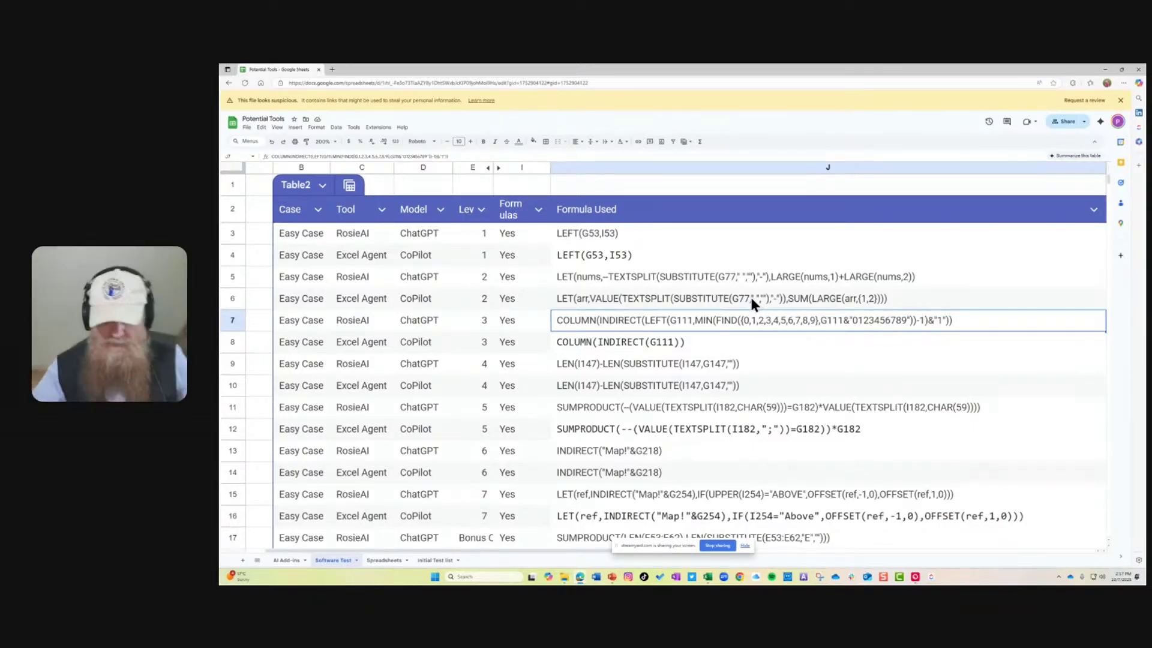
- Examine the Formula Used entries from level 4 through the first bonus rows, down to row 19
key("Down")
key("Down")
key("Down")
key("Down")
key("Down")
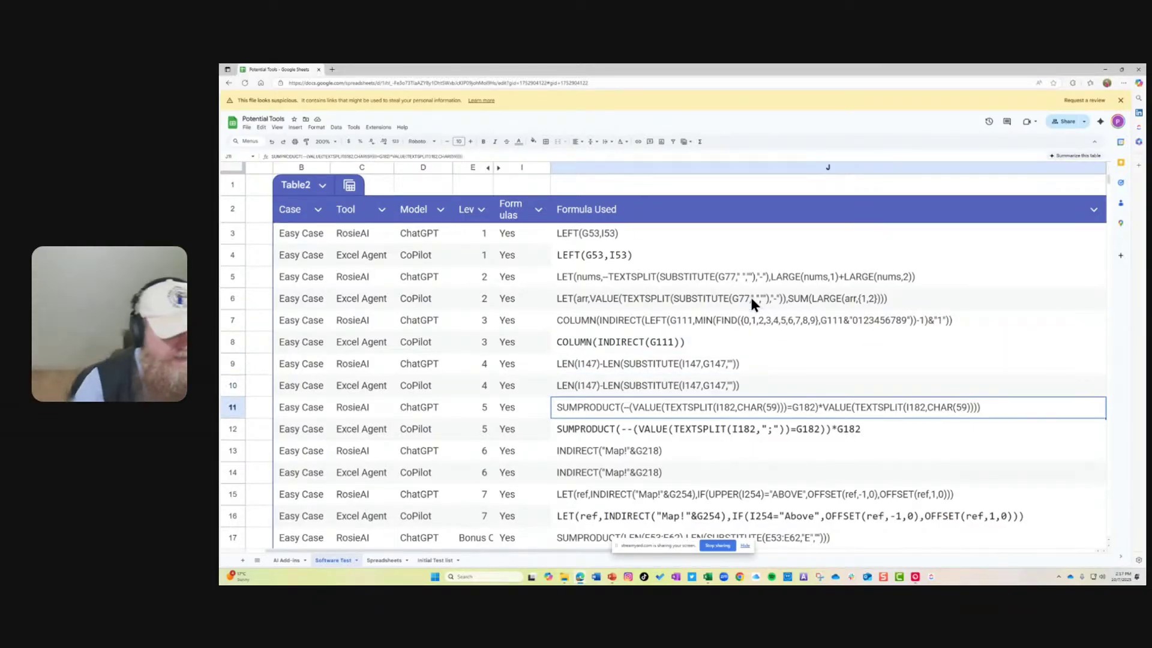
key("Up")
key("Down")
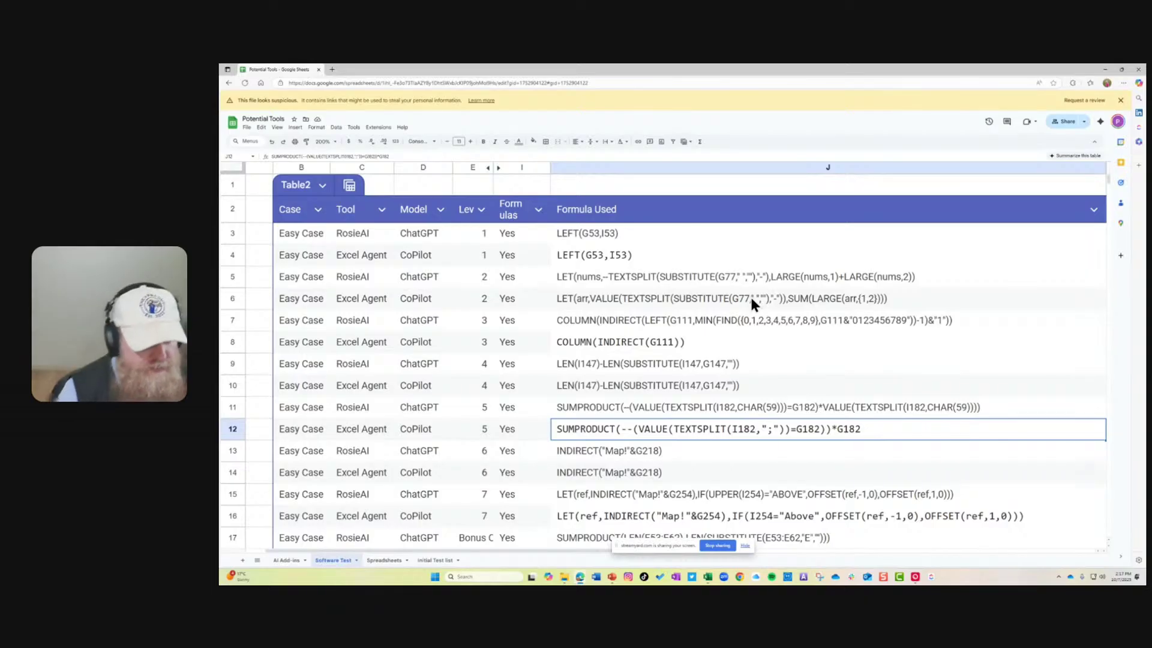
key("Down")
key("Down")
key("Down")
key("Down")
key("Down")
key("Down")
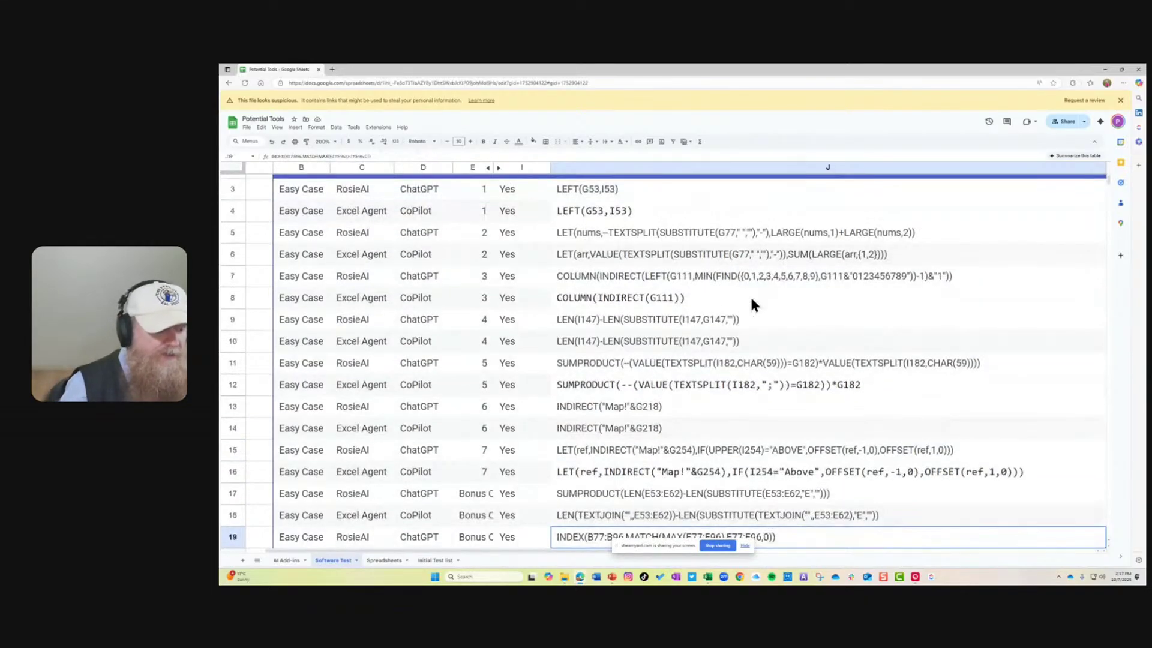
- Check the Try # 2 column against the formulas, then read the remaining bonus rows and their tool names
key("Right")
key("Right")
key("Up")
key("Up")
key("Up")
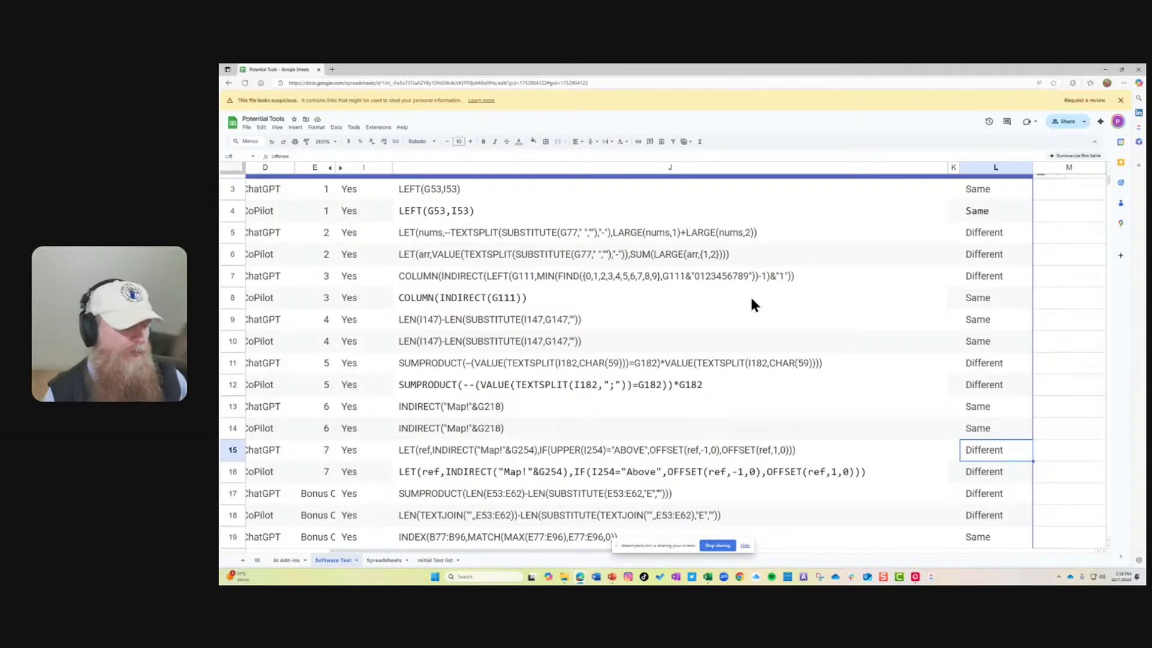
scroll(544, 438, "down", 5)
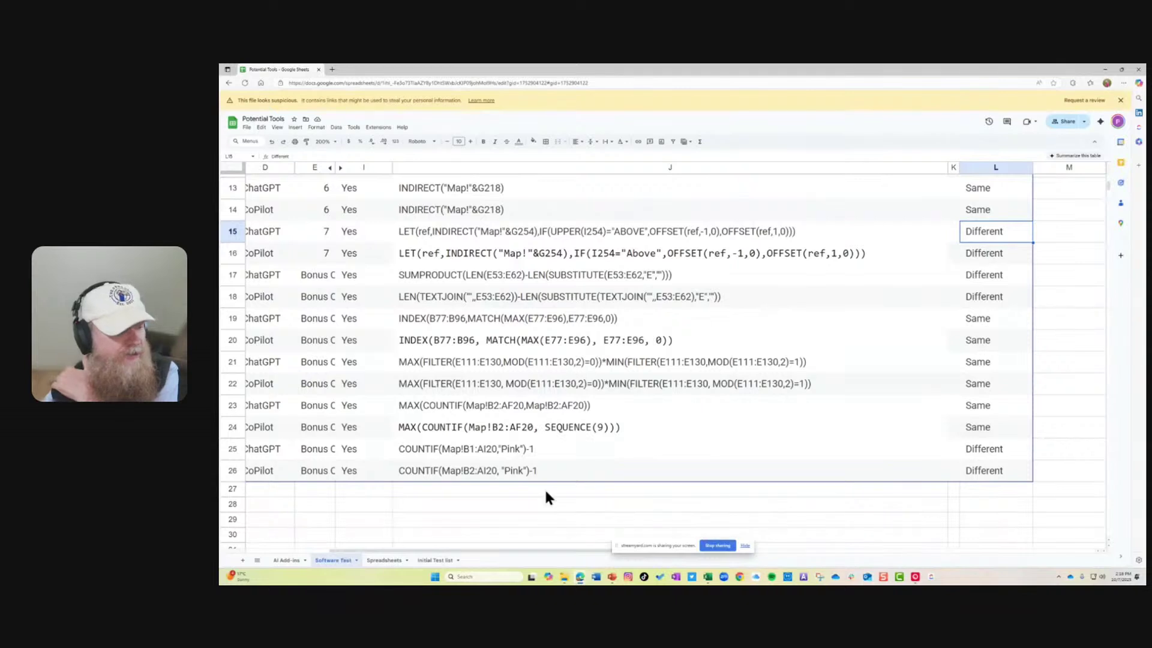
left_click(372, 368)
key("Left")
key("Left")
key("Left")
key("Left")
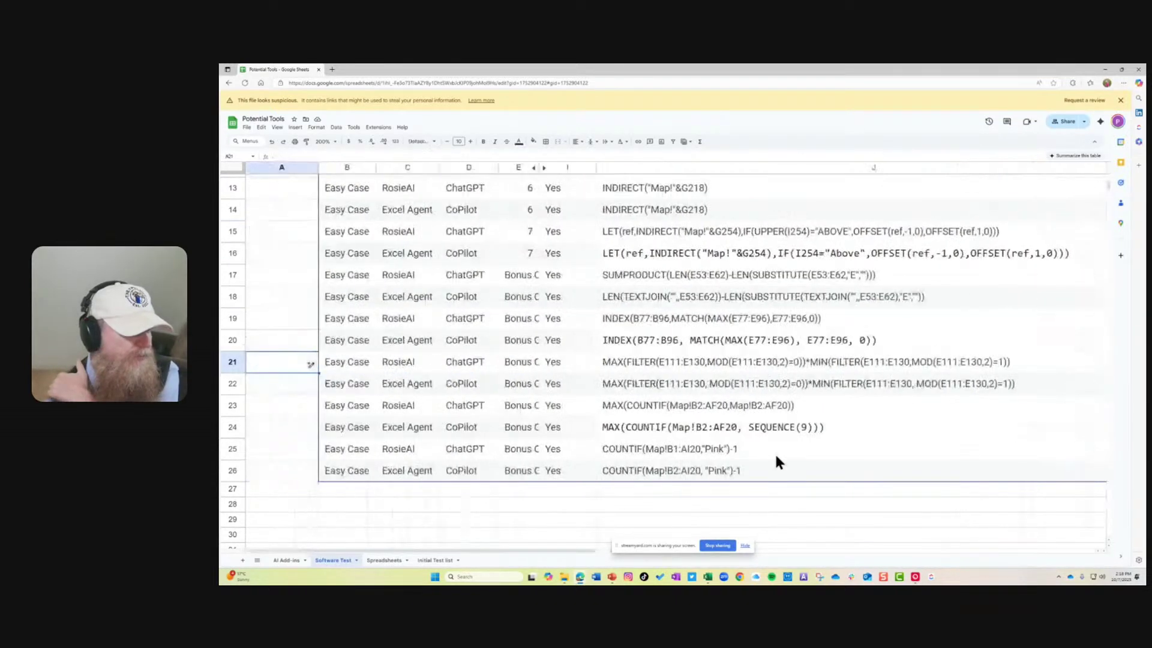
key("Right")
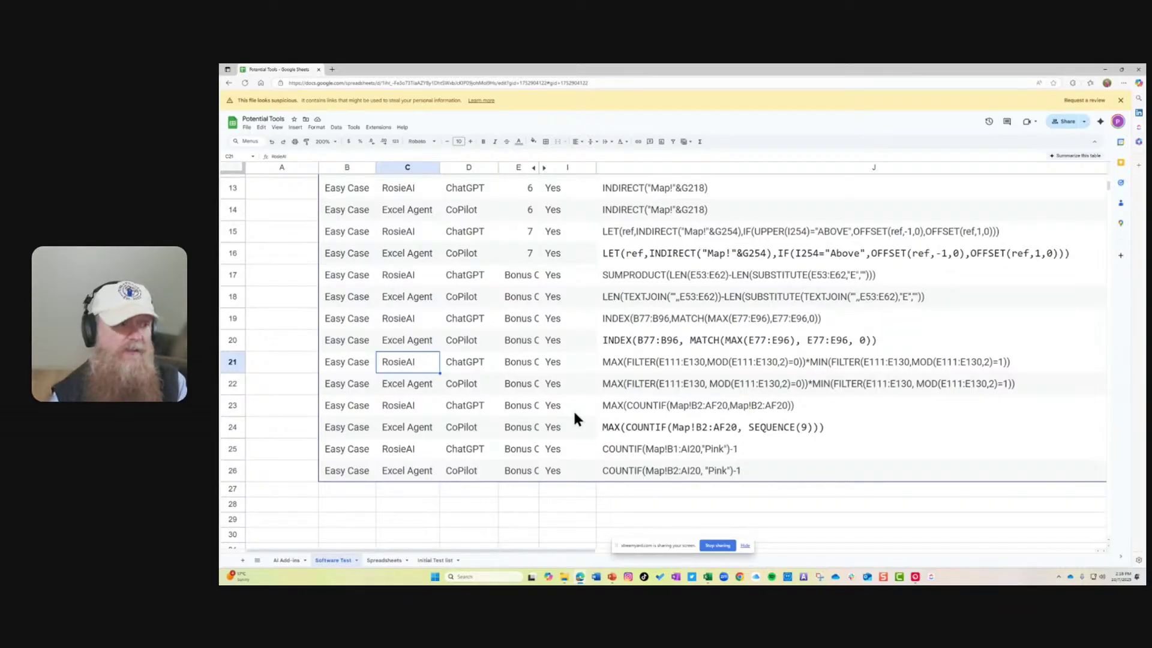
- Switch to the blank Excel workbook, search the add-ins for Excel Labs and try to add it from the store results
left_click(332, 69)
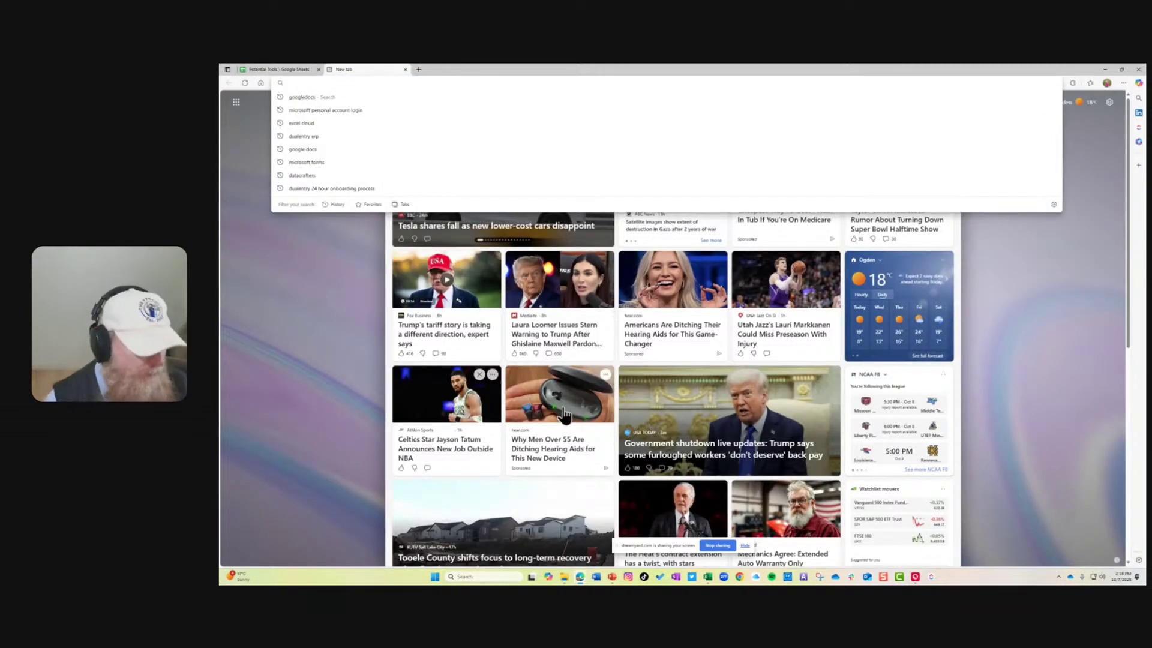
left_click(708, 576)
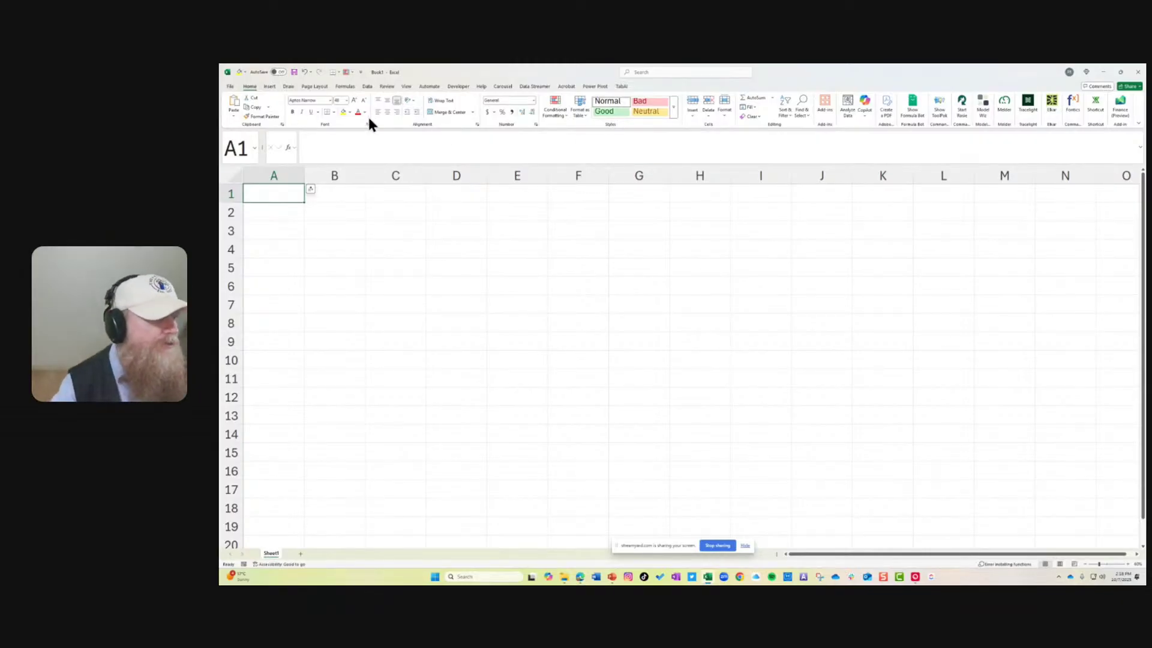
left_click(825, 109)
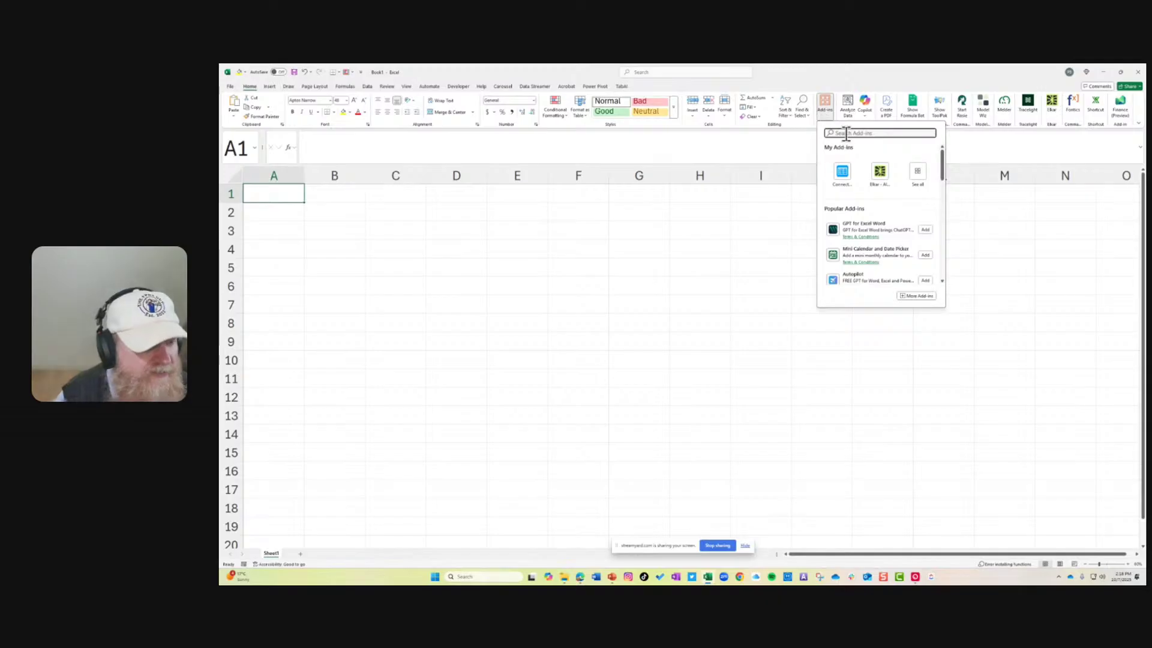
type("Exc")
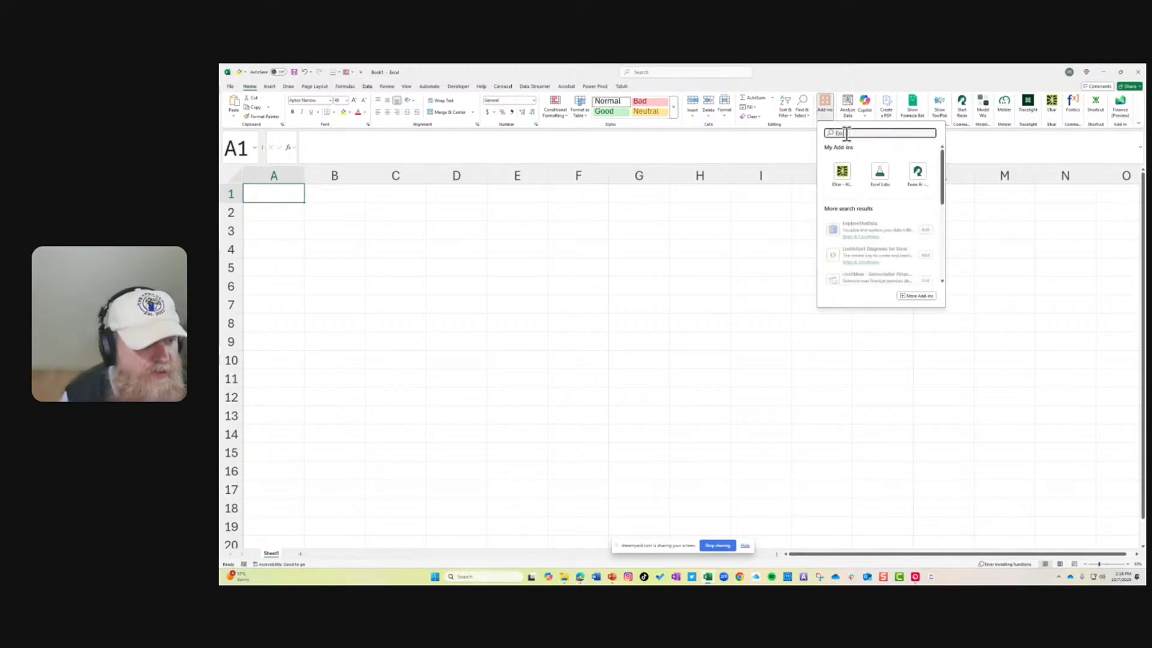
type("el Labs")
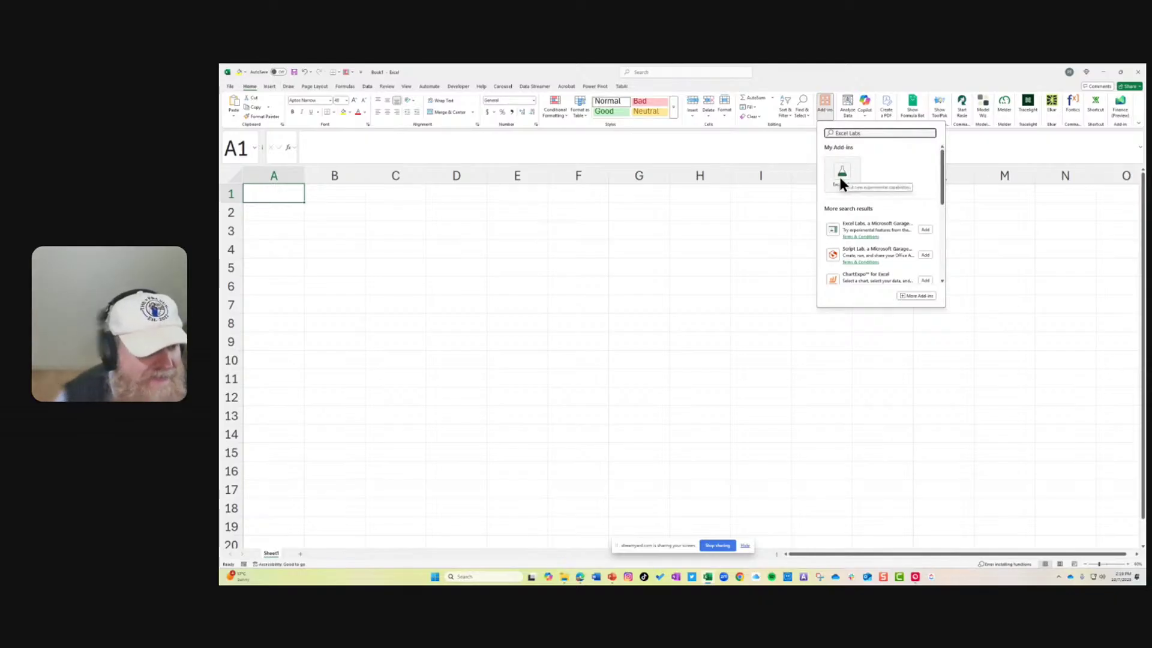
left_click(924, 236)
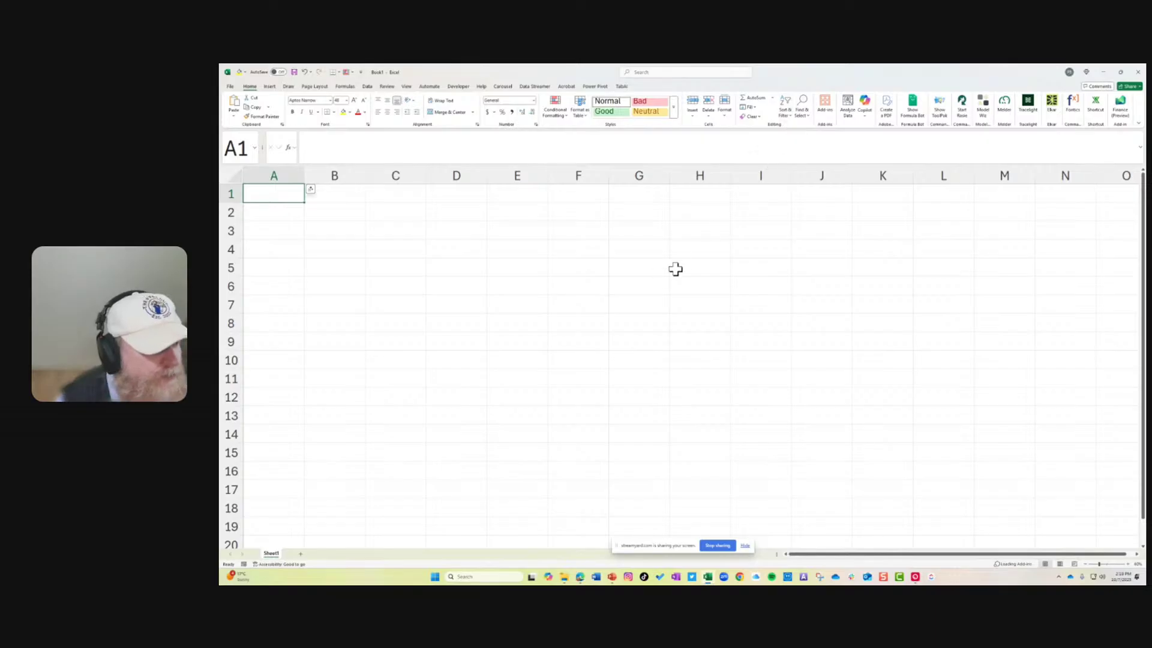
- Search the add-ins for Excel Labs again and try to launch it from My Add-ins
left_click(842, 216)
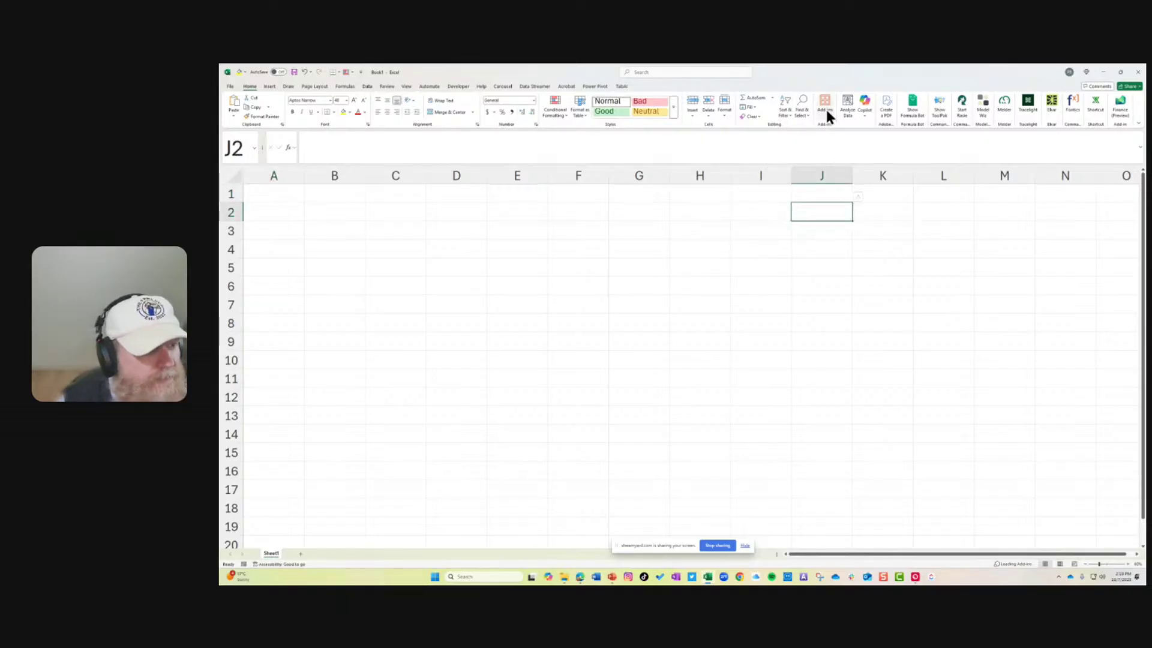
left_click(826, 109)
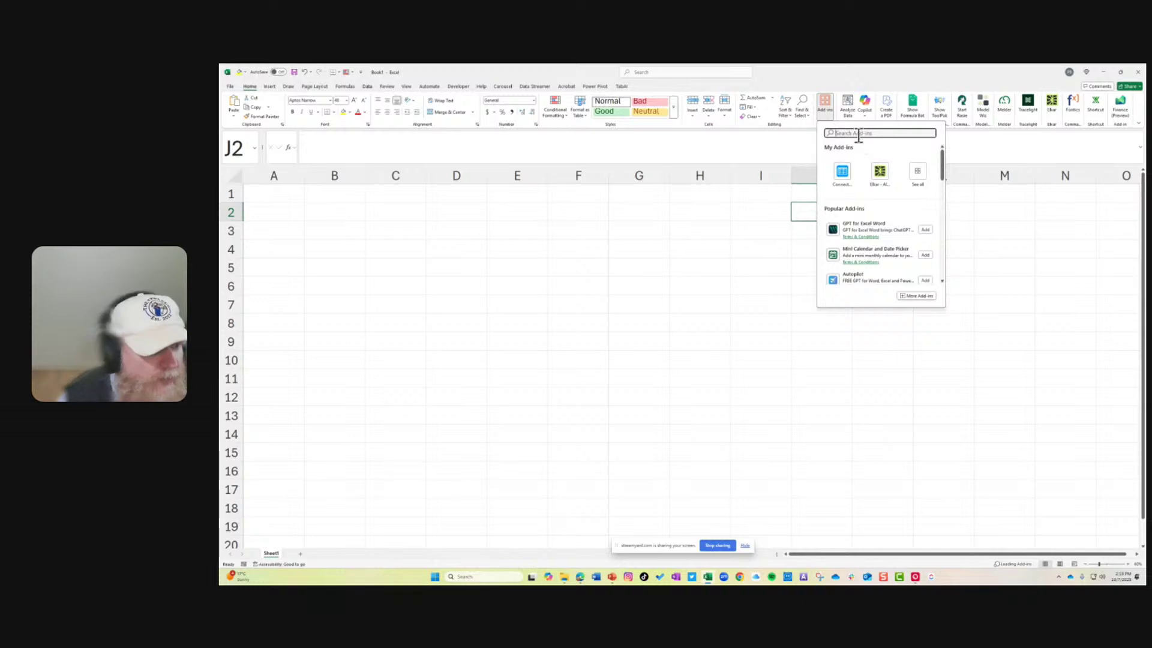
type("Excel")
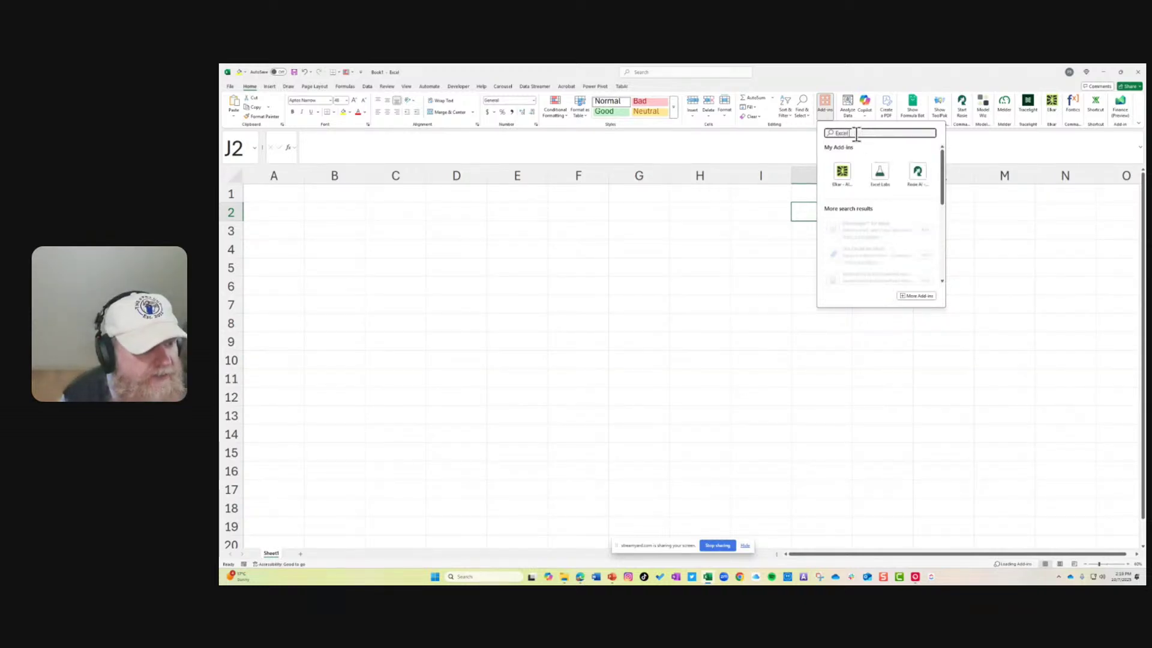
type(" Labs")
left_click(846, 180)
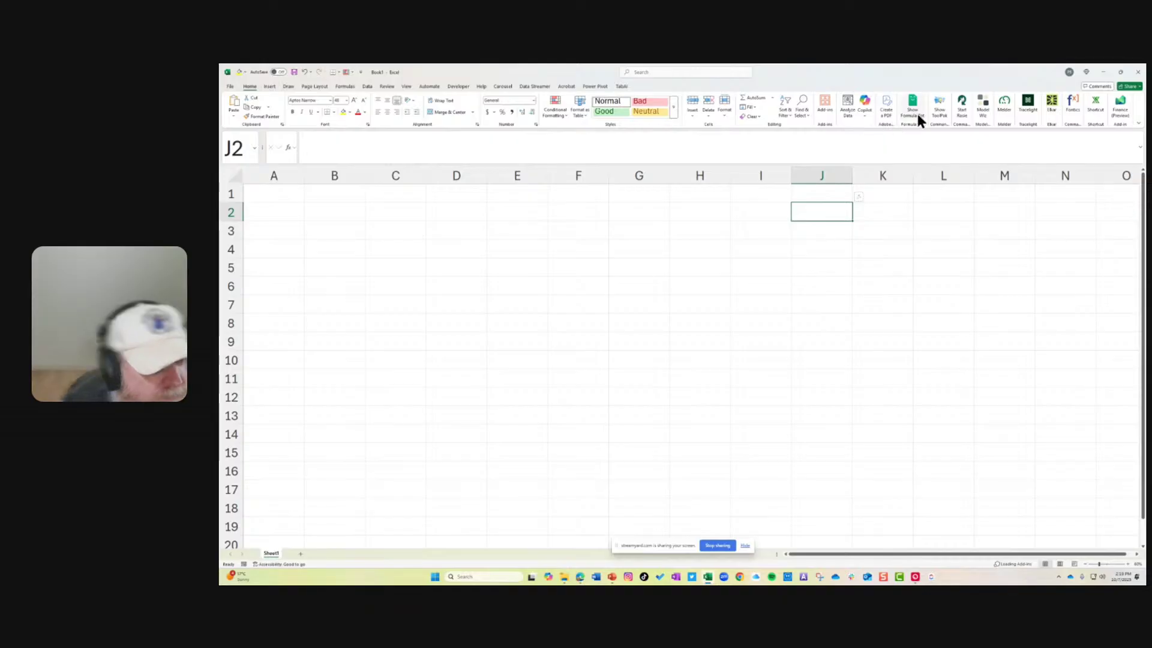
left_click(1138, 123)
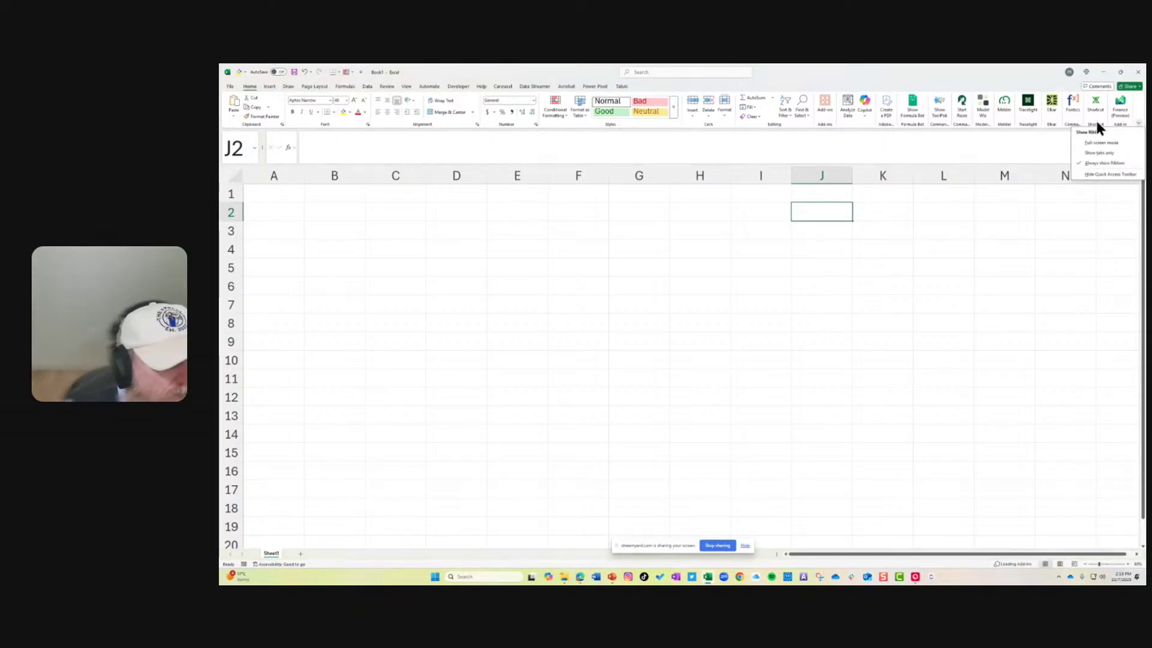
- Retry adding the Microsoft Garage version of Excel Labs from the add-in store results
left_click(823, 113)
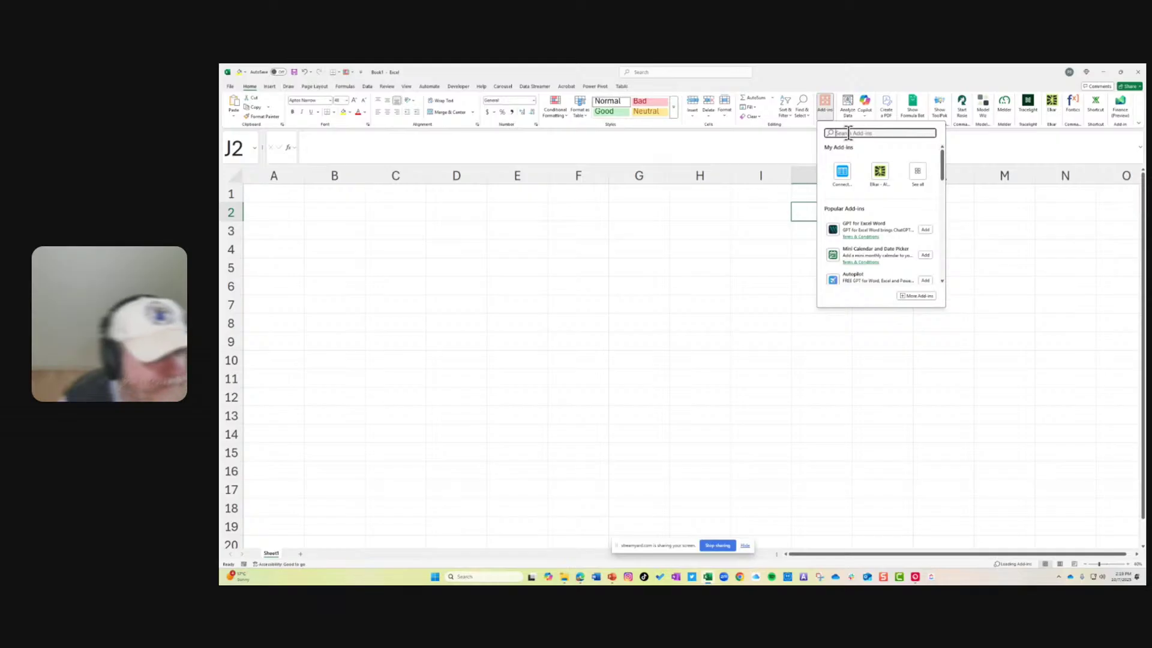
type("Excel Labs")
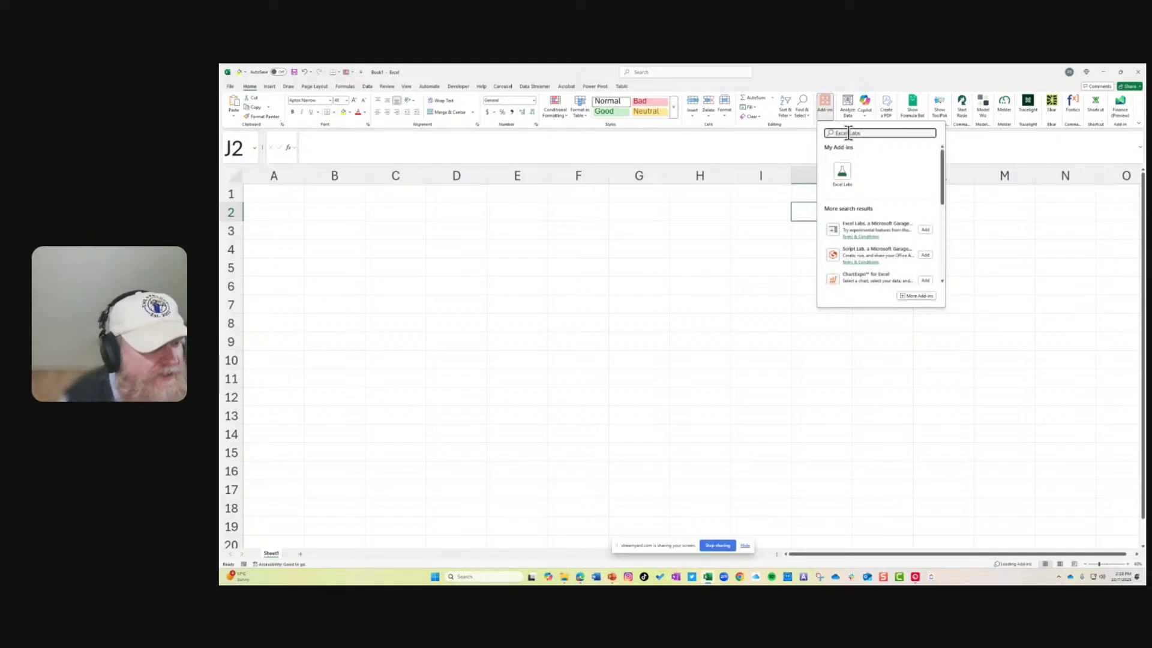
left_click(924, 231)
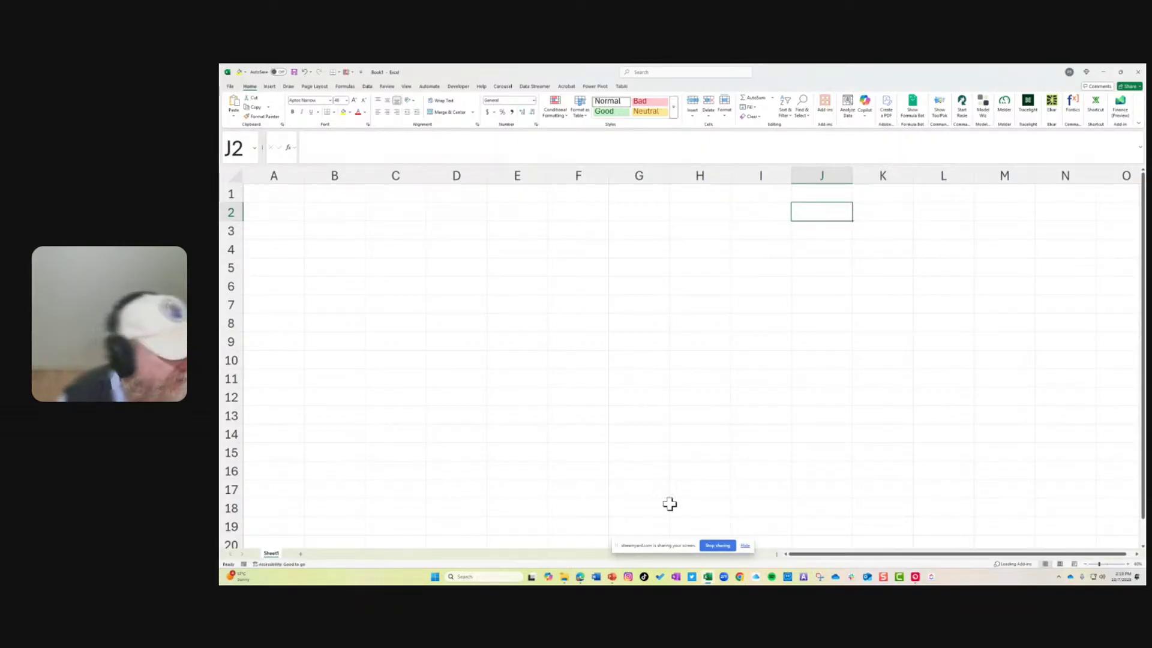
- Switch to the Edge browser and search the web for "Microsoft Add-ins Store for Excel"
left_click(582, 577)
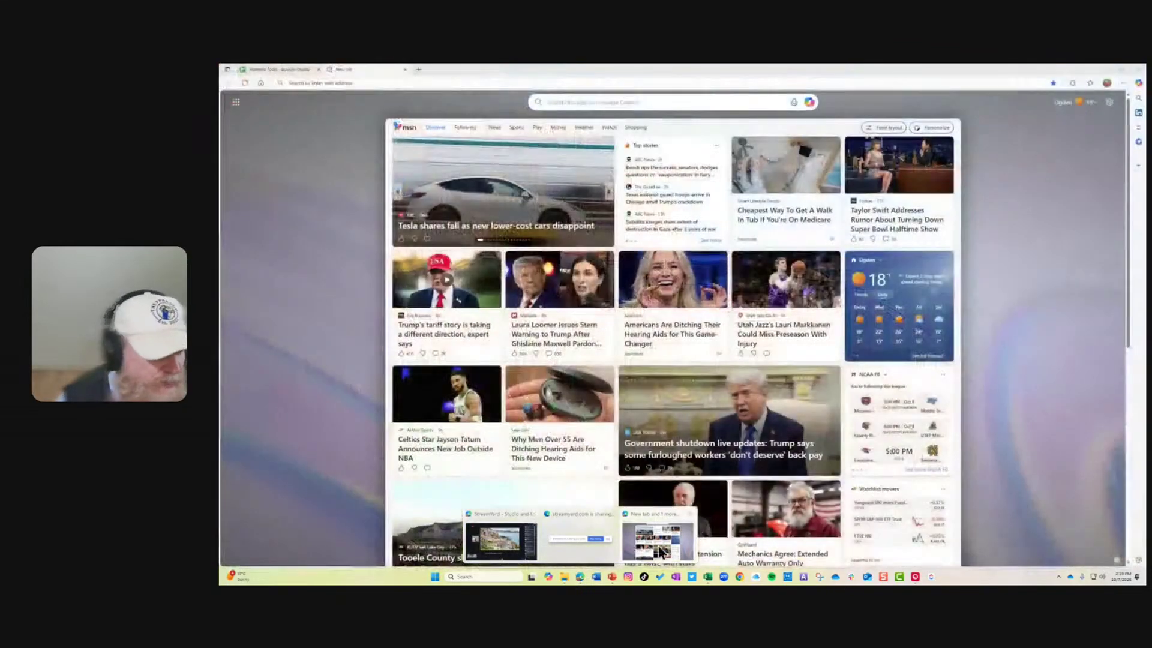
left_click(659, 549)
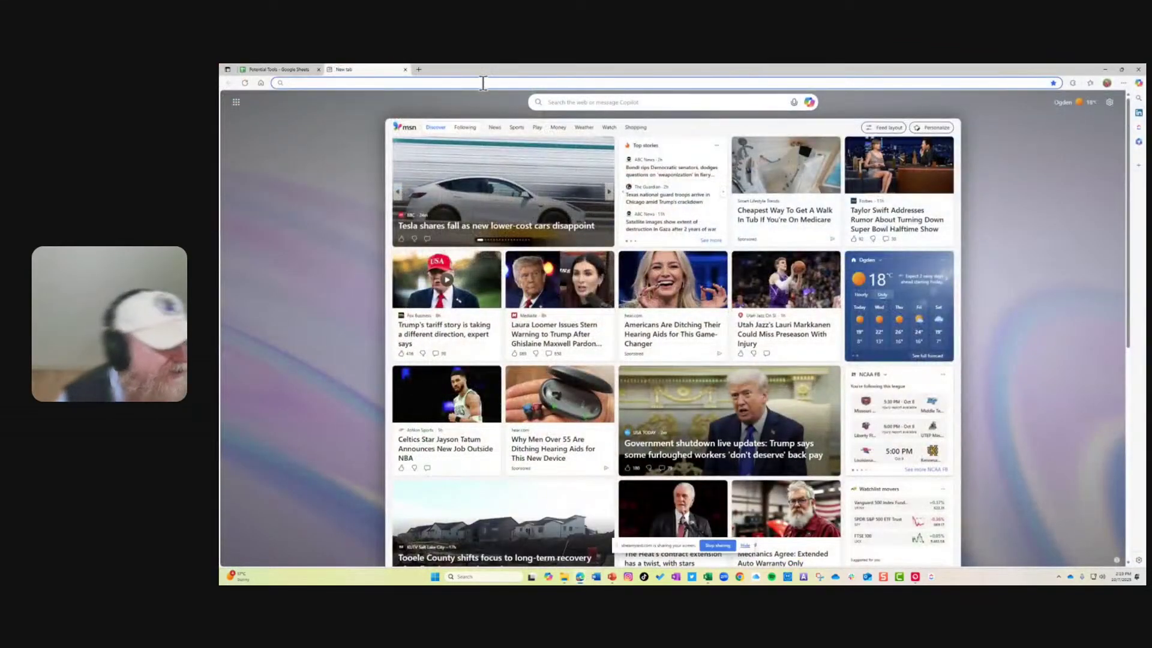
left_click(420, 84)
type("Micro")
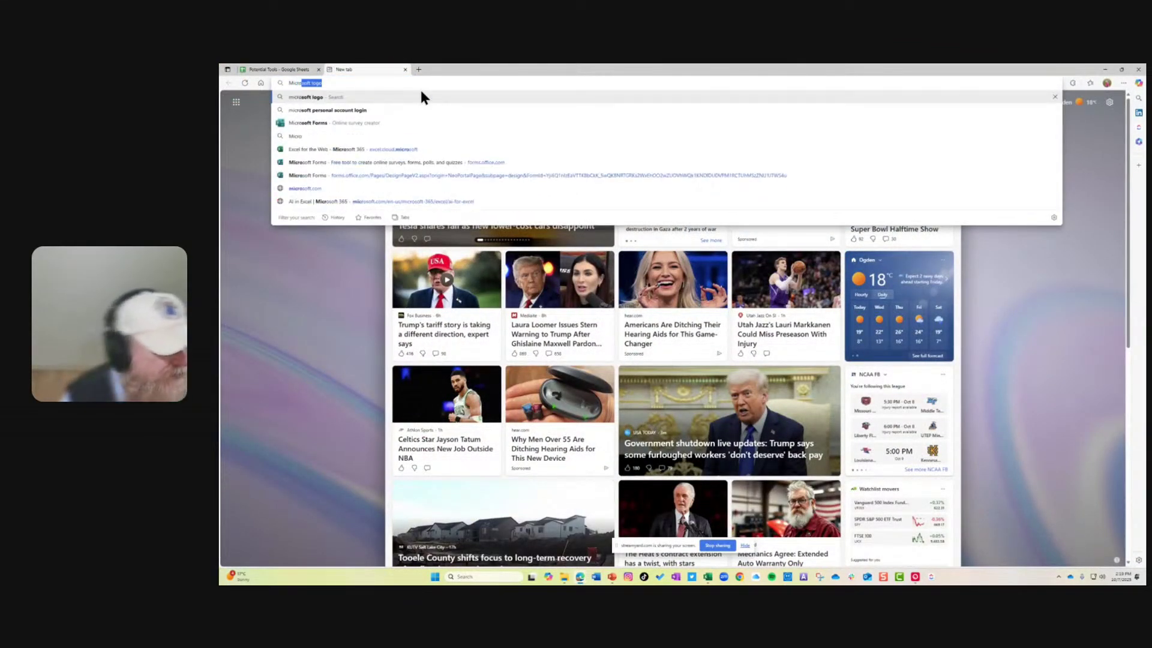
type("soft Add-")
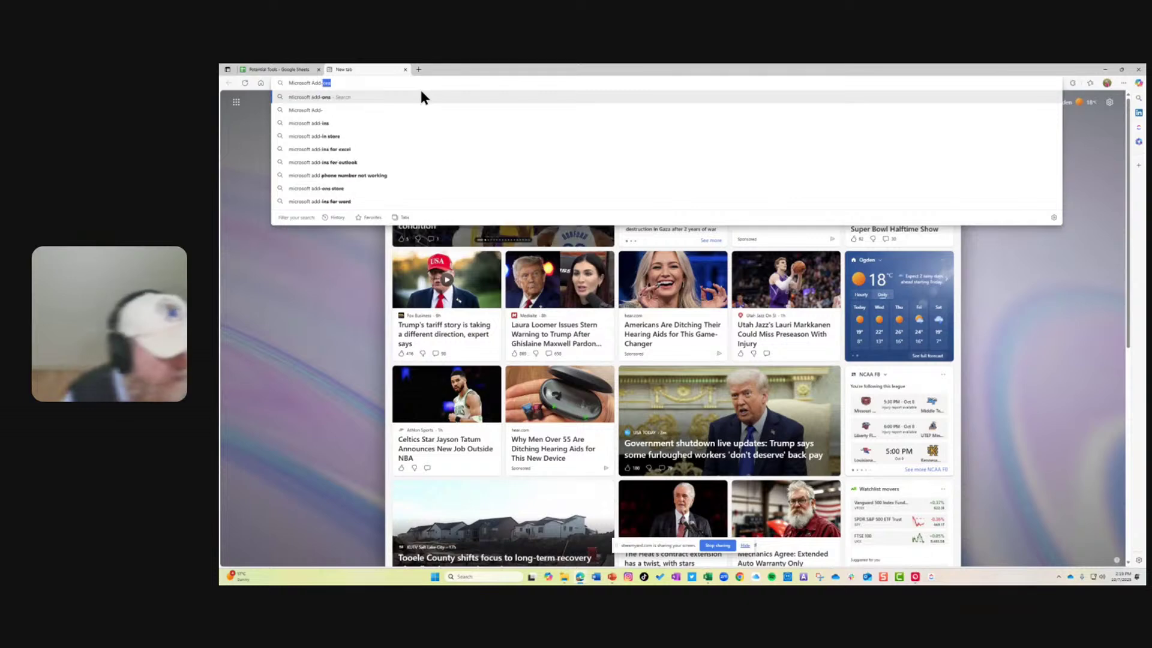
type("ins Soor")
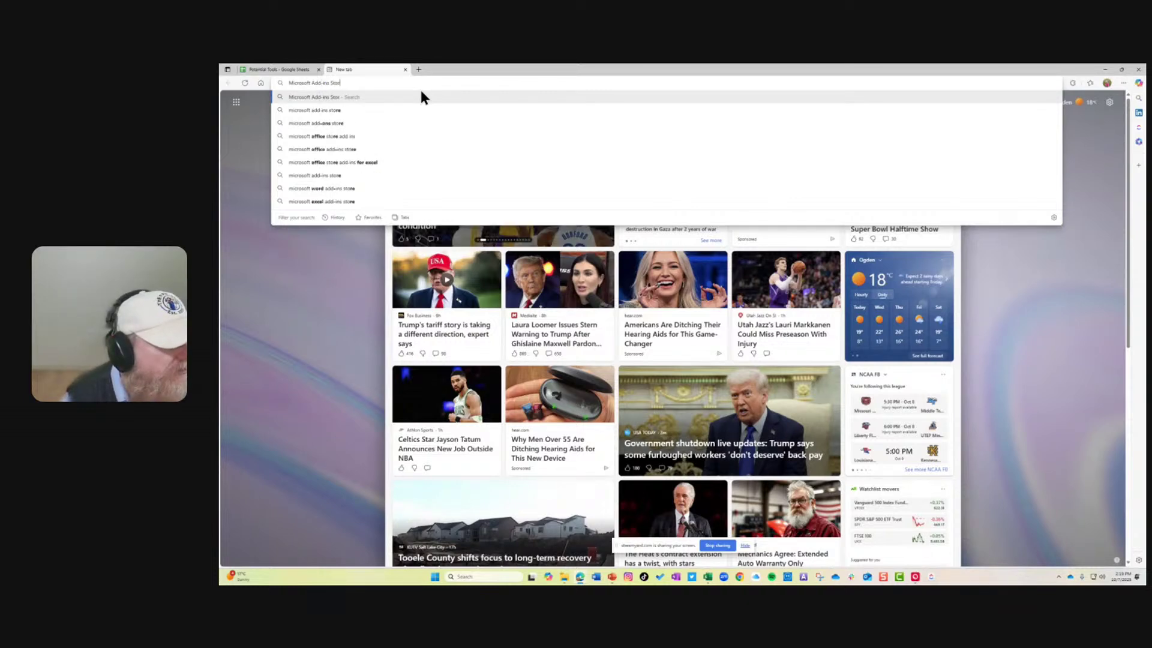
type("e for Excel")
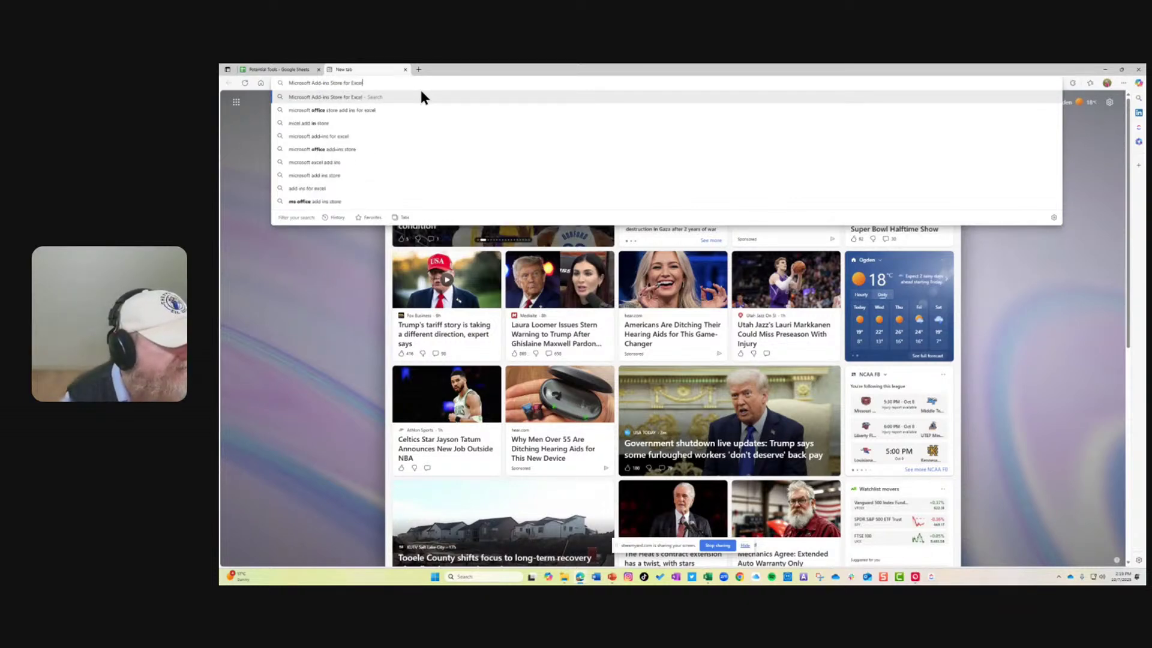
key("Return")
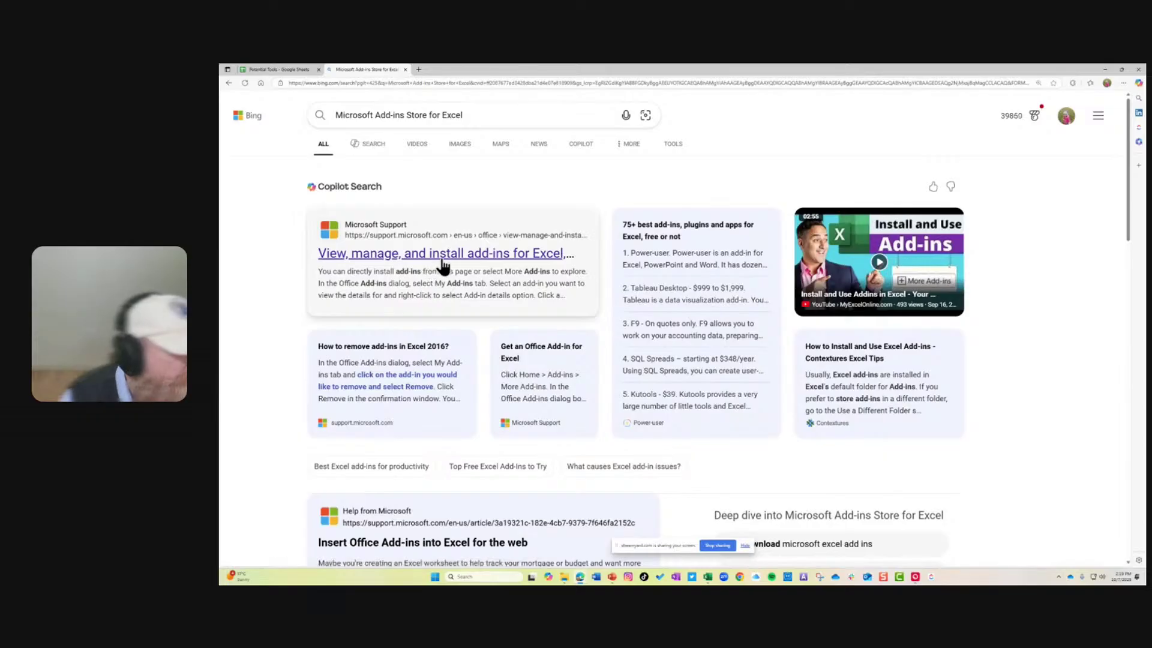
- Check the Microsoft Support articles on installing Excel add-ins and inserting Office Add-ins into Excel for the web
left_click(457, 256)
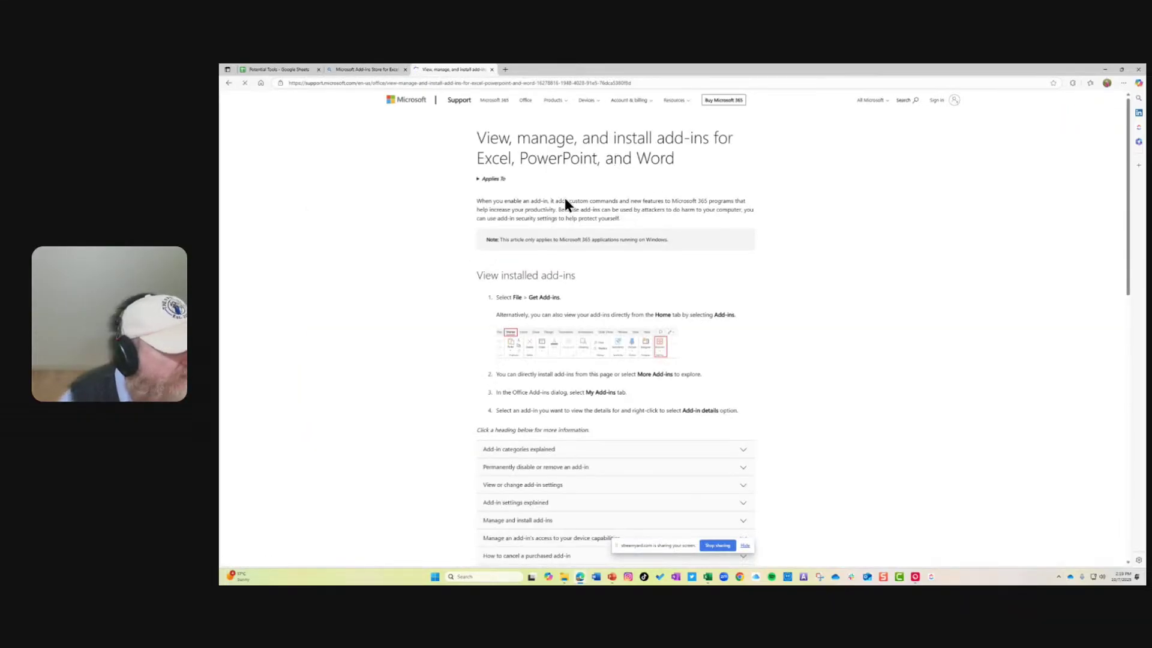
left_click(228, 83)
scroll(463, 418, "down", 4)
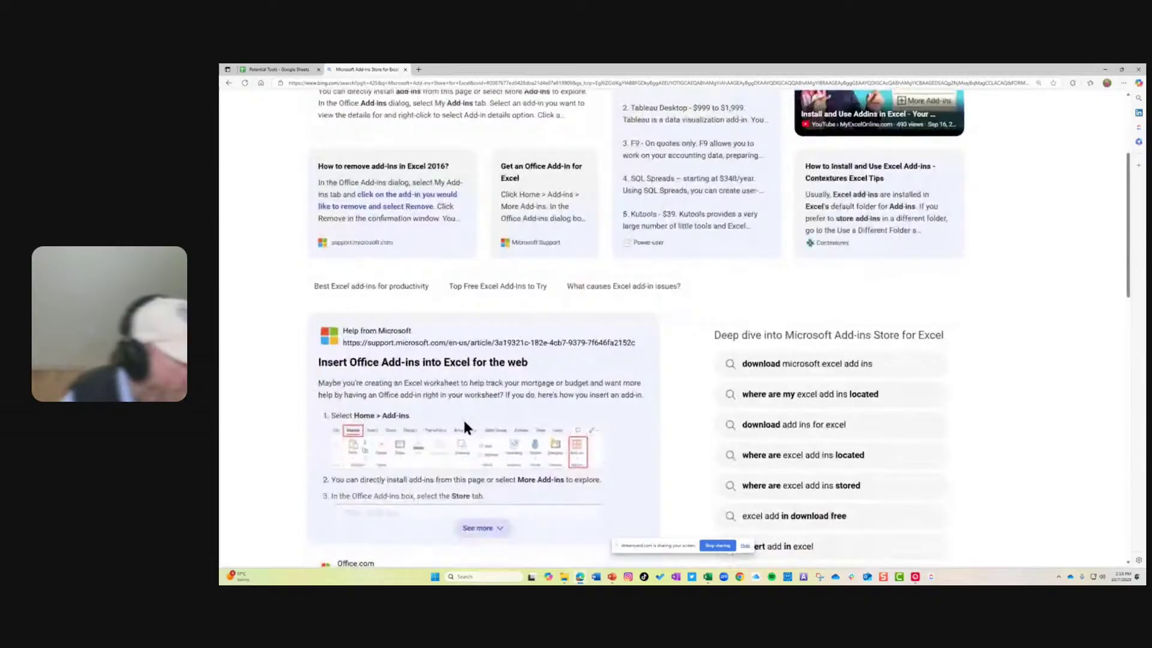
left_click(431, 364)
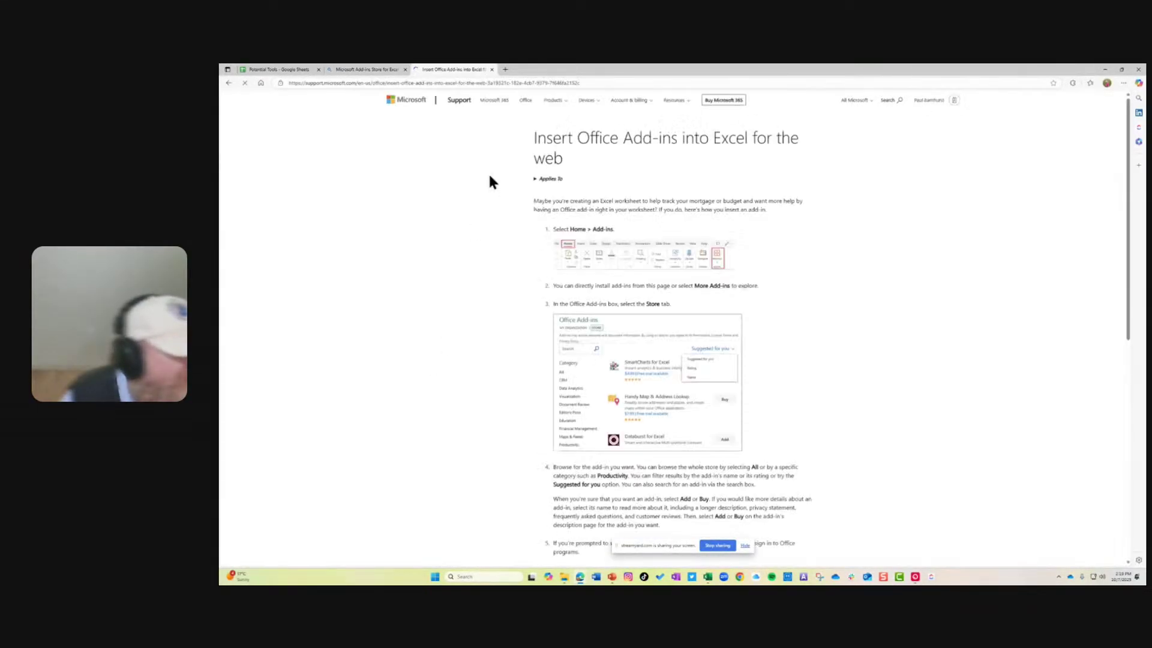
left_click(491, 70)
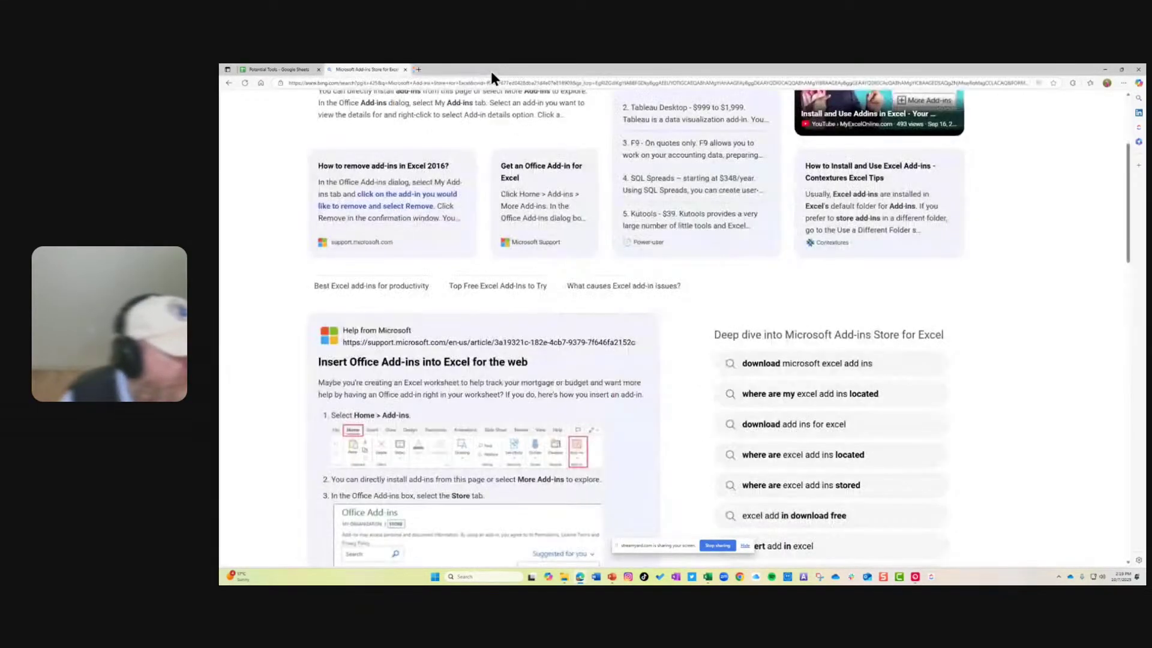
left_click(274, 69)
left_click(343, 69)
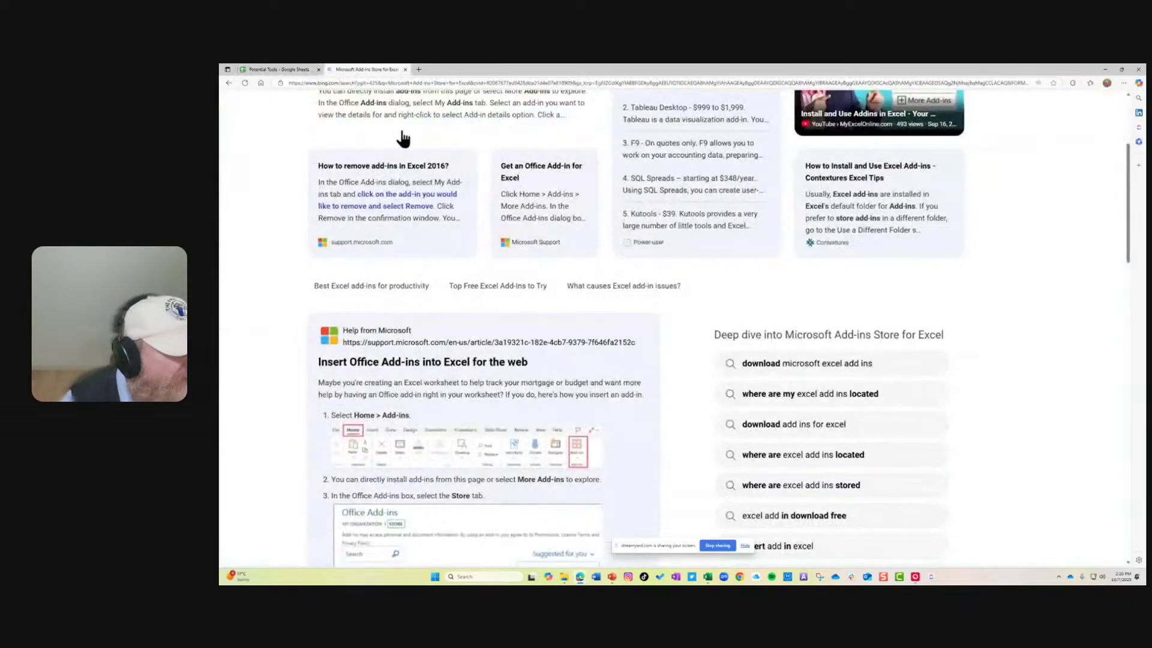
scroll(403, 138, "up", 3)
- Return to the Excel workbook, look up Excel Labs among the add-ins and try to launch it once more
left_click(1105, 70)
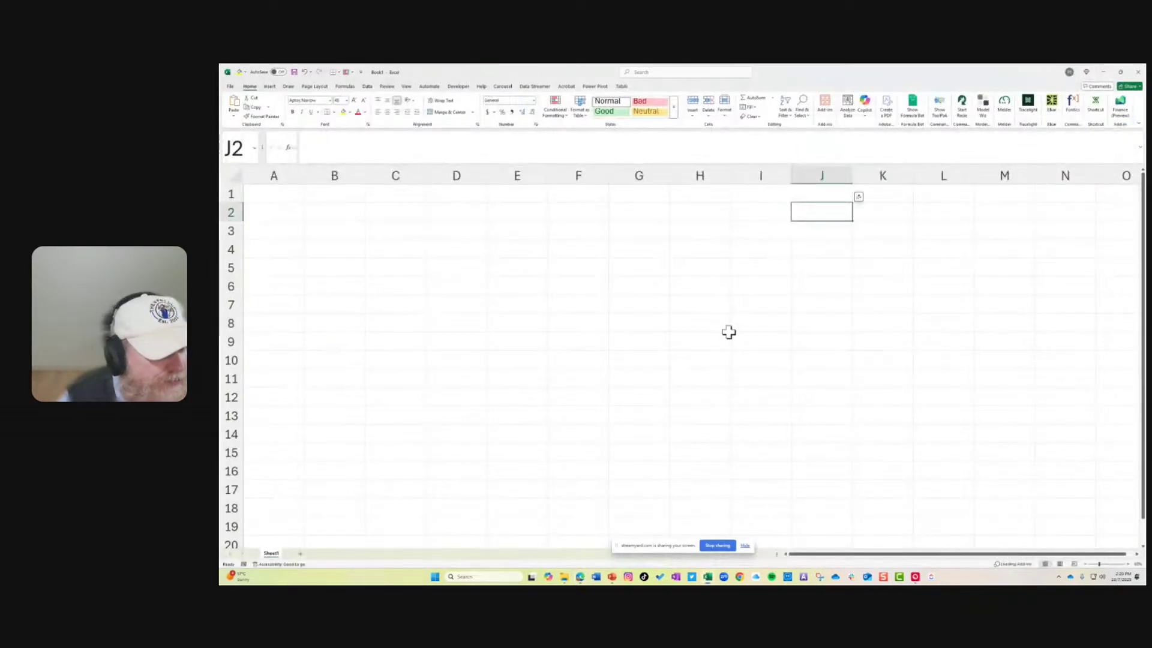
left_click(822, 106)
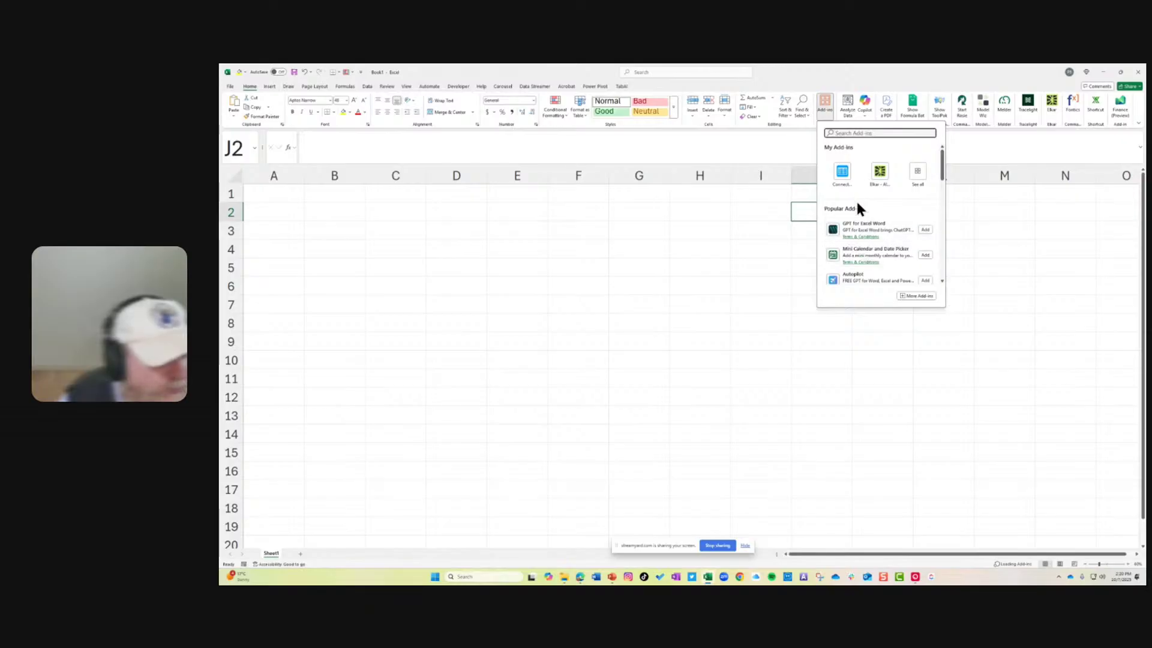
type("Ex")
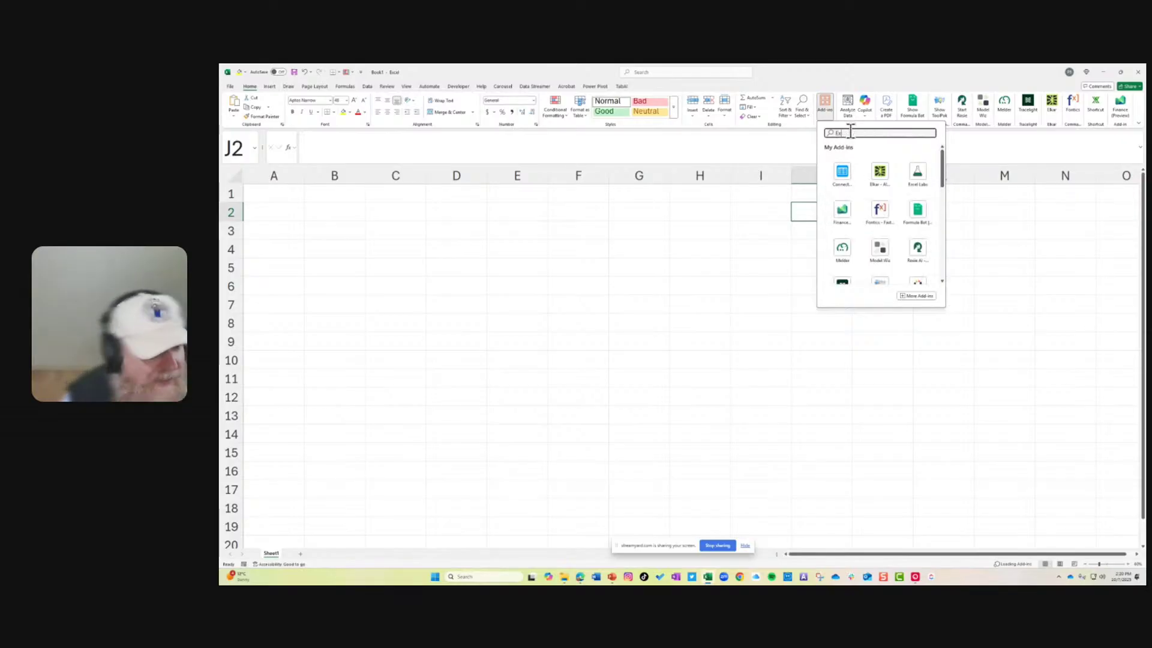
type("cel Labs")
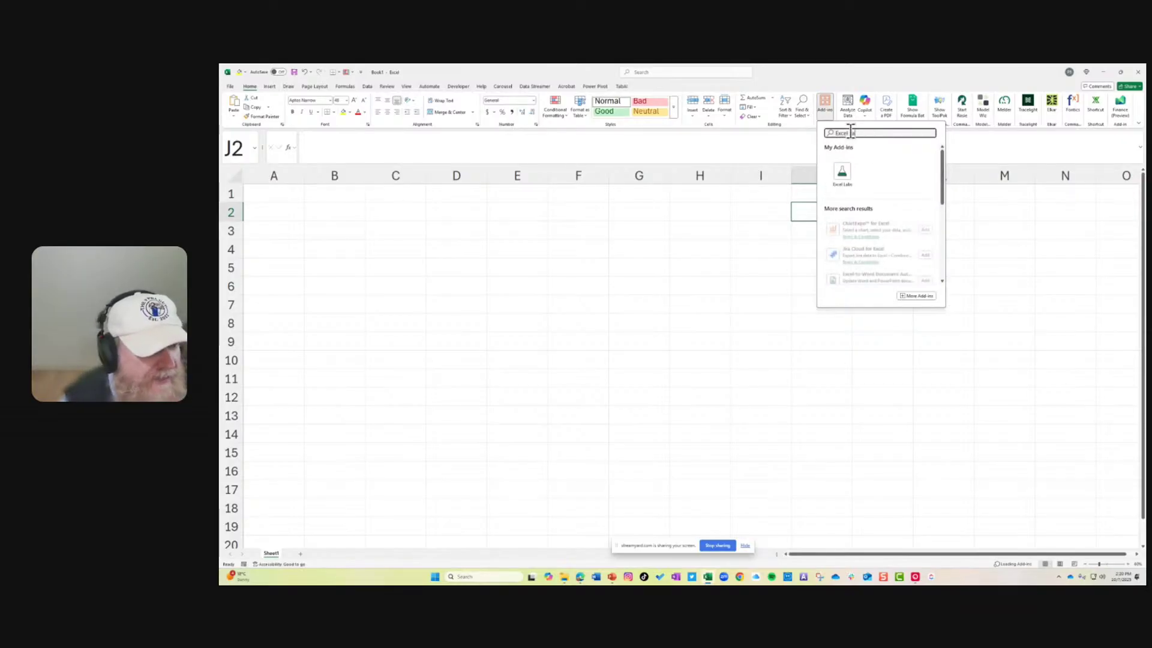
left_click(850, 181)
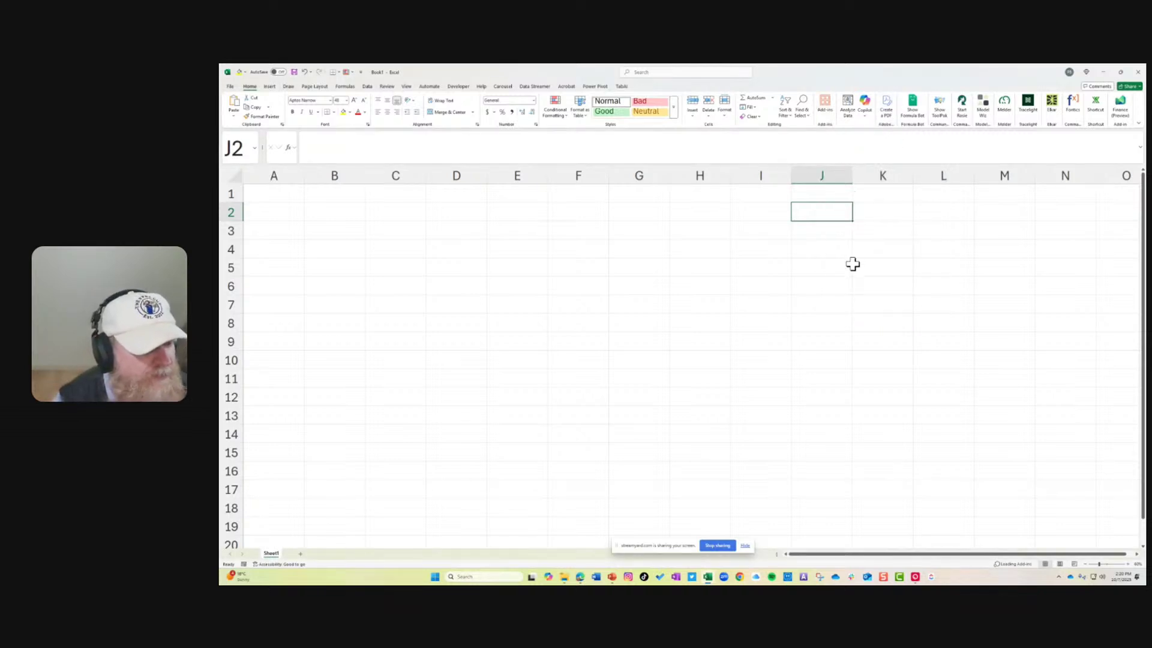
left_click(660, 285)
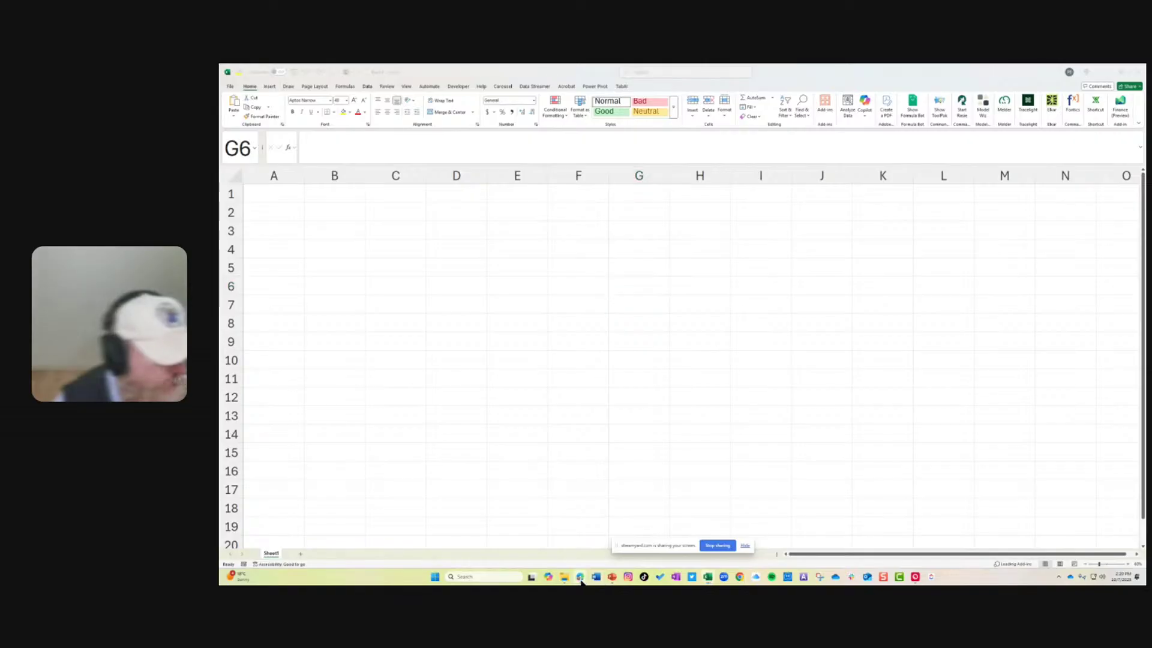
- Switch to the Edge browser and search the web for "excel cloud"
mouse_move(597, 579)
left_click(655, 544)
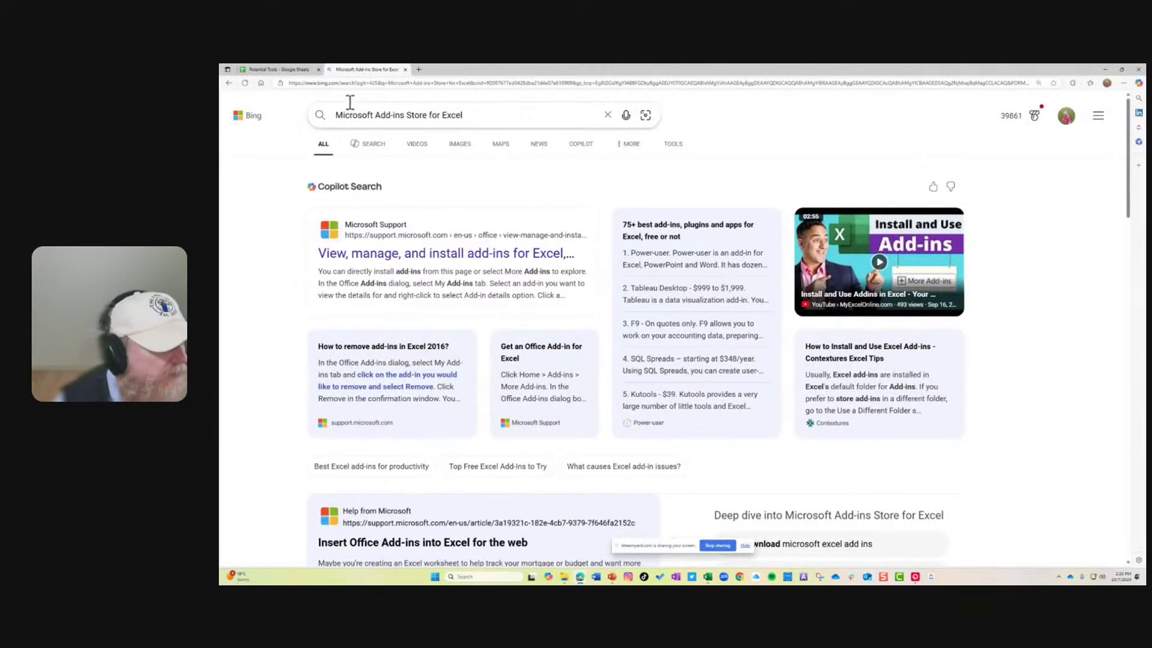
left_click(401, 83)
type("Excel Clou")
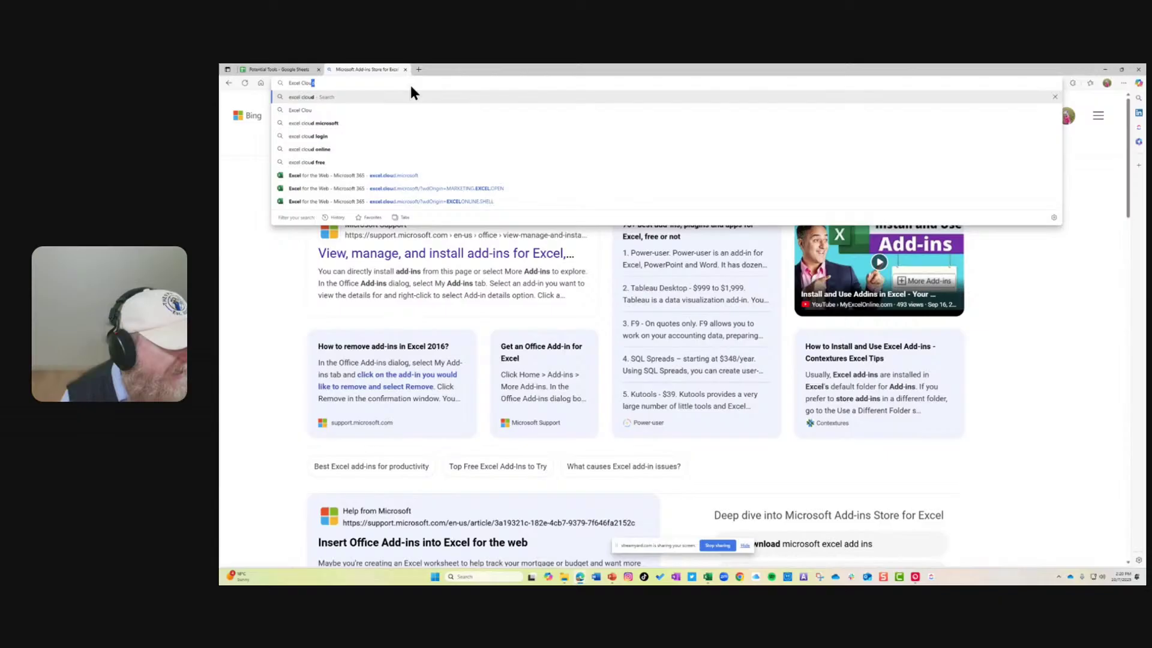
key("Return")
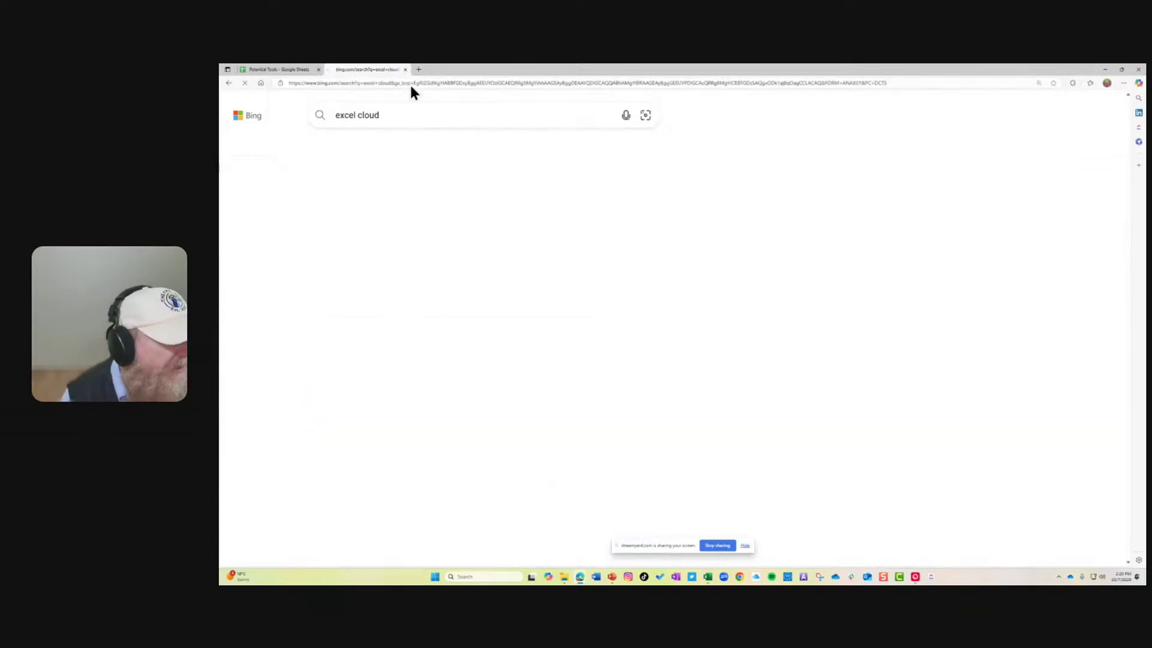
- Open Excel for the web from the search results and create a blank workbook
left_click(382, 292)
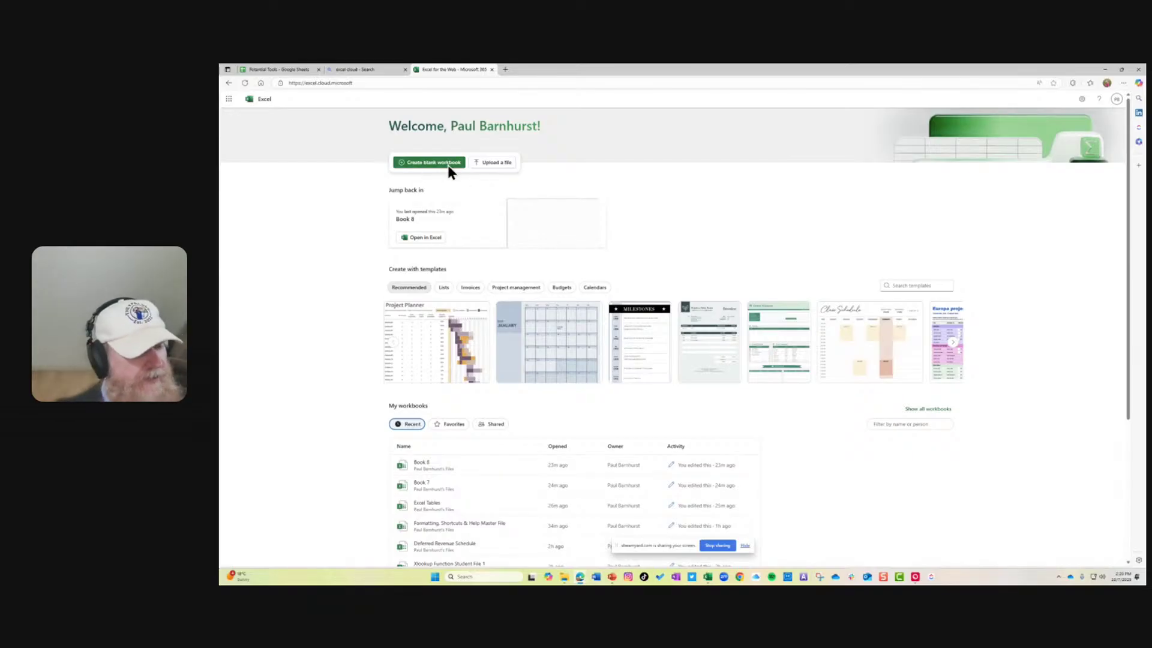
left_click(442, 162)
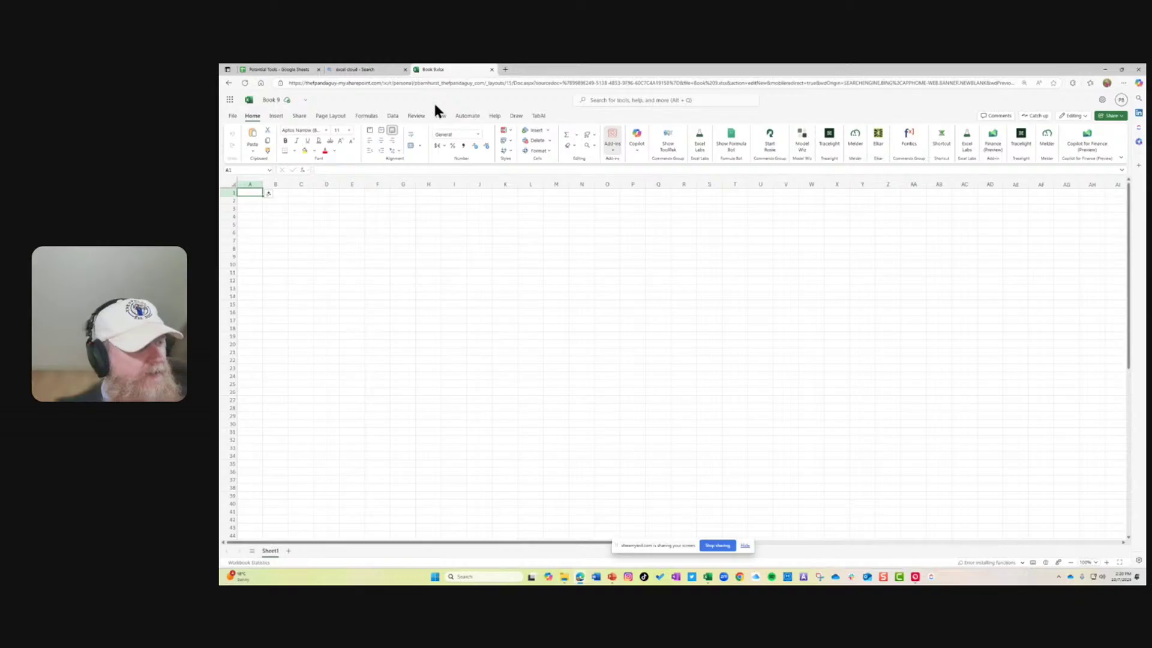
left_click(1105, 84)
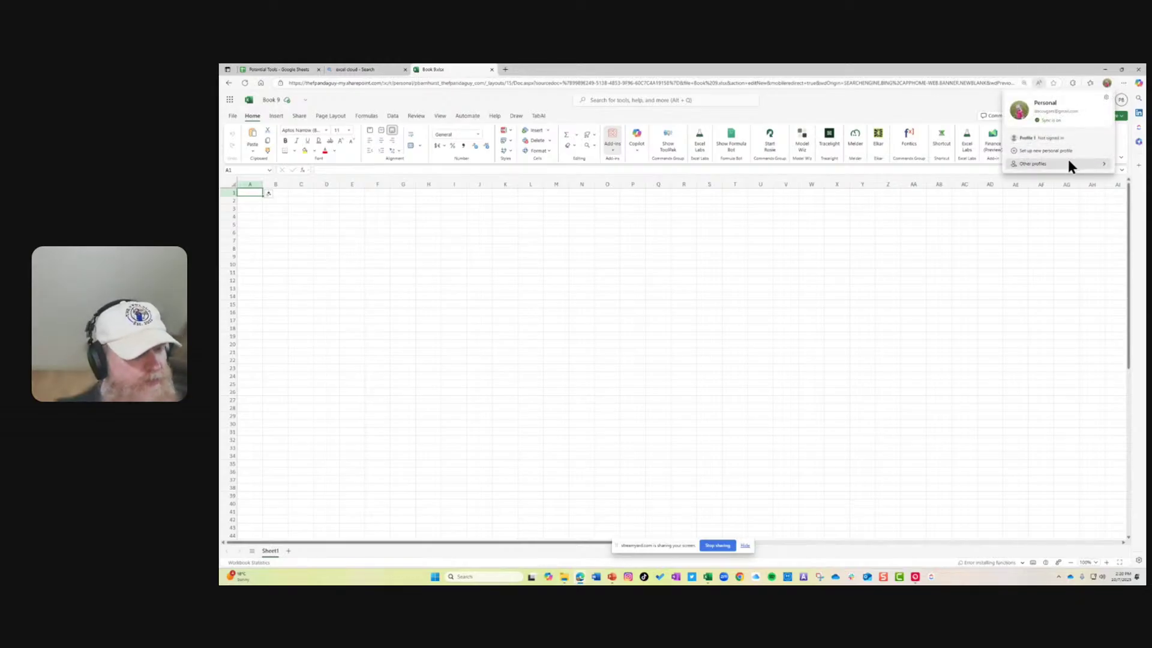
mouse_move(1082, 168)
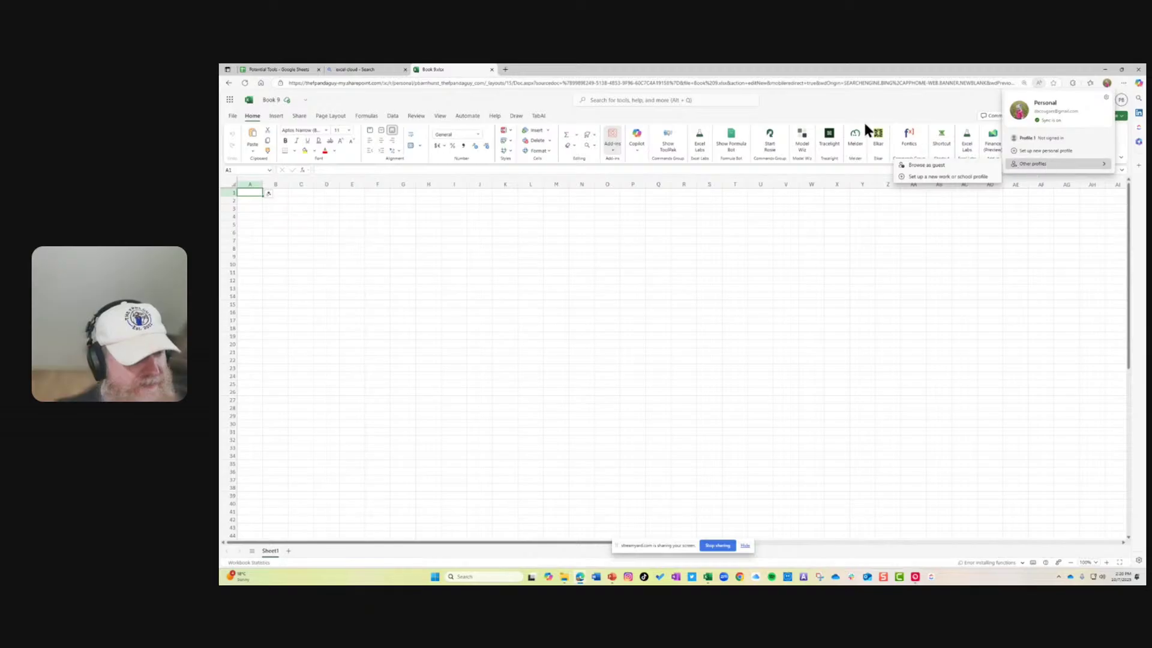
left_click(846, 111)
- Launch Excel Labs in a widened pane, make Agent mode (Frontier) the default and open it
left_click(697, 147)
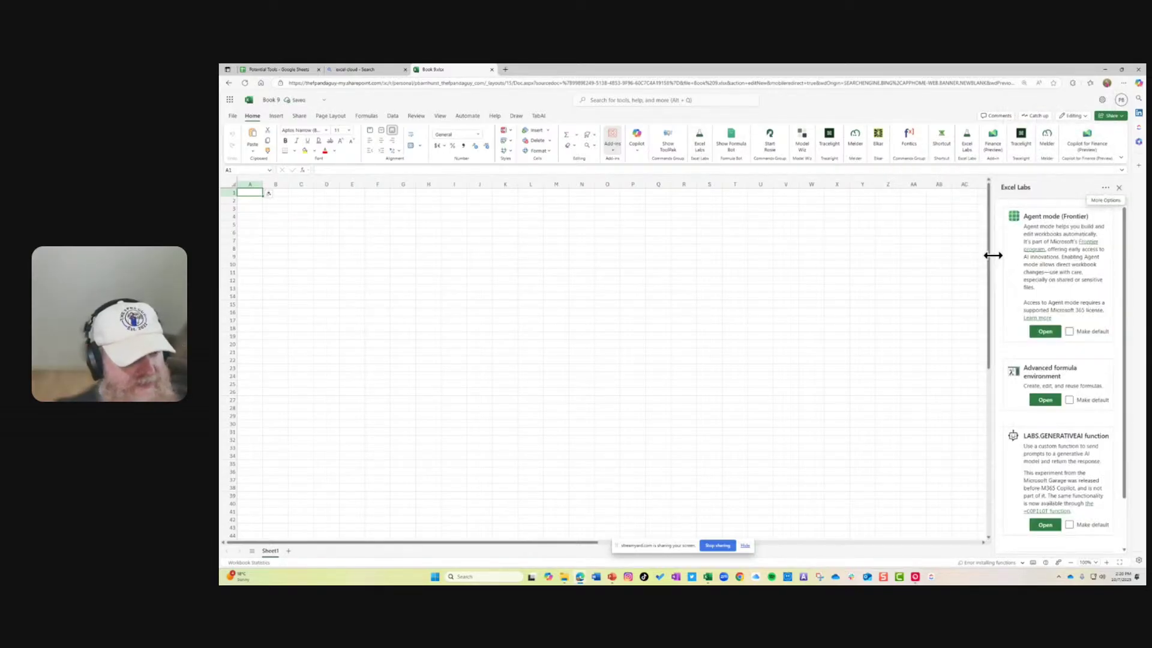
left_click_drag(993, 255, 833, 259)
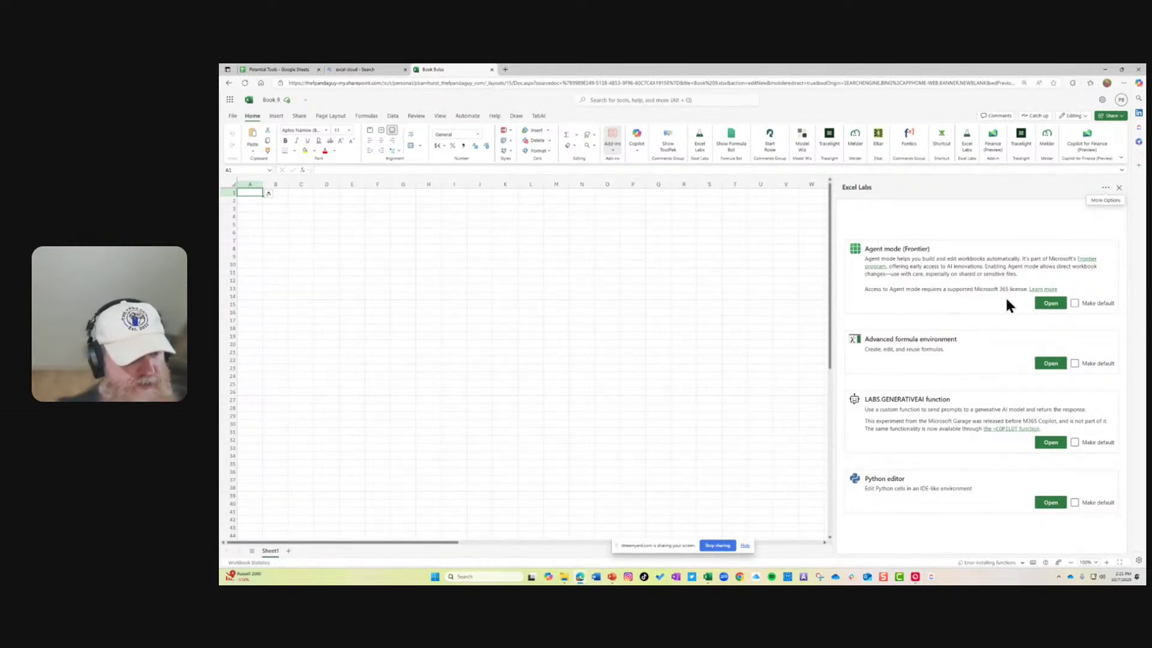
left_click(1075, 304)
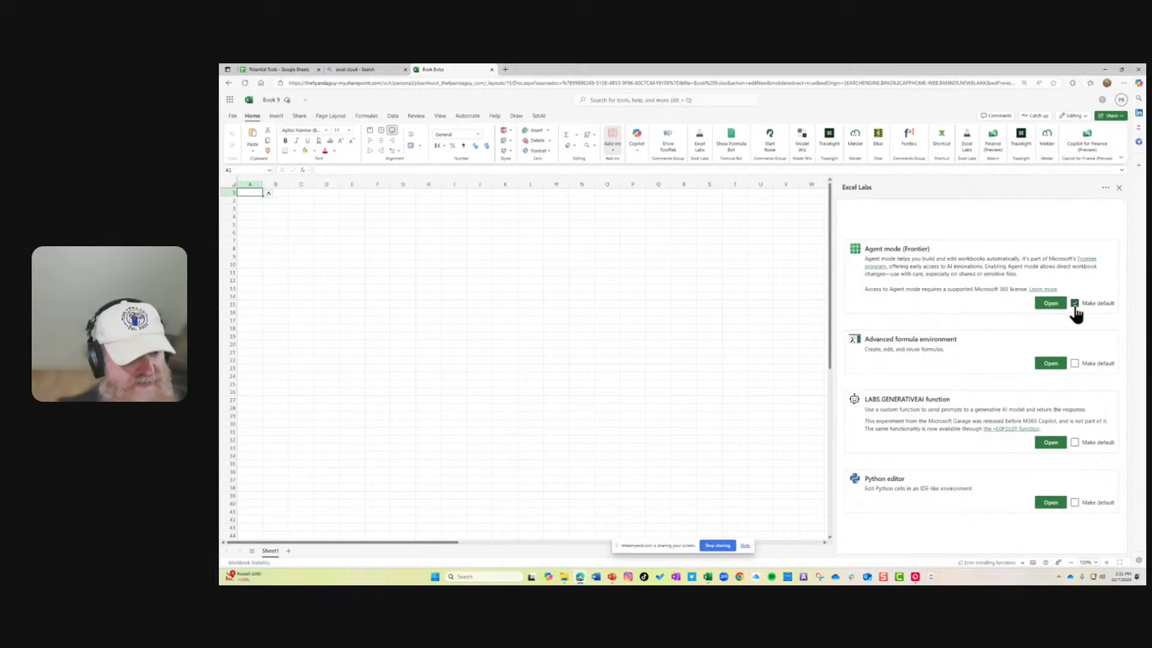
left_click(1047, 304)
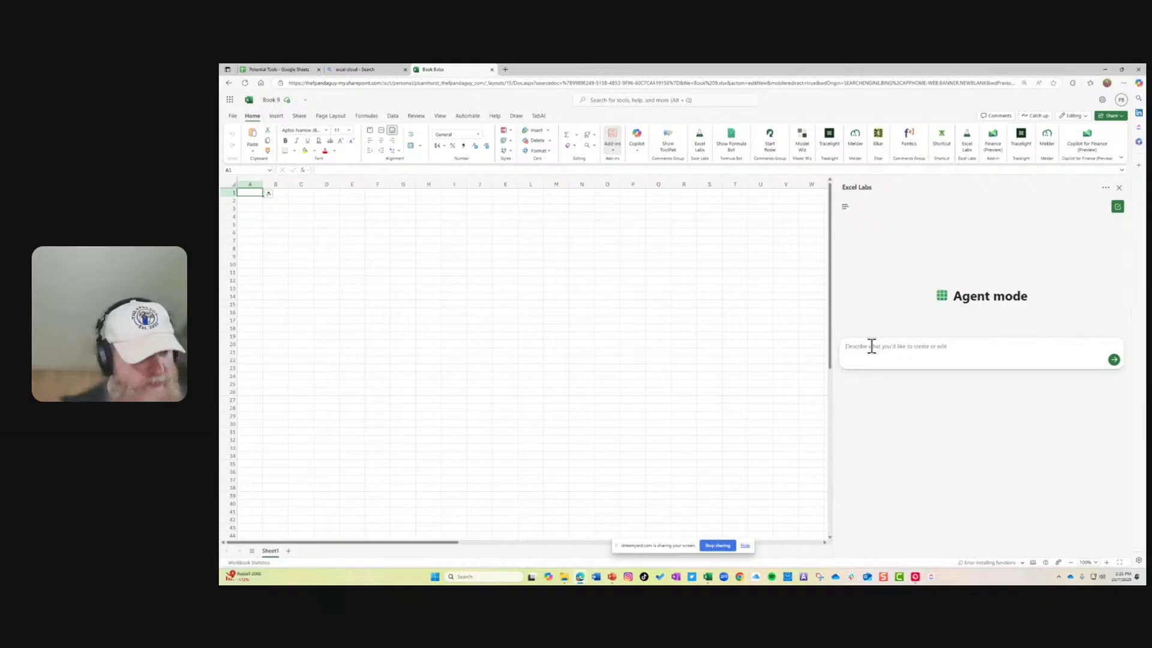
- Send Agent mode the request "Please create a table with 10 cities"
type("Please cre")
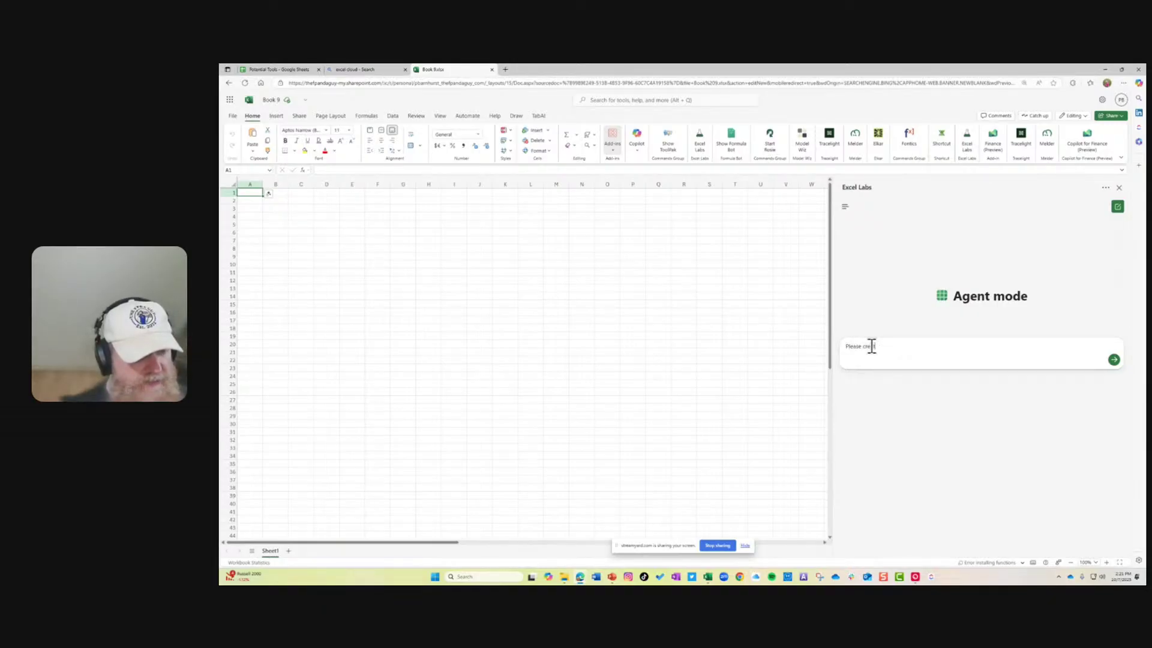
type("ate a table with ")
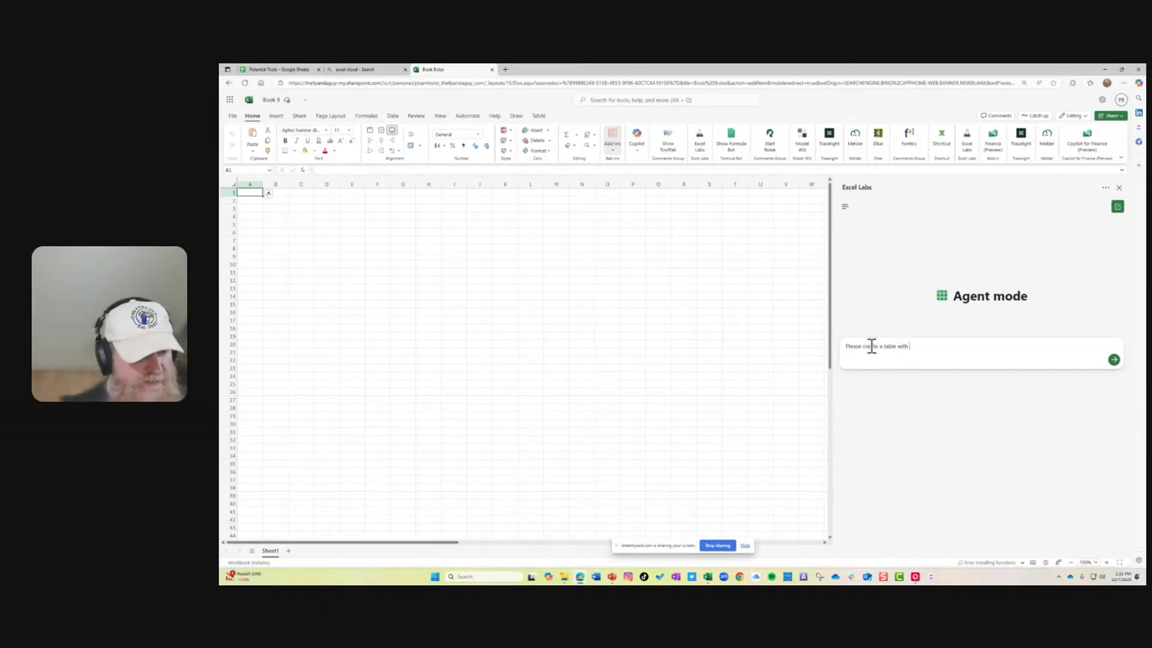
type("10 cities")
key("Return")
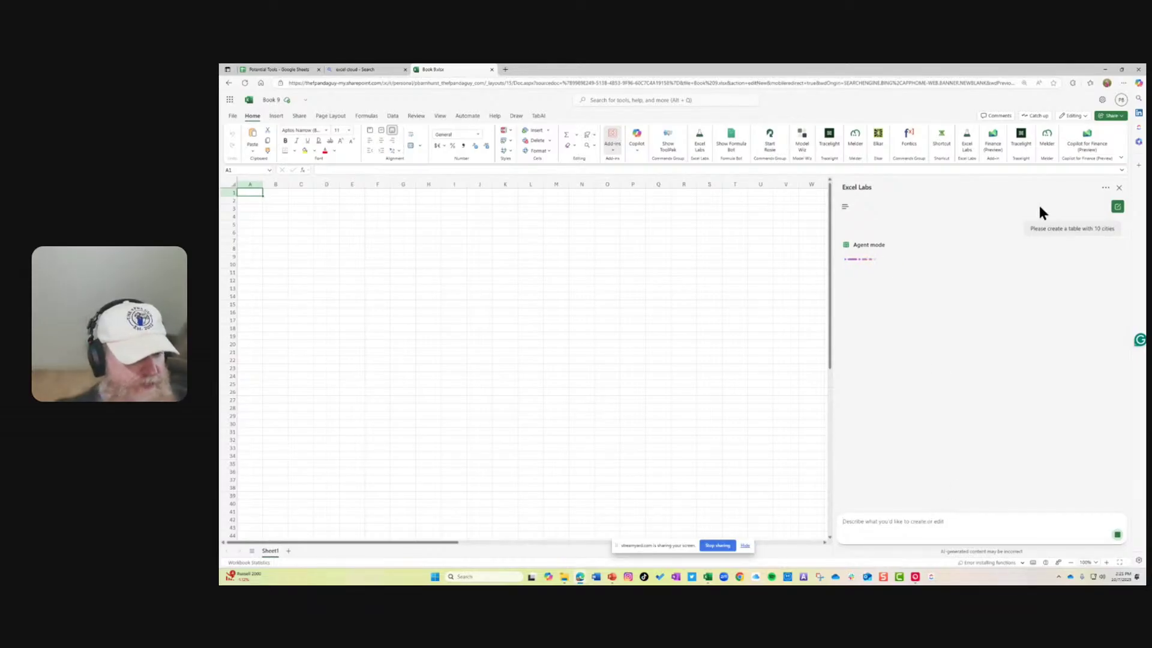
- Stop the pending response, prompt Agent mode with "Are you there?" and select the city names it enters
left_click(1115, 534)
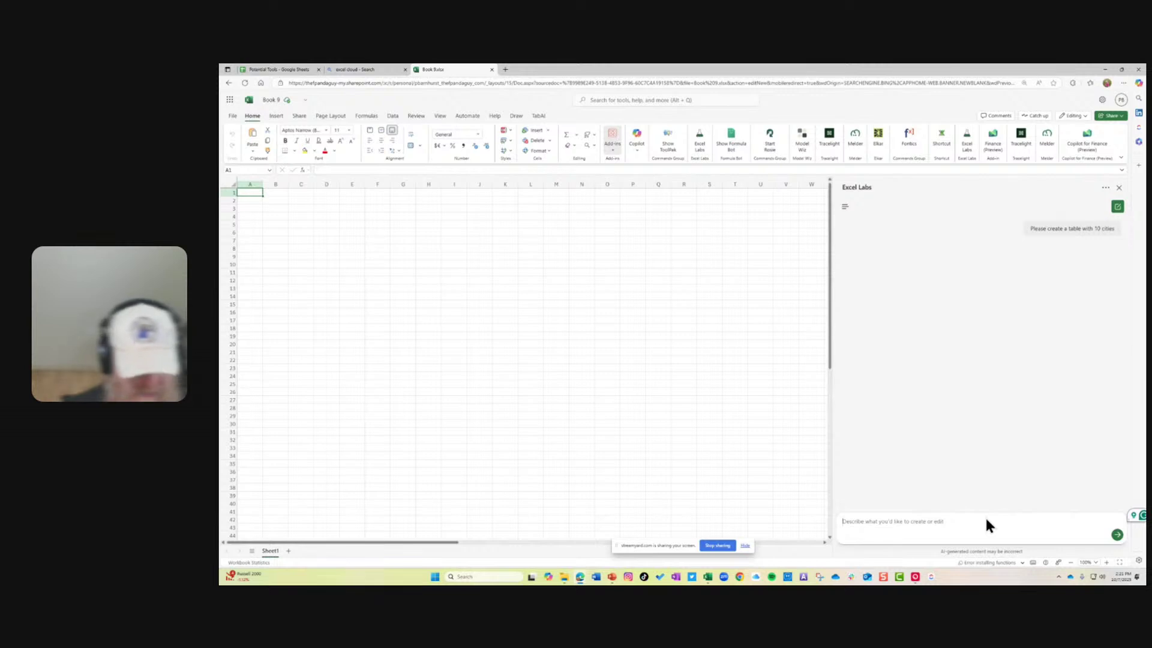
type("Are you ther")
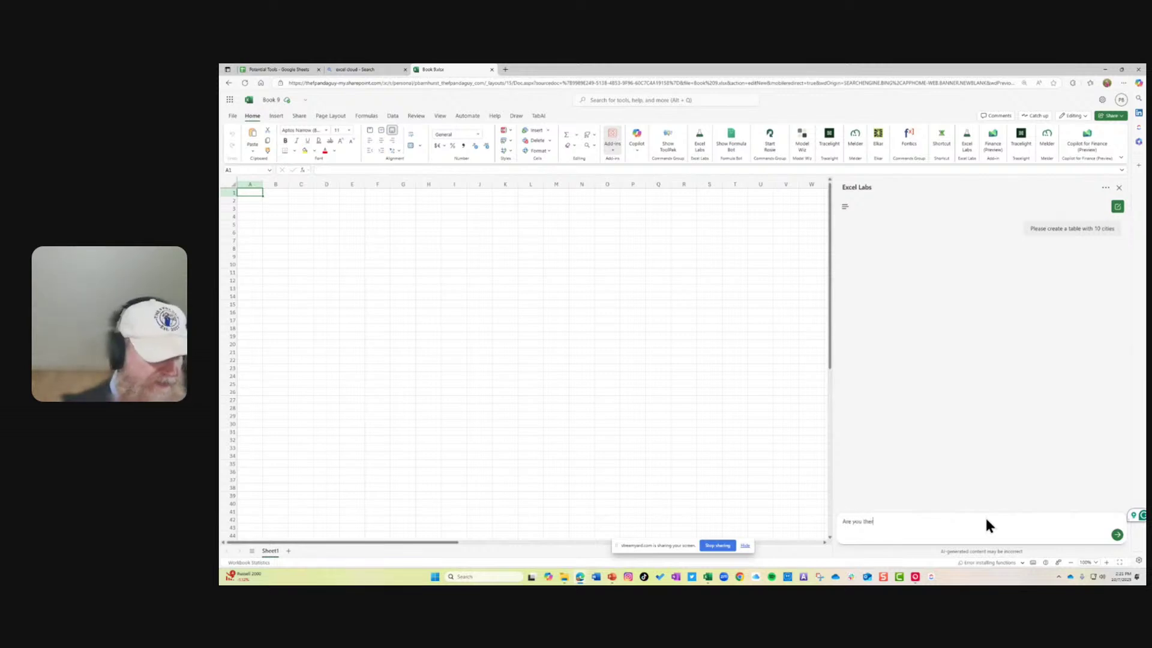
type("e?")
key("Return")
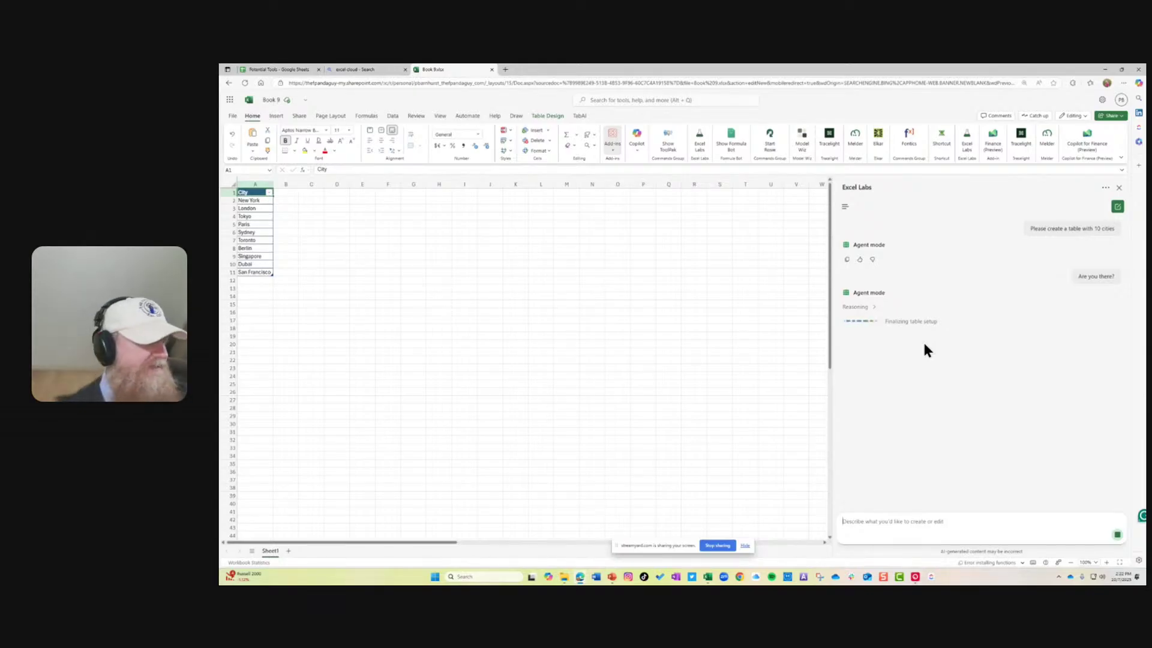
left_click_drag(264, 202, 252, 264)
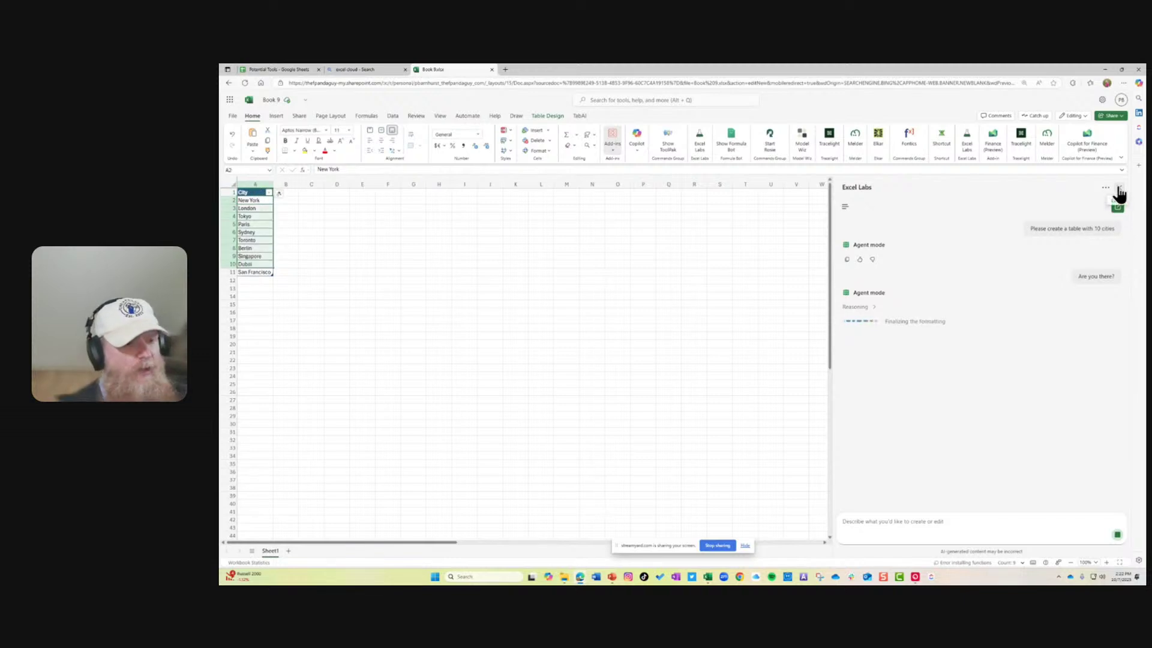
- Open the recent workbook Deferred Revenue Schedule.xlsx and delete its Deferred Revenue Schedule sheet
left_click(232, 117)
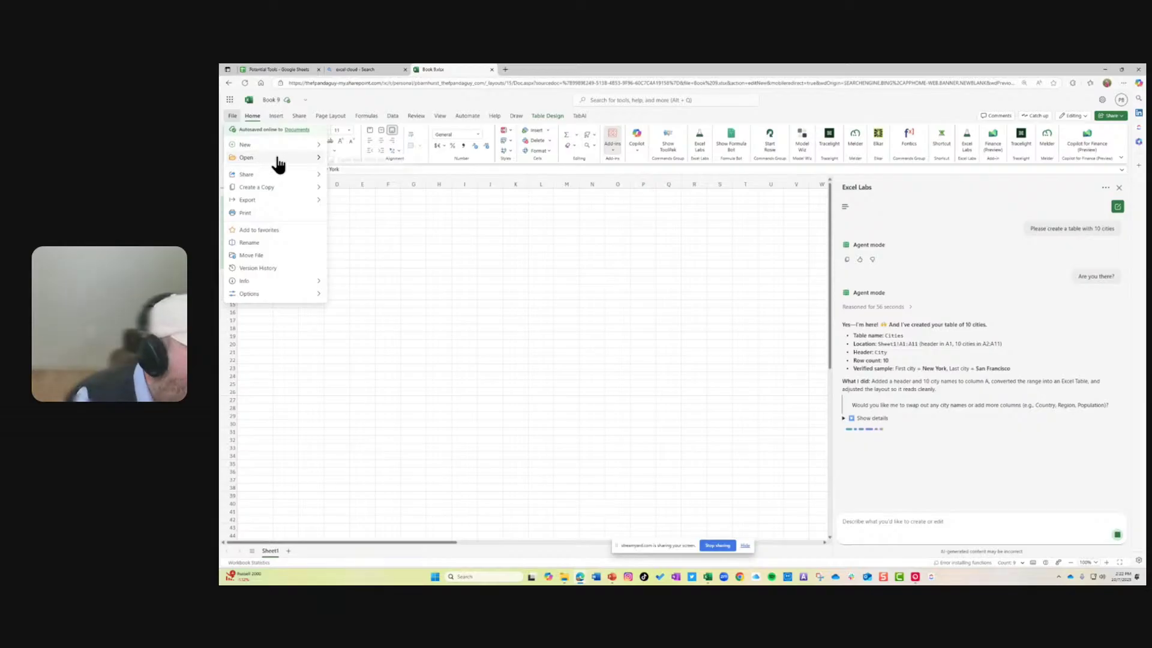
mouse_move(276, 158)
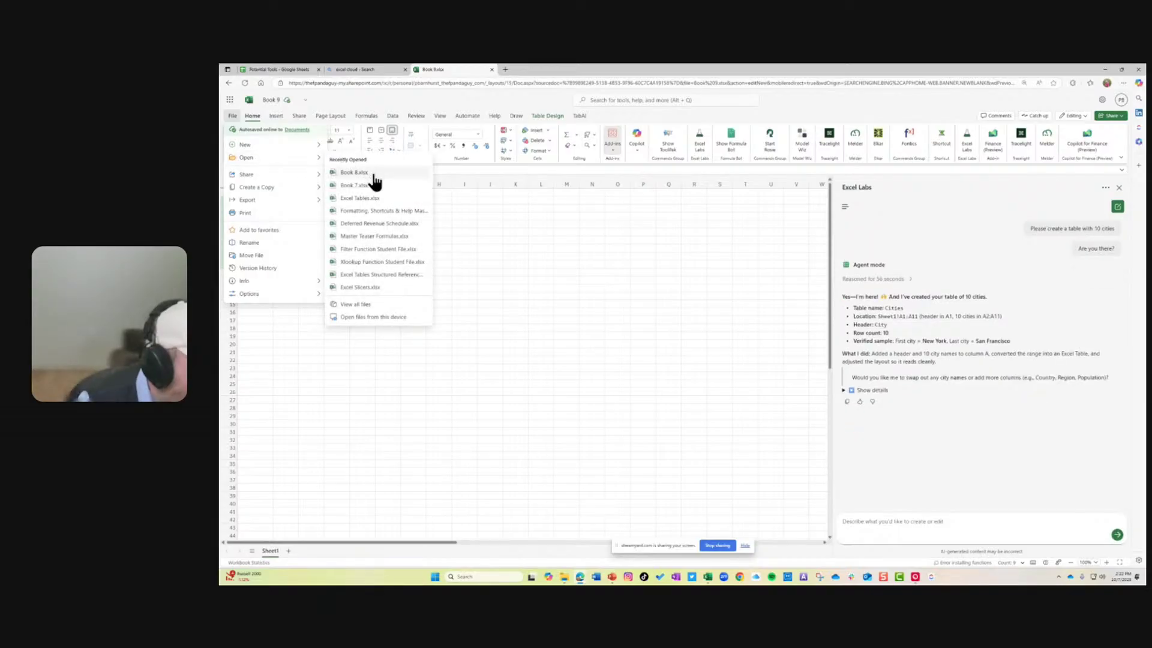
left_click(399, 225)
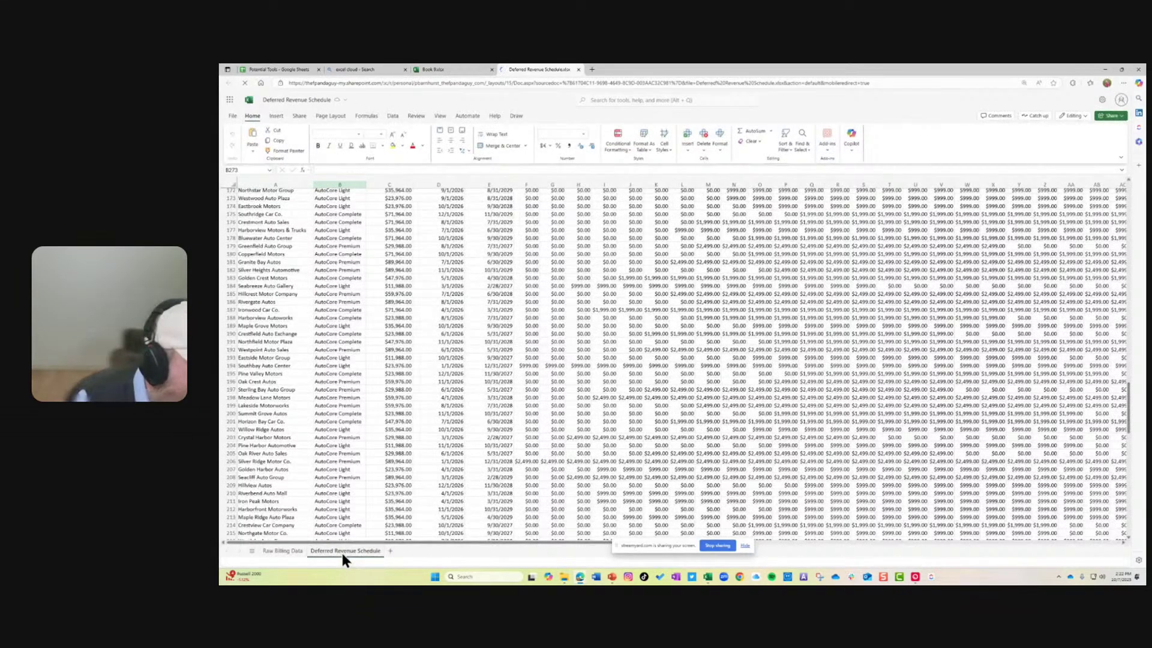
right_click(340, 550)
left_click(373, 389)
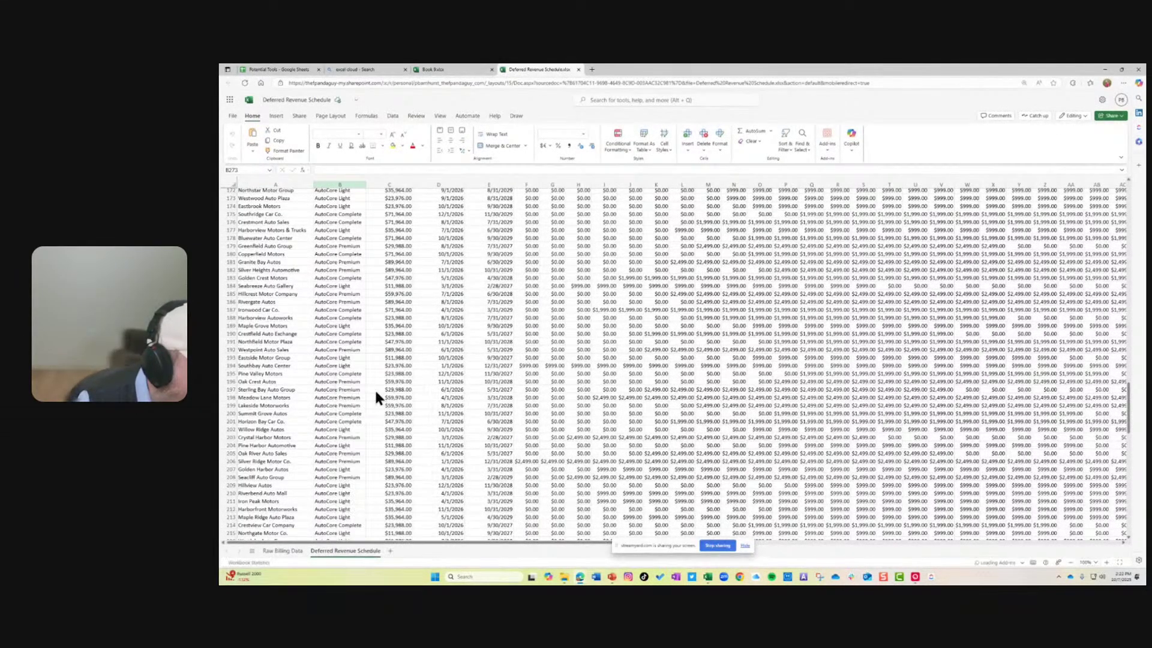
left_click(697, 345)
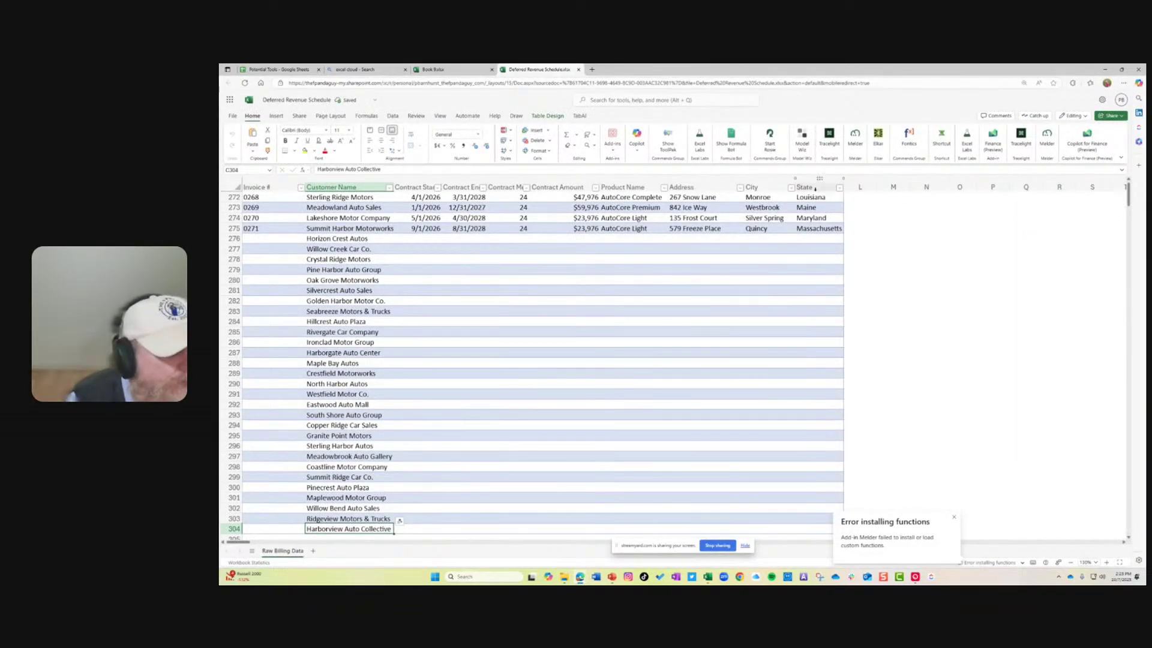
- Select cell O4 beside the Contracted Revenue table on Raw Billing Data and launch Excel Labs in a widened pane
scroll(377, 323, "up", 20)
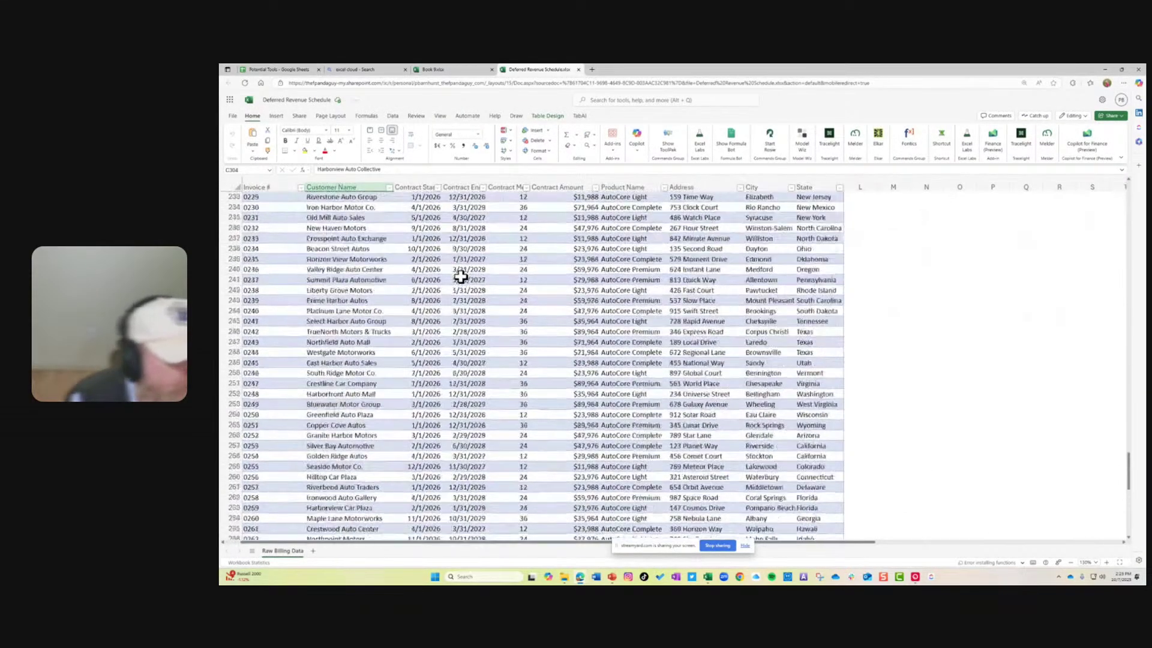
scroll(460, 276, "up", 20)
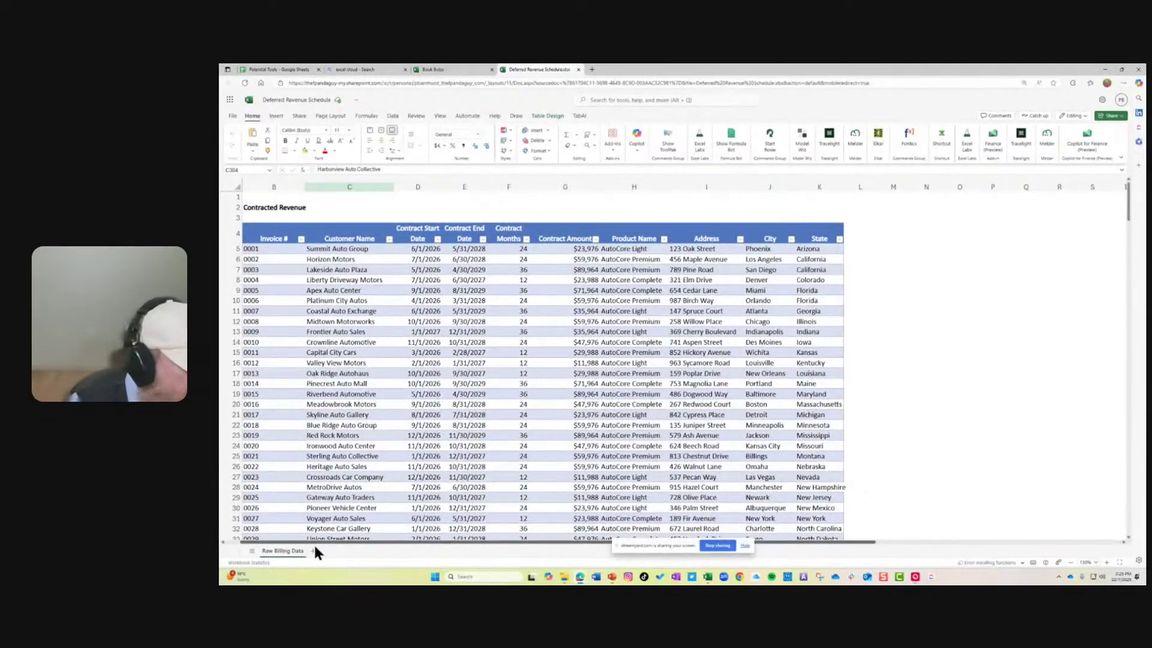
left_click(297, 330)
key("Left")
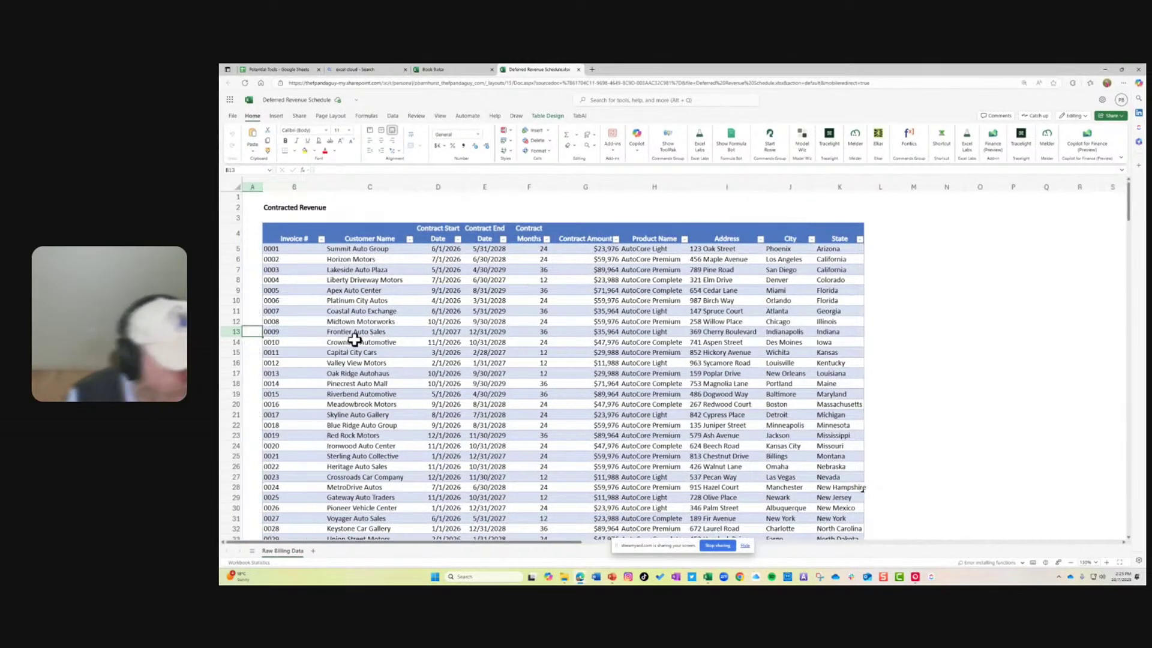
key("Right")
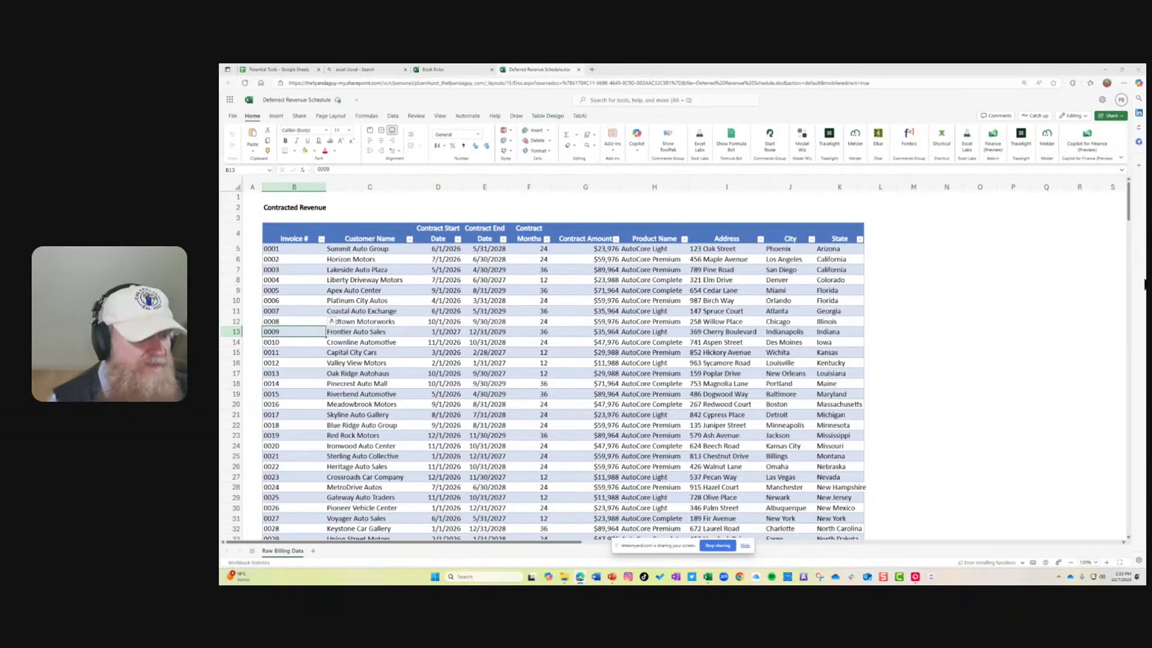
left_click(973, 234)
left_click(700, 143)
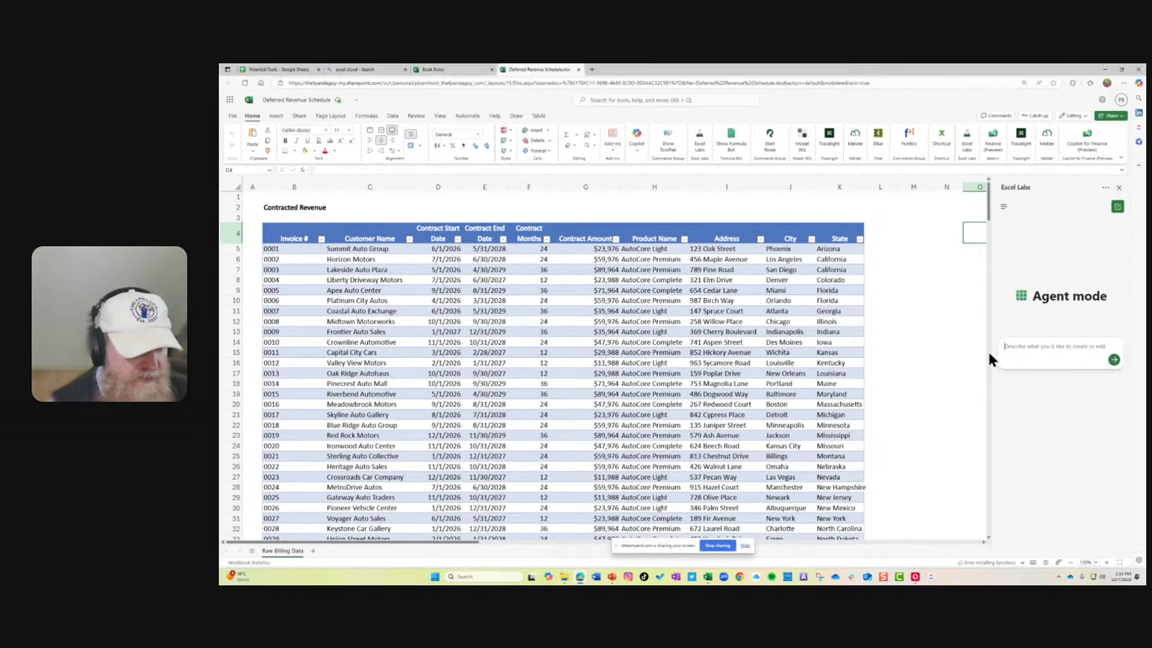
left_click_drag(988, 359, 833, 361)
- Ask Agent mode to build a monthly deferred revenue schedule, January 2026 to December 2029, from the raw billing data in a new worksheet with a contract-amount check
left_click(875, 347)
type("Potential Prompt: Using the data on the raw billing Data sheet, build a deferred revenue schedule that can be used to recognize revenue by month.  The column headers should include customer name, Product Name, Contract amount, Contract Start Date, and Contract End date, and then have columns for every month from January 1, 2026, through December 31st, 2029.  The rows should include every dealership, the amount of revenue to recognize each month, and a check to make sure the amount recognized equals the contract amount over the period. This should be done in a new worksheet.")
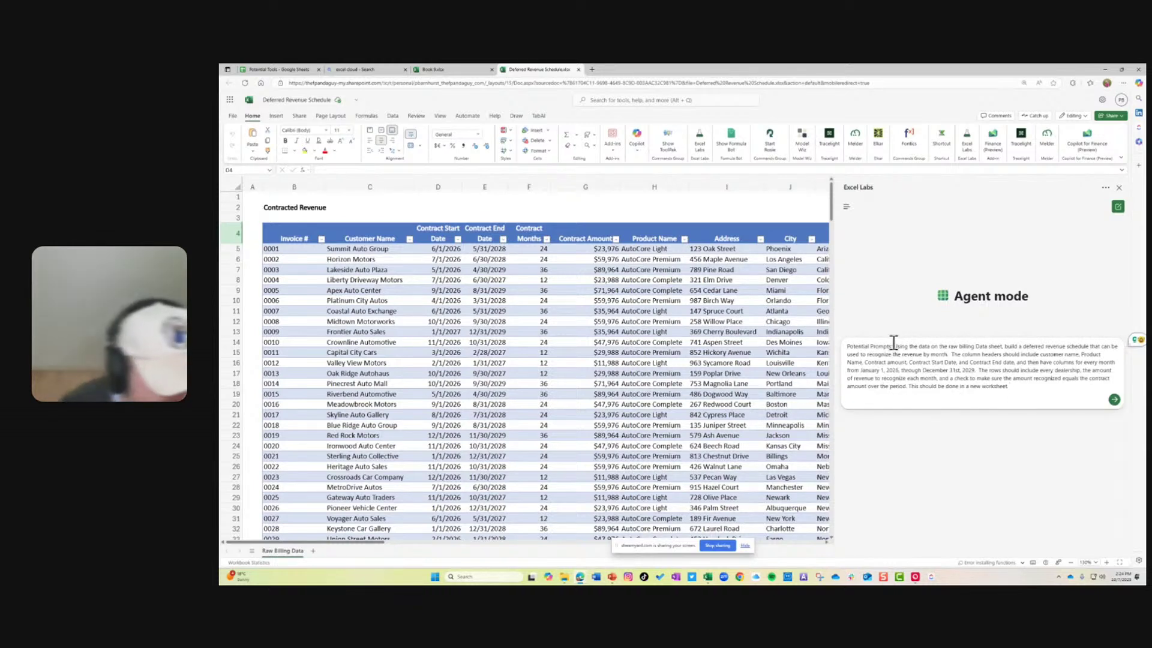
left_click_drag(894, 348, 761, 346)
key("BackSpace")
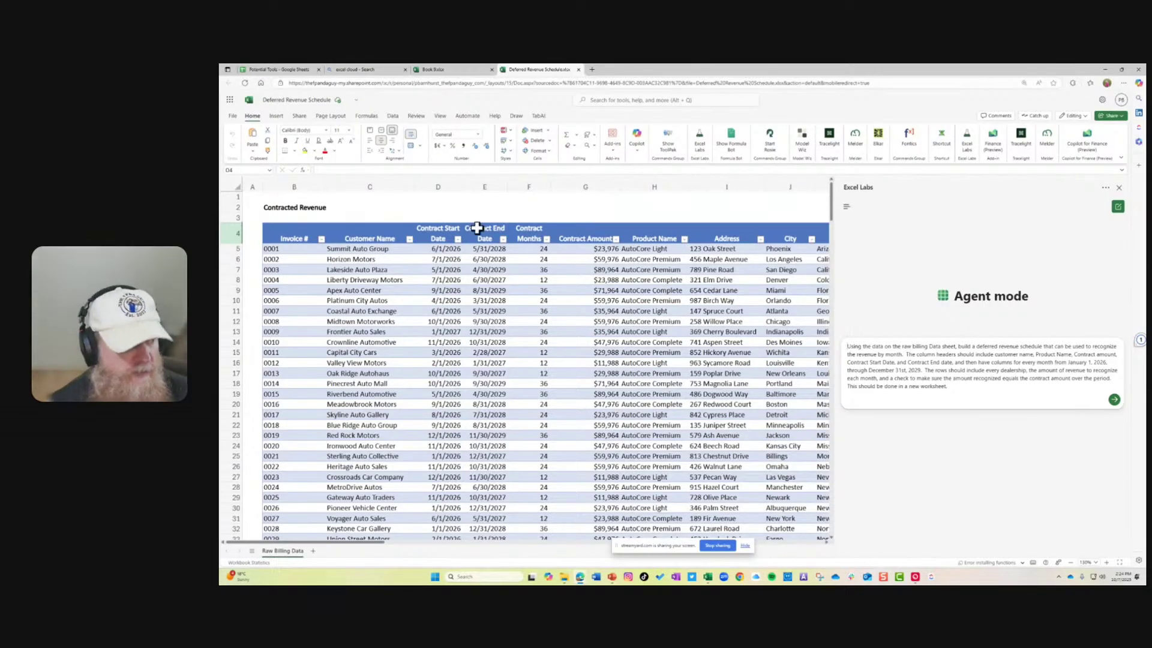
left_click(1114, 400)
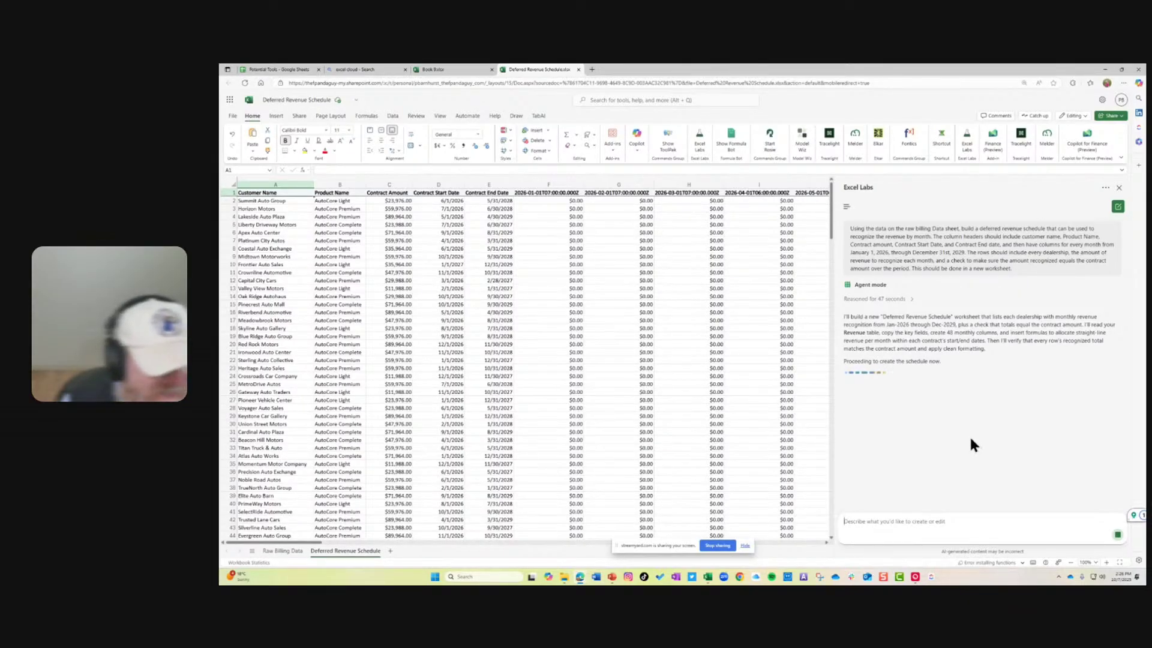
- Examine the first month's header, the revenue formula in G3 and the customer rows of the generated Deferred Revenue Schedule sheet
left_click(556, 192)
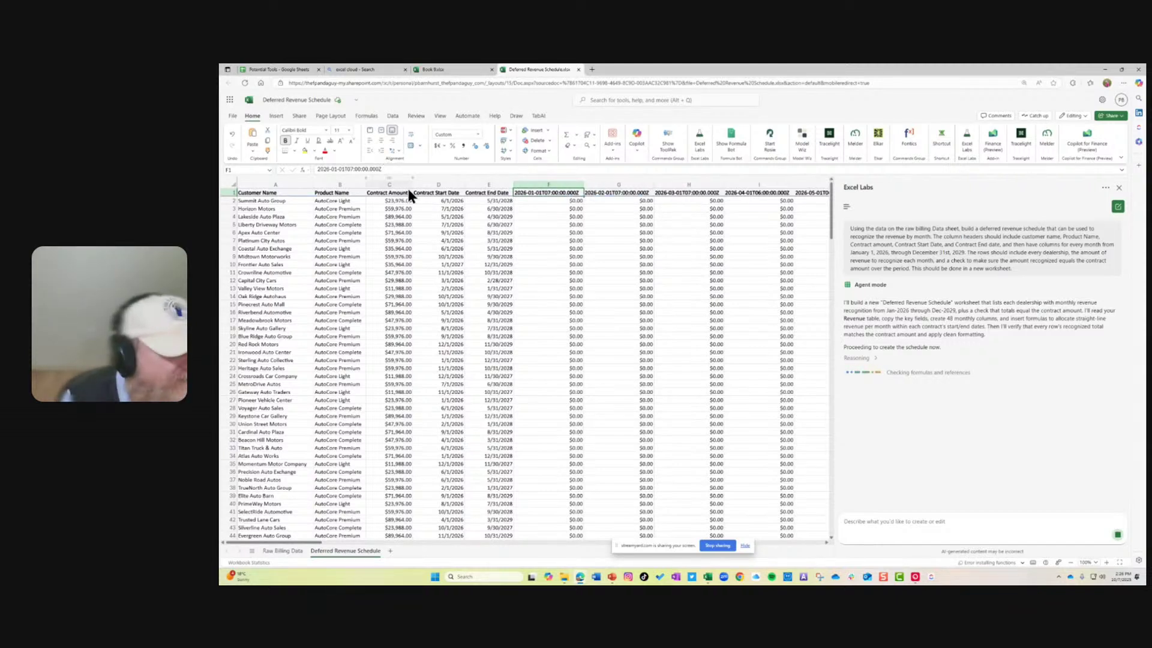
left_click(619, 208)
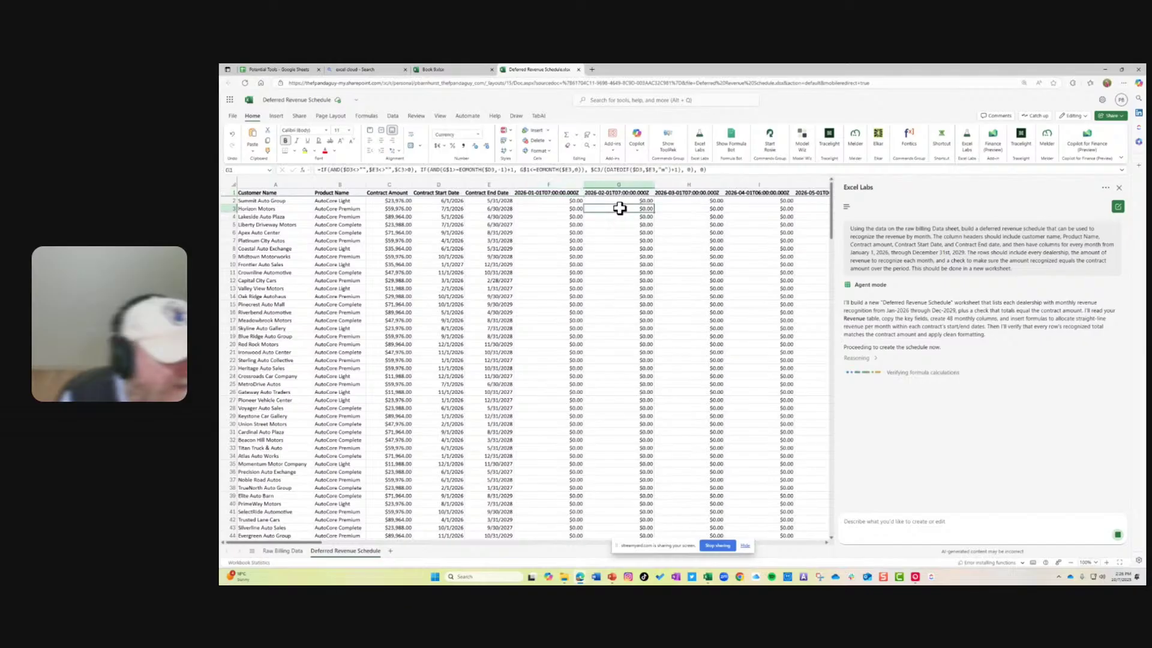
left_click(627, 169)
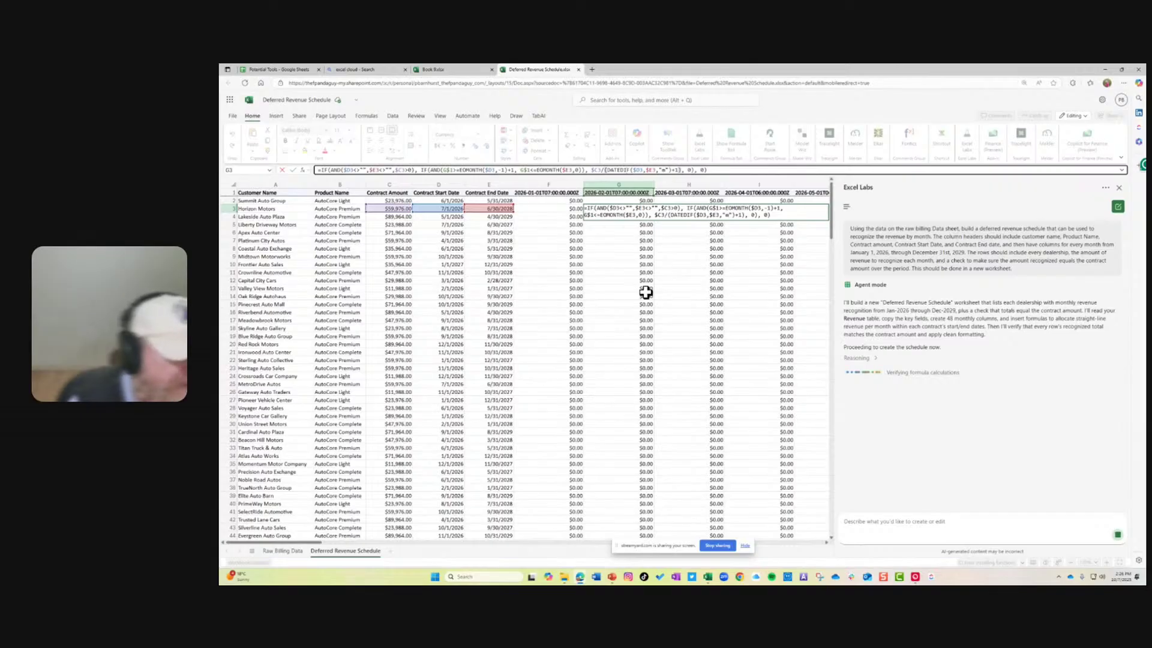
key("Escape")
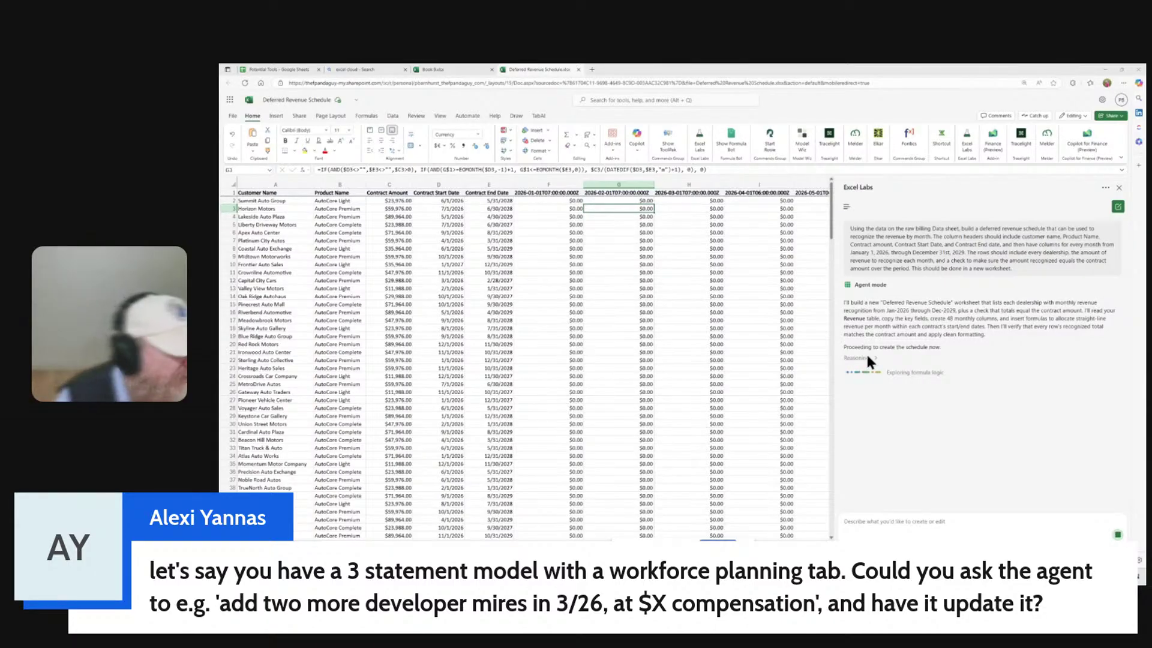
scroll(385, 327, "down", 20)
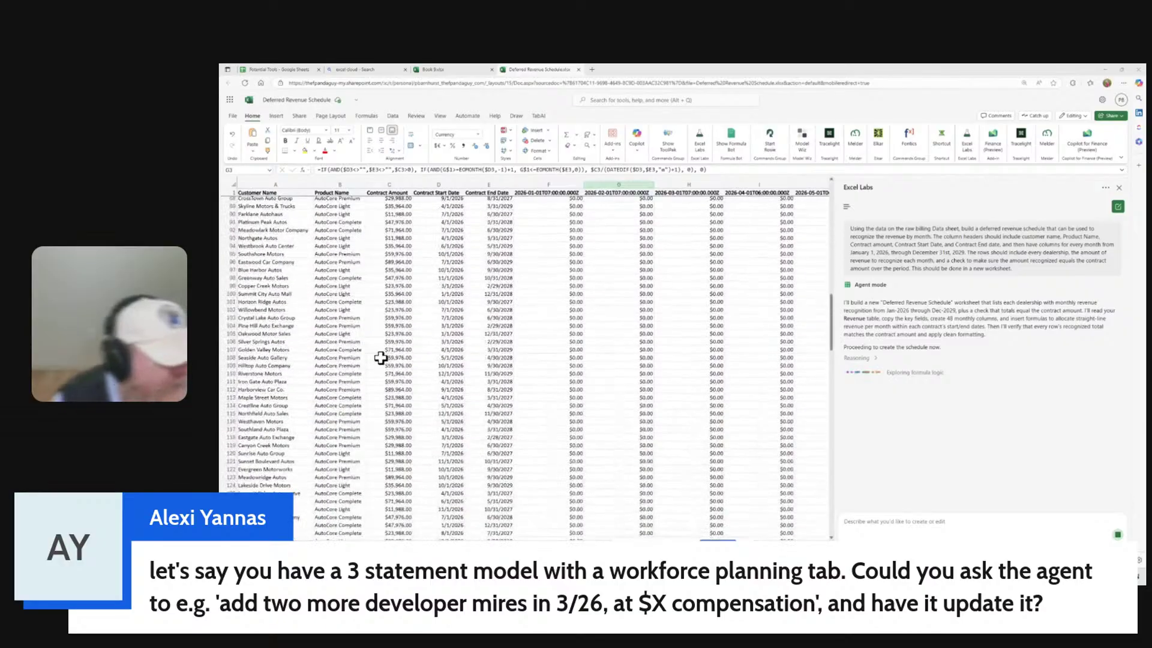
scroll(380, 358, "up", 20)
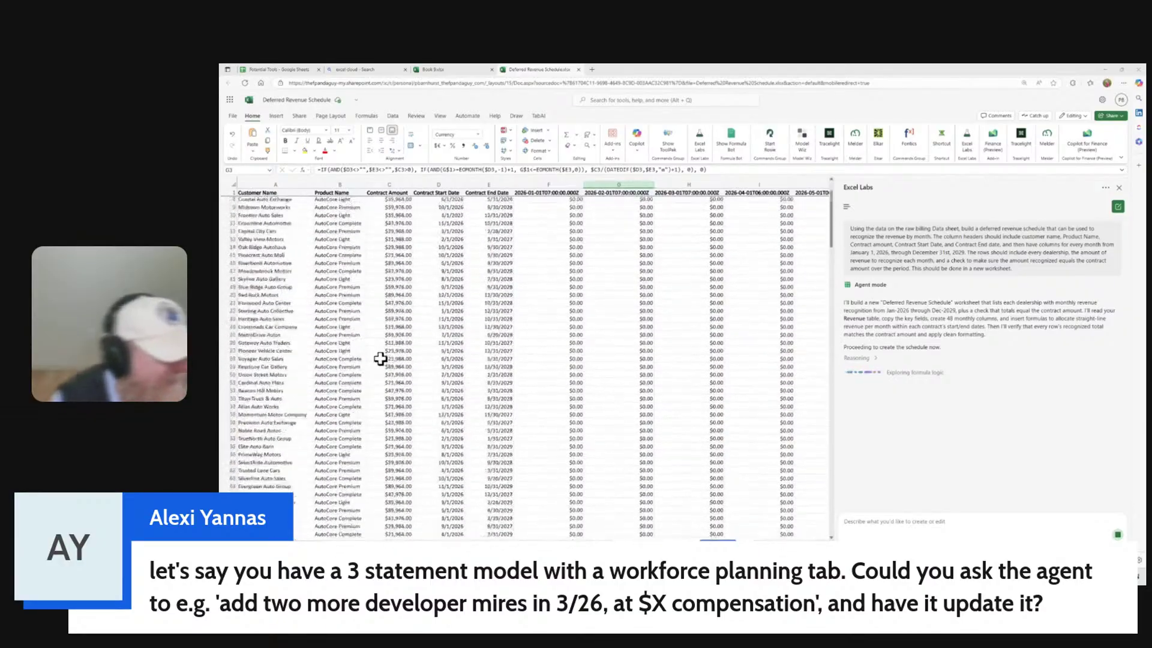
left_click(255, 192)
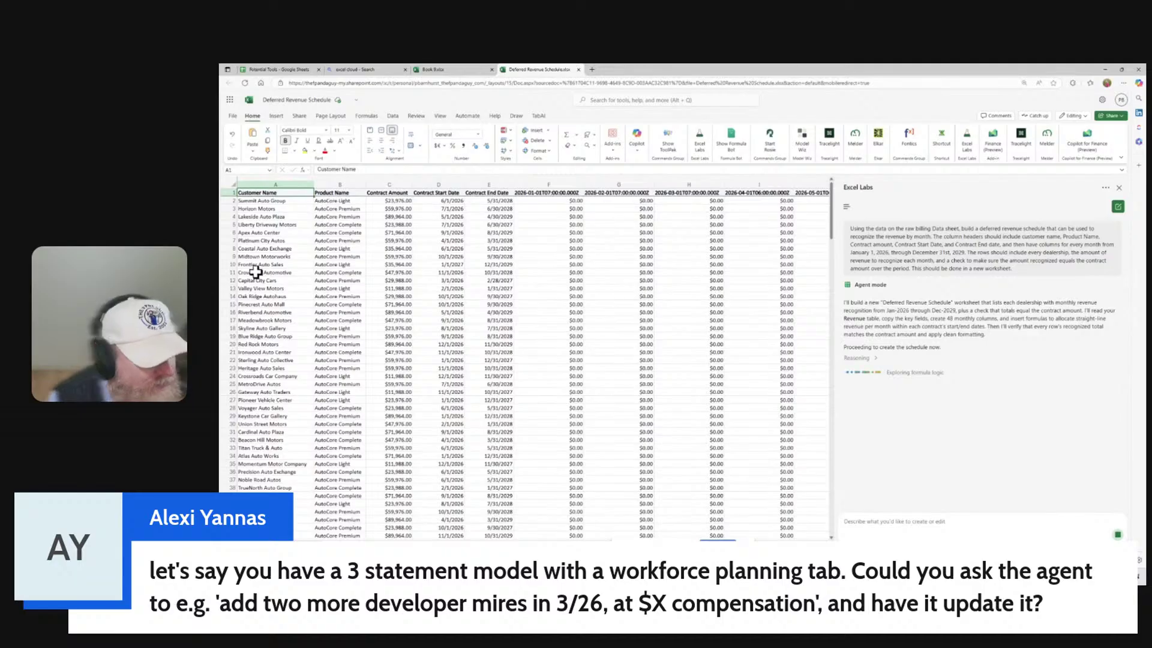
- Insert a blank column before Customer Name and a blank row above the header row of the Deferred Revenue Schedule
left_click(273, 183)
right_click(273, 183)
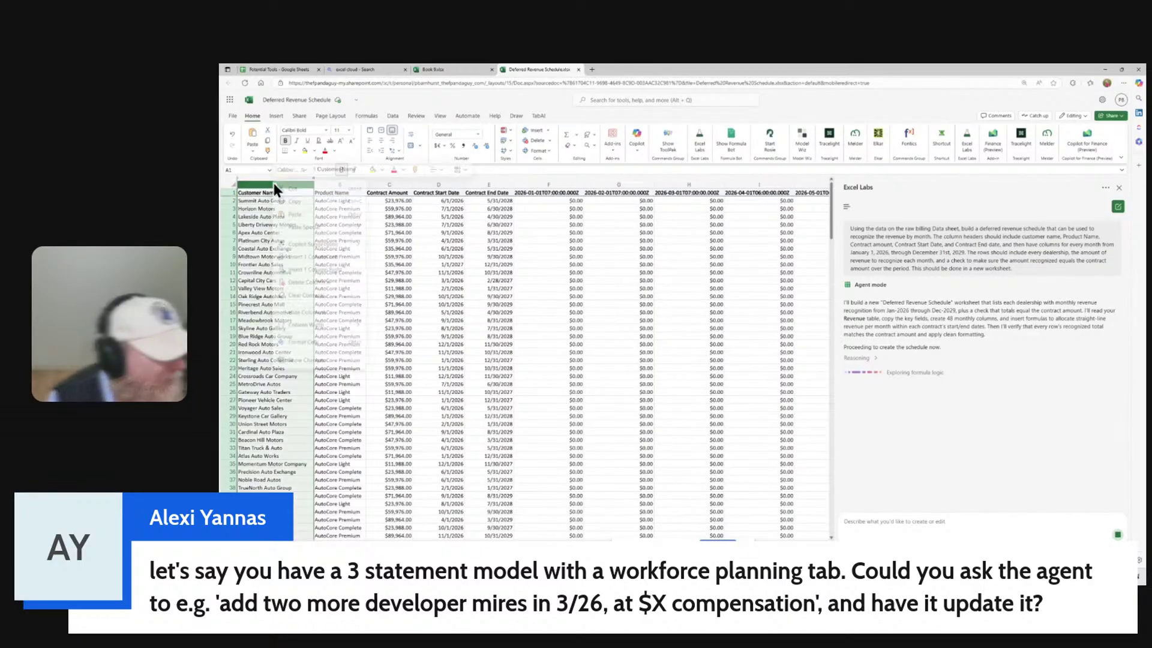
left_click(309, 259)
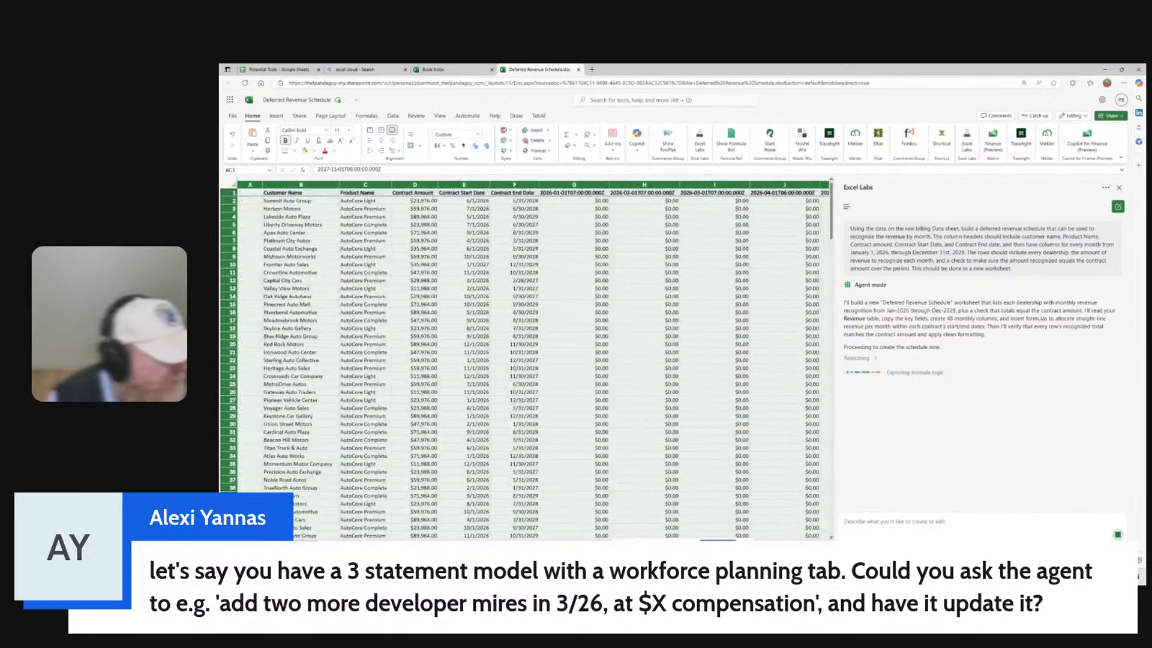
right_click(235, 192)
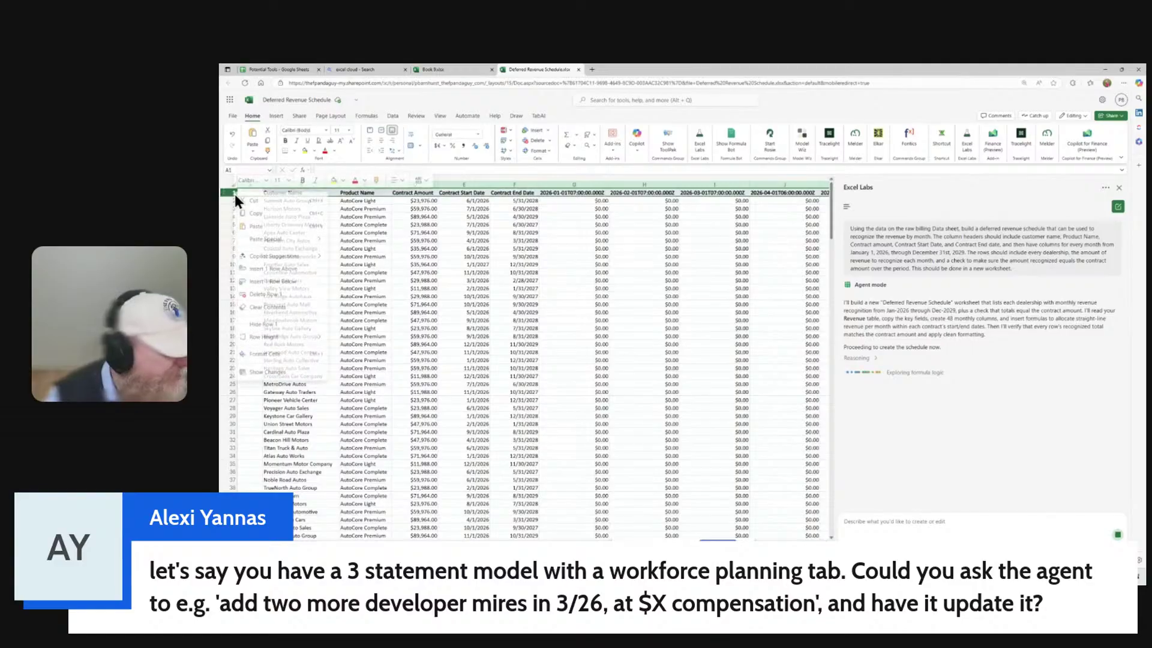
left_click(270, 269)
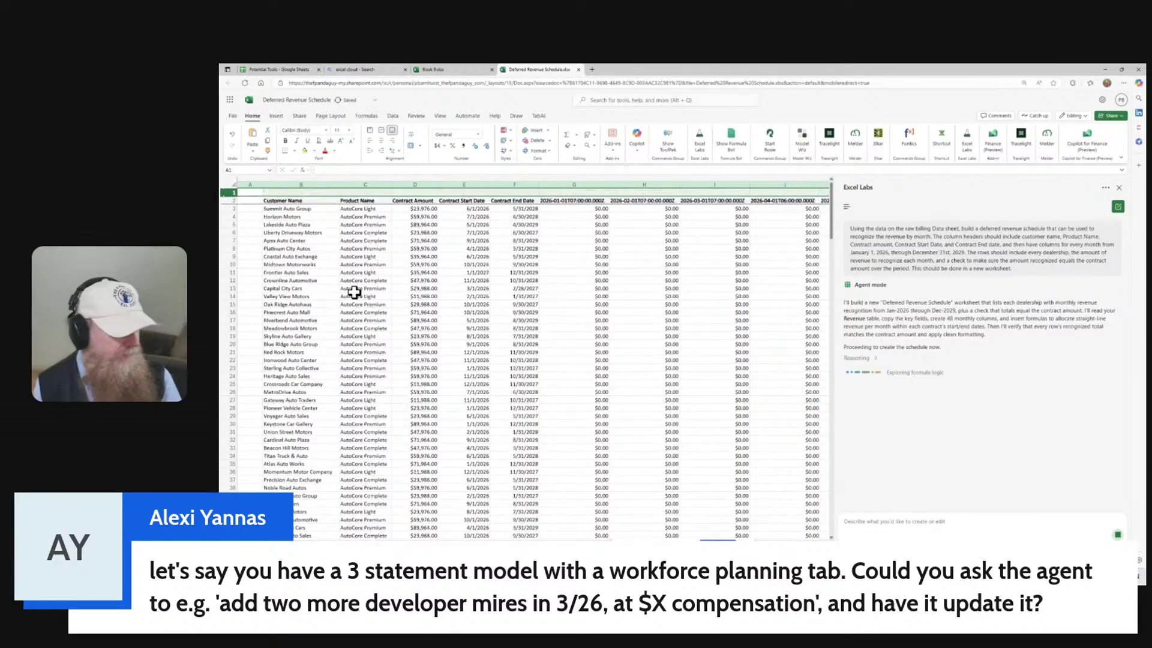
- Examine the Contract Amount column down to its last customer row and the first months' revenue formulas in row 3
left_click(297, 232)
left_click(303, 209)
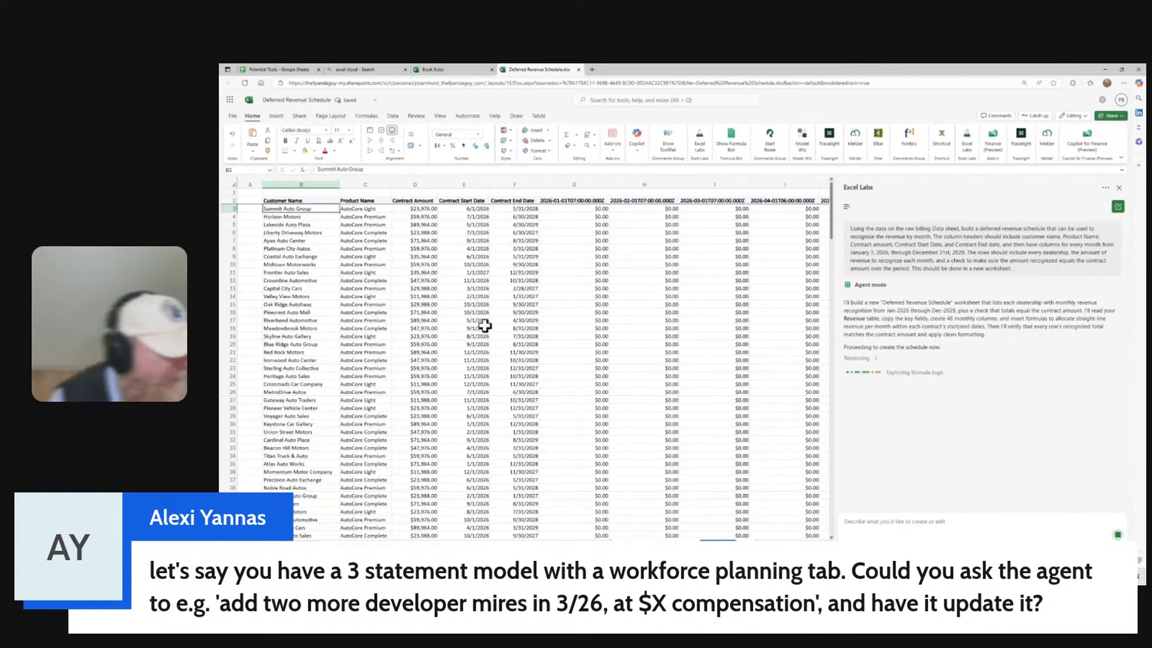
key("Up")
key("Right")
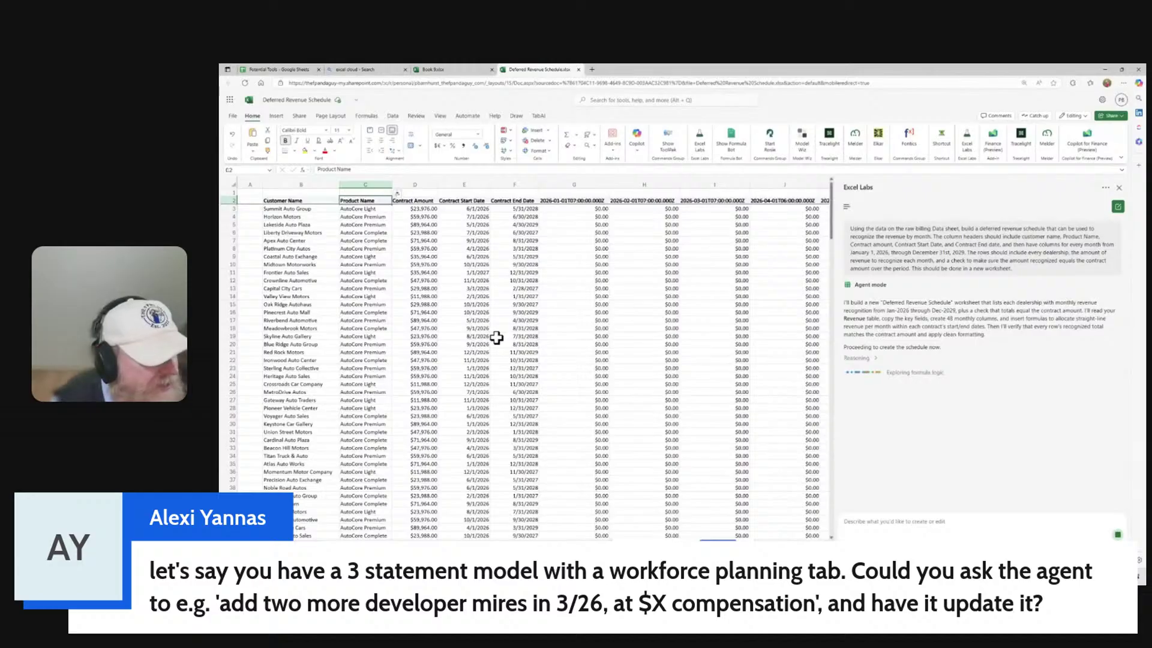
key("Right")
key("Down")
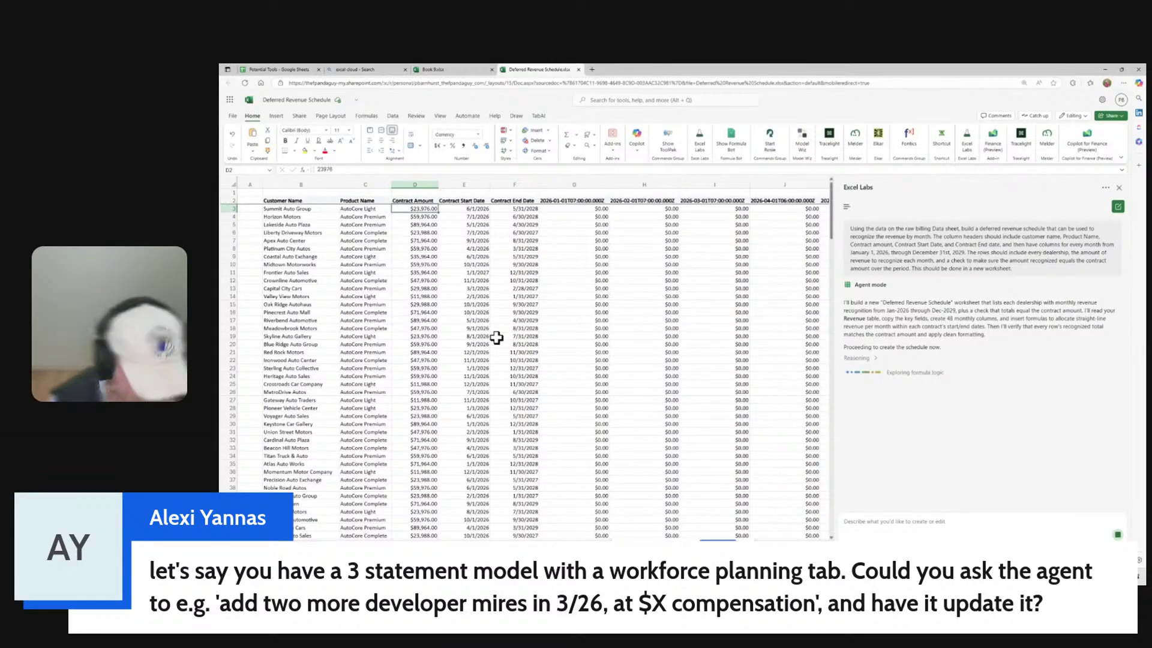
key("ctrl+shift+Down")
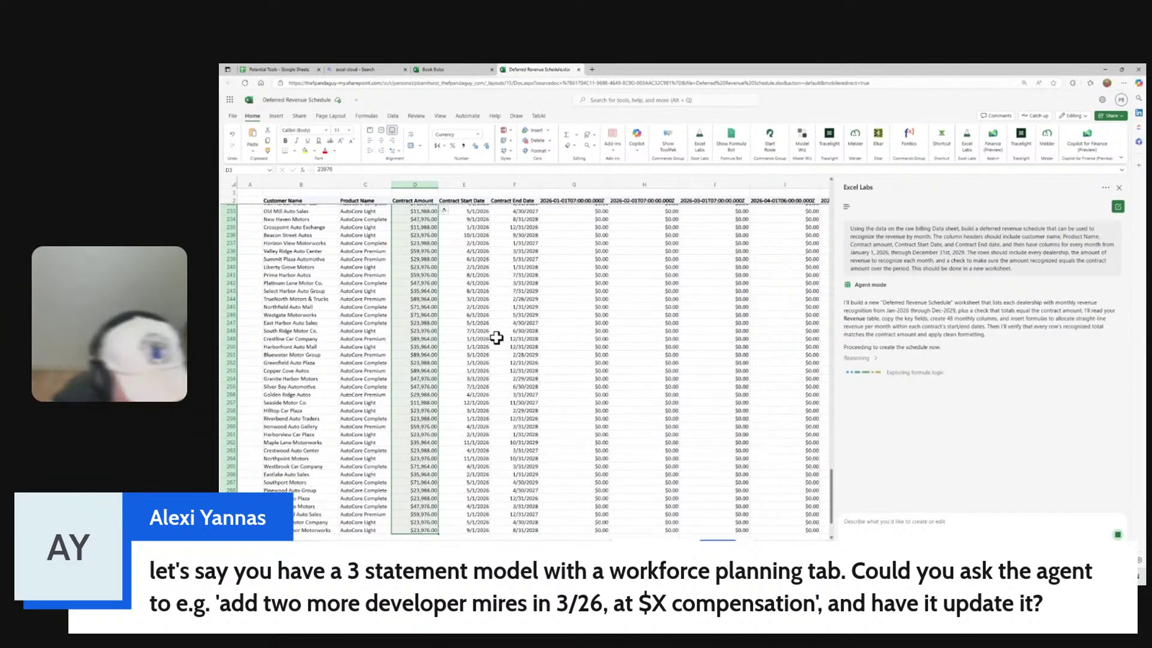
key("Right")
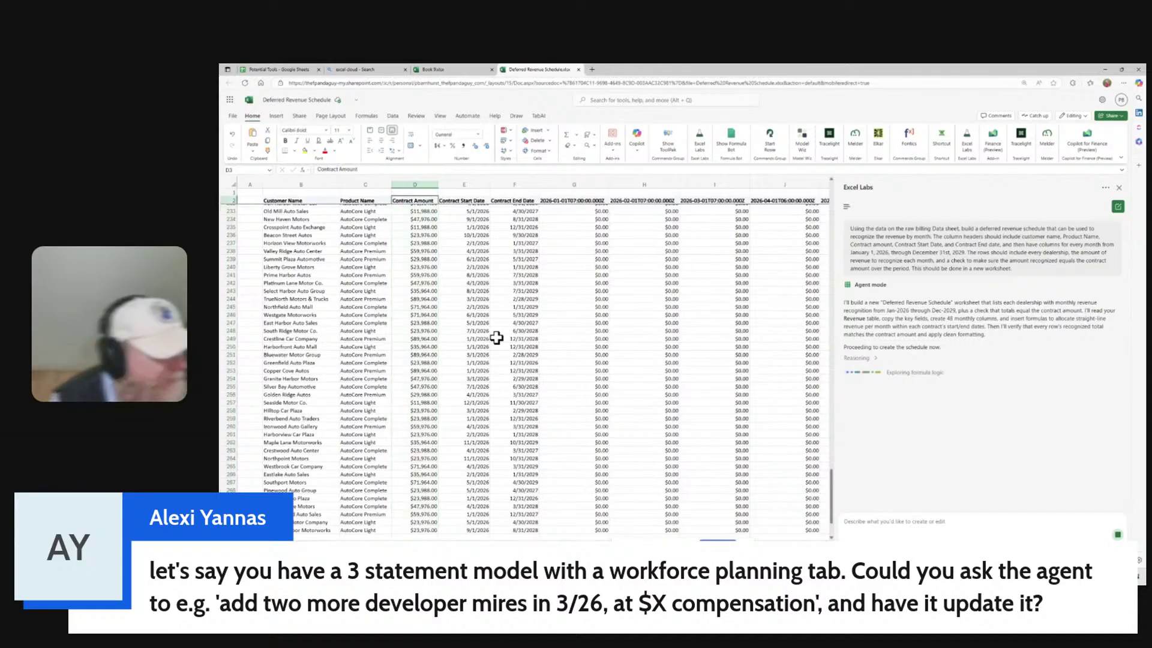
key("Right")
key("Right")
key("Right")
key("Right")
key("Right")
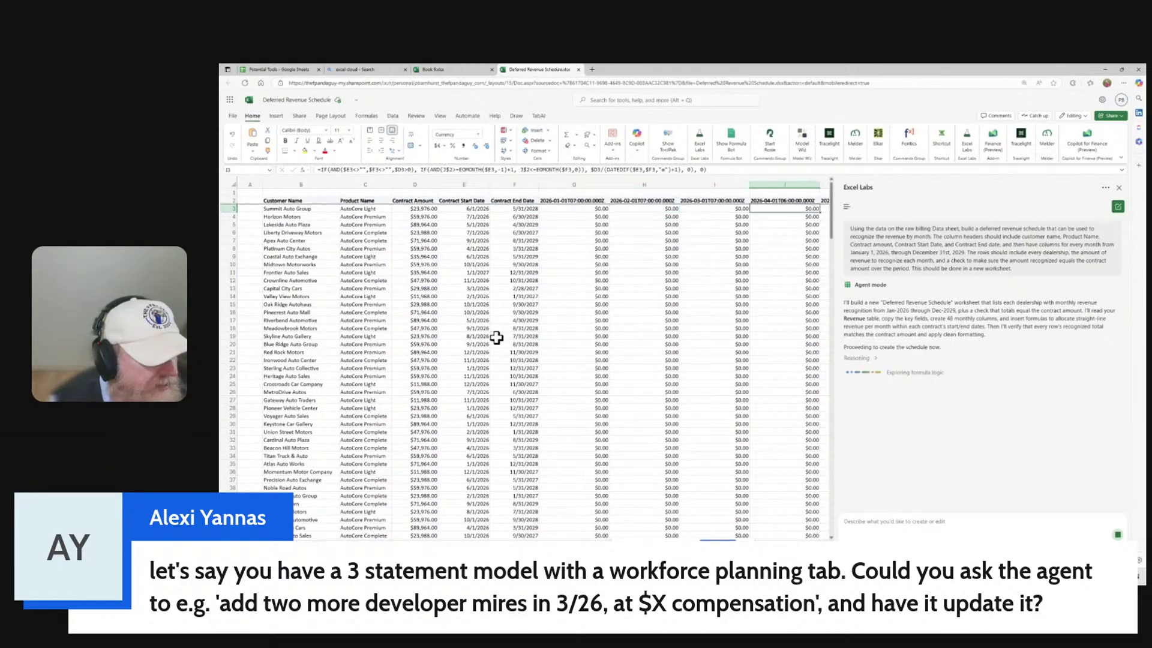
- Examine the Recognized Total and Check columns at the schedule's far end, and trace row 3's monthly formulas back to Contract Amount
key("Up")
key("ctrl+Right")
key("Down")
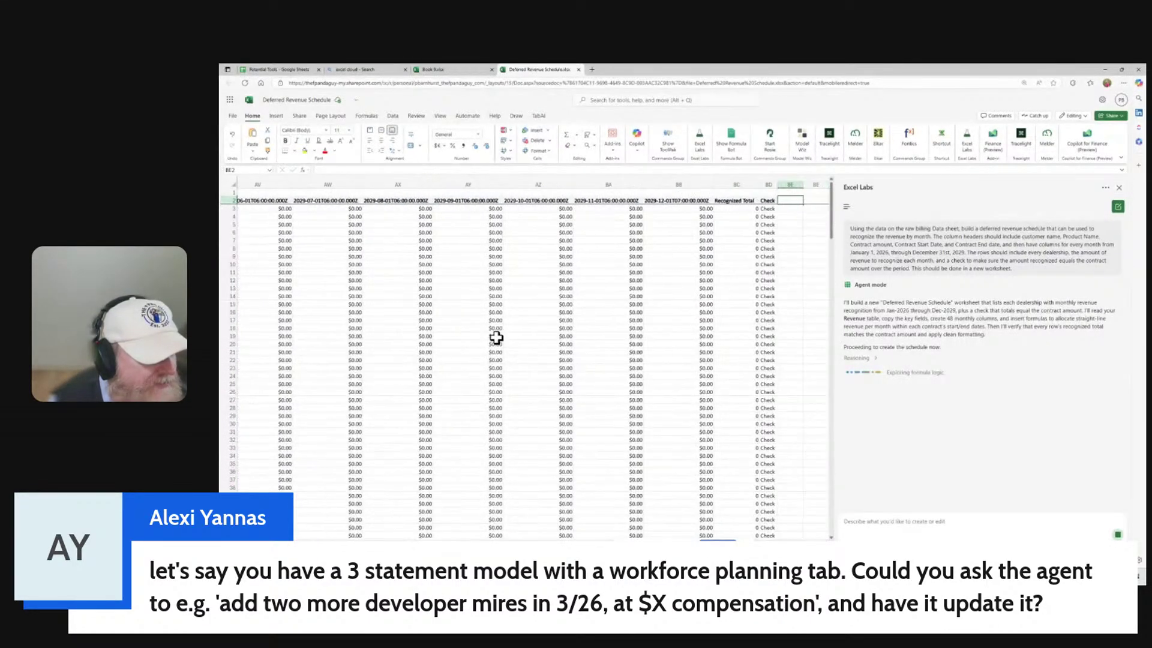
key("Left")
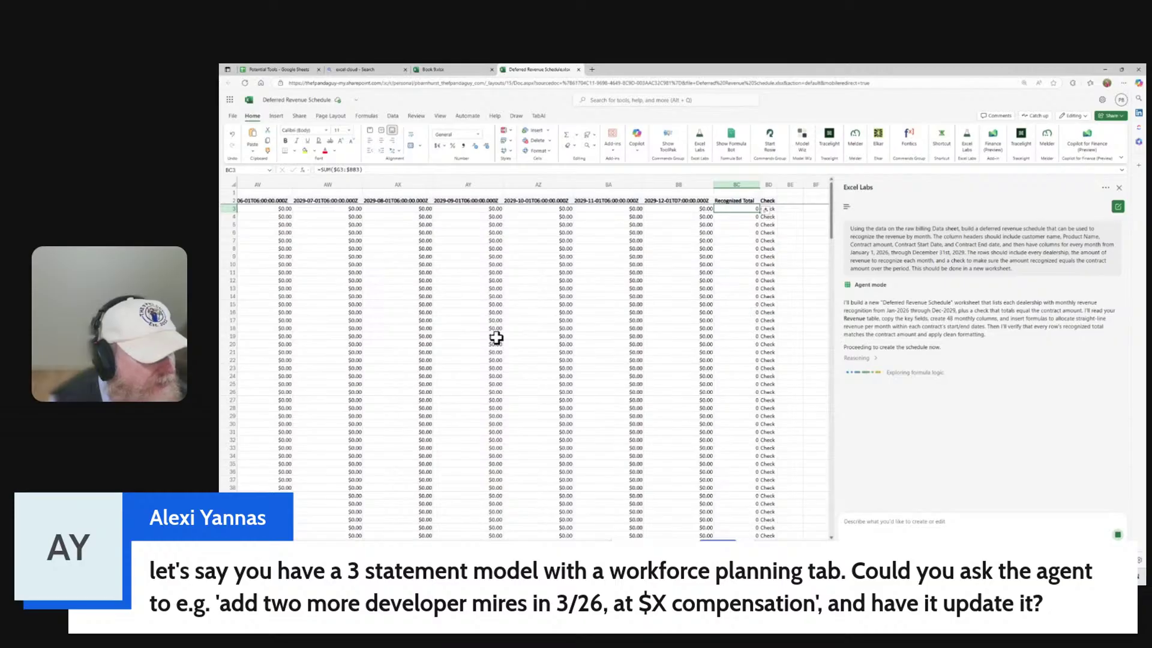
key("Left")
key("Left")
key("Left")
key("Left")
key("Left")
key("Left")
key("Left")
key("Left")
key("Left")
key("Left")
key("Left")
key("Left")
key("Left")
key("Left")
key("Left")
key("Left")
key("Left")
key("Left")
key("Left")
key("Left")
key("Left")
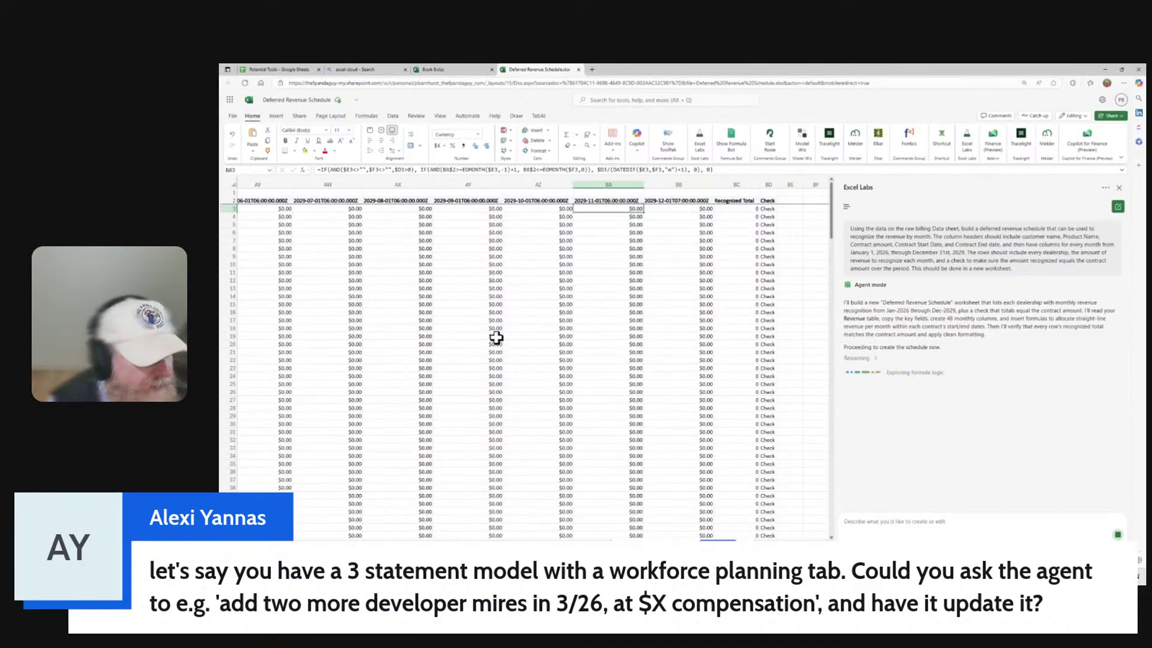
key("Left")
key("Left")
key("Left")
key("Left")
key("Left")
key("Left")
key("Left")
key("Left")
key("Left")
key("Left")
key("Left")
key("Left")
key("Left")
key("Left")
key("Left")
key("Left")
key("Left")
key("Left")
key("Left")
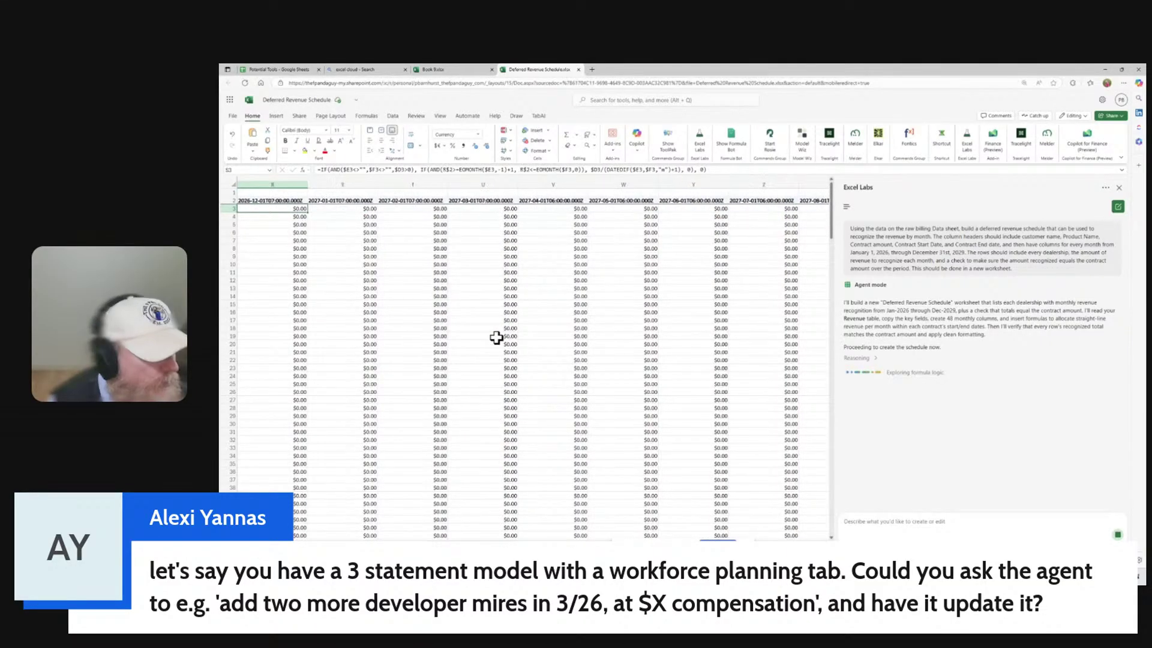
key("Right")
key("Right")
key("Right")
key("Right")
key("Right")
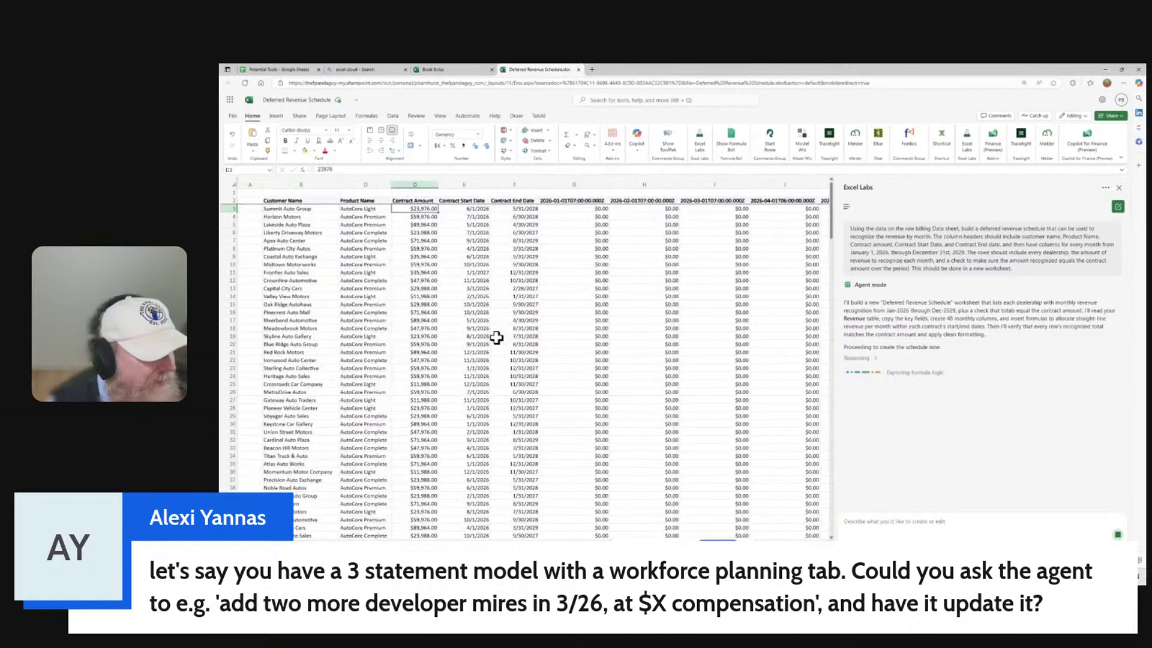
- Review the January 2026 revenue formulas in G3 and G11, enlarging the formula bar to show G11's formula in full
left_click(576, 170)
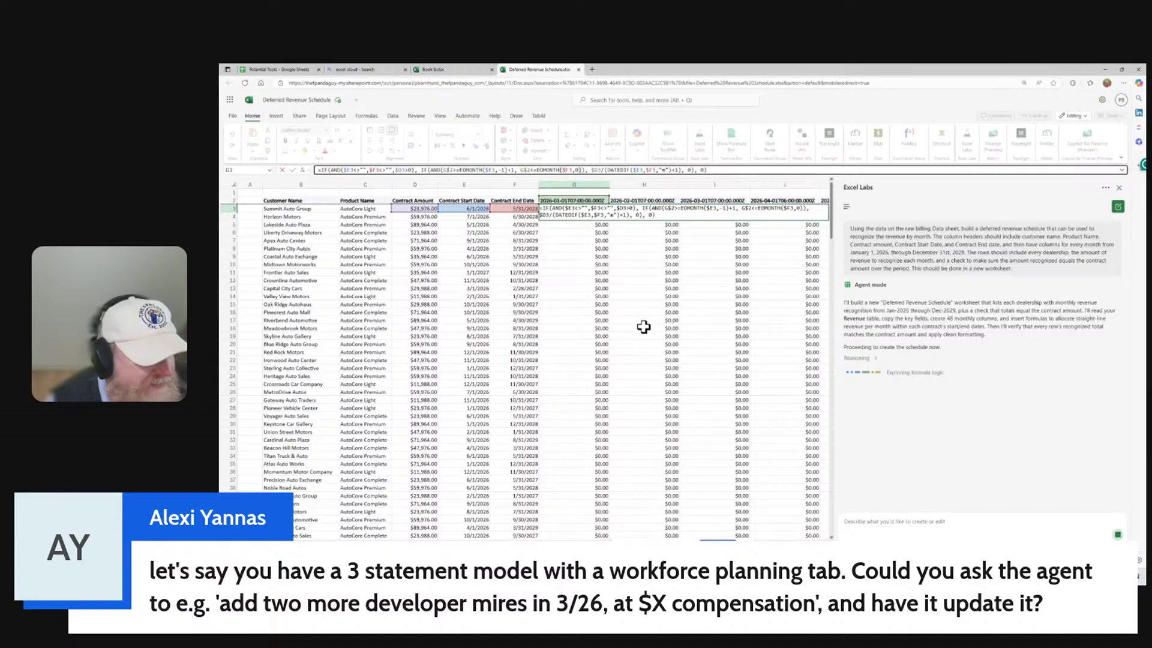
key("Escape")
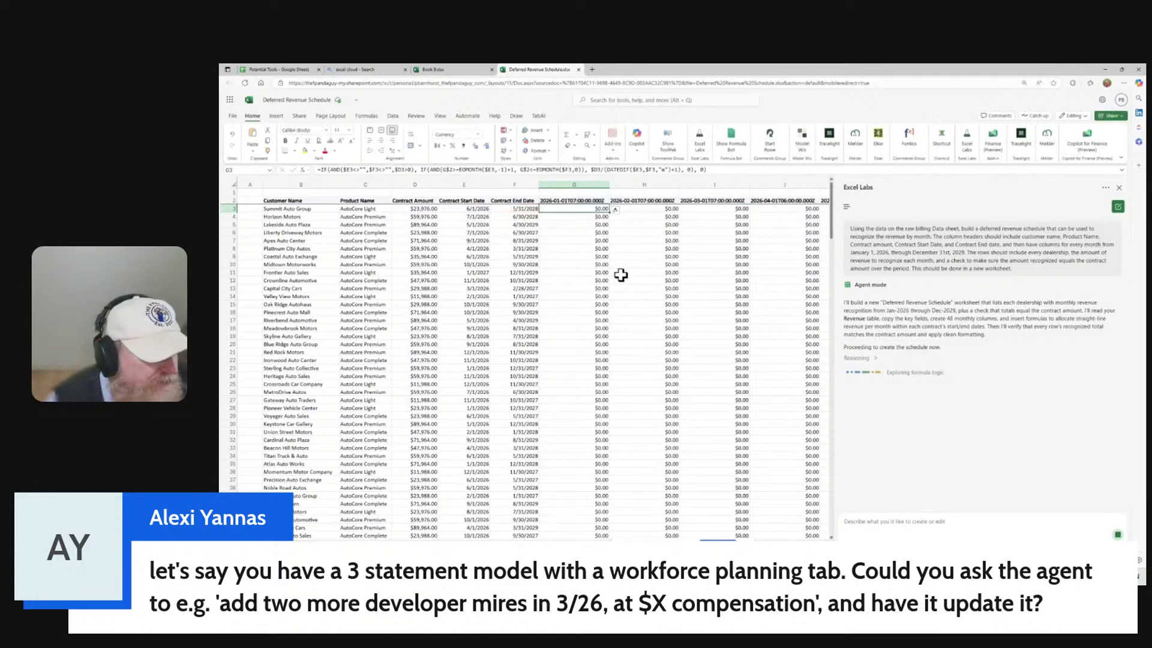
left_click(596, 273)
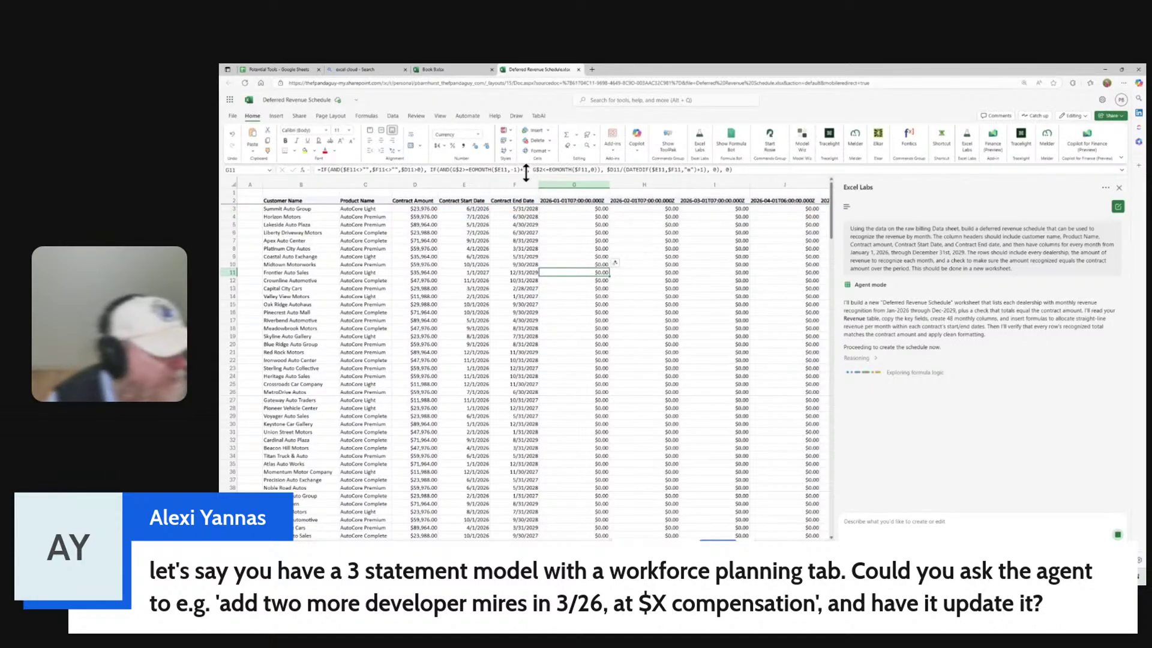
left_click_drag(527, 173, 522, 297)
left_click(744, 170)
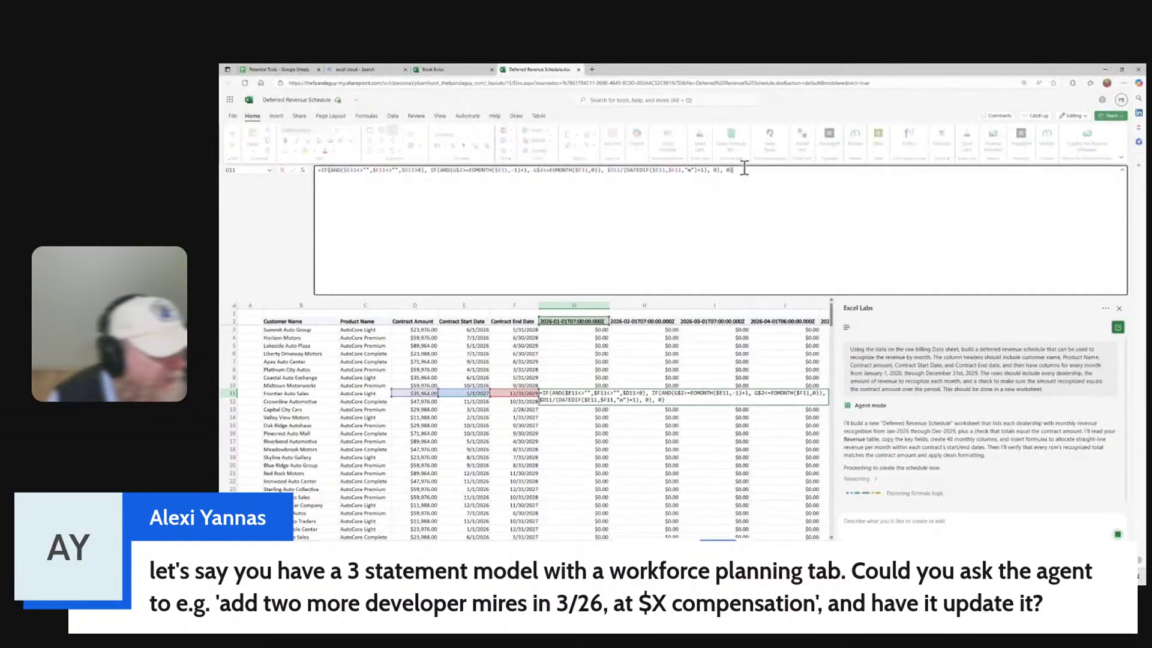
left_click_drag(742, 170, 228, 173)
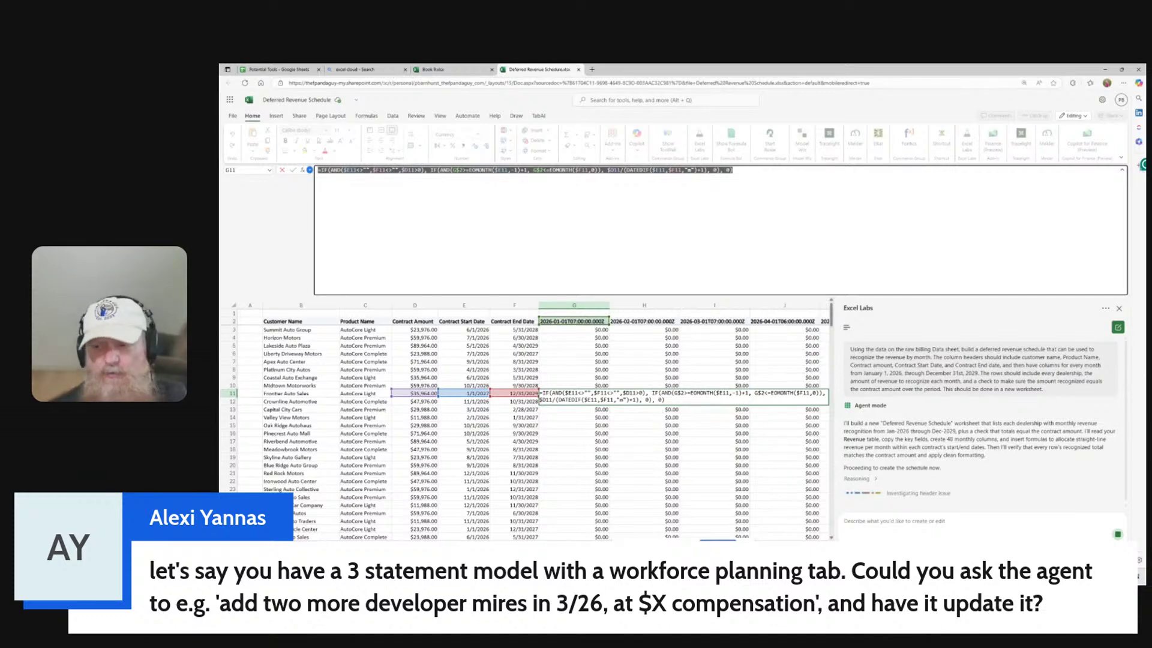
key("Escape")
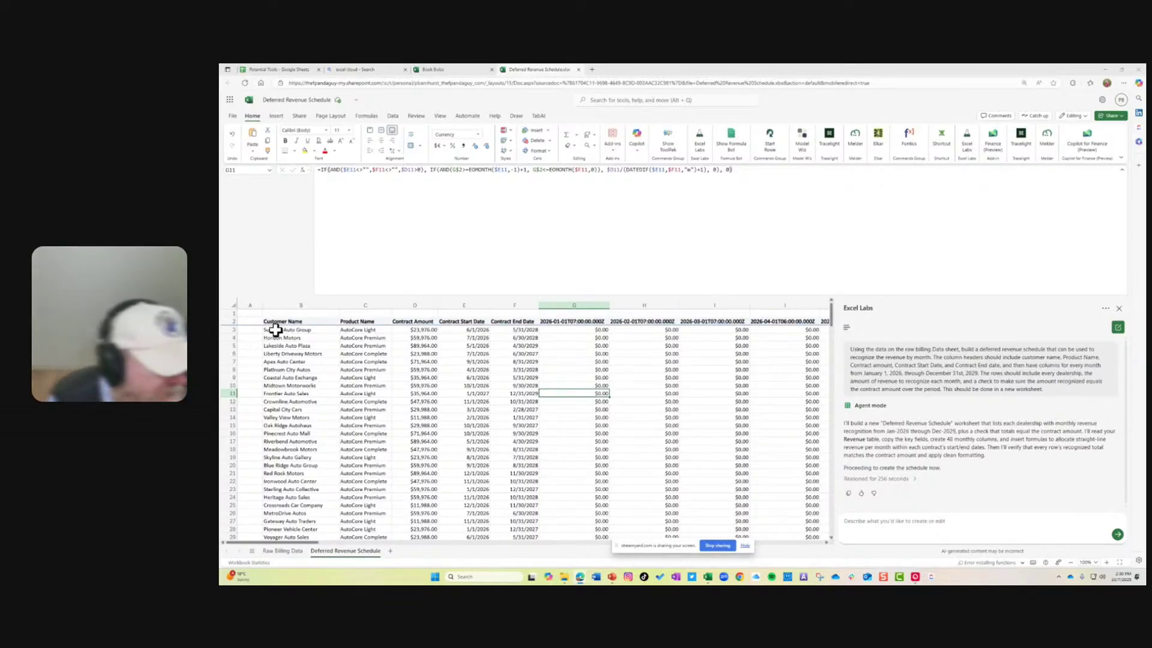
- Compare the first customer's contract details with the formulas in G3 and H8 and the header in G2, and collapse the formula bar
left_click_drag(276, 329, 529, 337)
left_click(585, 329)
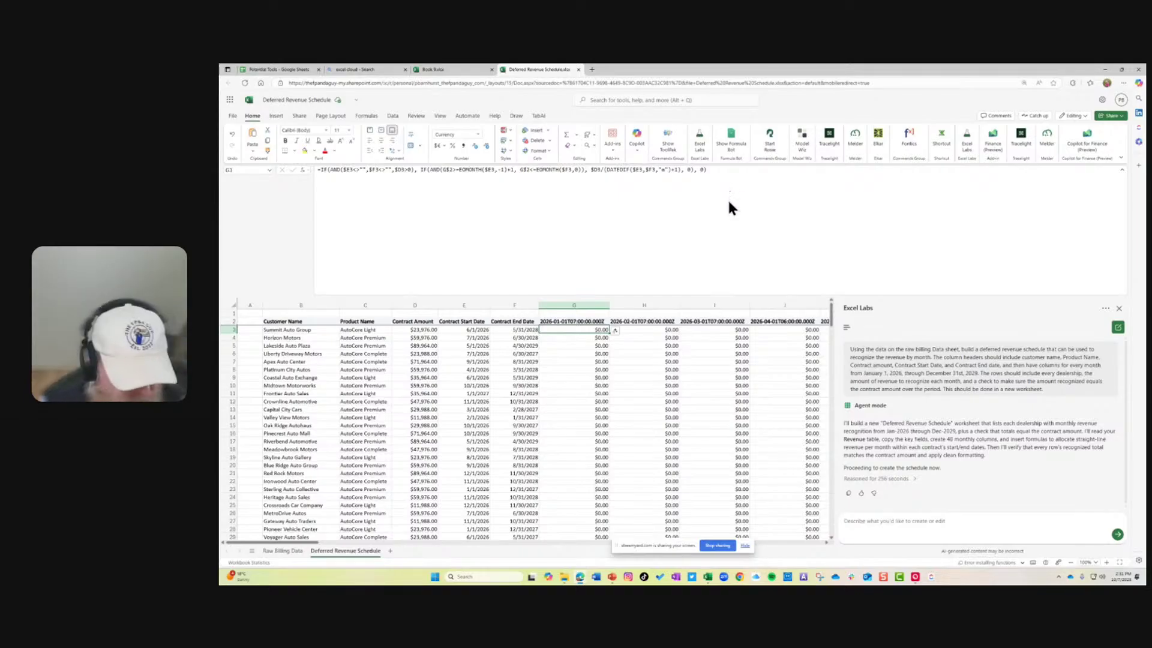
left_click(651, 367)
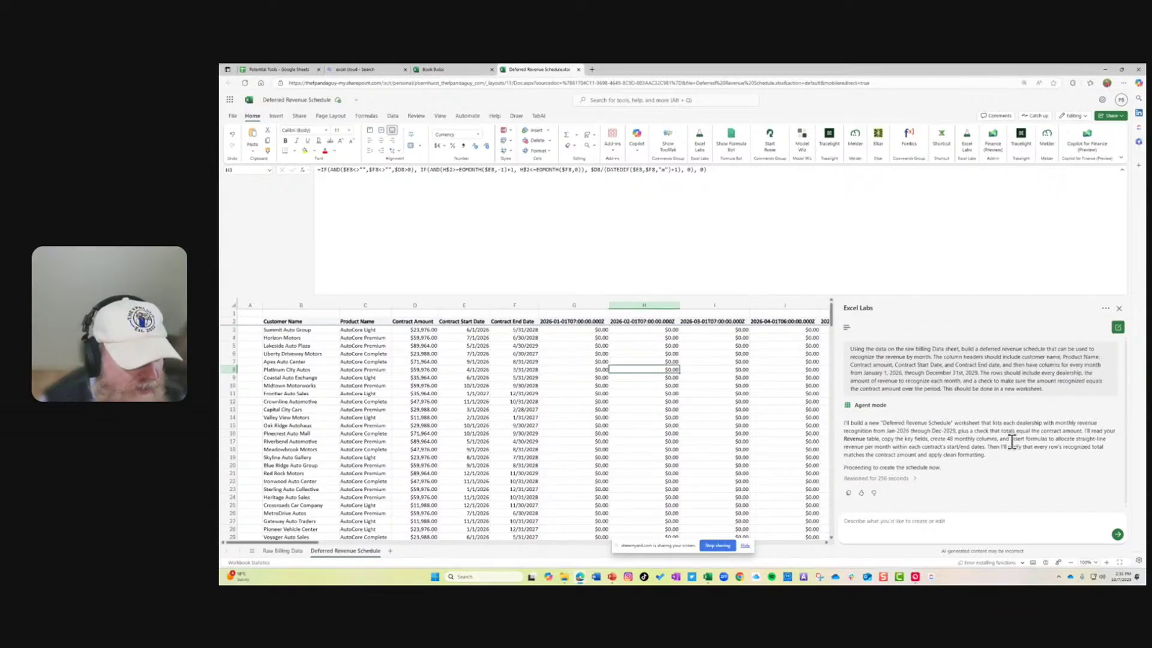
left_click(573, 322)
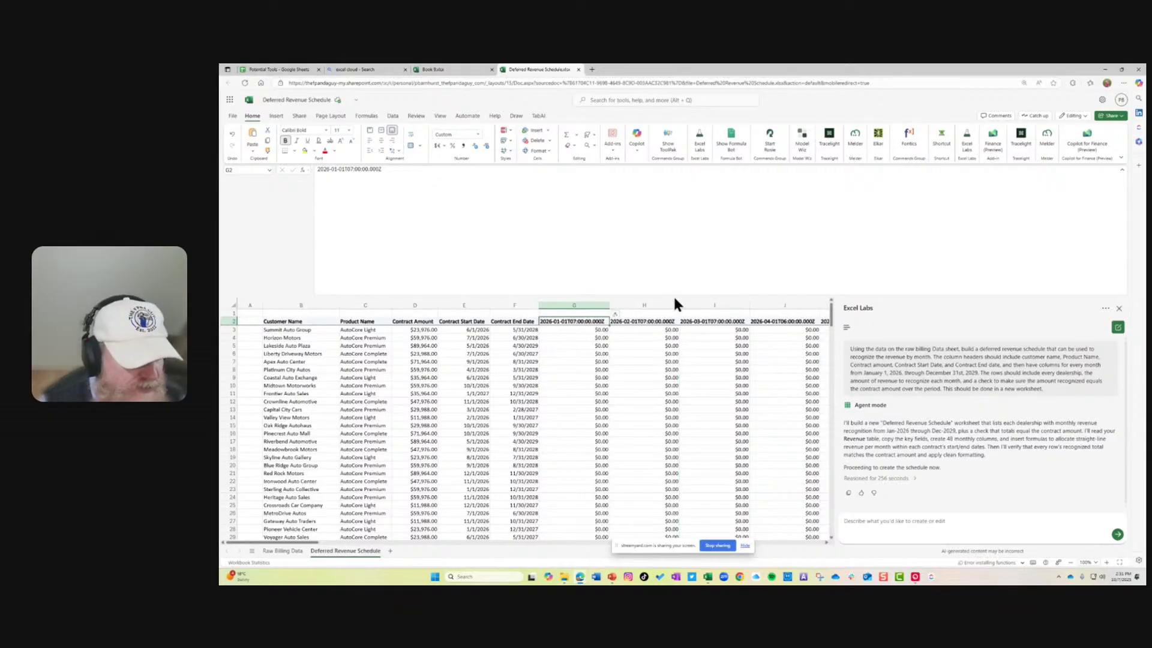
left_click_drag(653, 294, 630, 180)
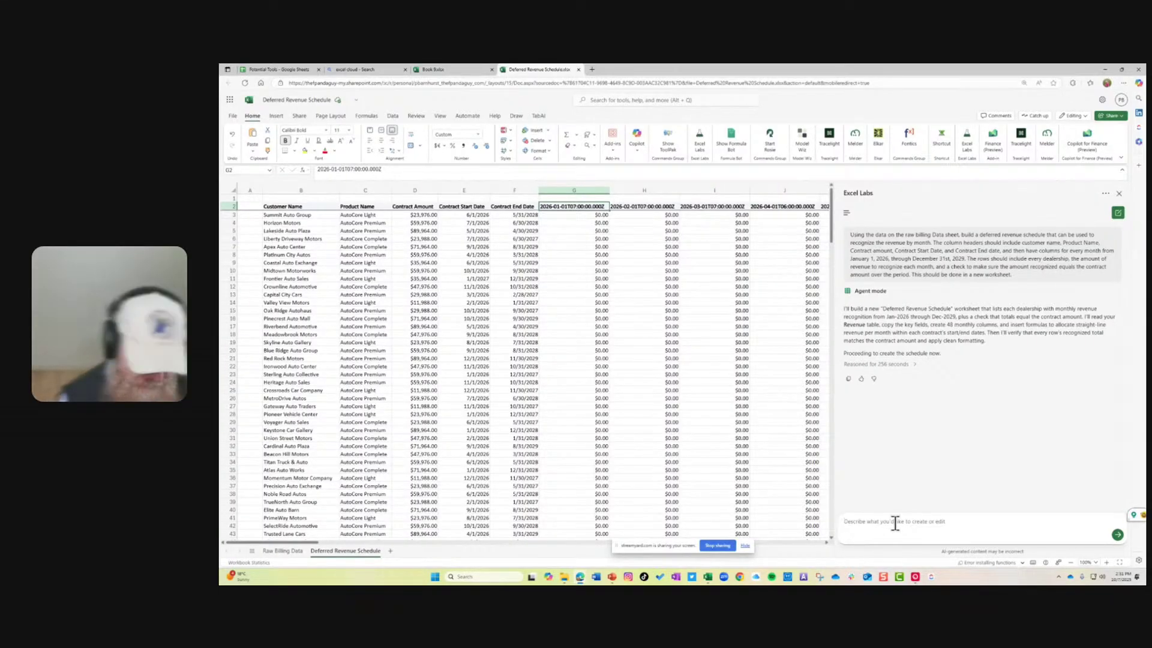
- Draft the agent prompt "In row 2 please include only the date not the time for example Column G2 should have a date of 01/01/20206"
type("In row 2")
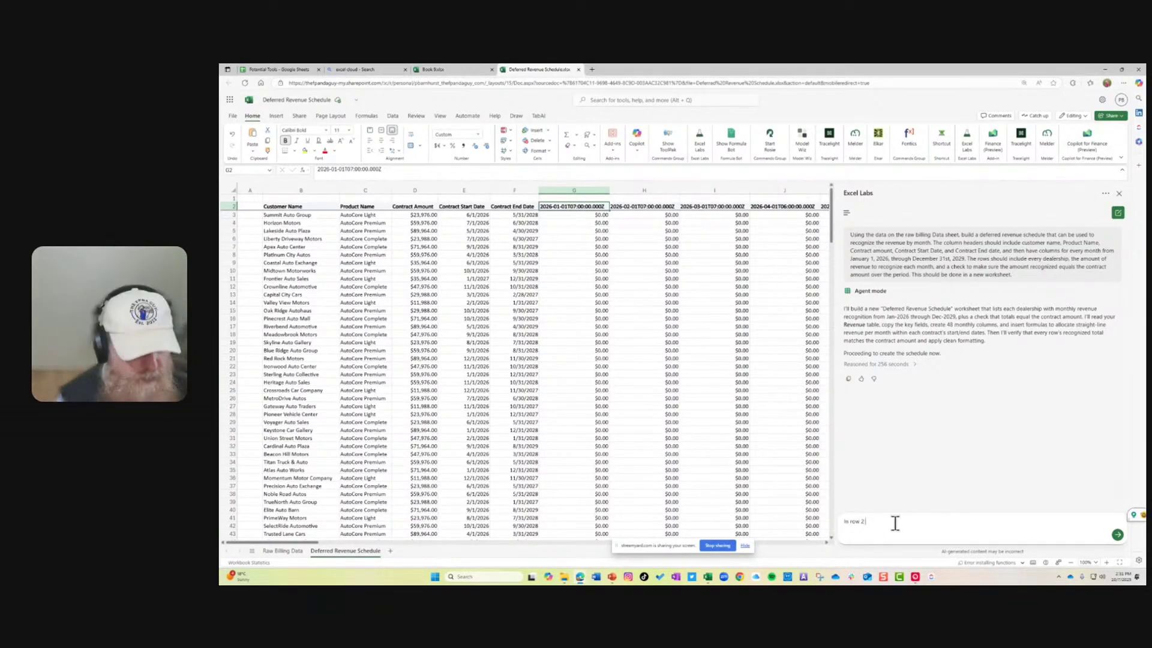
type(" please inclu")
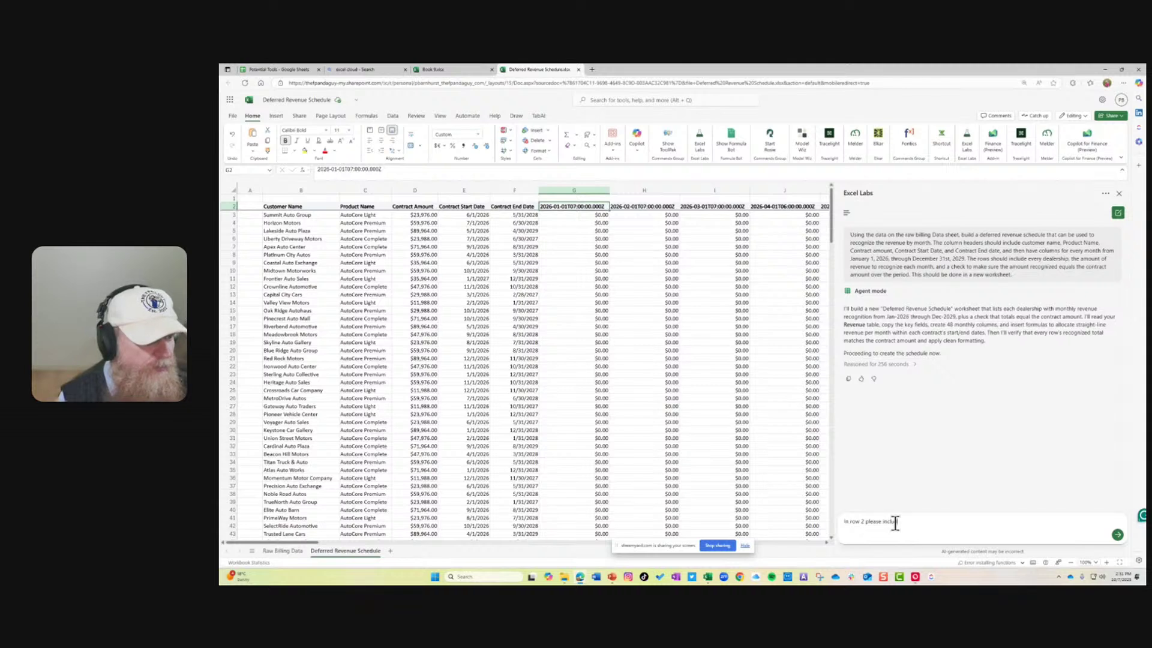
type("de only the d")
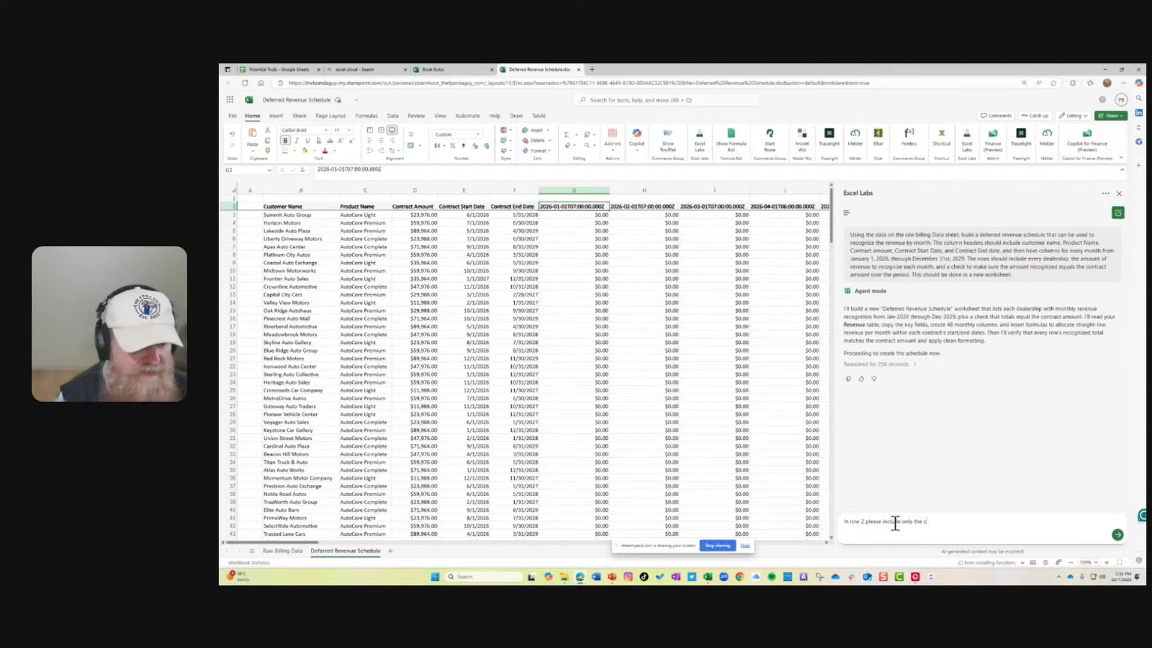
type("ate not ihe time")
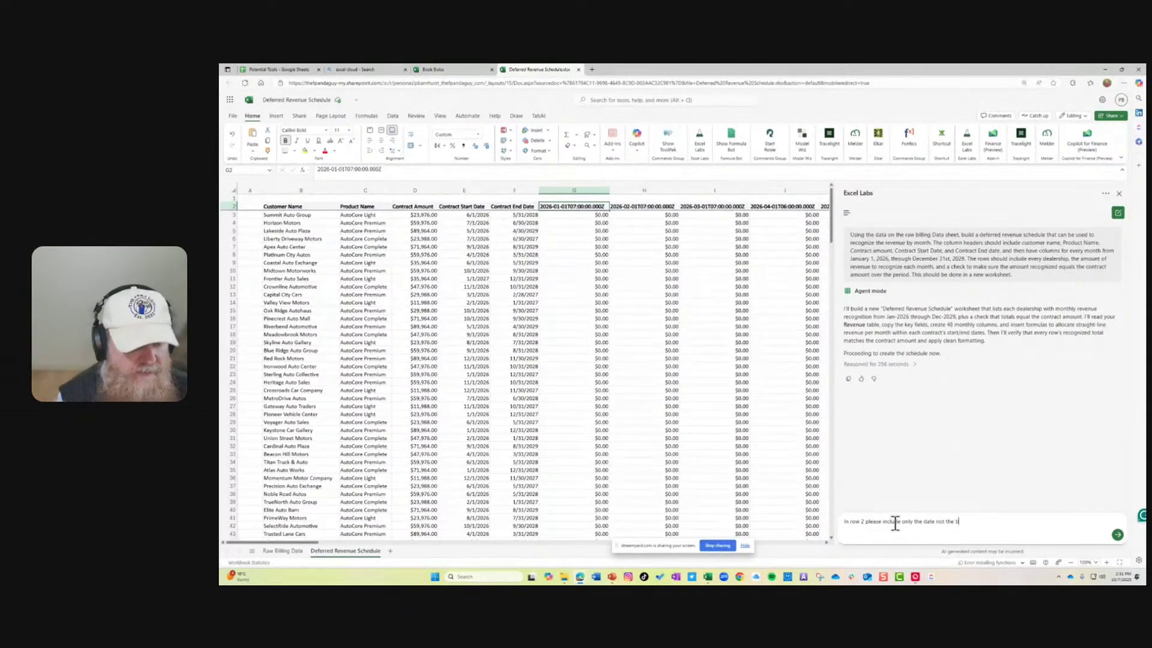
type(" for ex")
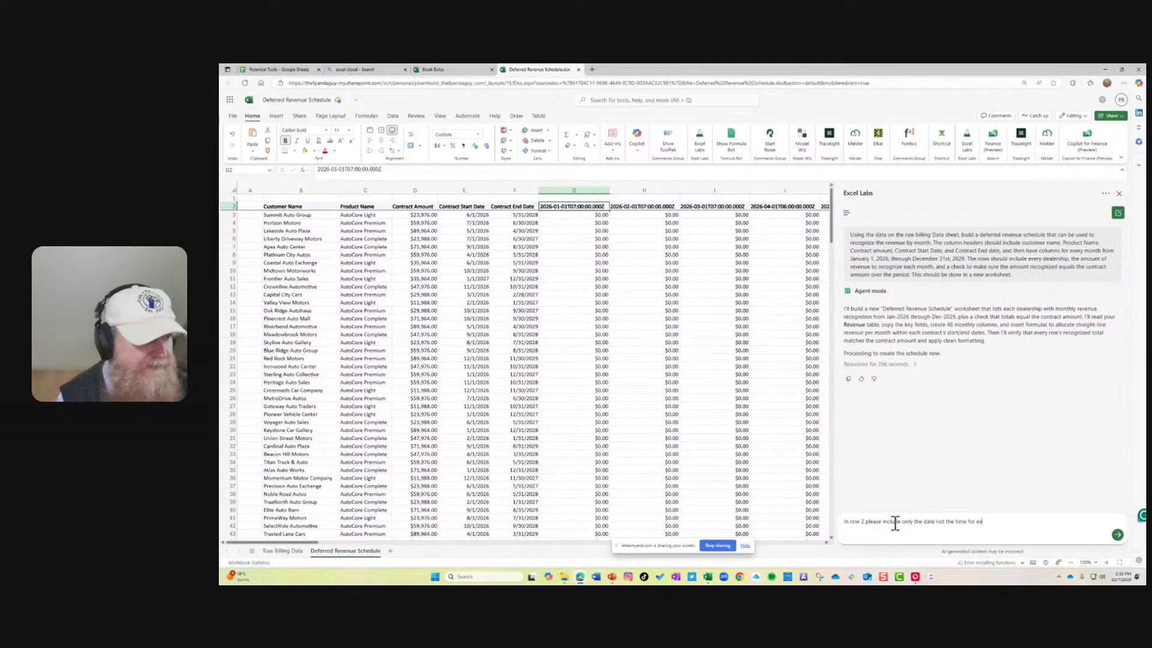
type("ample COlumn")
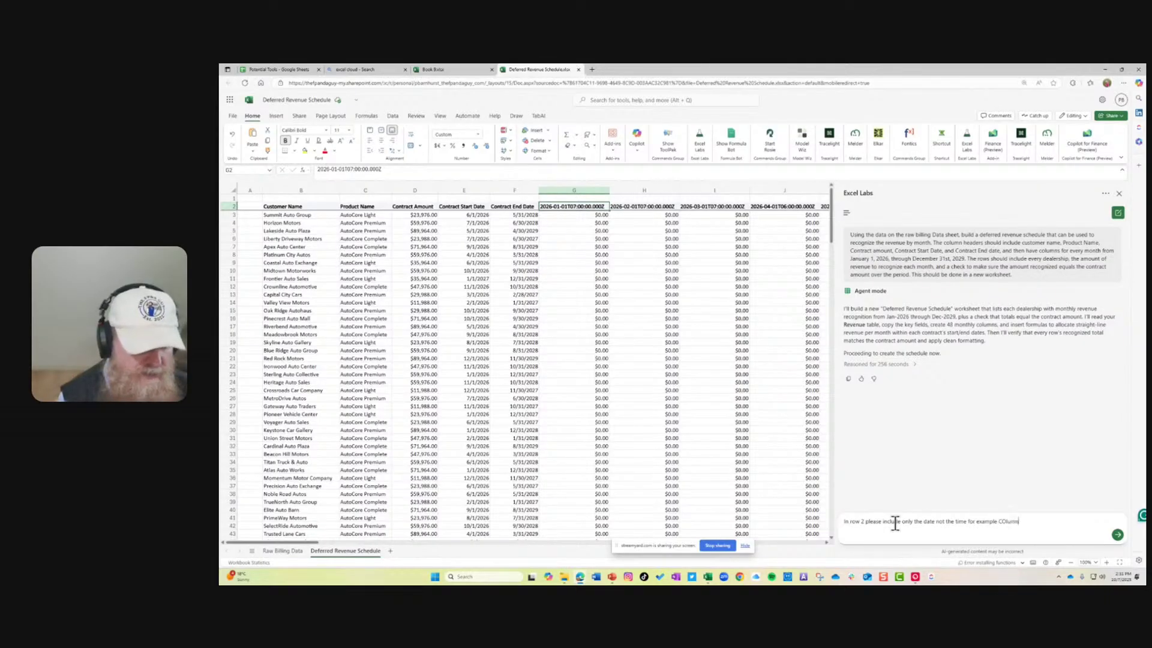
key("BackSpace")
key("BackSpace")
key("BackSpace")
key("BackSpace")
key("BackSpace")
type("olumn")
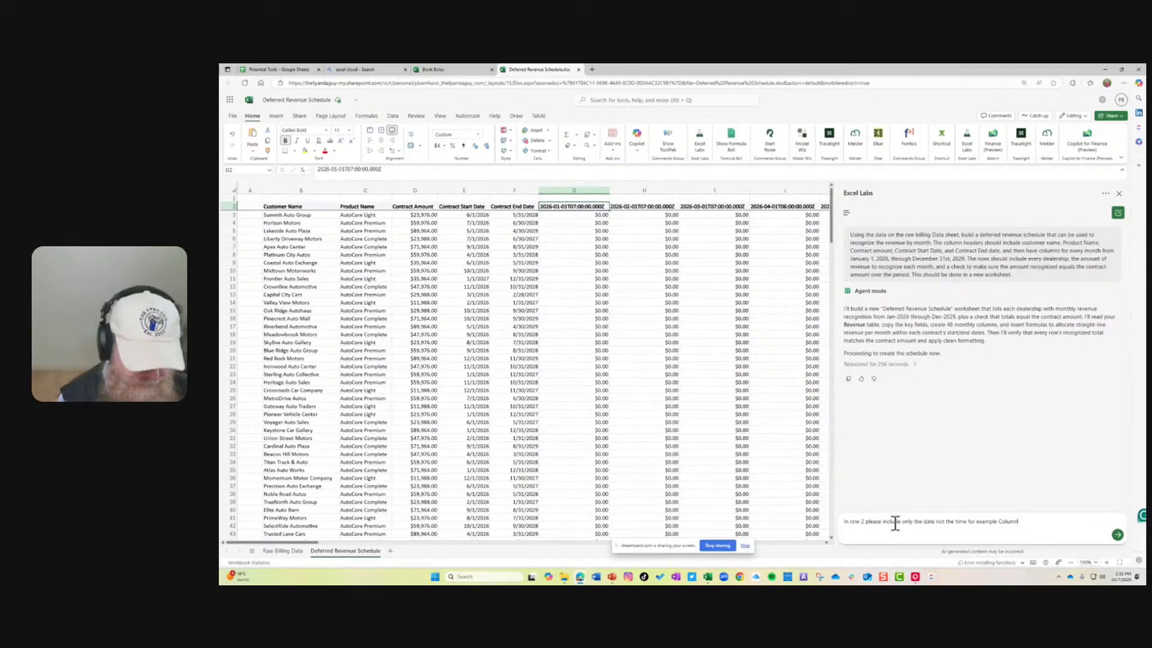
type(" G2 shou")
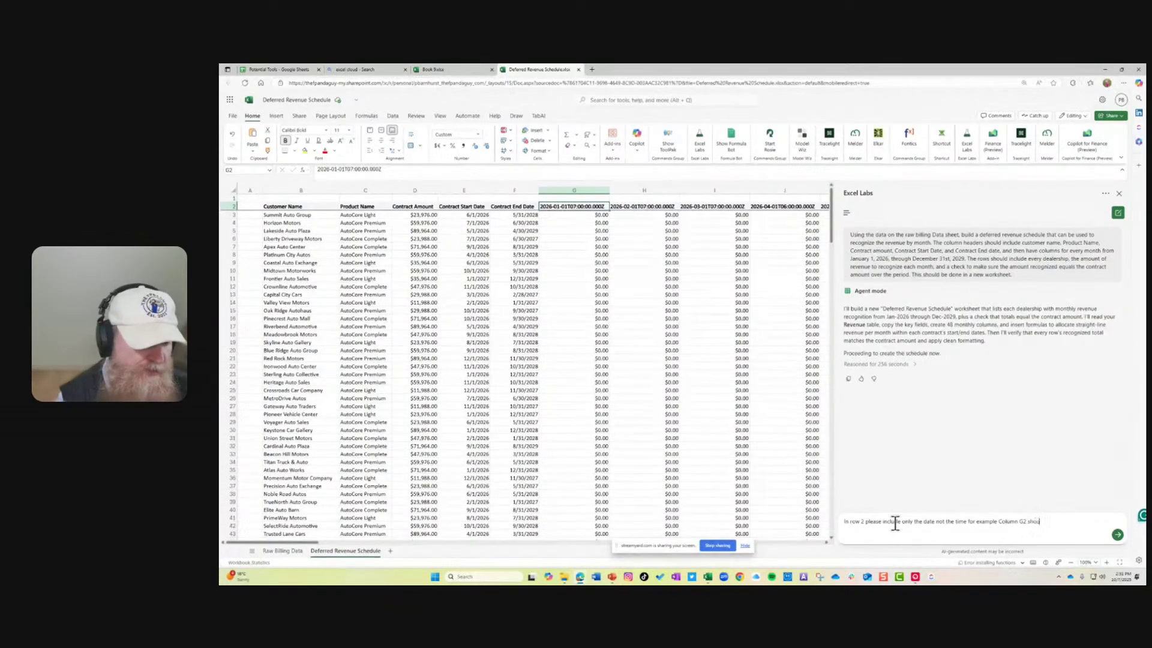
type("ld h")
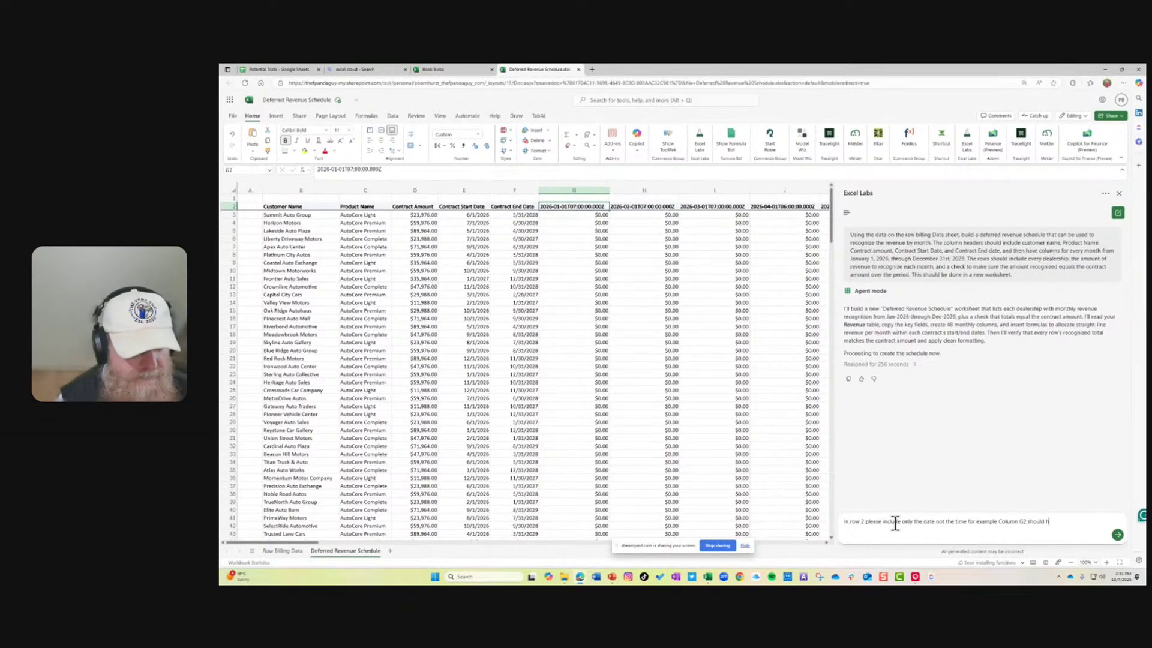
type("ave a date of")
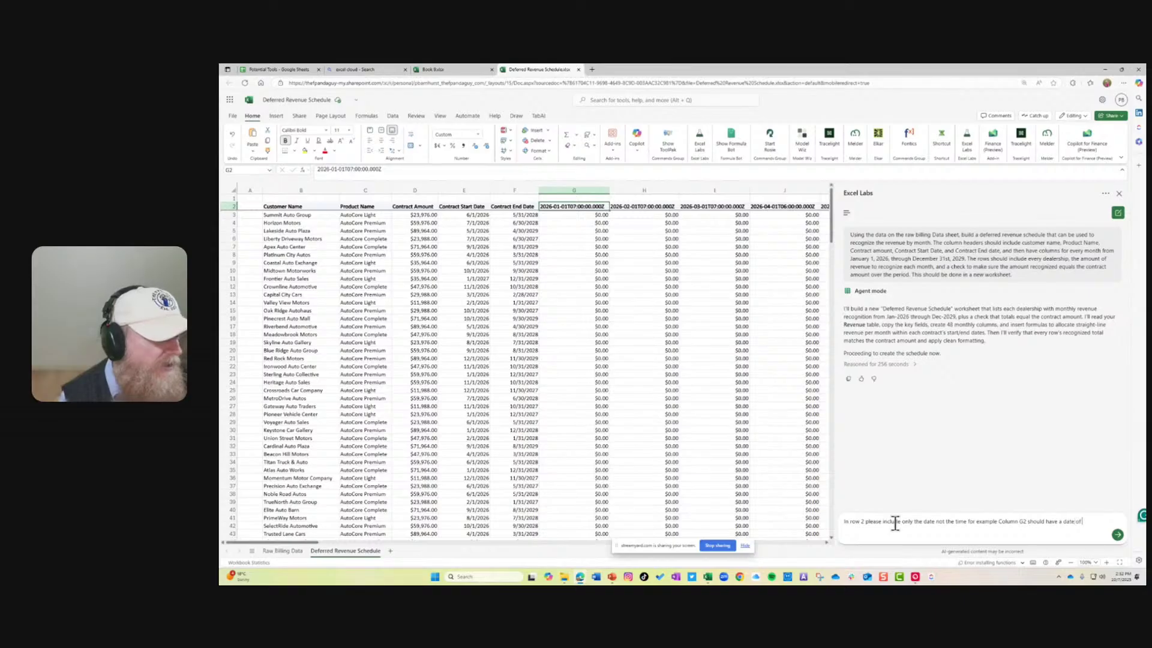
type(" 01/")
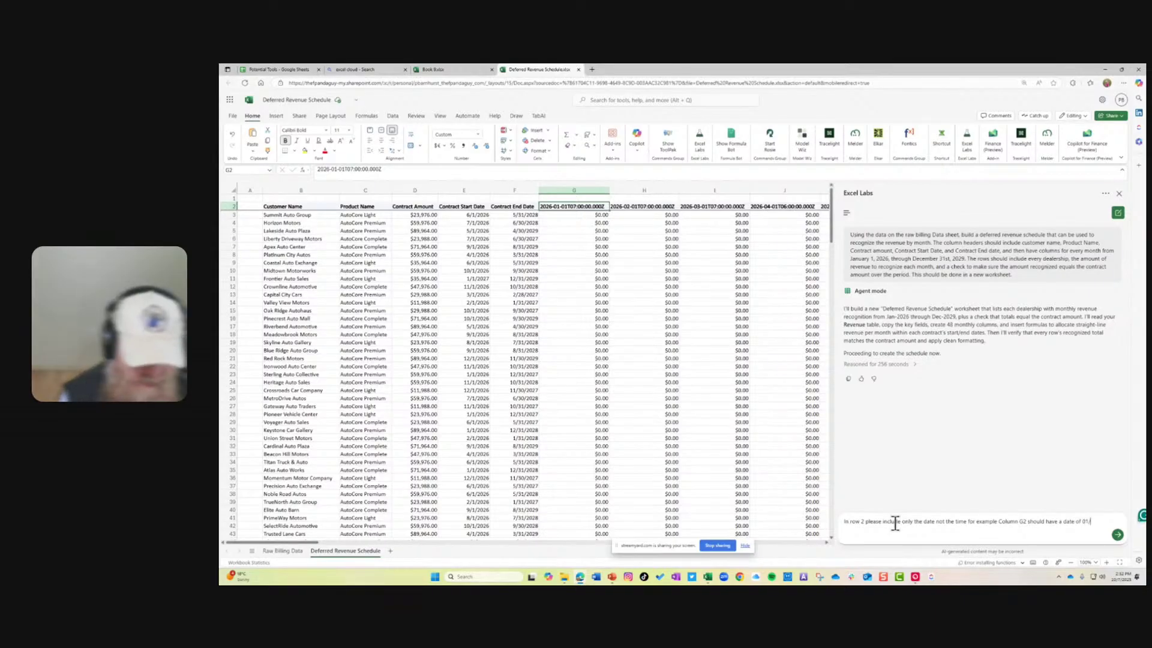
type("01/2026")
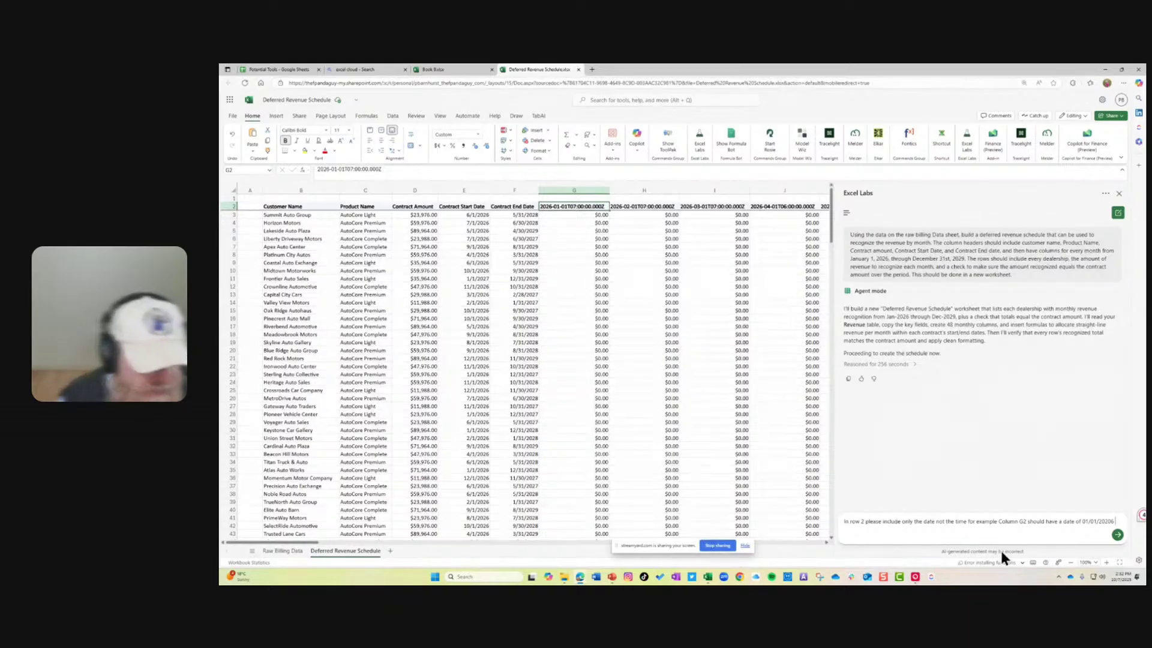
- Replace the word "Column" before G2 with "Cell" in the drafted agent prompt
left_click(1020, 521)
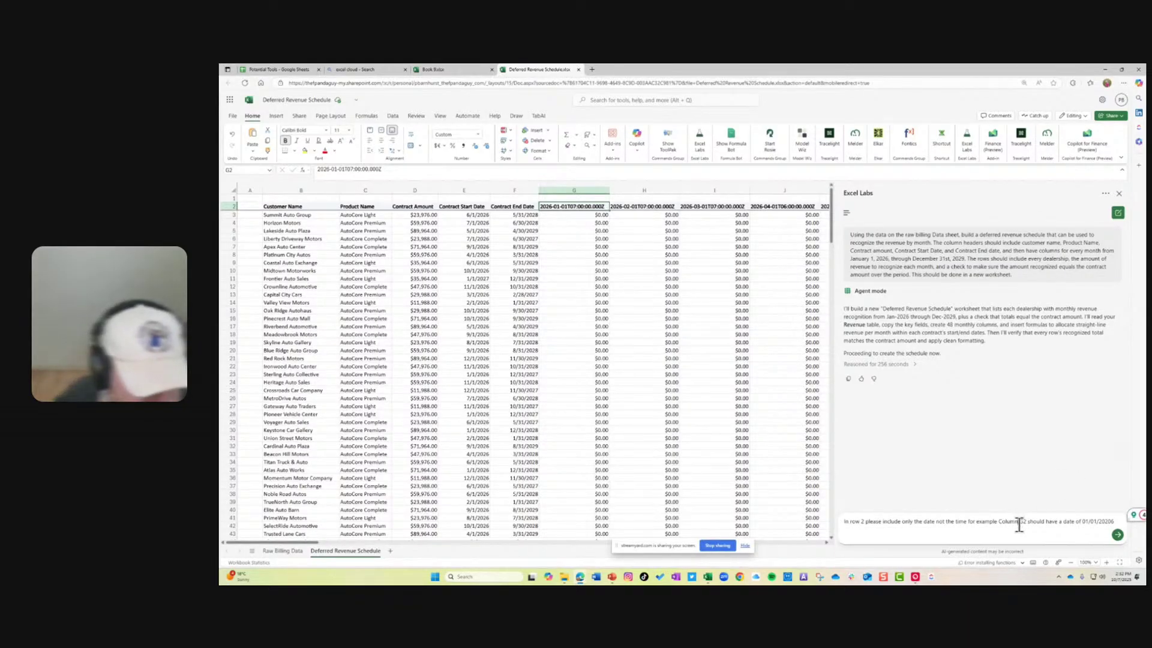
key("BackSpace")
key("BackSpace")
key("BackSpace")
key("BackSpace")
key("BackSpace")
key("BackSpace")
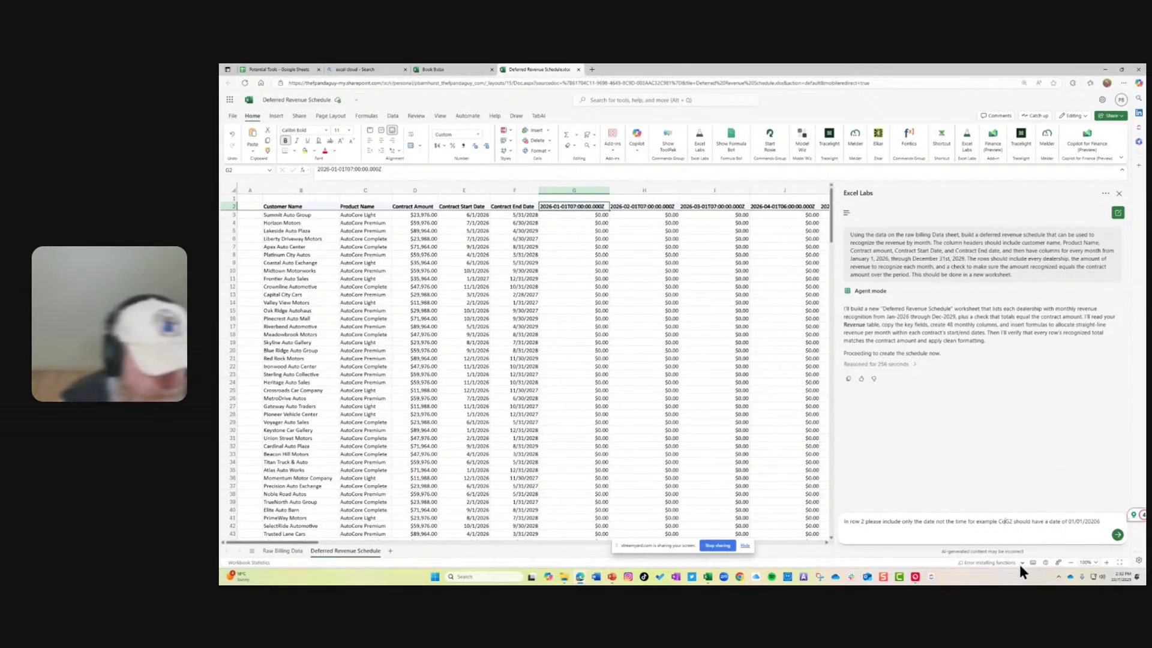
type("ell")
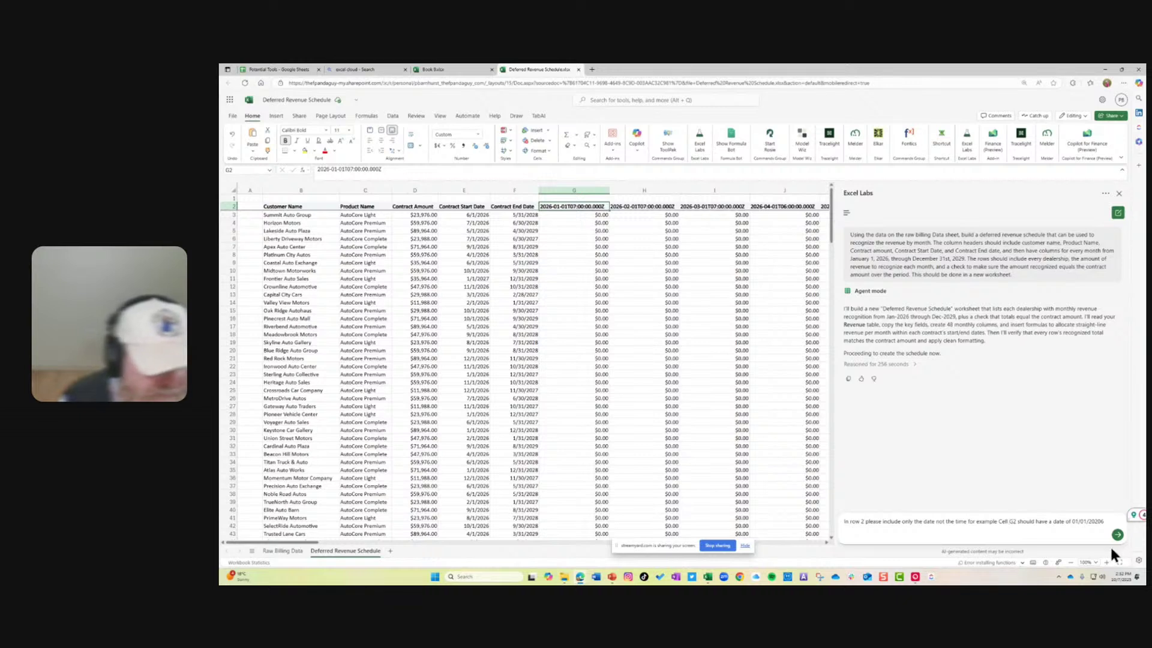
- Append ", Cell H2 should have a date of 02/01/2026, so on and so forth." to the agent prompt and submit it
left_click(1110, 522)
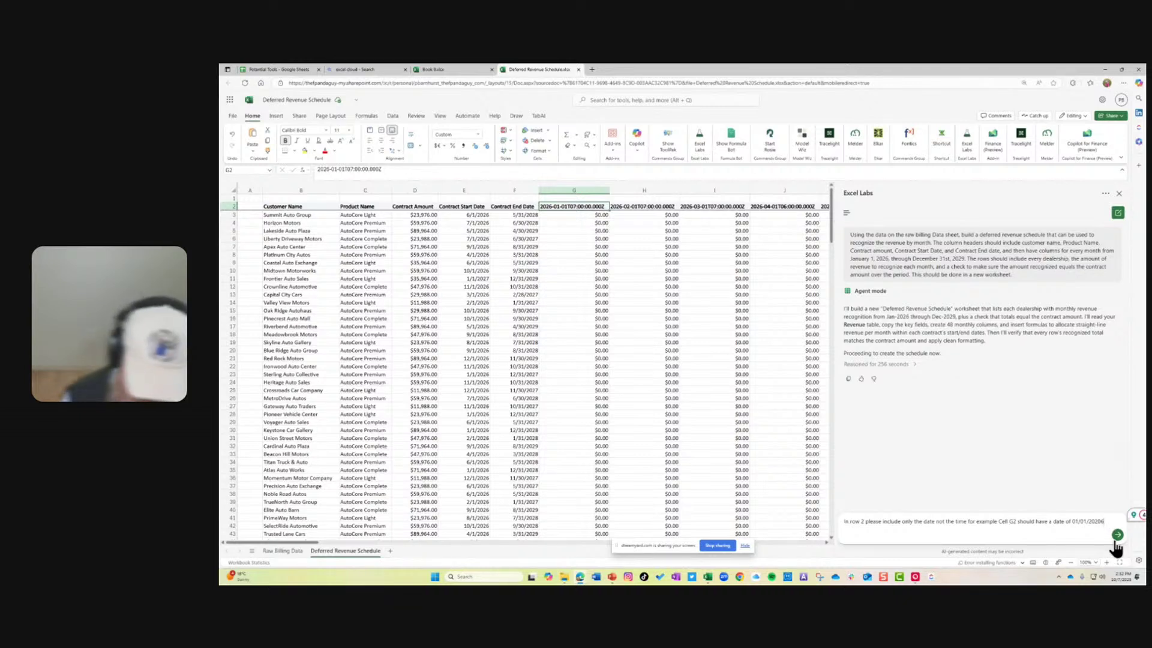
type("Cell H")
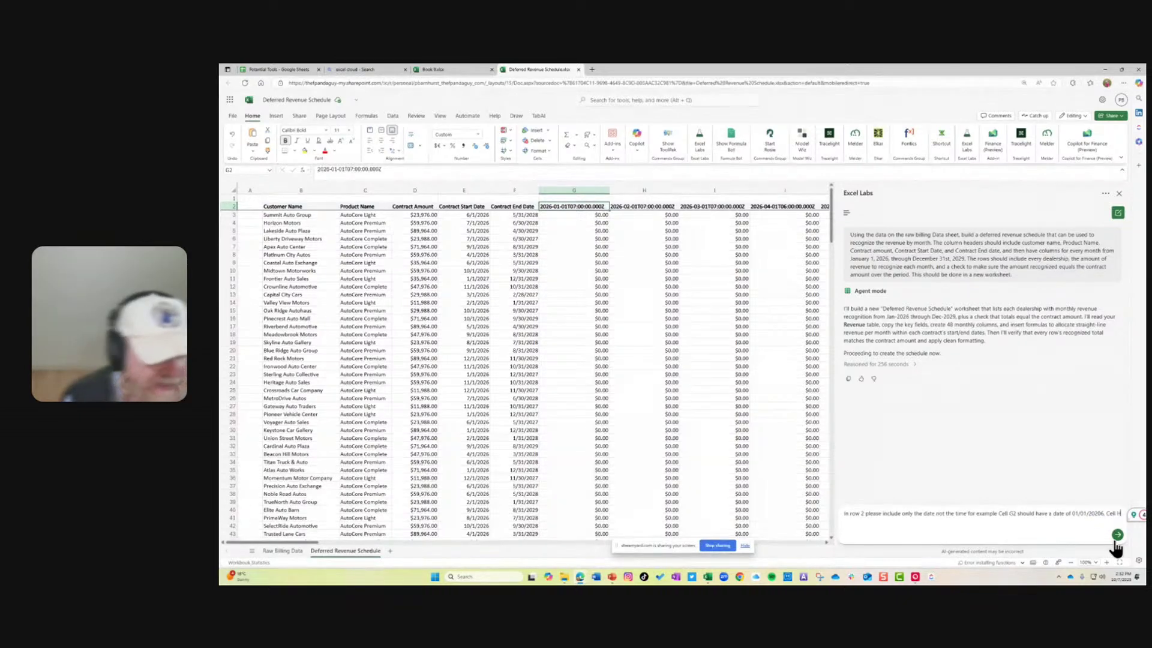
type("2 sh")
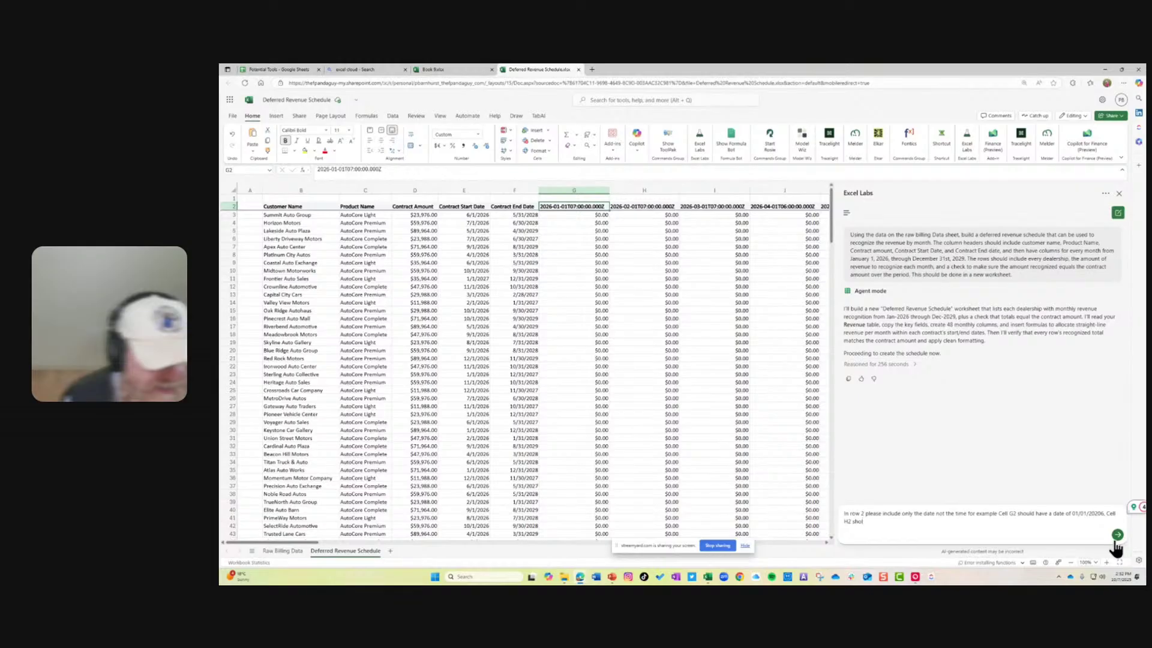
type("ould have a date")
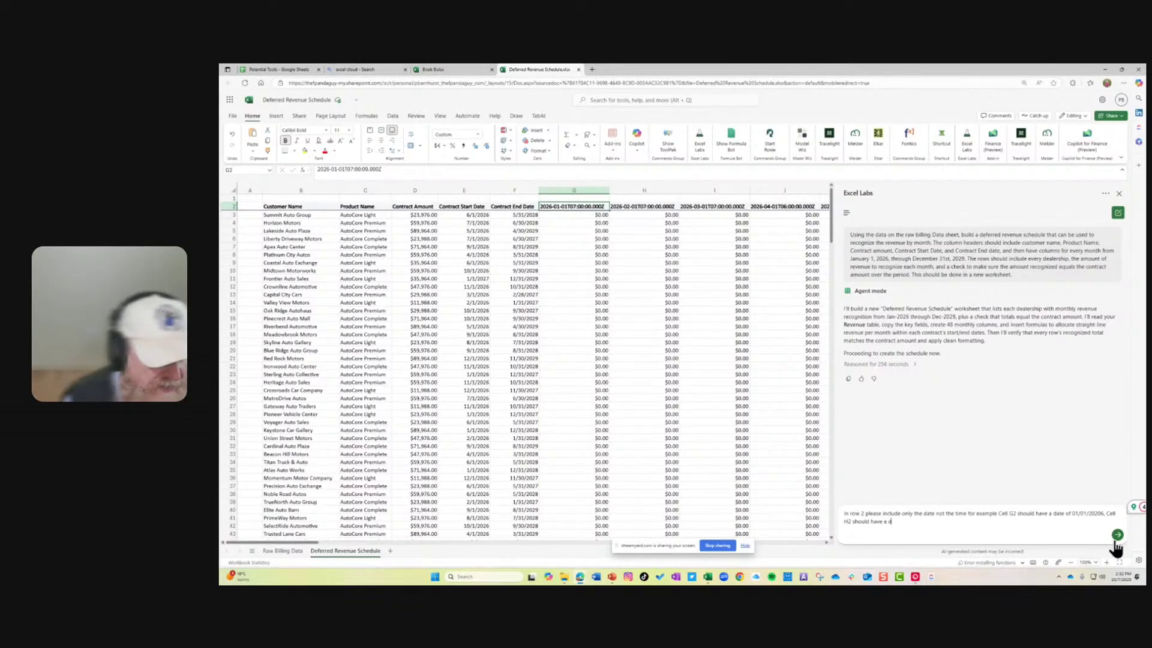
type(" of 02/01/")
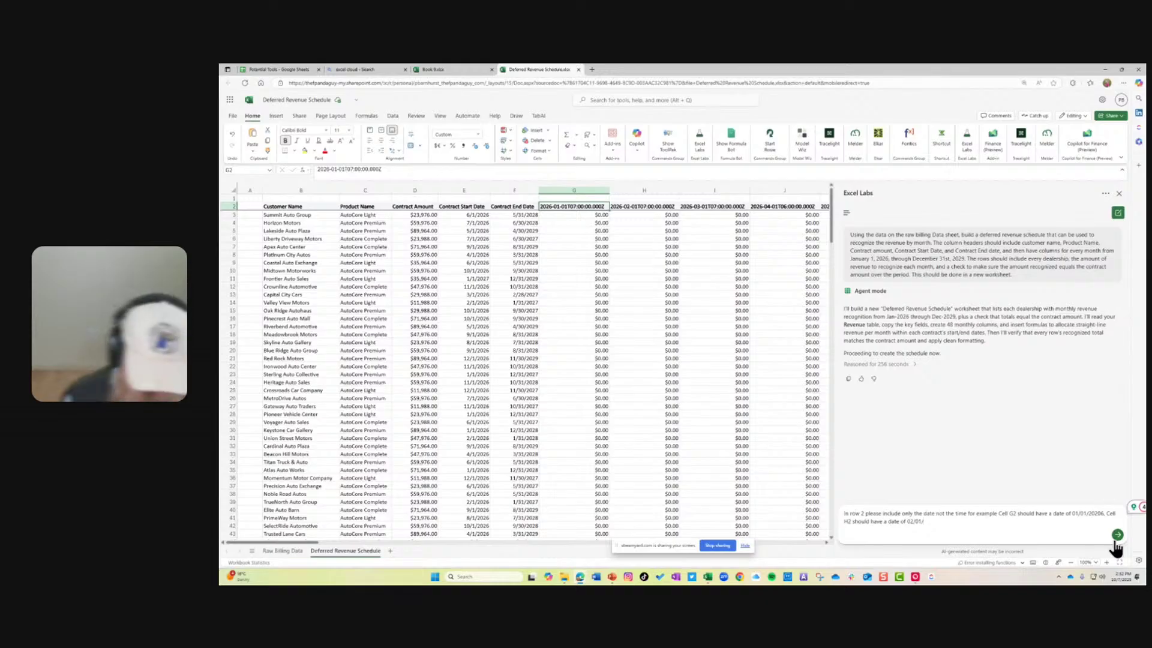
type("2026")
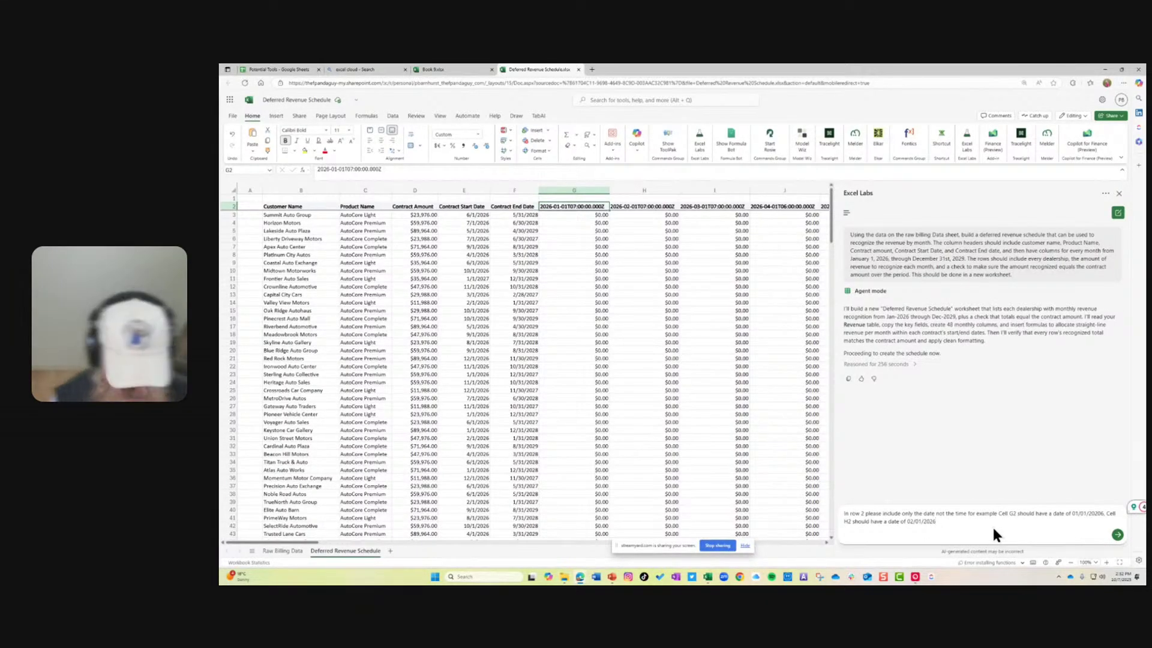
type(", so on and")
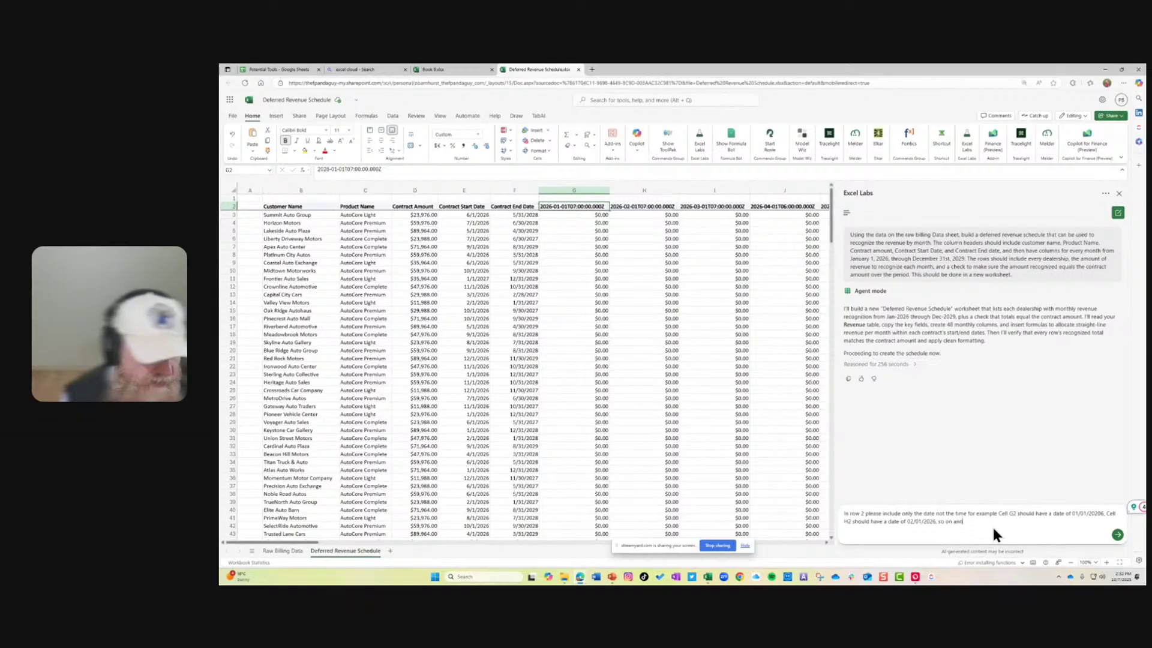
type(" so forth.")
key("Return")
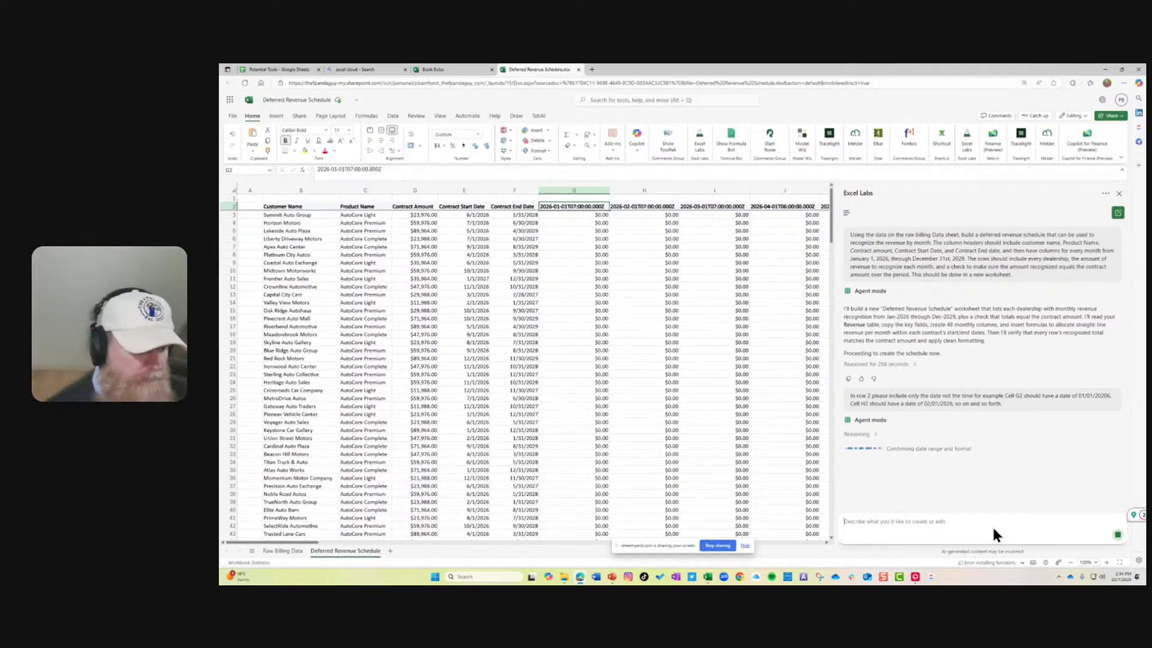
- Switch to desktop Excel, close the open workbook without saving it, and create a new blank workbook
left_click(709, 576)
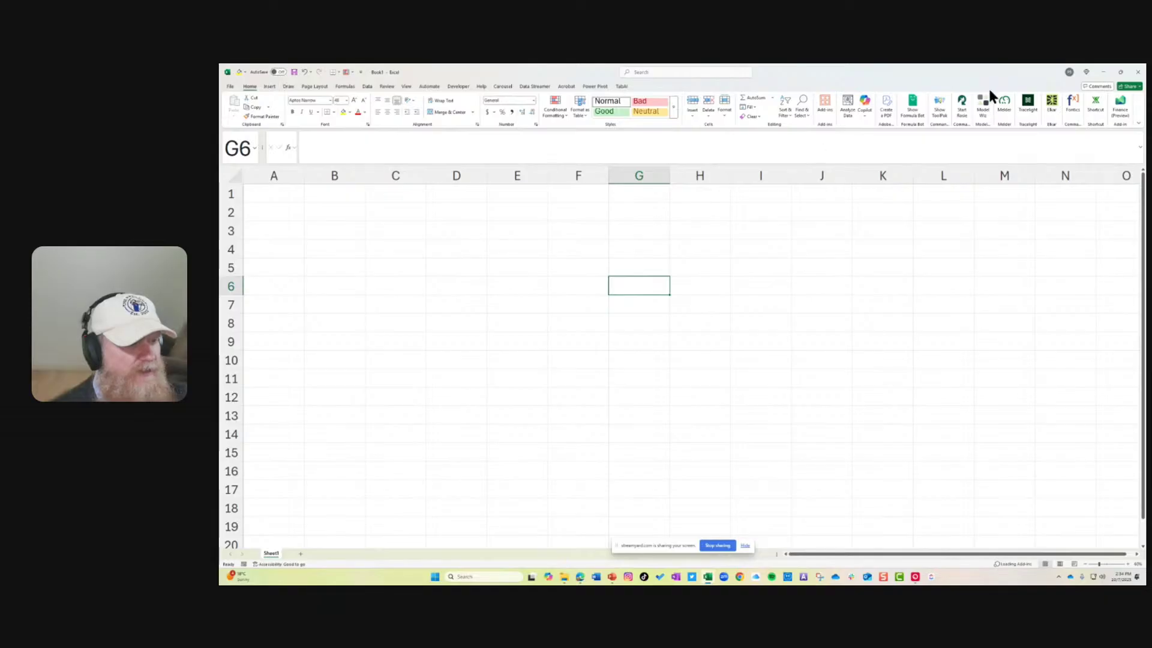
left_click(1138, 71)
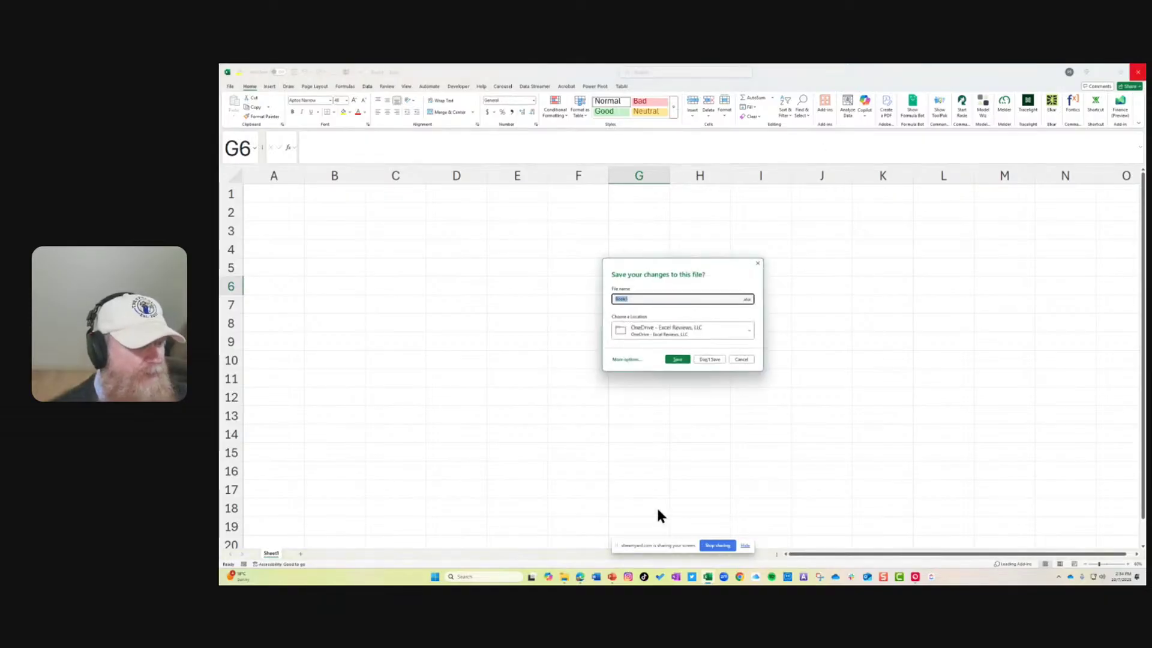
left_click(710, 358)
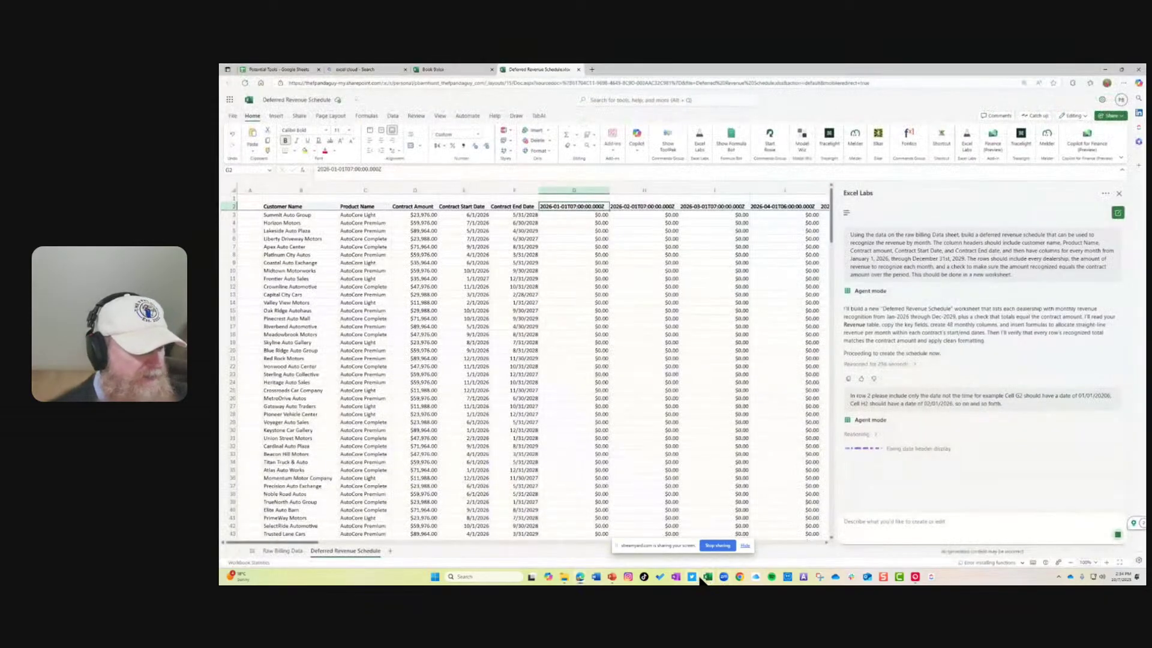
left_click(707, 577)
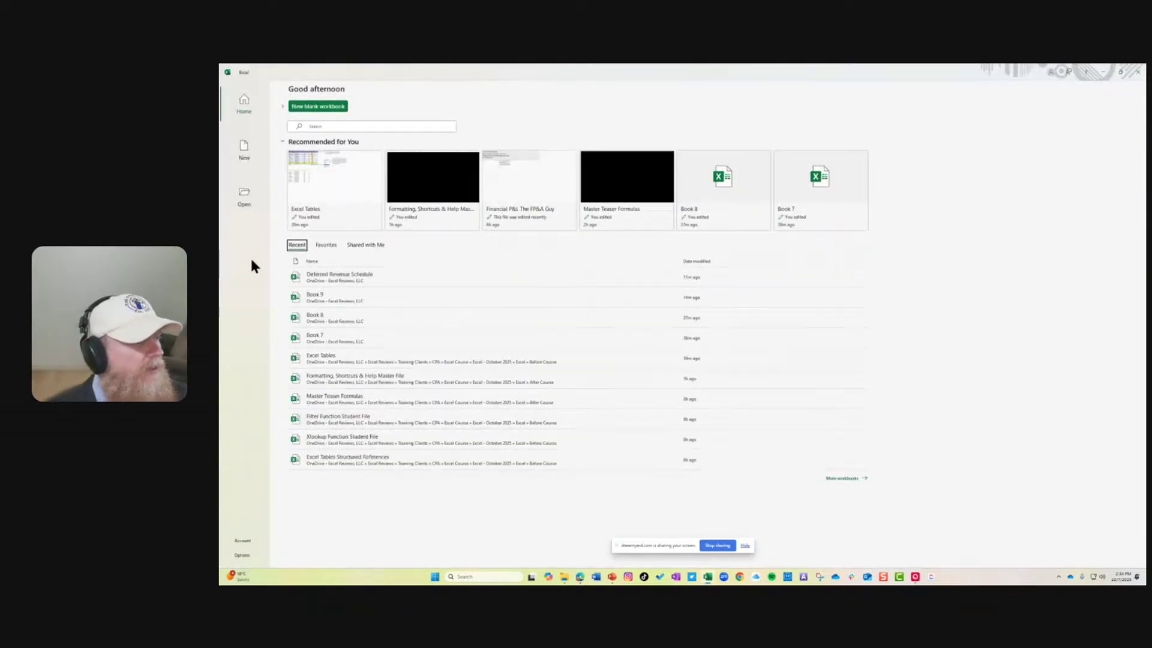
left_click(240, 150)
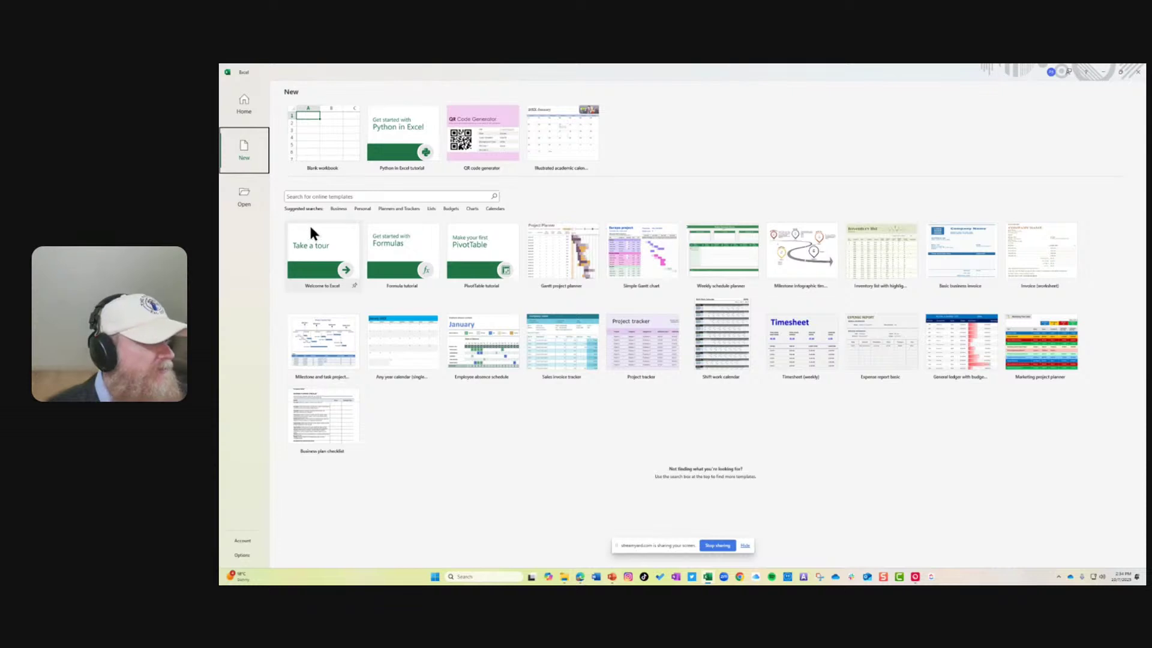
left_click(322, 135)
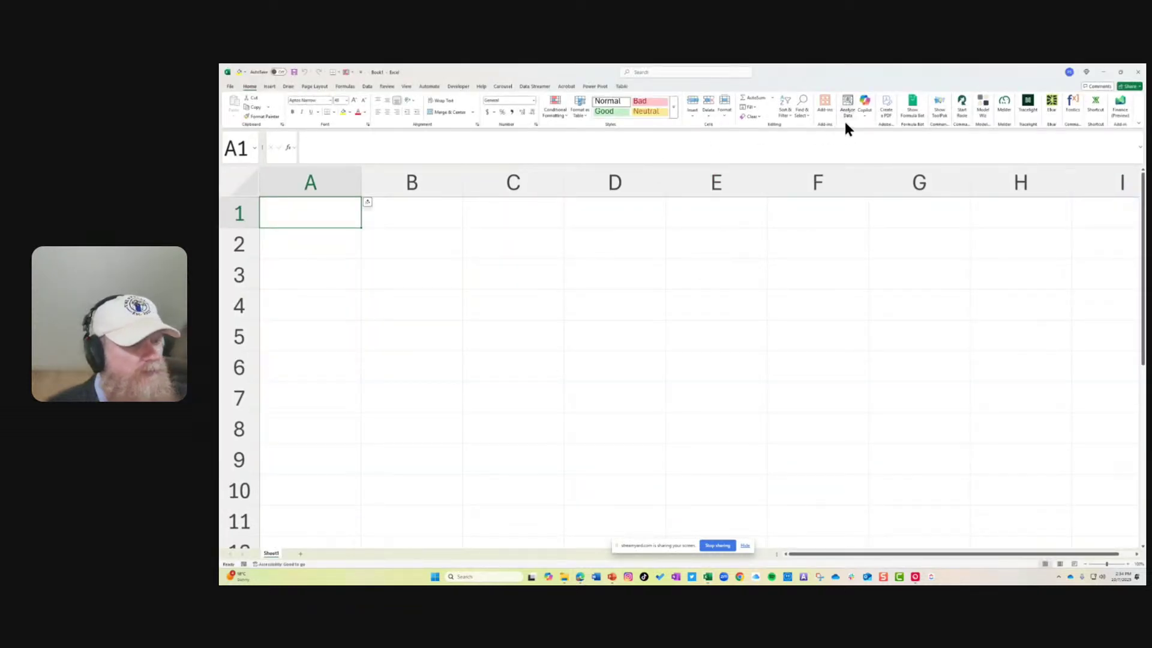
- Find and add the Excel Labs add-in to the blank workbook, widen its pane, and open Agent mode (Frontier)
left_click(825, 108)
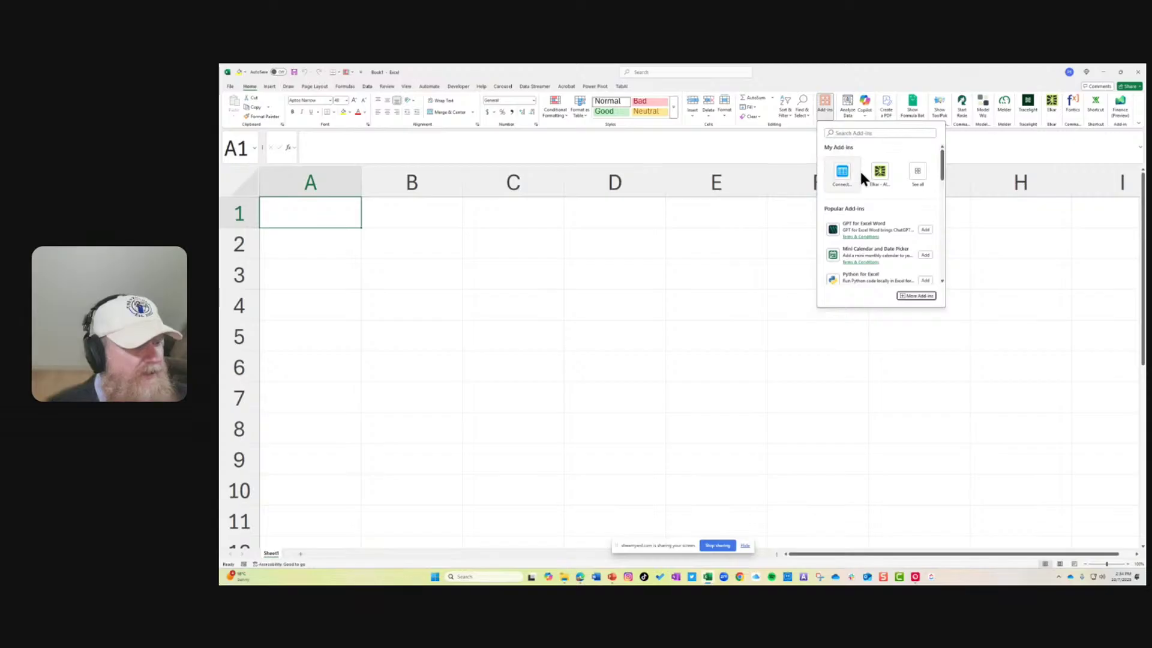
left_click(847, 133)
type("E")
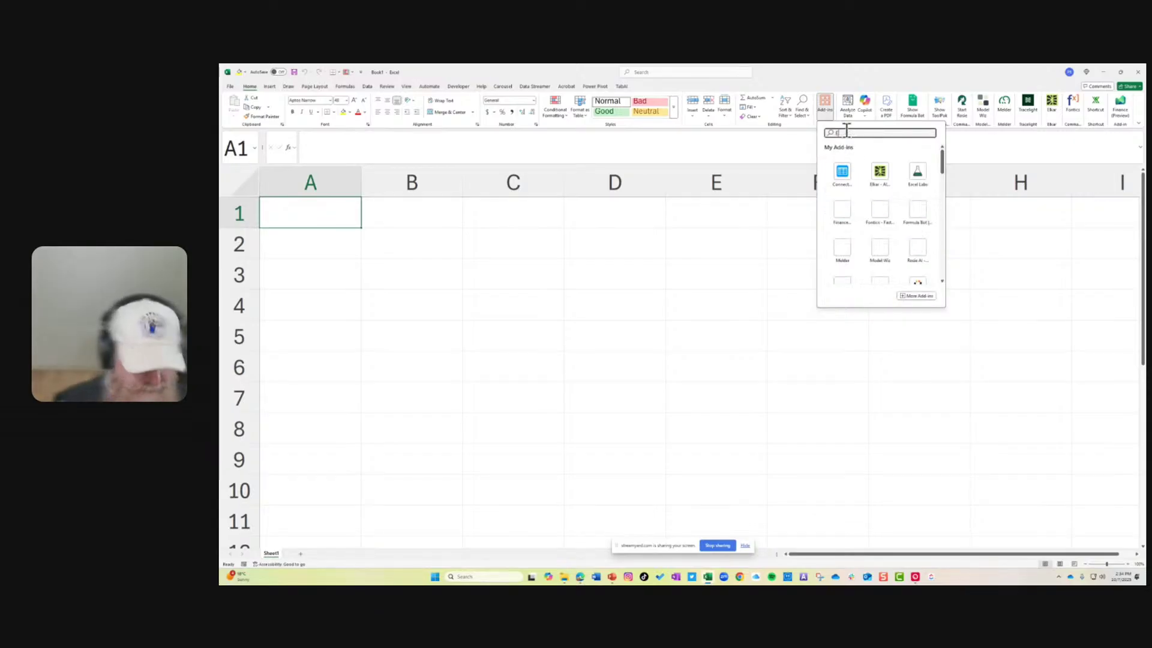
type("xcel Labs")
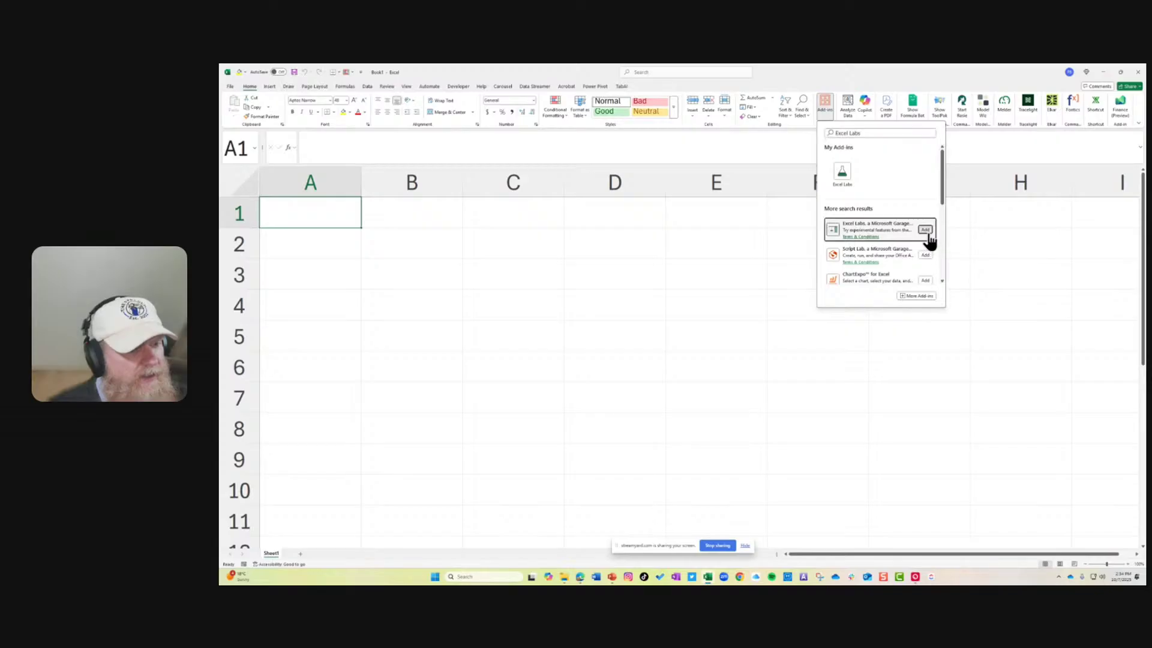
left_click(926, 230)
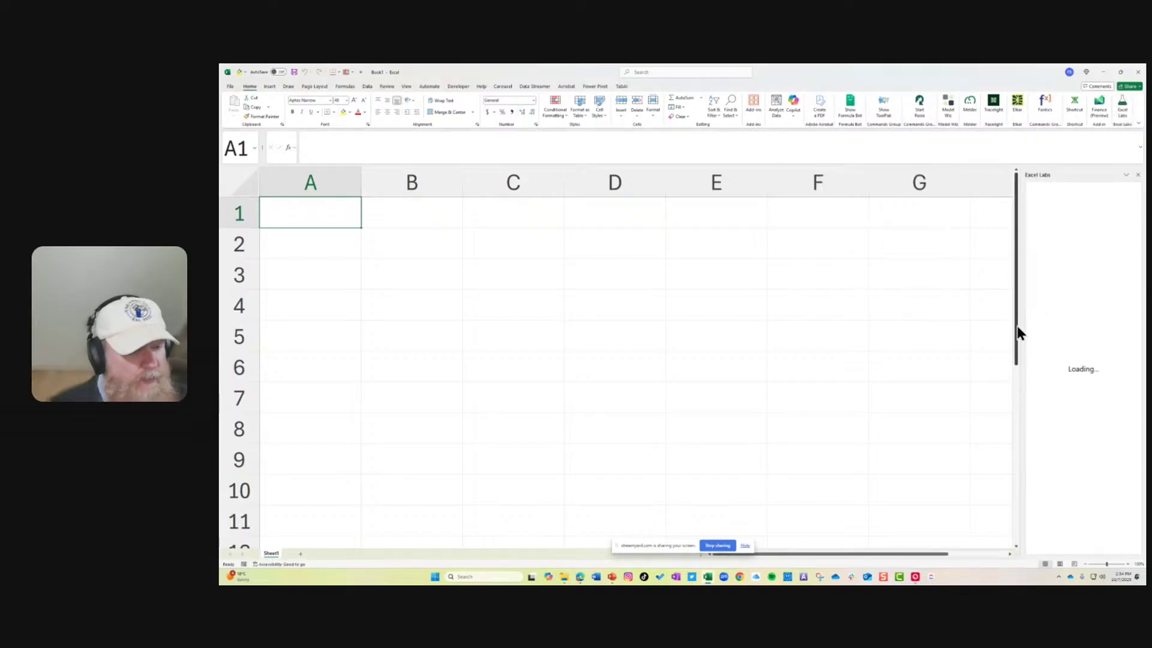
left_click_drag(1018, 321, 646, 351)
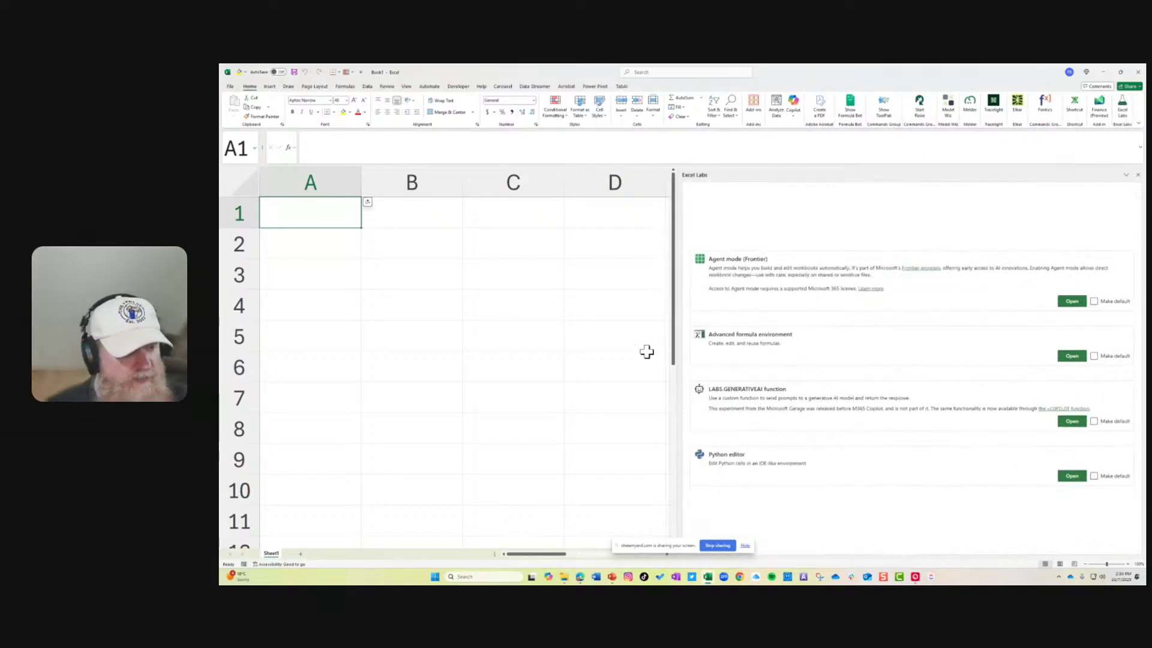
left_click(1072, 301)
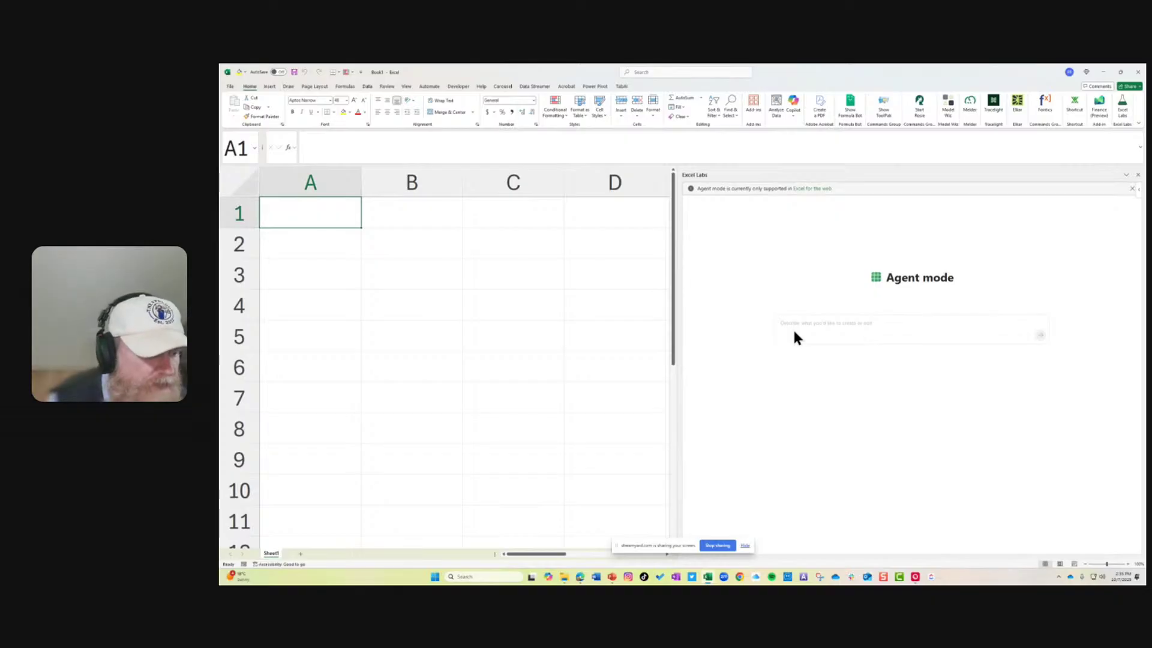
- Dismiss the Agent mode support notice and close the blank desktop workbook to return to the web schedule
left_click(589, 298)
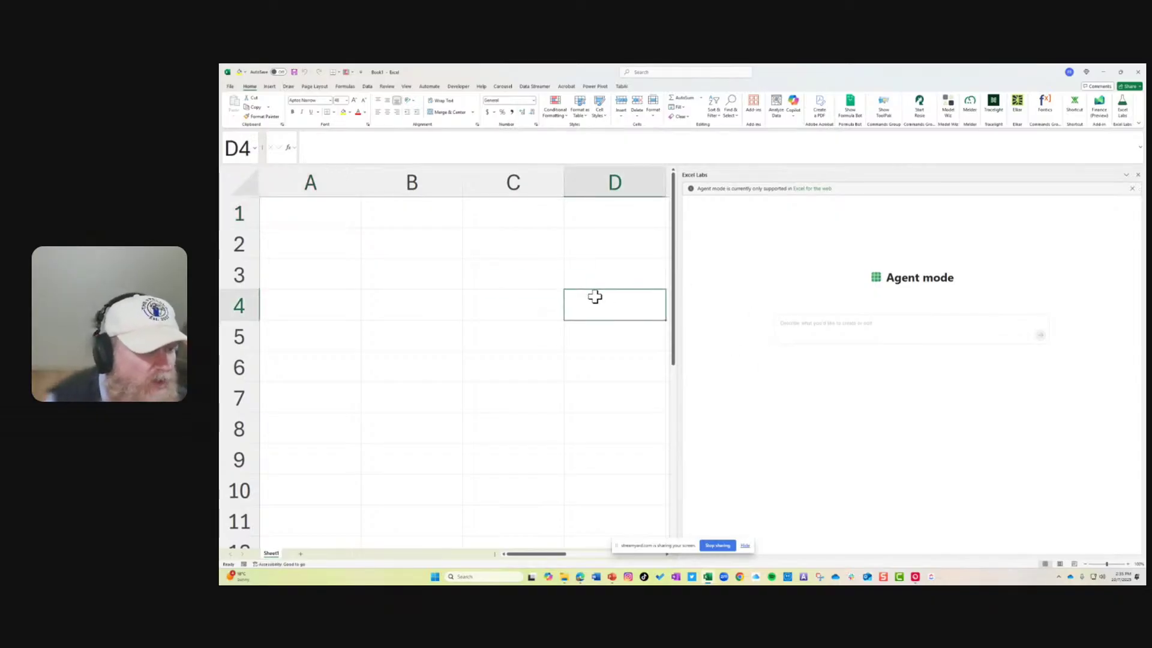
left_click(1131, 189)
left_click(1137, 73)
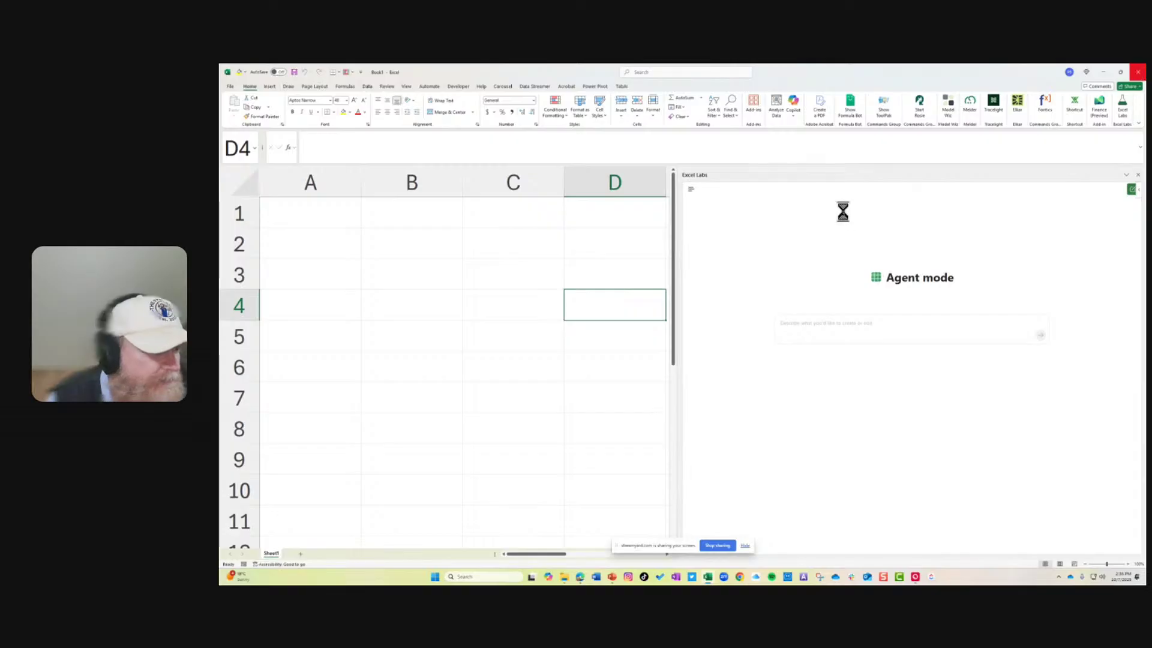
left_click(709, 359)
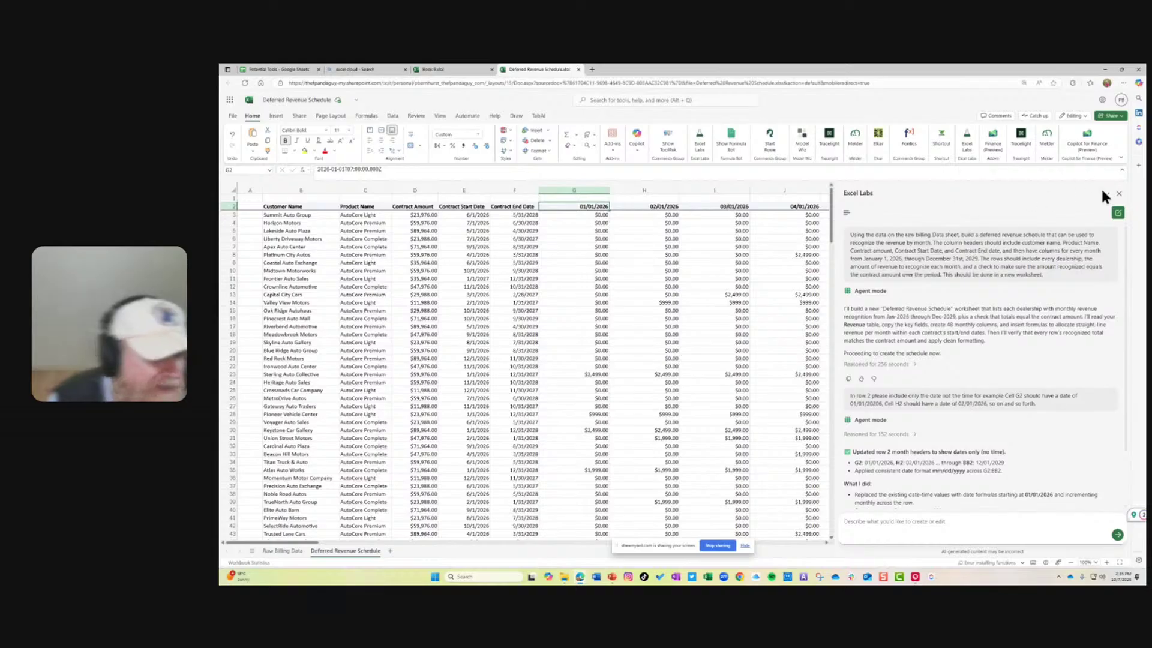
- Close the Excel Labs pane and examine the first customer's monthly revenue amounts in row 3 against its contract dates
left_click(1118, 193)
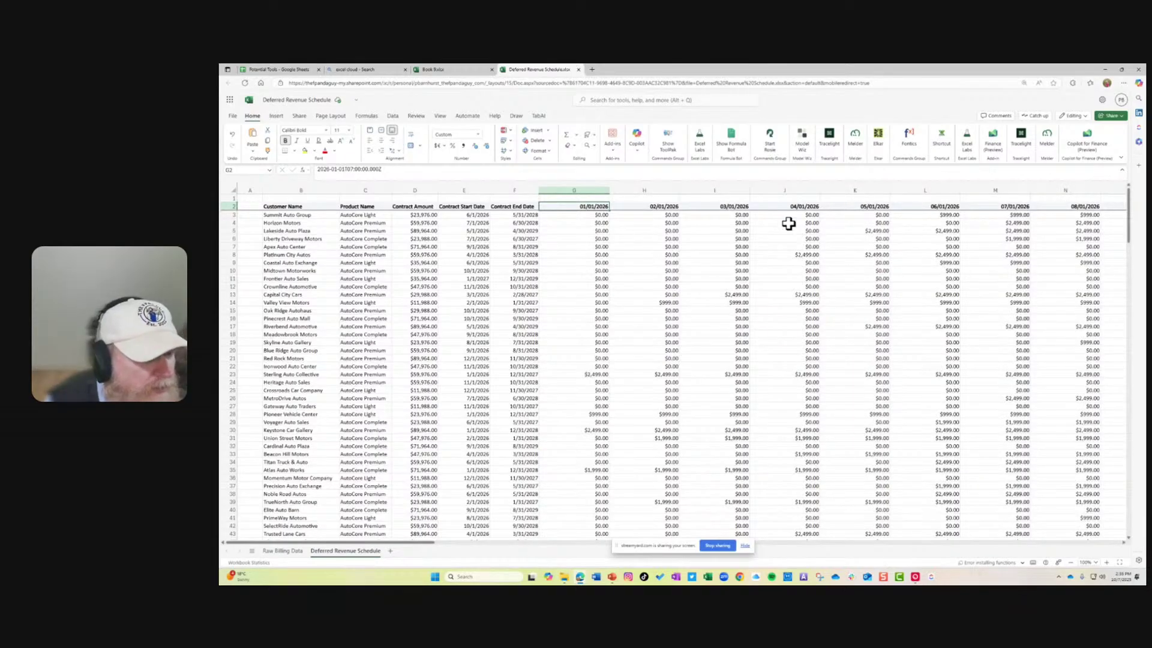
left_click(428, 216)
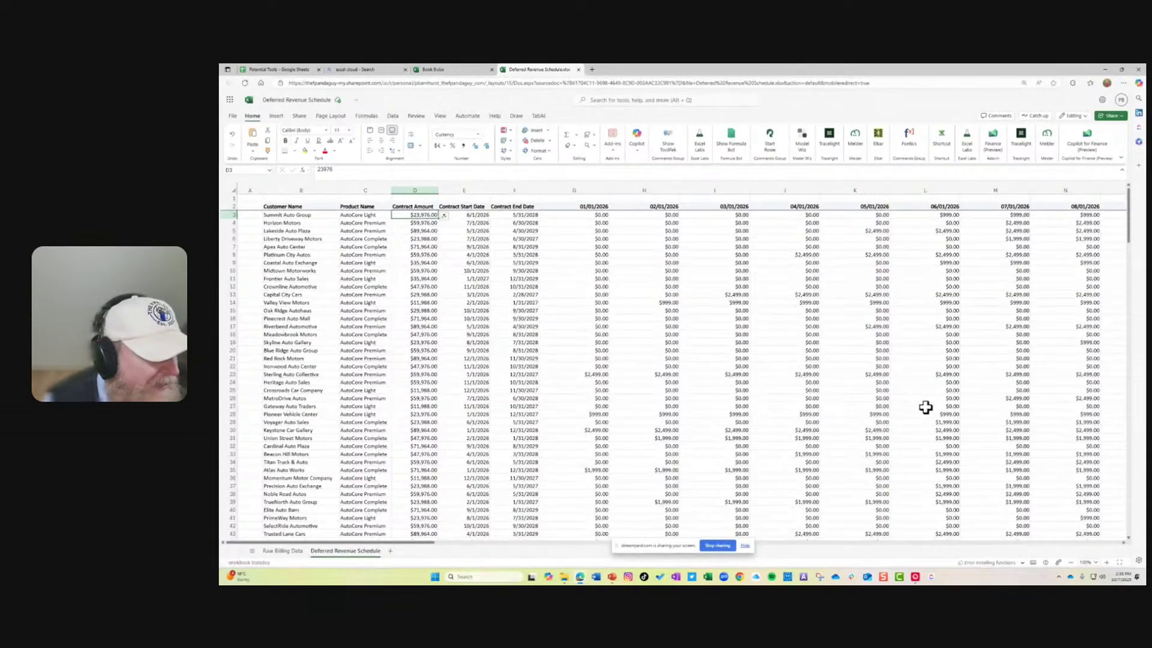
key("Right")
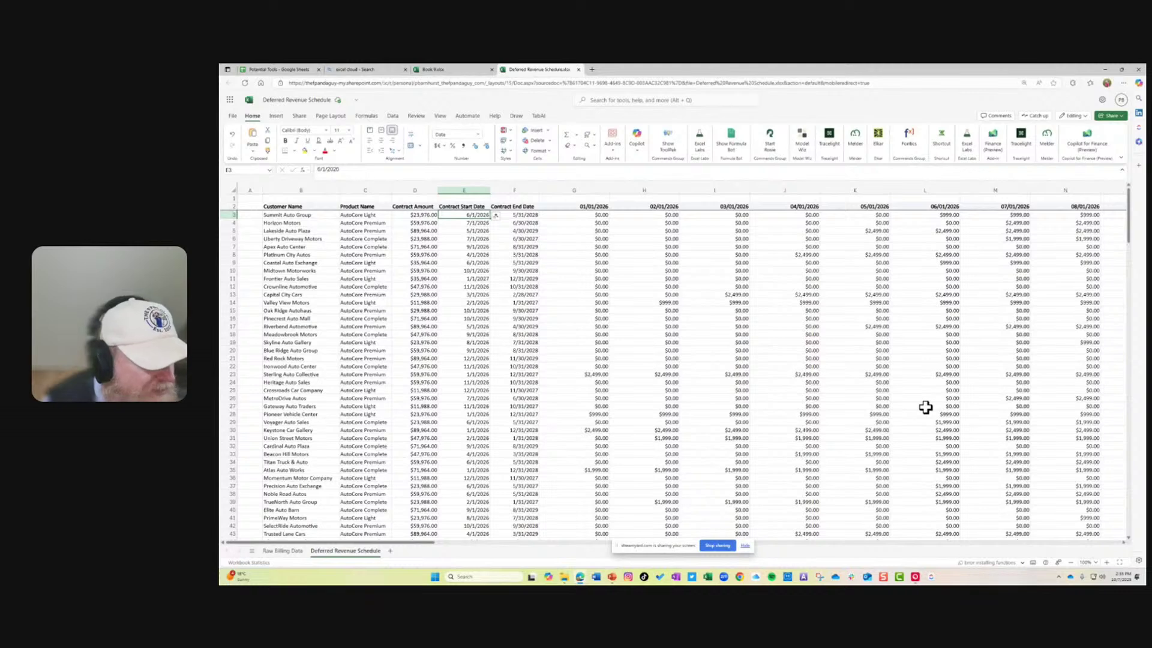
key("Right")
key("Right")
key("Right")
key("Right")
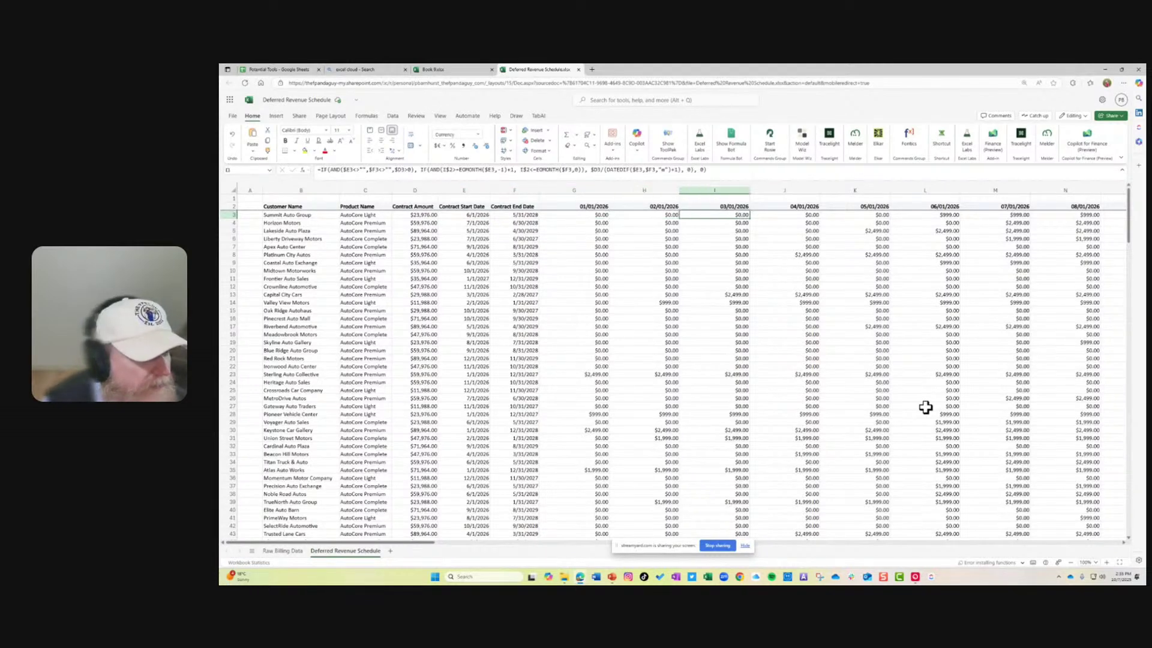
key("Right")
key("Right")
key("Right")
key("Left")
key("Right")
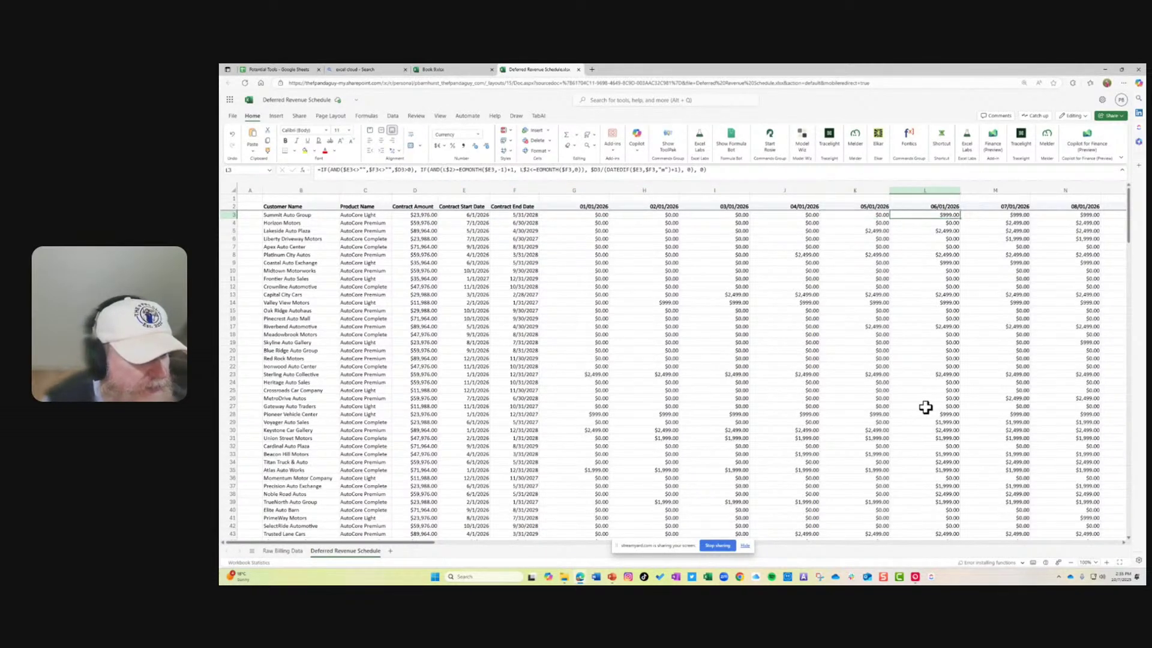
key("Right")
key("Right")
key("Right")
key("Right")
key("Right")
key("Right")
key("Right")
key("Right")
key("Right")
key("Right")
key("Right")
key("Right")
key("Right")
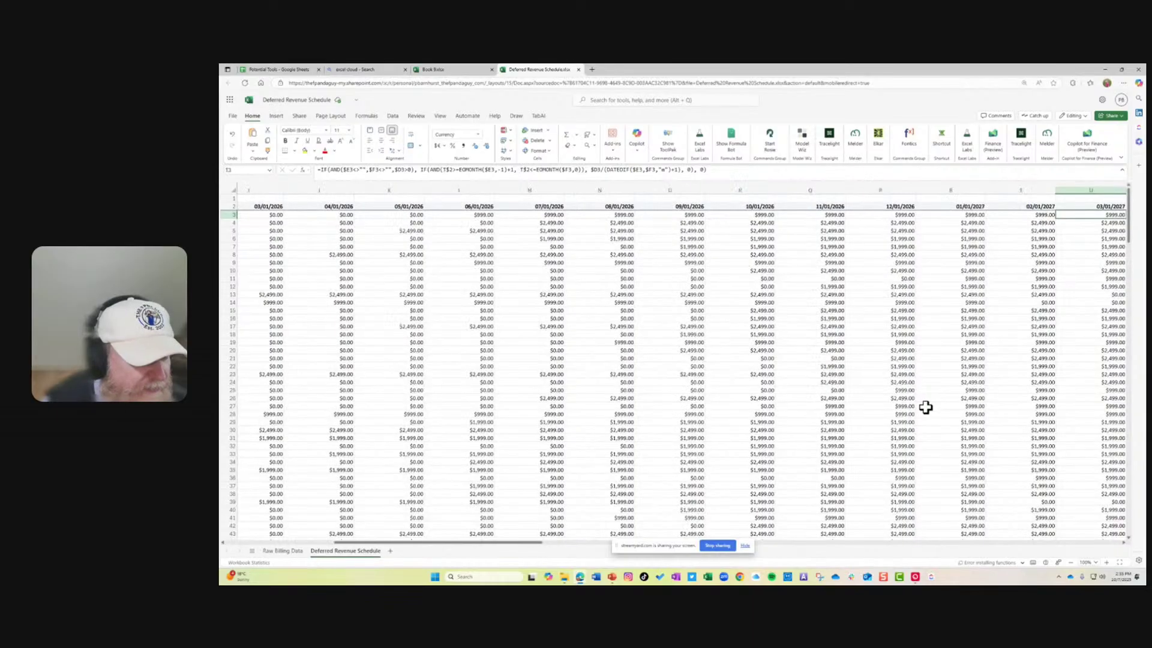
key("Right")
key("Right")
key("Right")
key("Right")
key("Right")
key("Right")
key("Right")
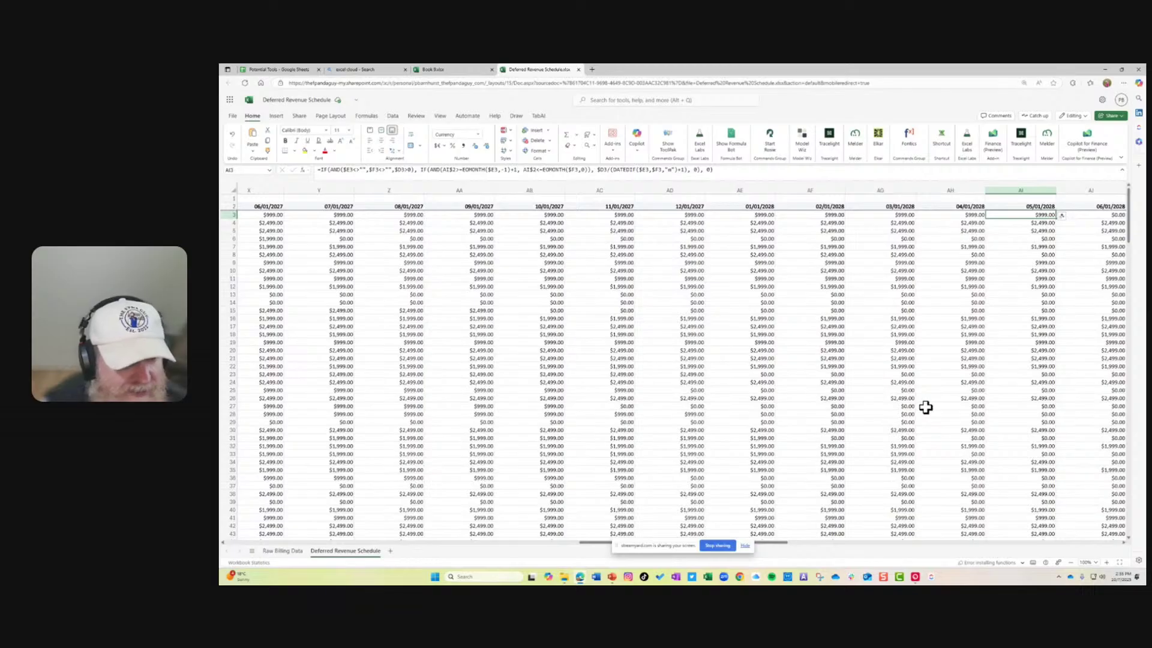
key("Right")
key("Right")
key("Right")
key("Right")
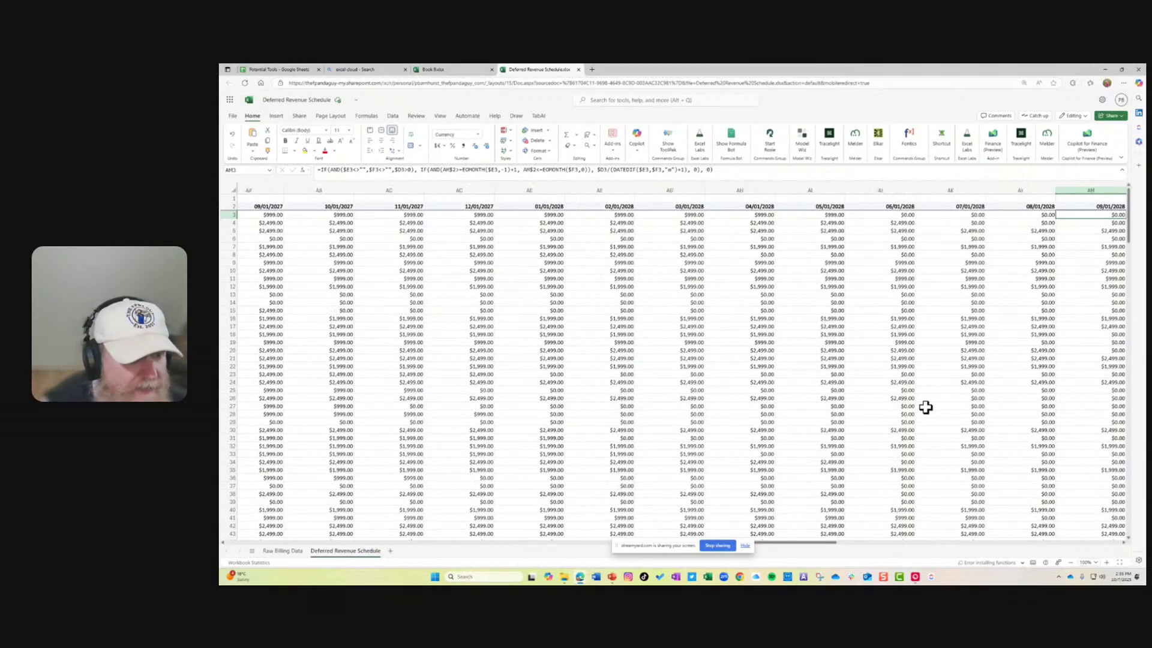
- Examine the first customer's remaining months through 12/01/2029 and the formulas in its Recognized Total and Check cells
key("Right")
key("Right")
key("Right")
key("Right")
key("Right")
key("Right")
key("Right")
key("Right")
key("Right")
key("Right")
key("Right")
key("Right")
key("Right")
key("Right")
key("Right")
key("Right")
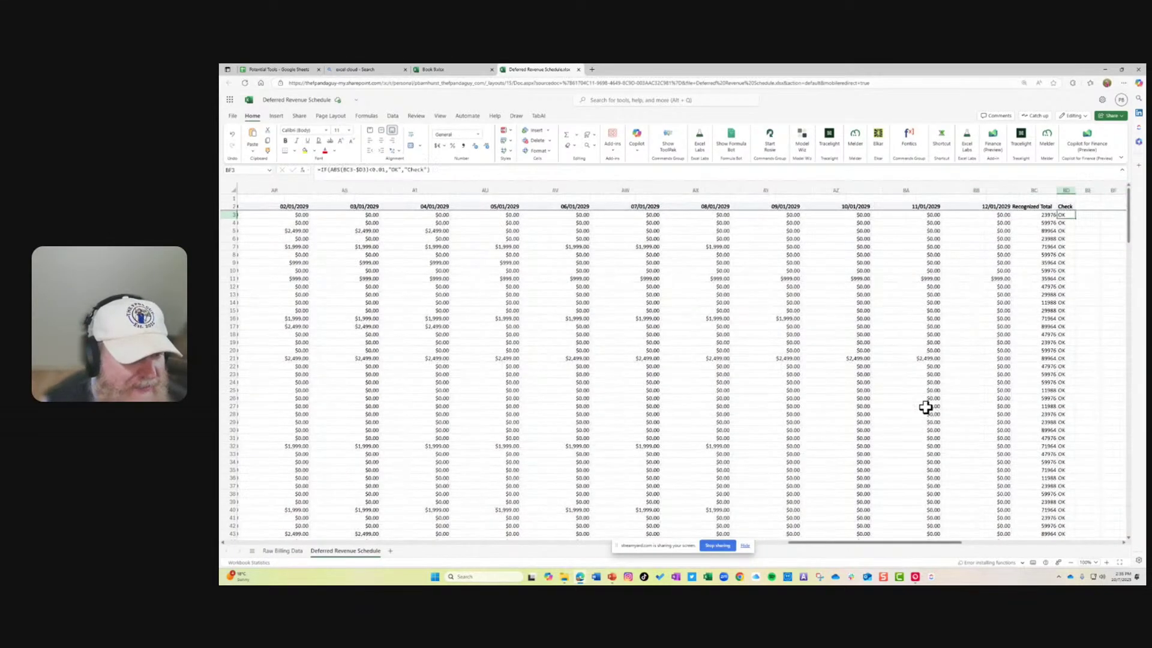
key("Right")
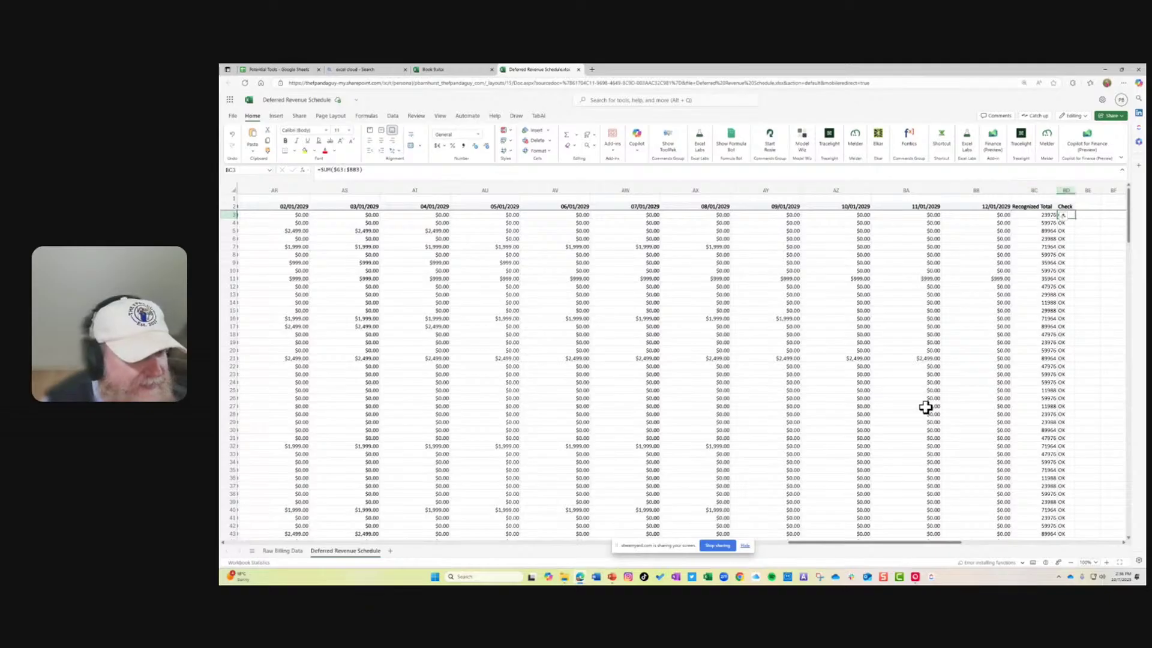
left_click(389, 170)
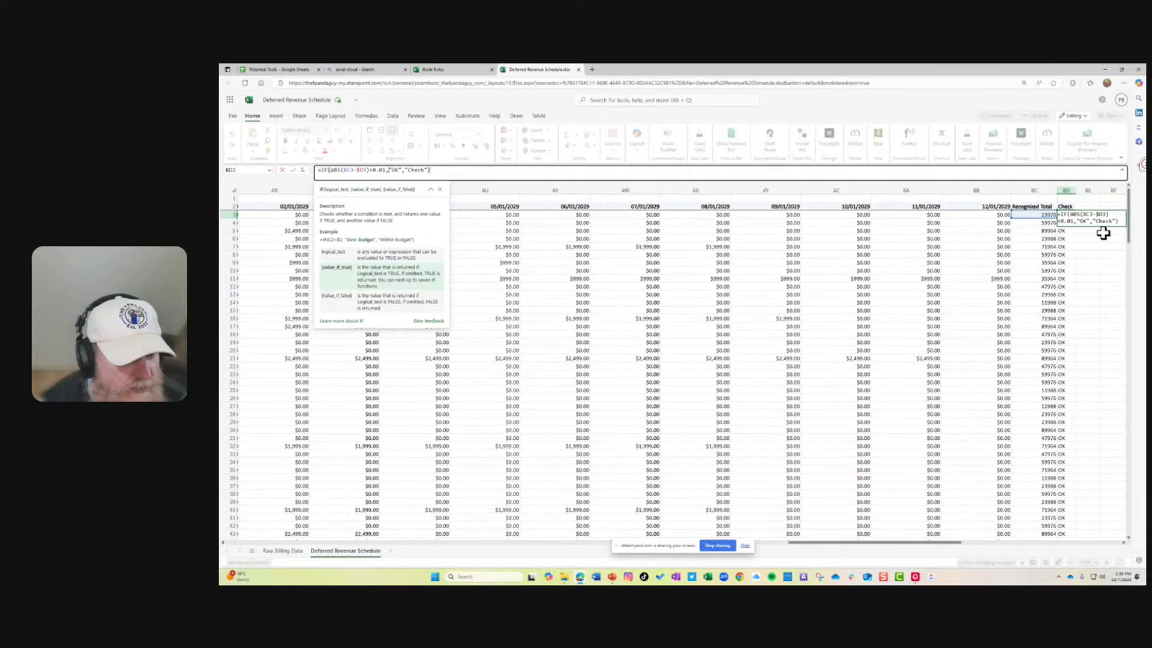
key("Escape")
key("Escape")
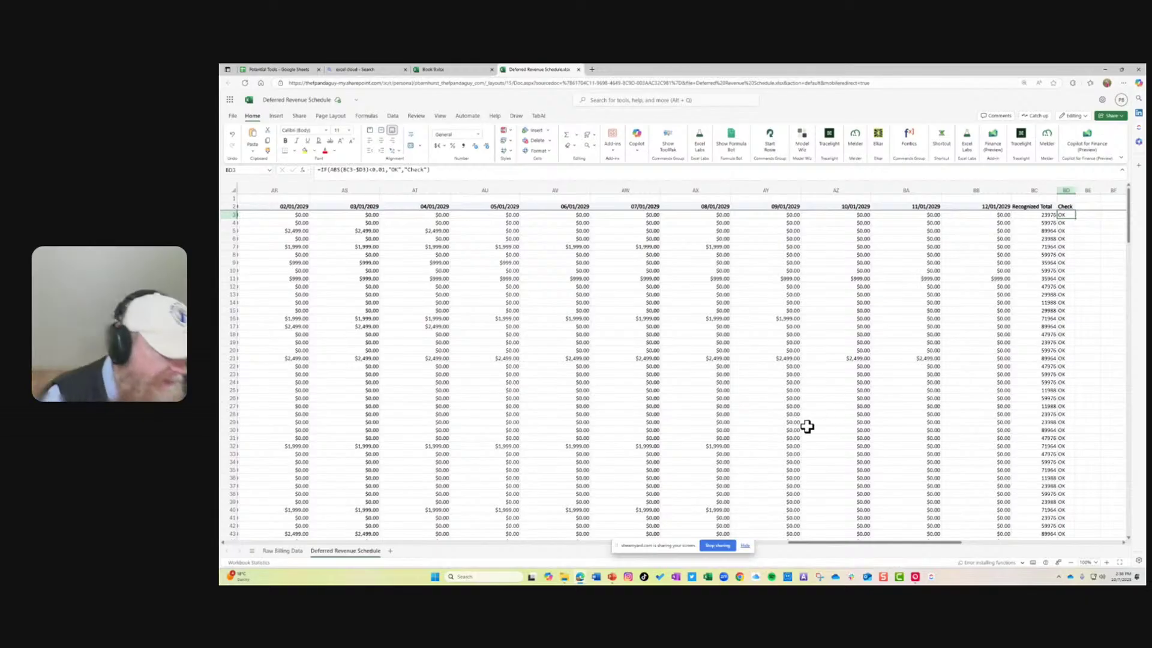
- Reopen Excel Labs to review the agent's reply, then close the Deferred Revenue Schedule workbook
left_click(697, 143)
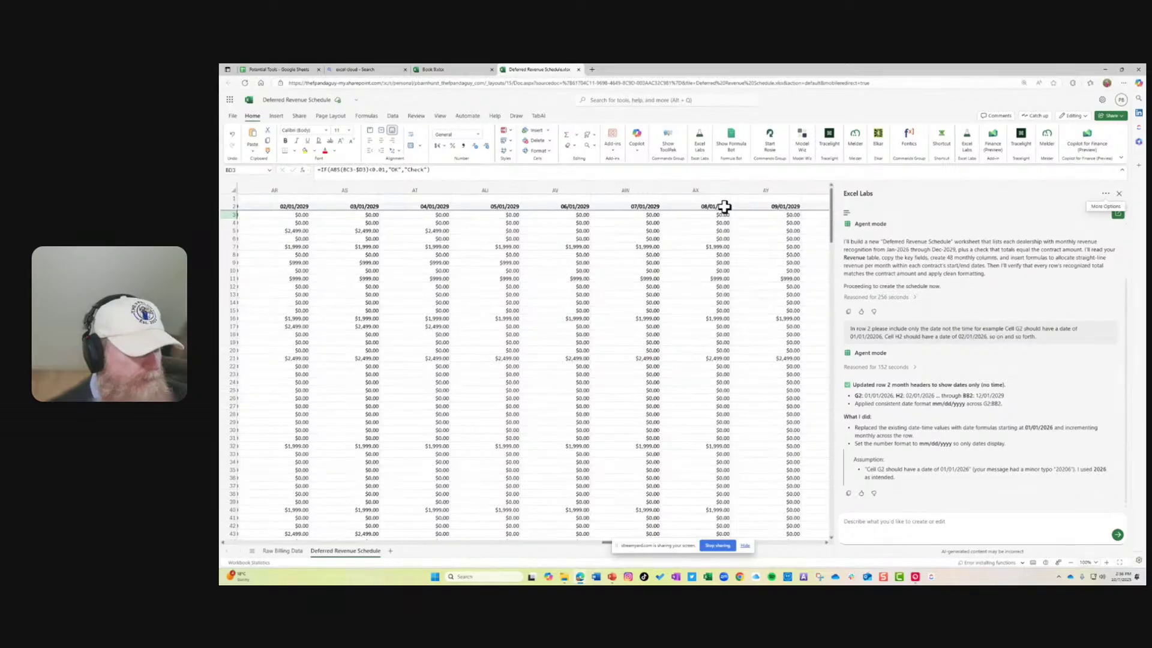
left_click(534, 398)
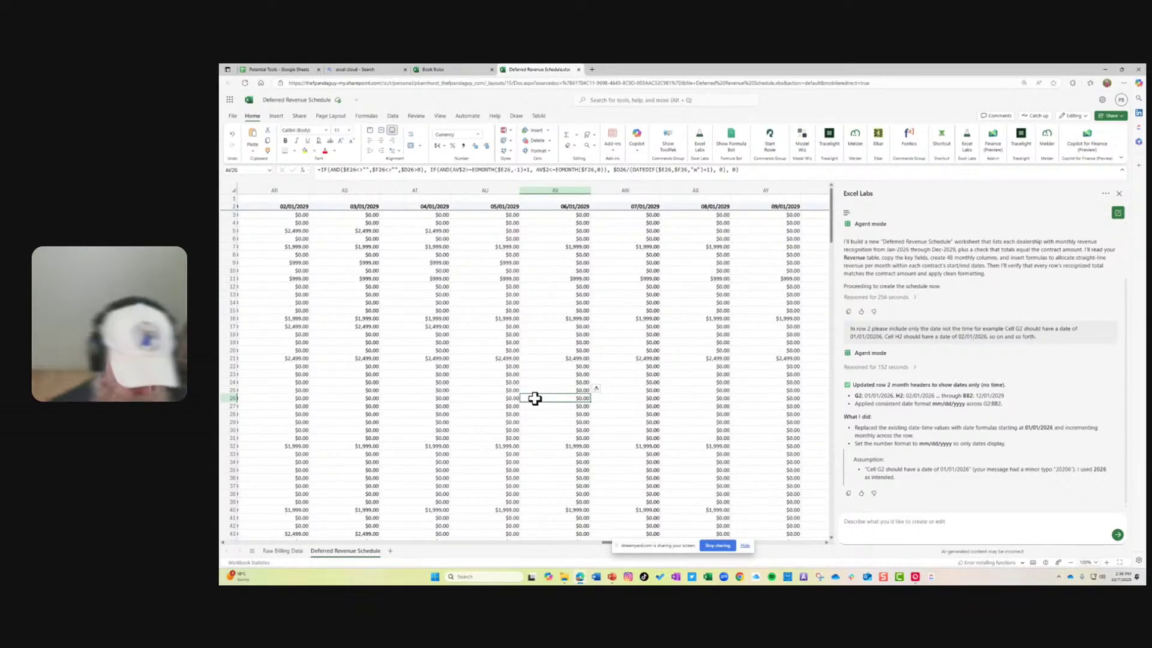
key("Home")
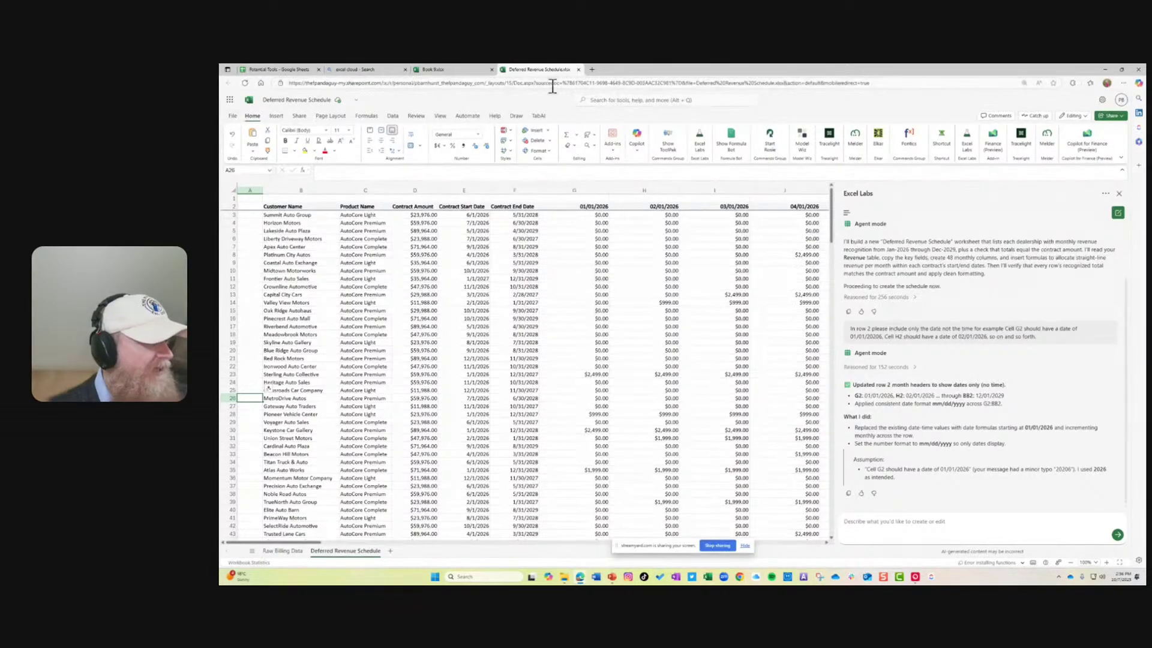
left_click(578, 69)
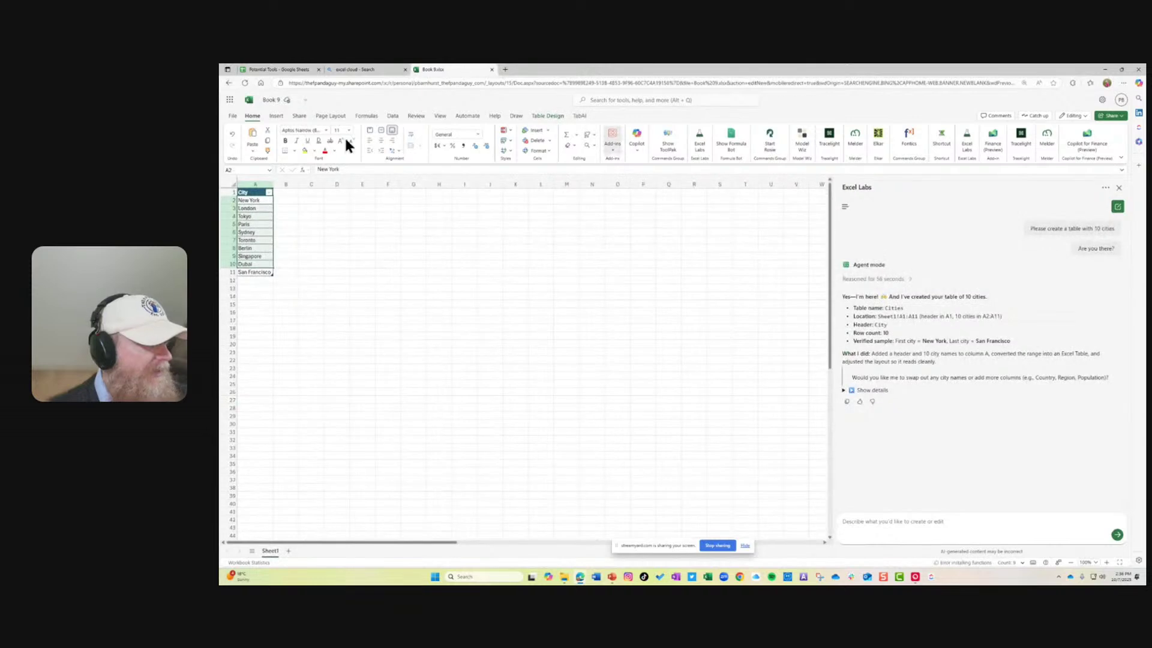
- Try to open the Waterfall Graph workbook from this device in Excel for the web
left_click(232, 116)
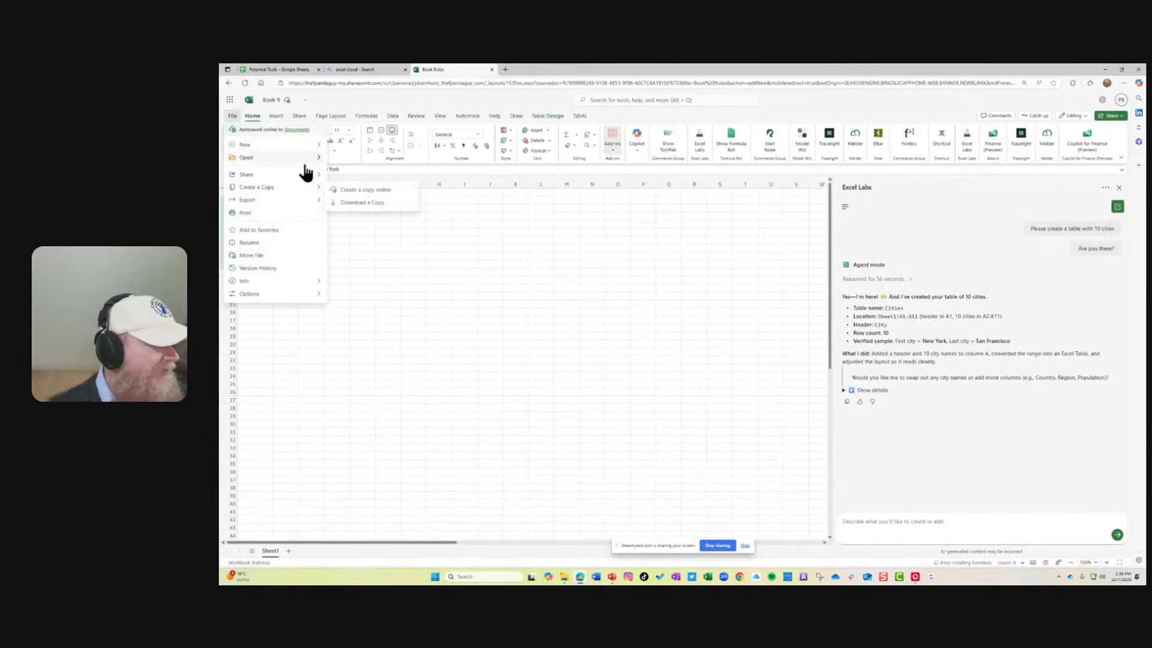
mouse_move(312, 158)
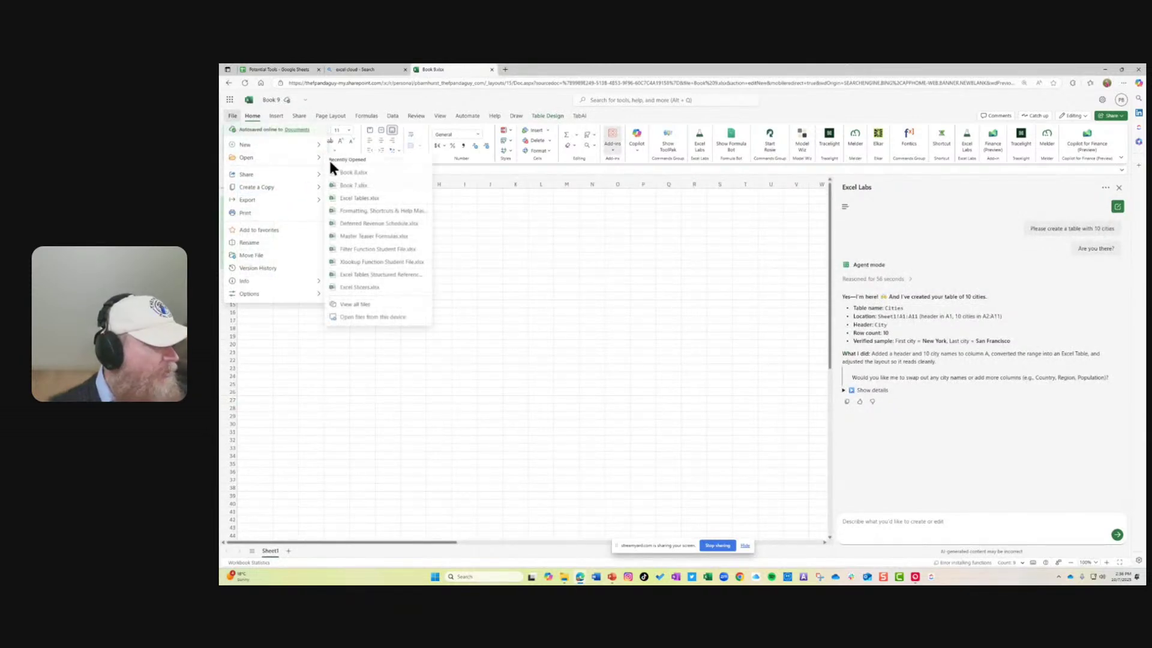
left_click(367, 316)
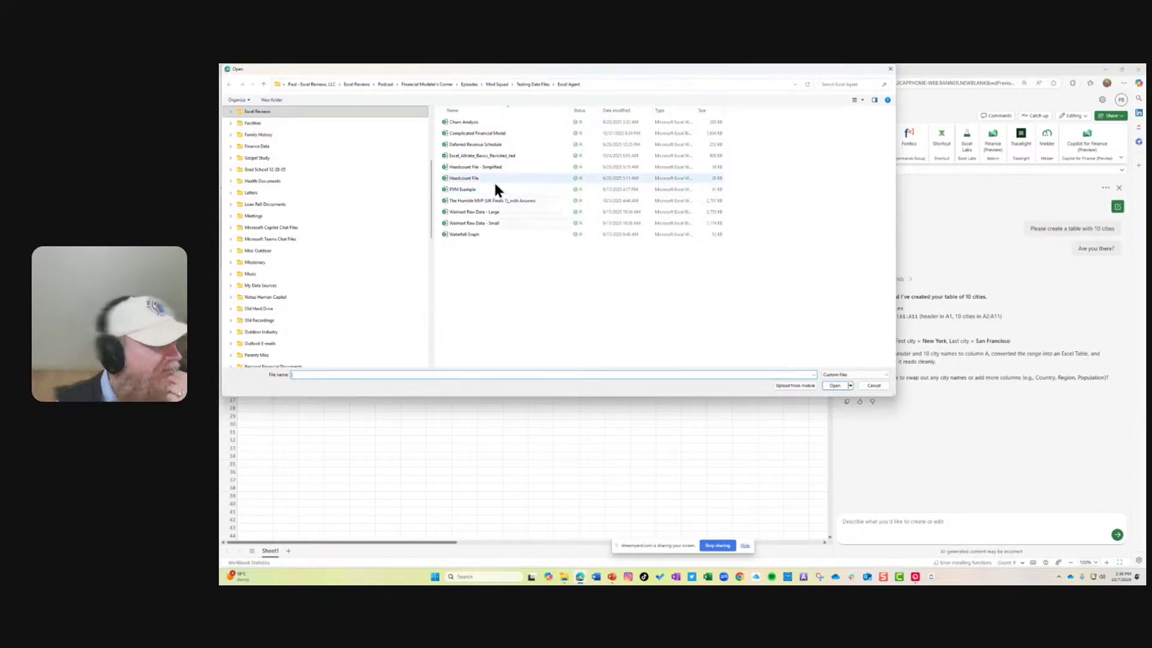
left_click(478, 235)
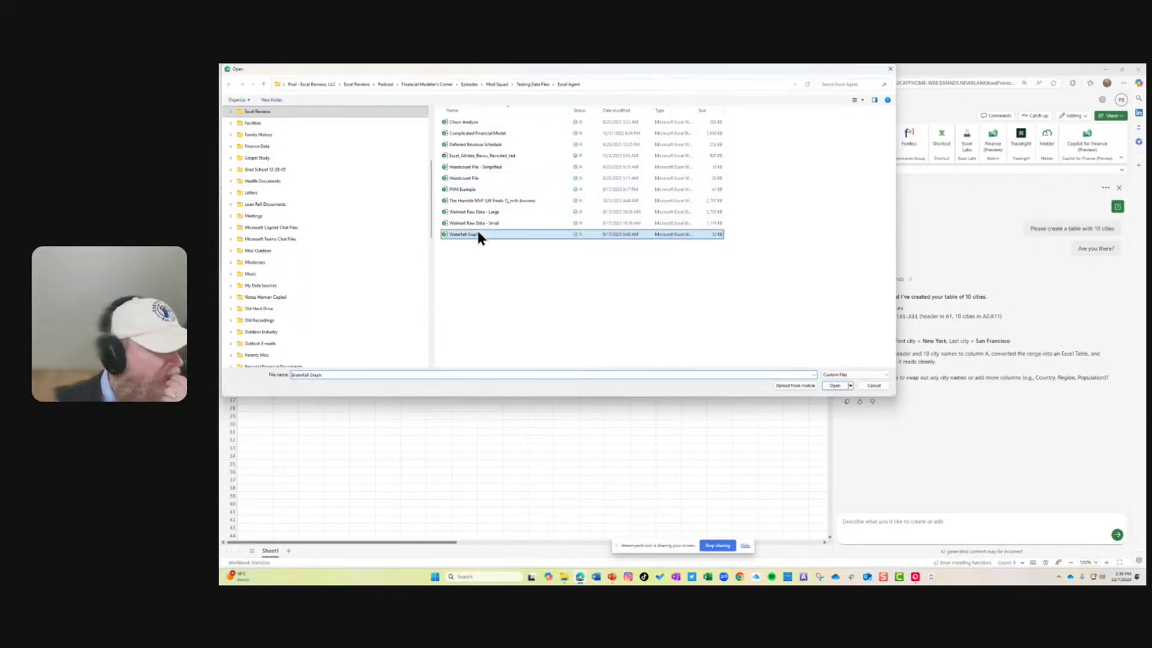
left_click(840, 388)
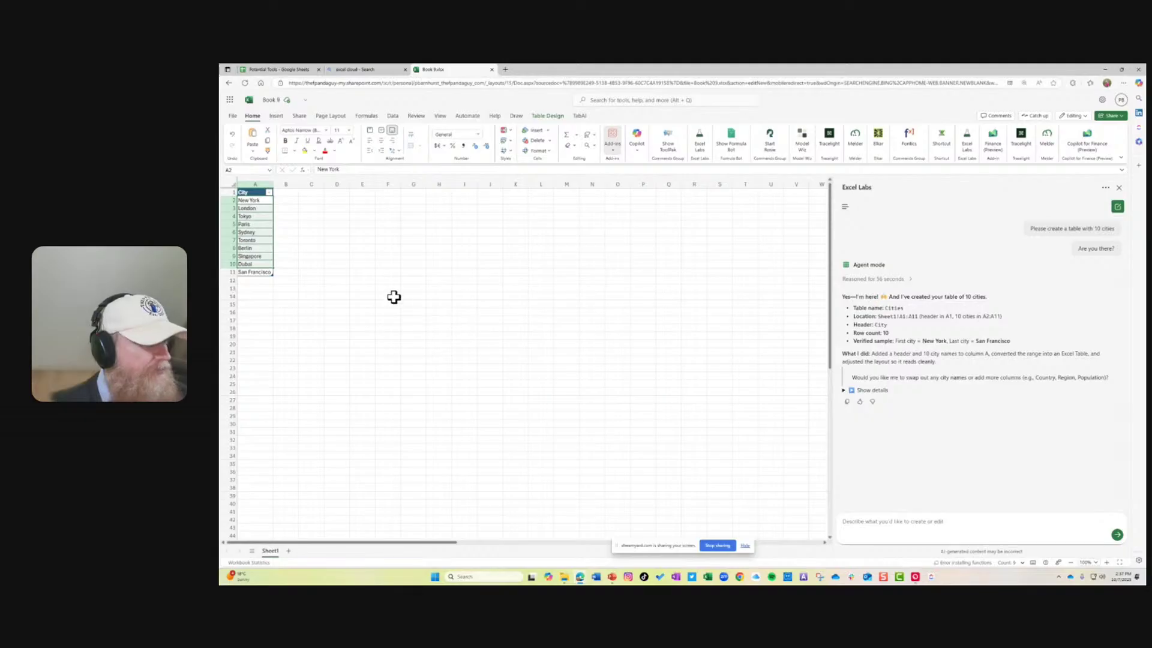
- Retry opening the Waterfall Graph file from the device's Excel Agent folder
left_click(389, 248)
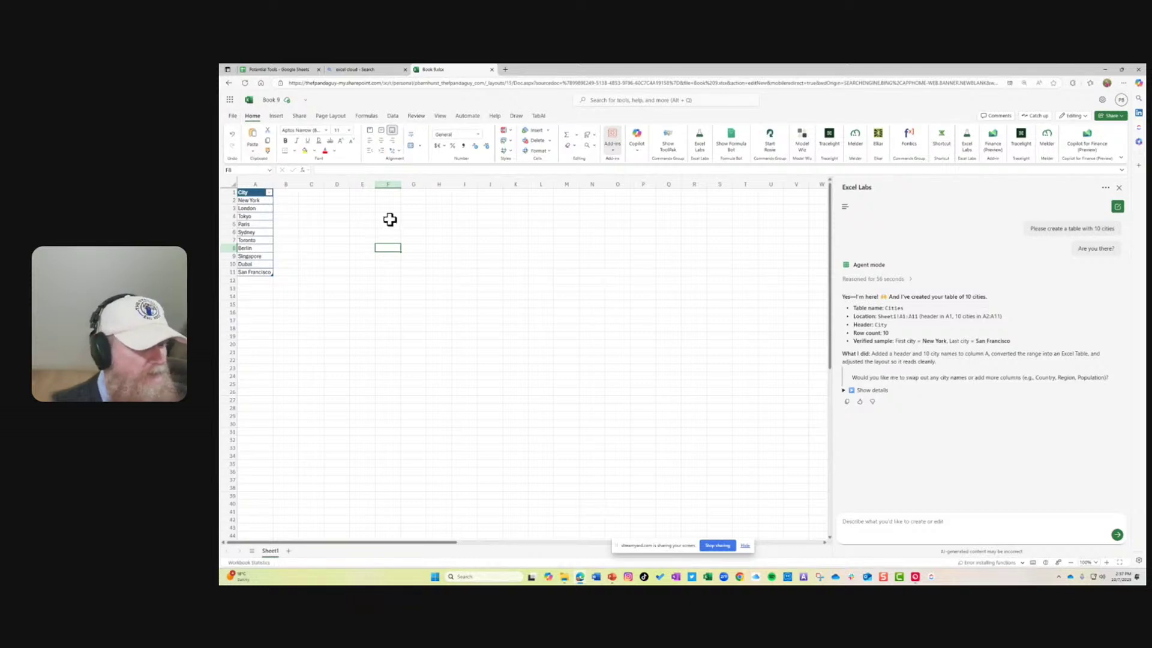
left_click(233, 117)
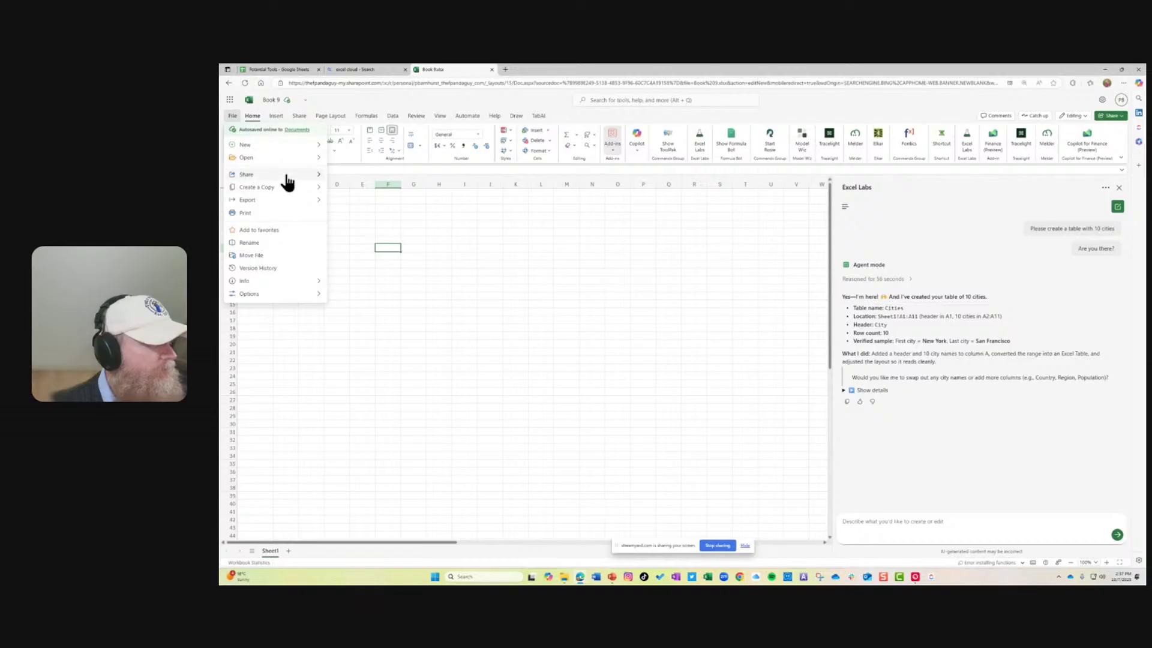
mouse_move(282, 158)
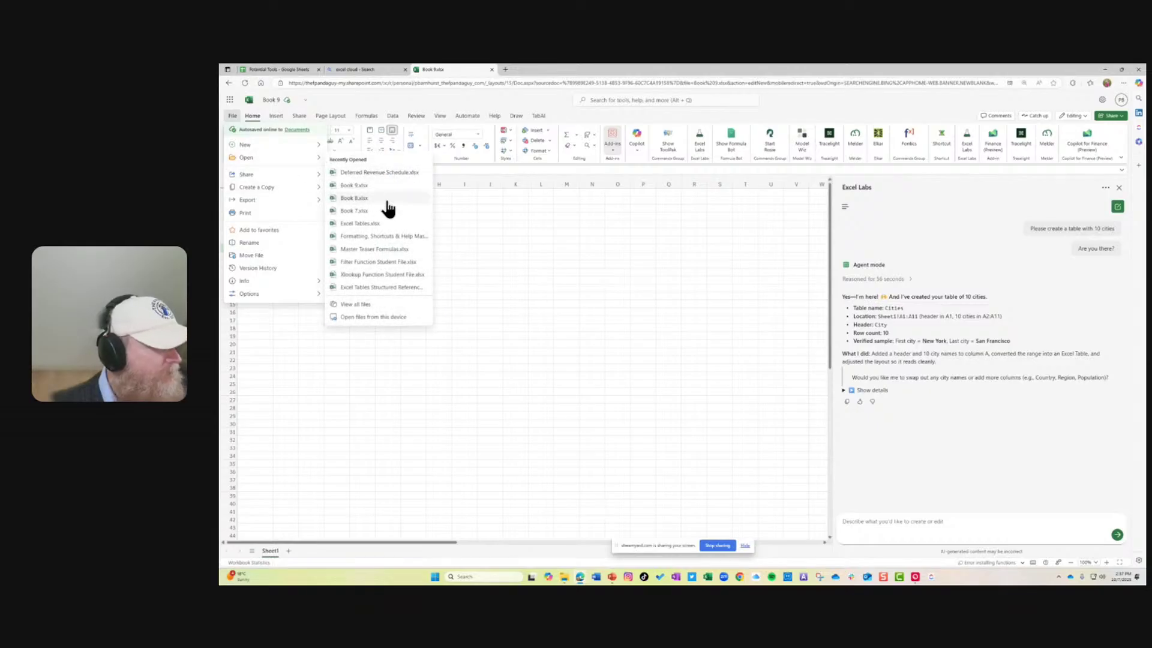
left_click(380, 321)
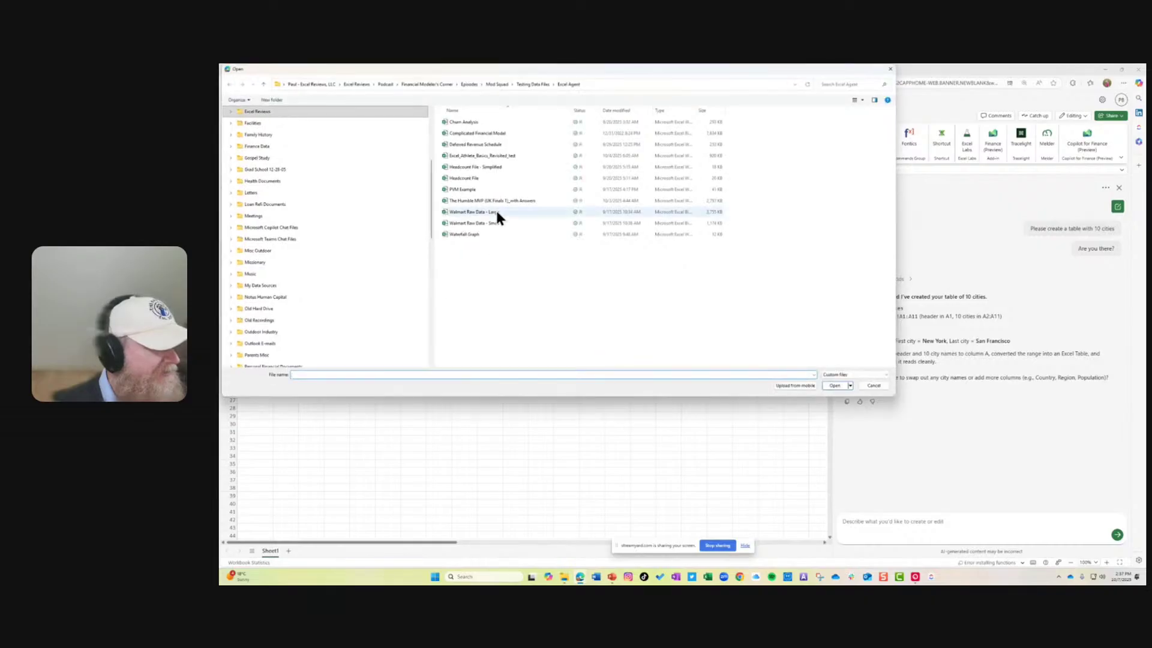
left_click(478, 235)
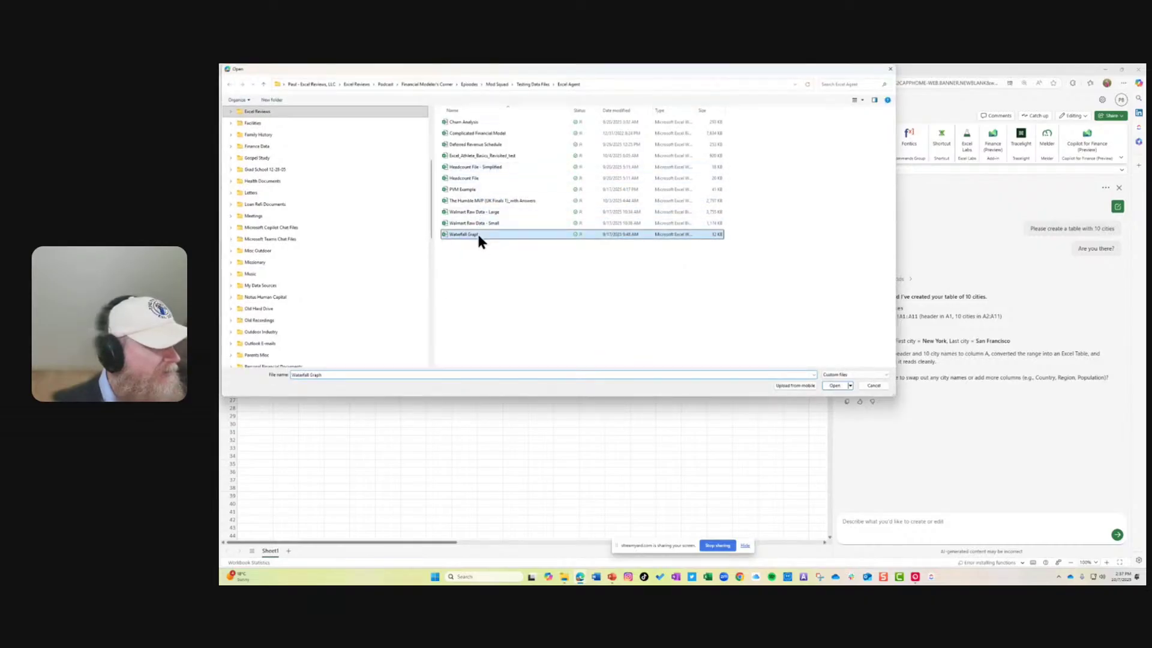
left_click(835, 386)
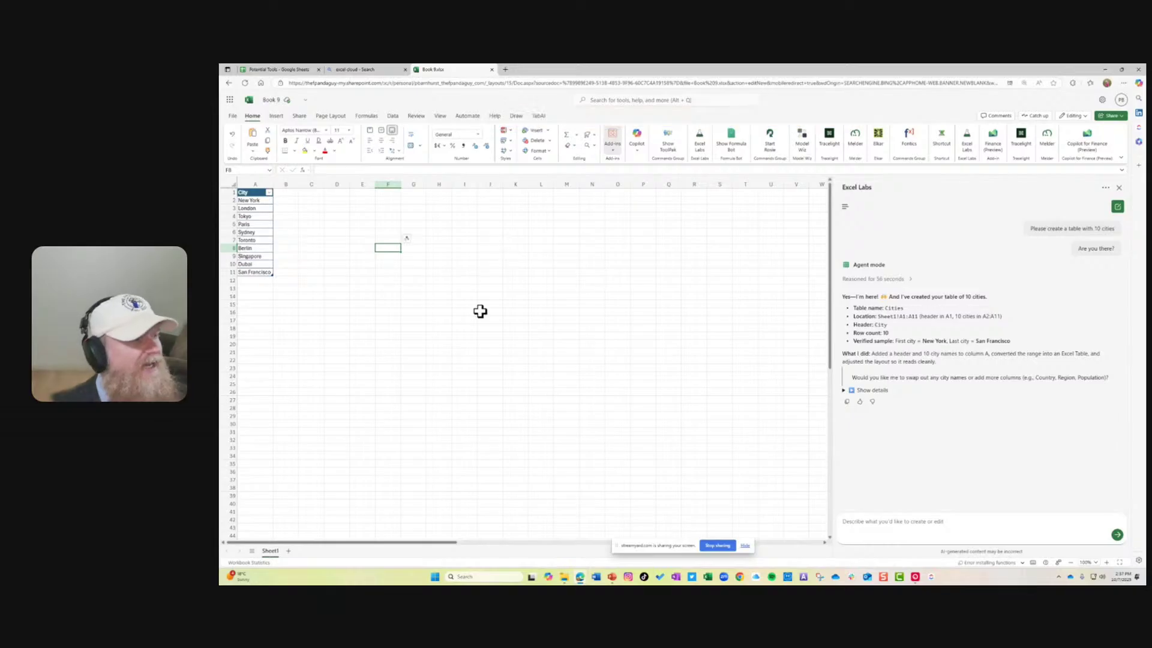
- Launch desktop Excel, then add a new sheet to the web workbook Book 9 and delete Sheet1 containing the City table
left_click(709, 577)
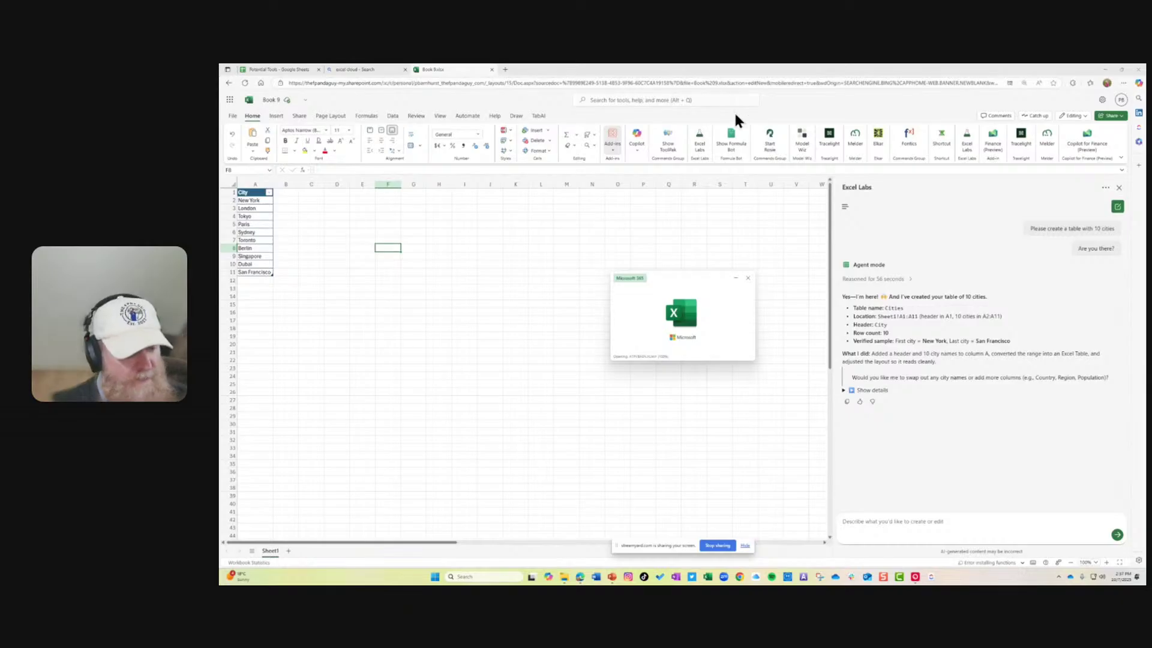
left_click(288, 550)
left_click(270, 550)
right_click(269, 551)
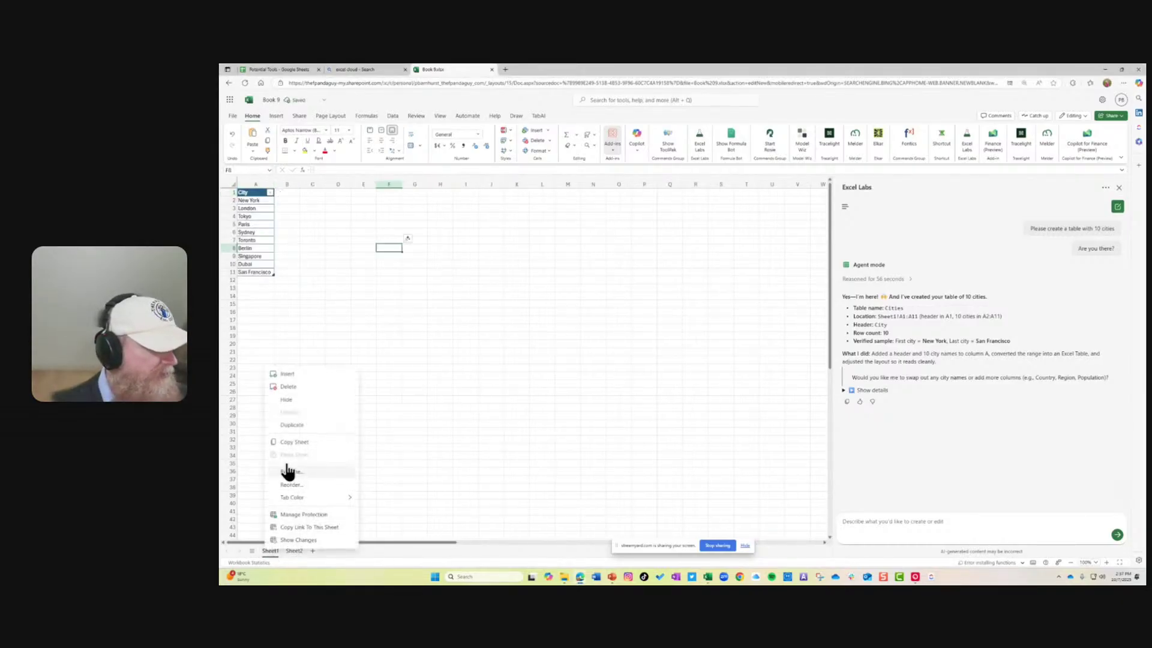
left_click(293, 387)
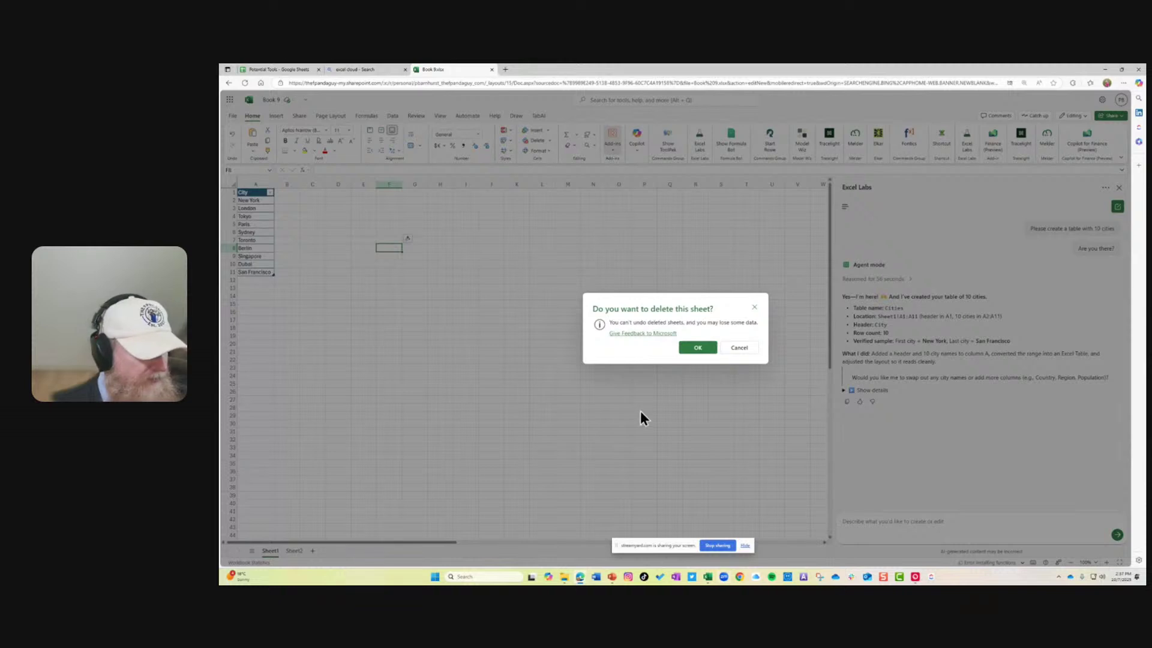
left_click(696, 348)
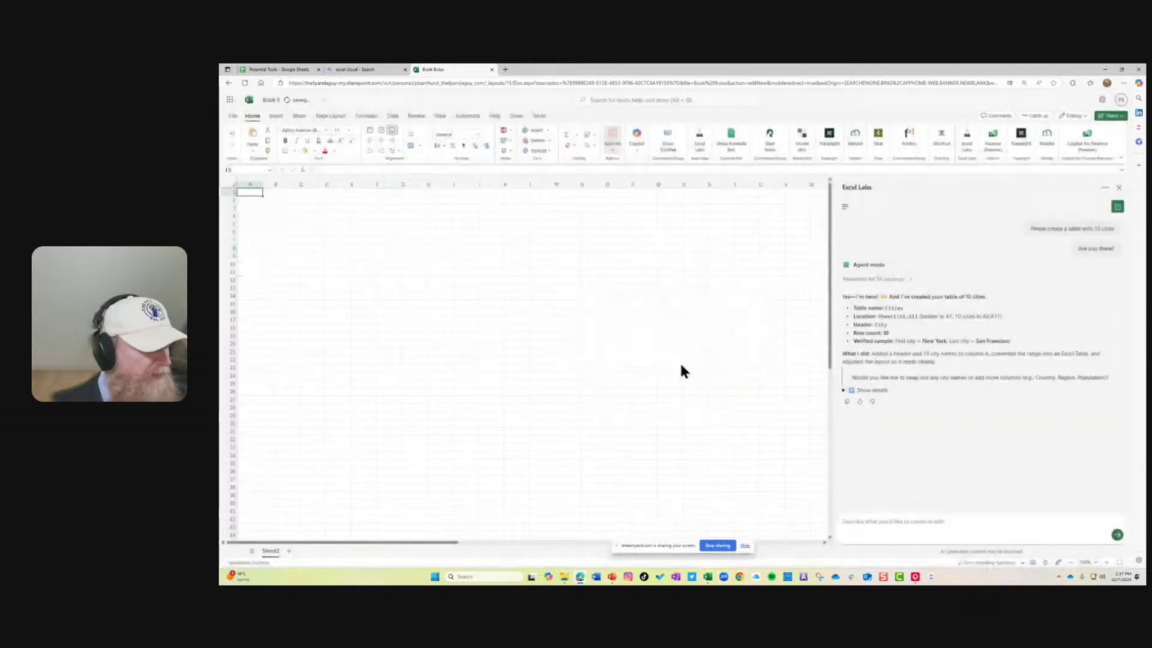
- Bring the Waterfall Chart data with the Tesla operating income bridge from desktop Excel into Sheet2, pasting it at cell B4
left_click(707, 579)
left_click_drag(635, 70, 1146, 294)
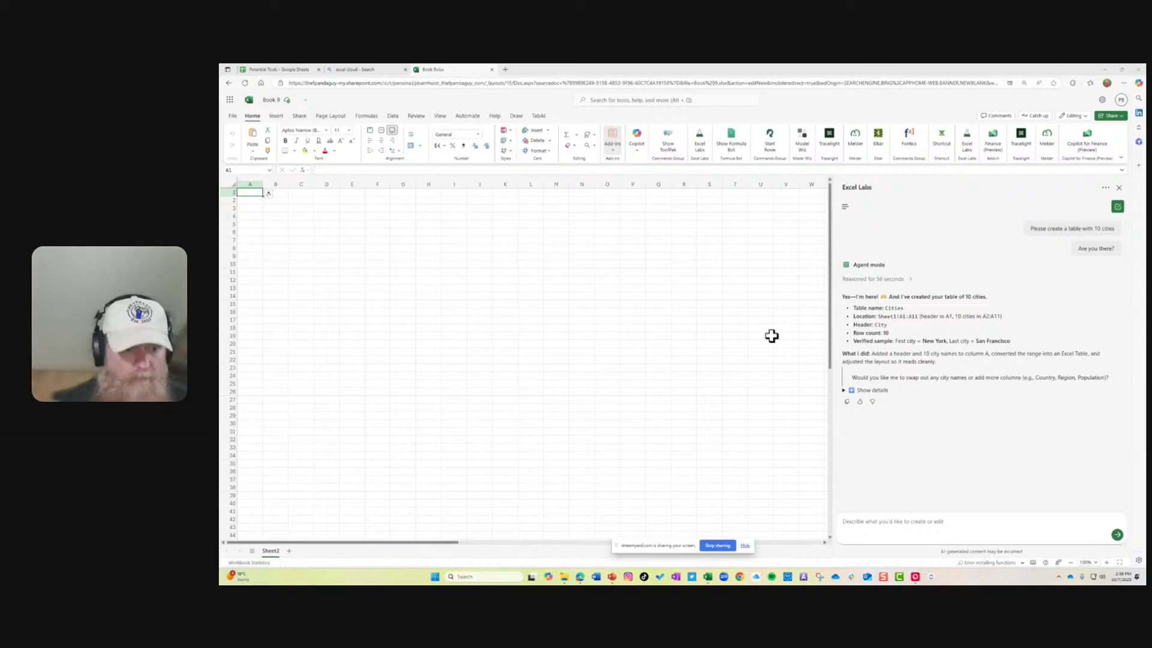
left_click(290, 216)
left_click(280, 218)
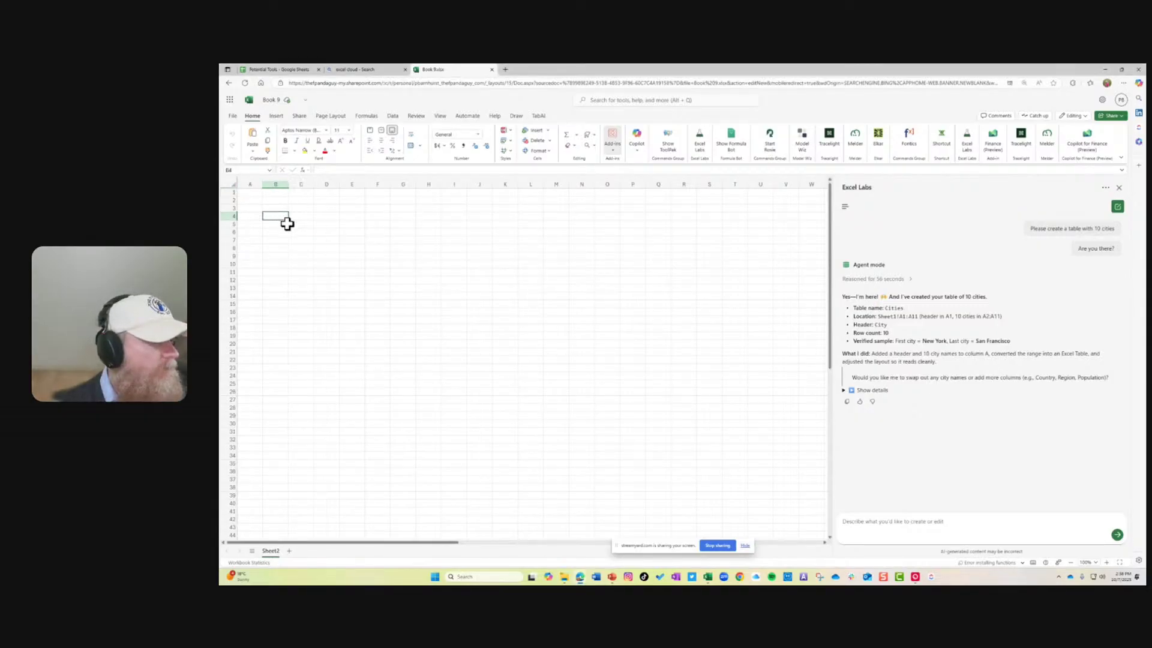
key("ctrl+v")
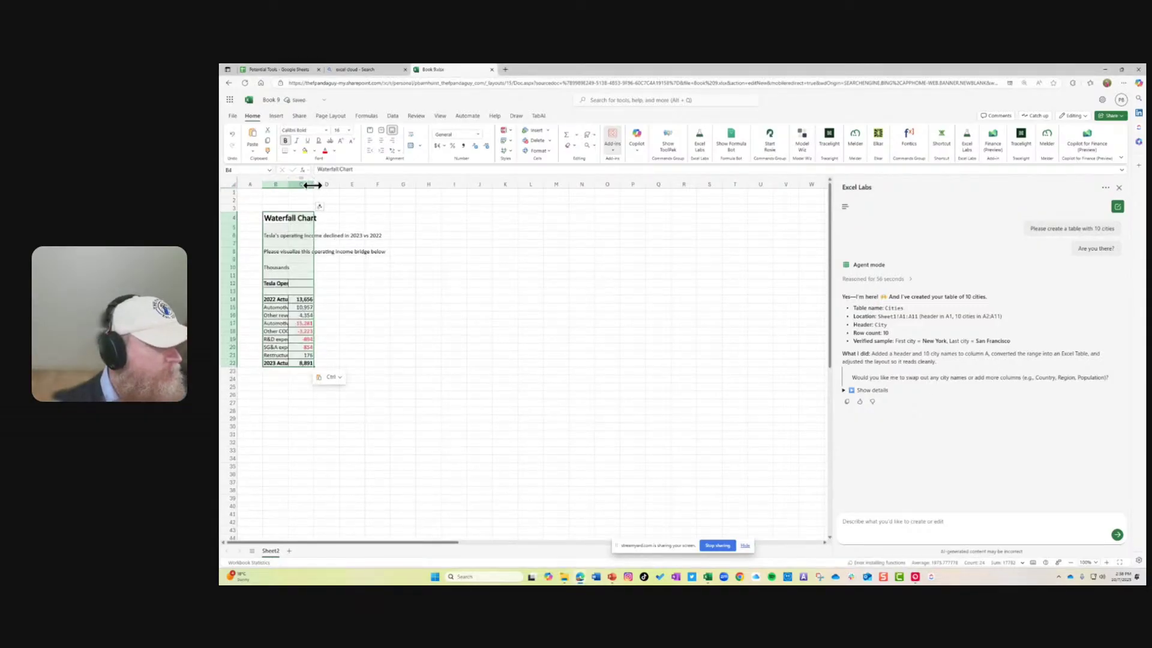
- Auto-fit the widths of columns B and C to the pasted table and enlarge the sheet for reading
left_click_drag(312, 185, 442, 185)
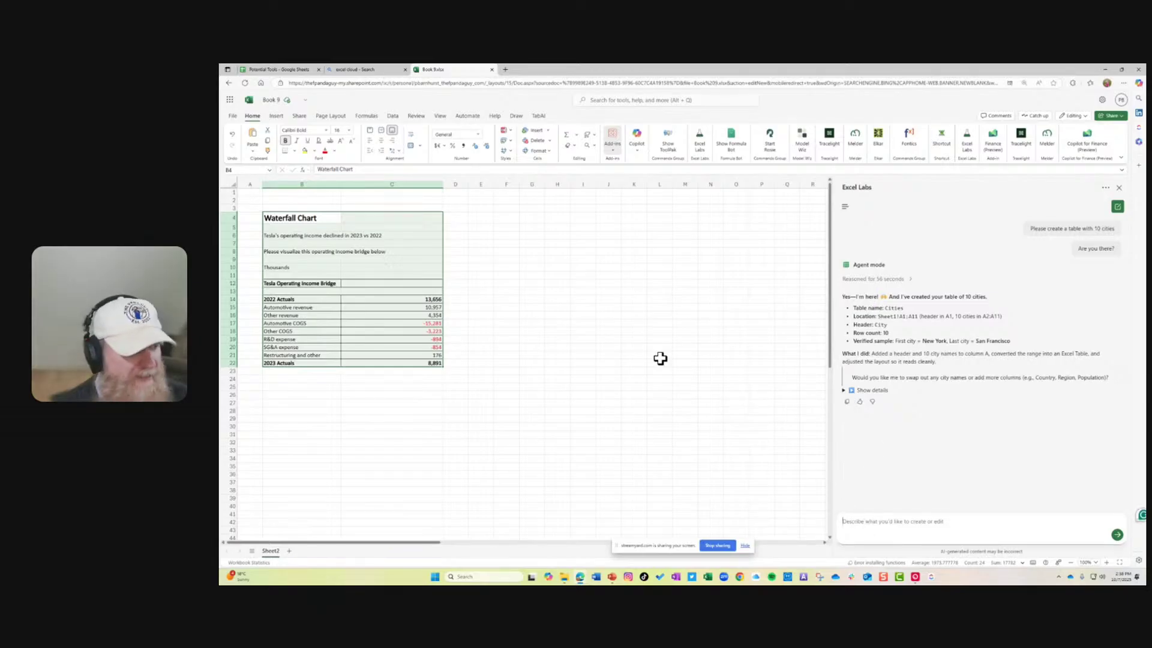
double_click(442, 184)
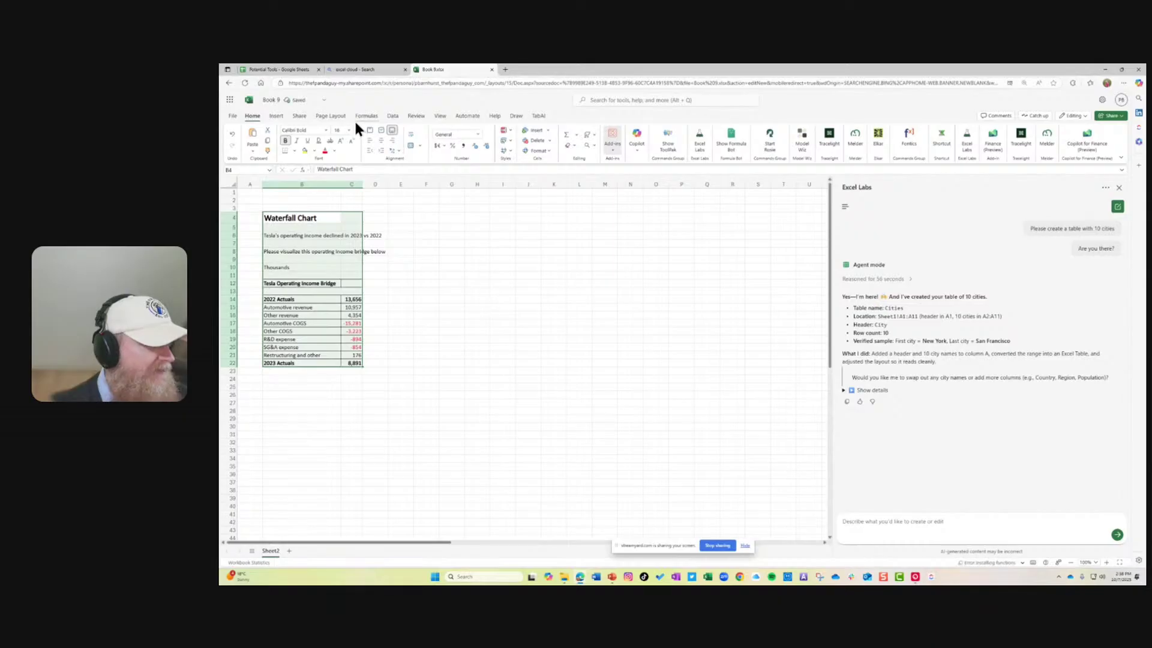
left_click(1107, 562)
left_click(1106, 563)
left_click(1107, 563)
left_click(1106, 563)
left_click(1107, 563)
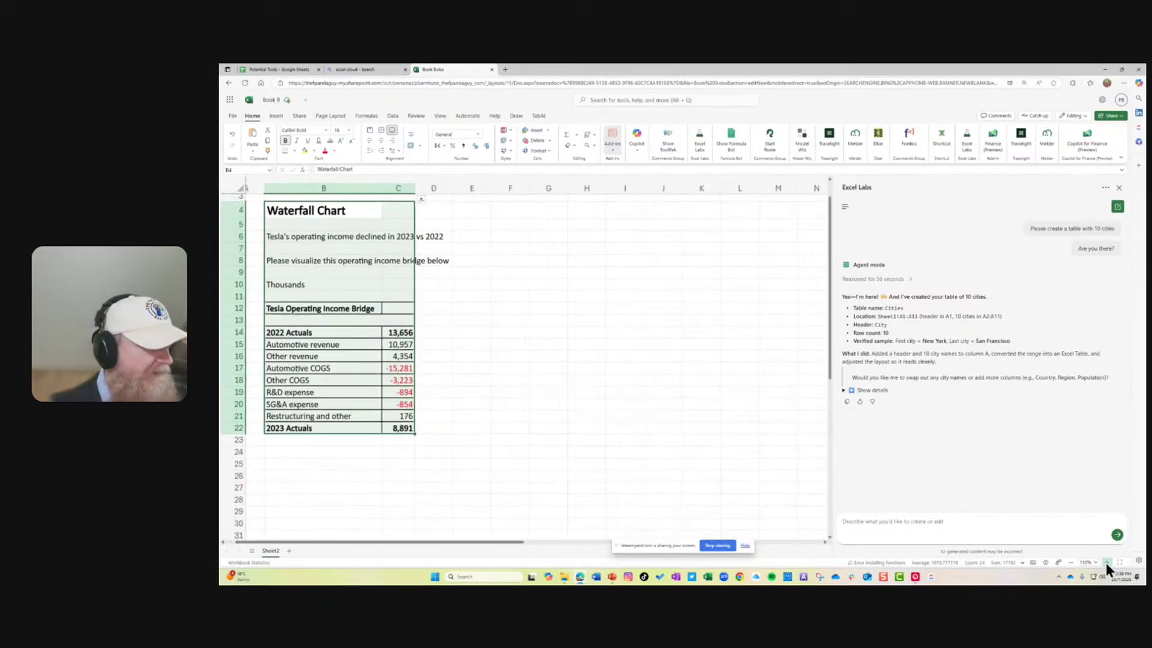
left_click(1107, 563)
scroll(691, 483, "up", 2)
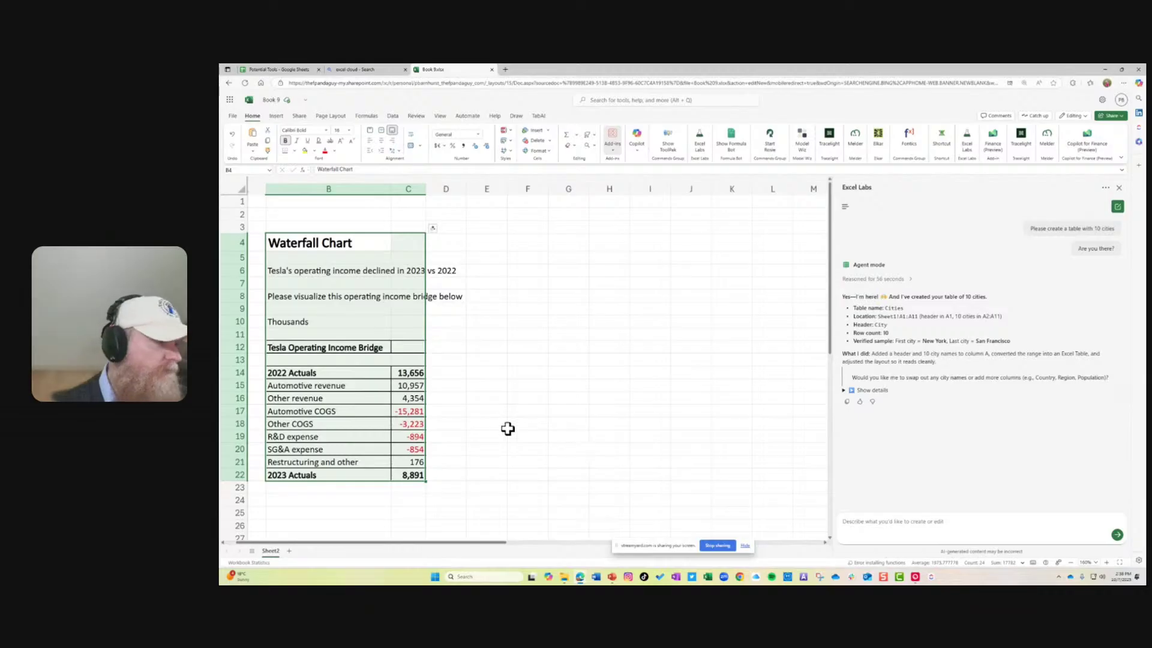
left_click(534, 387)
- Send the Excel Labs agent the prompt "Please create a waterfall chart using the data in Cells B14:B22."
left_click(879, 526)
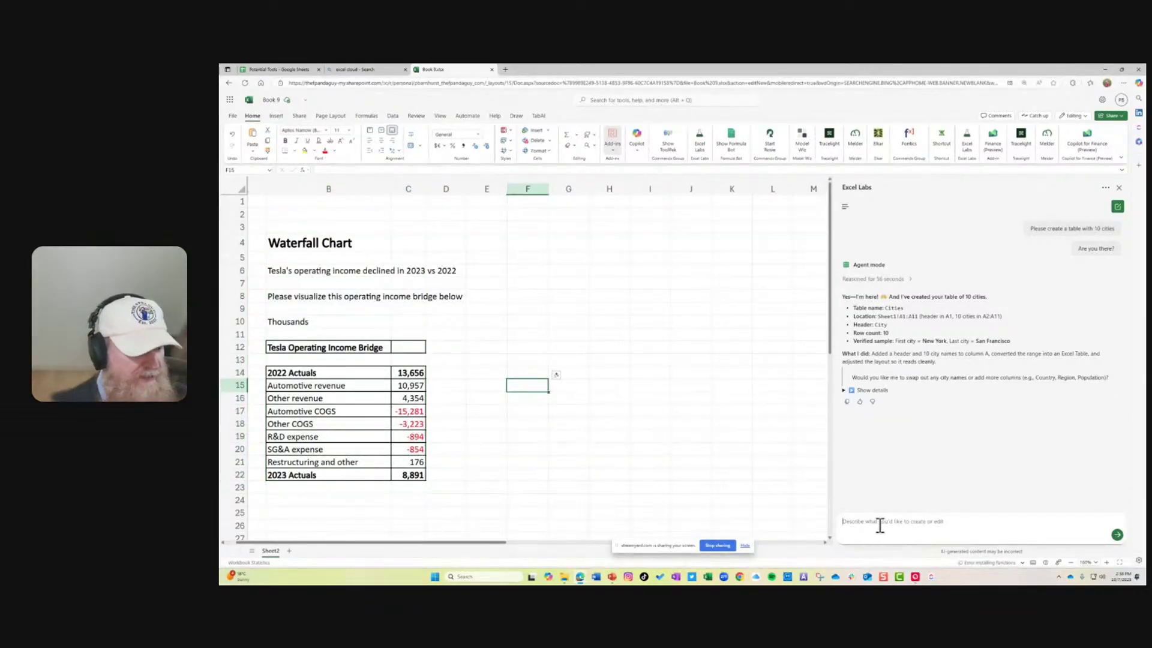
type("Pleas")
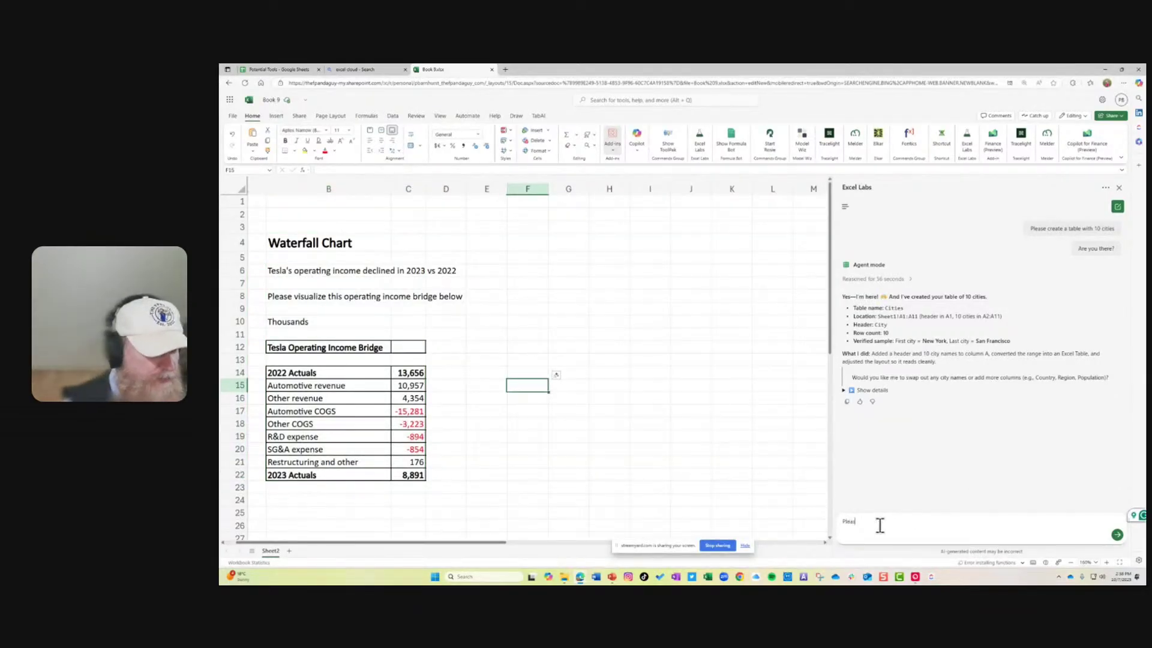
type("e create")
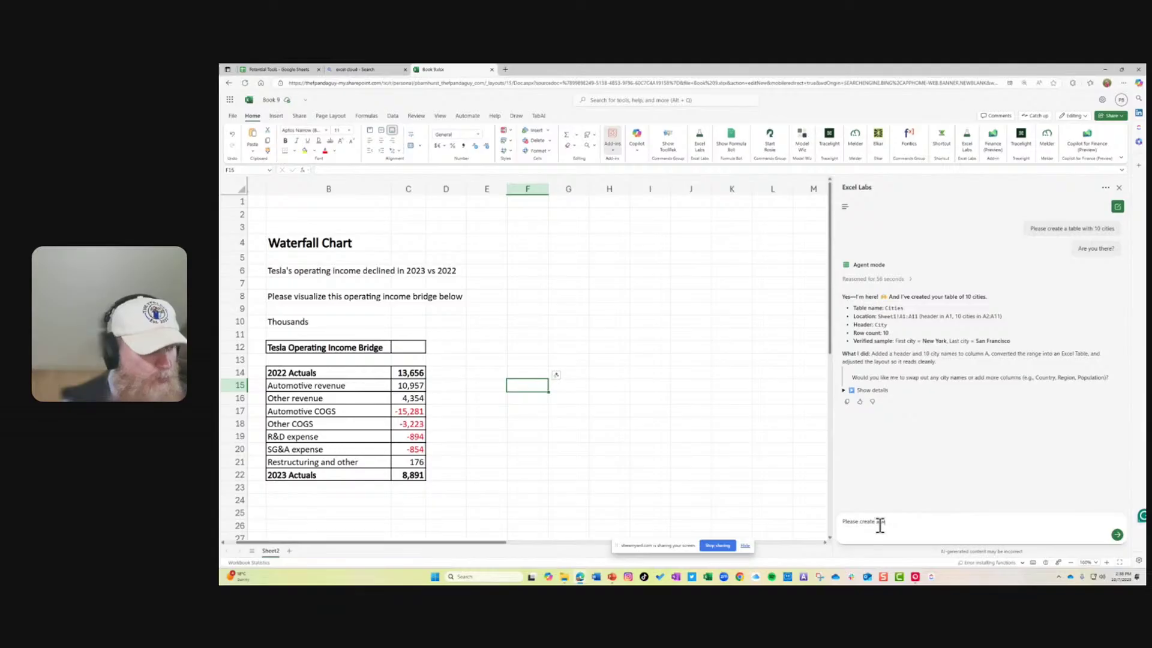
type(" a waterchart us")
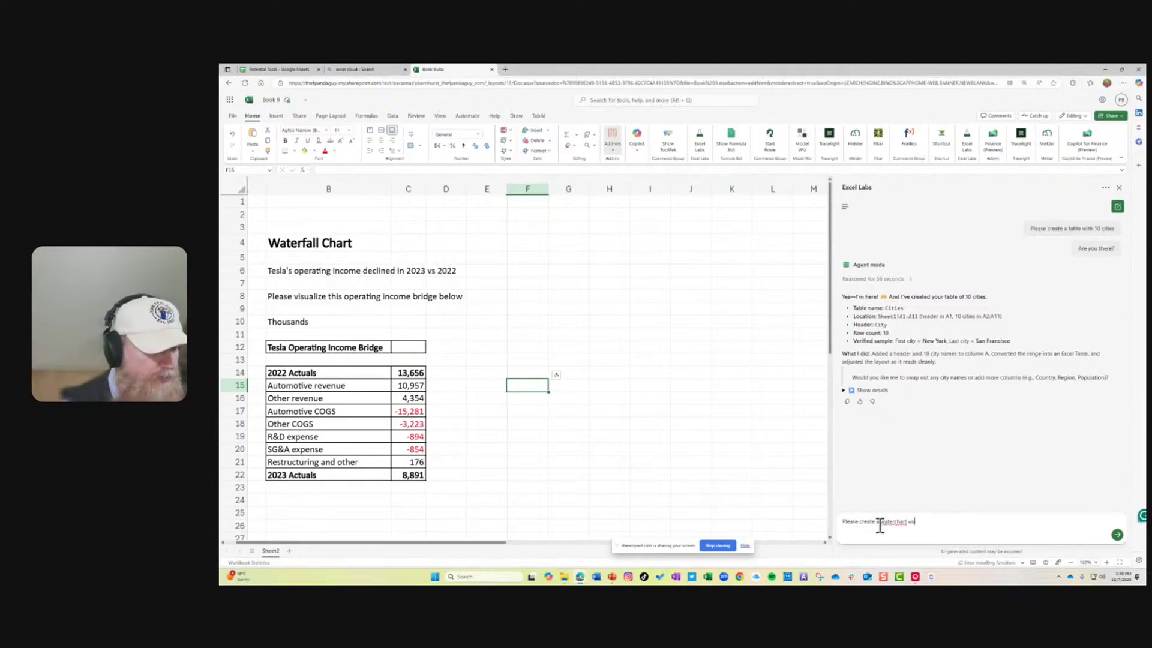
key("BackSpace")
key("BackSpace")
key("BackSpace")
key("BackSpace")
key("BackSpace")
key("BackSpace")
key("BackSpace")
key("BackSpace")
key("BackSpace")
key("BackSpace")
key("BackSpace")
key("BackSpace")
key("BackSpace")
key("BackSpace")
key("BackSpace")
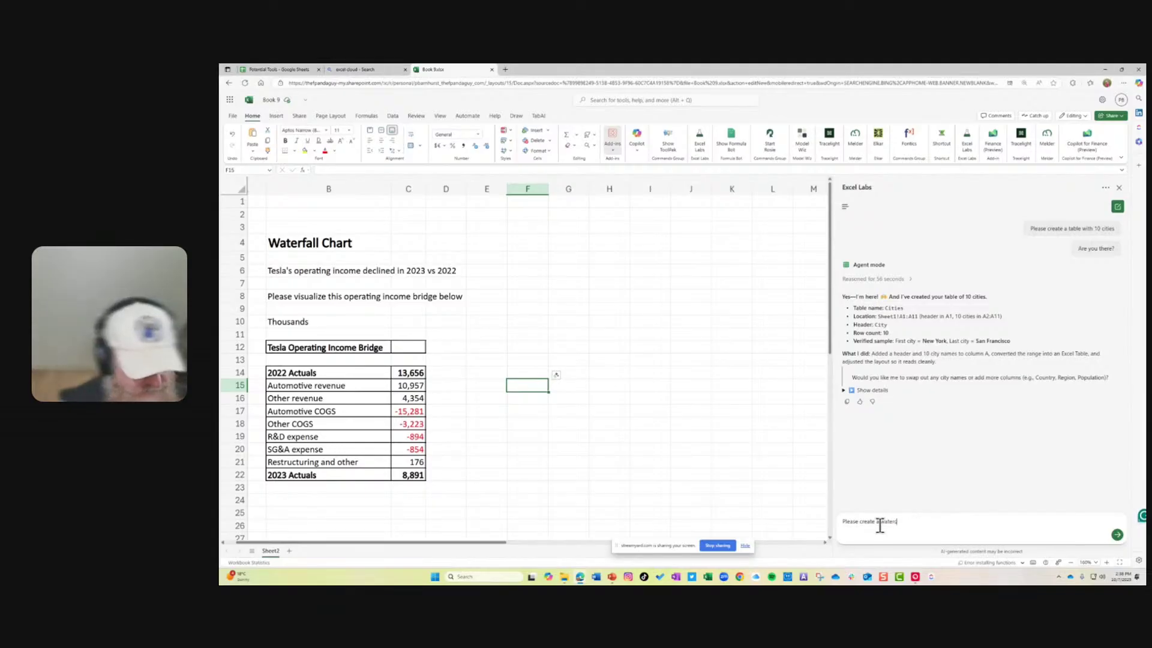
type("fall c")
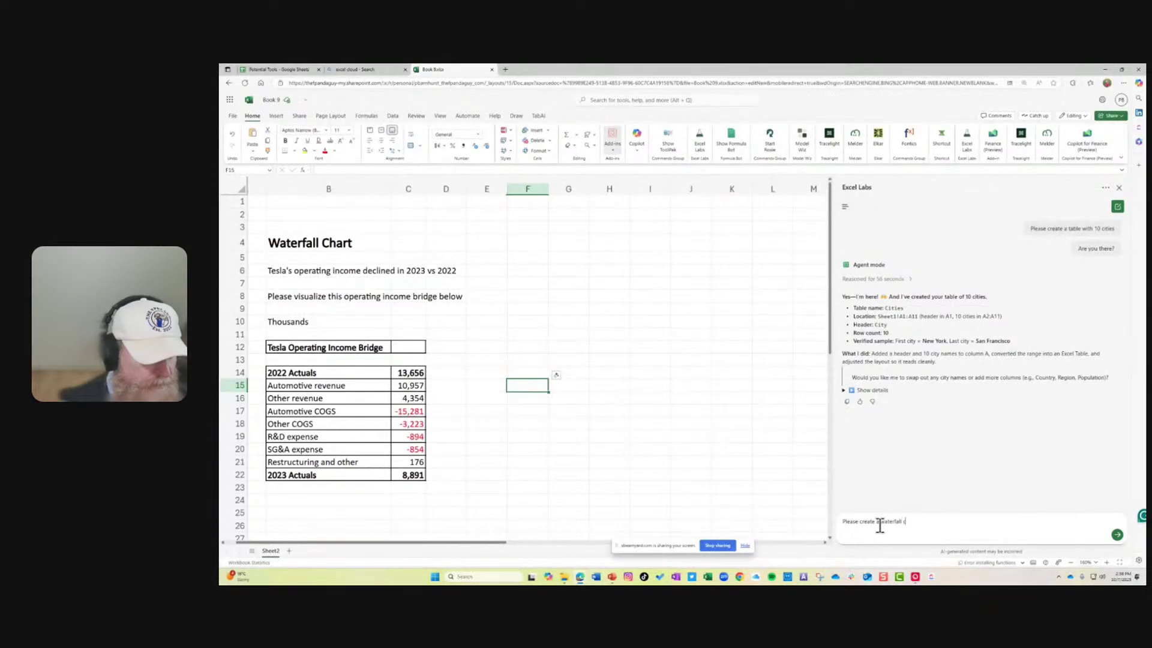
type("hart using the data in Cells B14:B22")
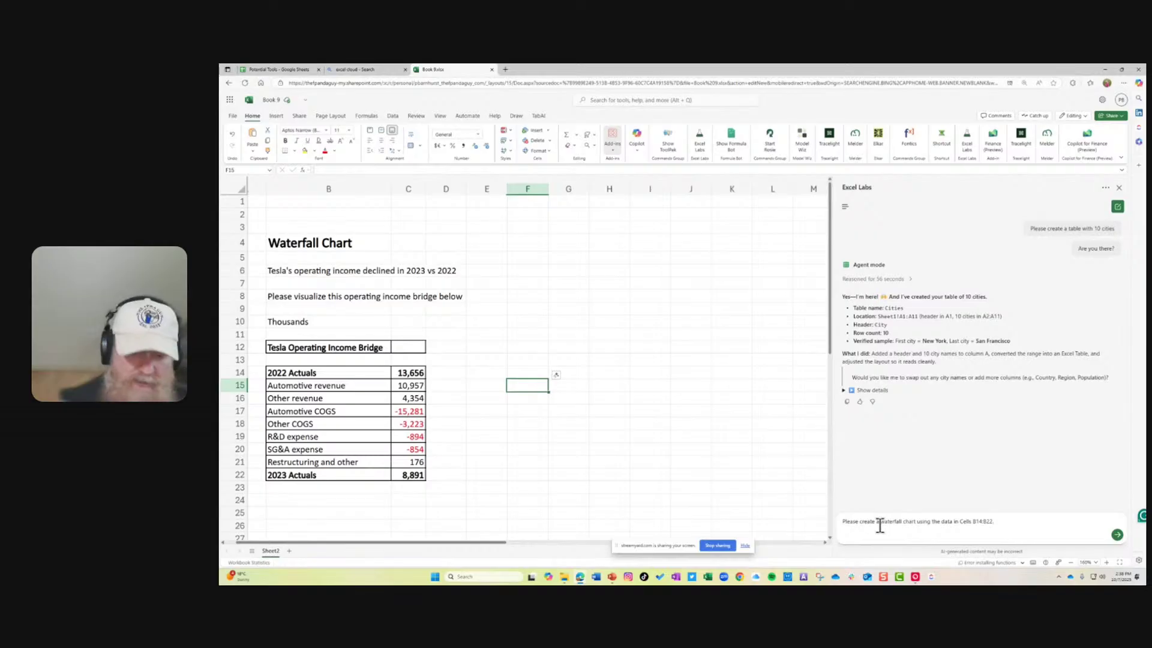
key("Return")
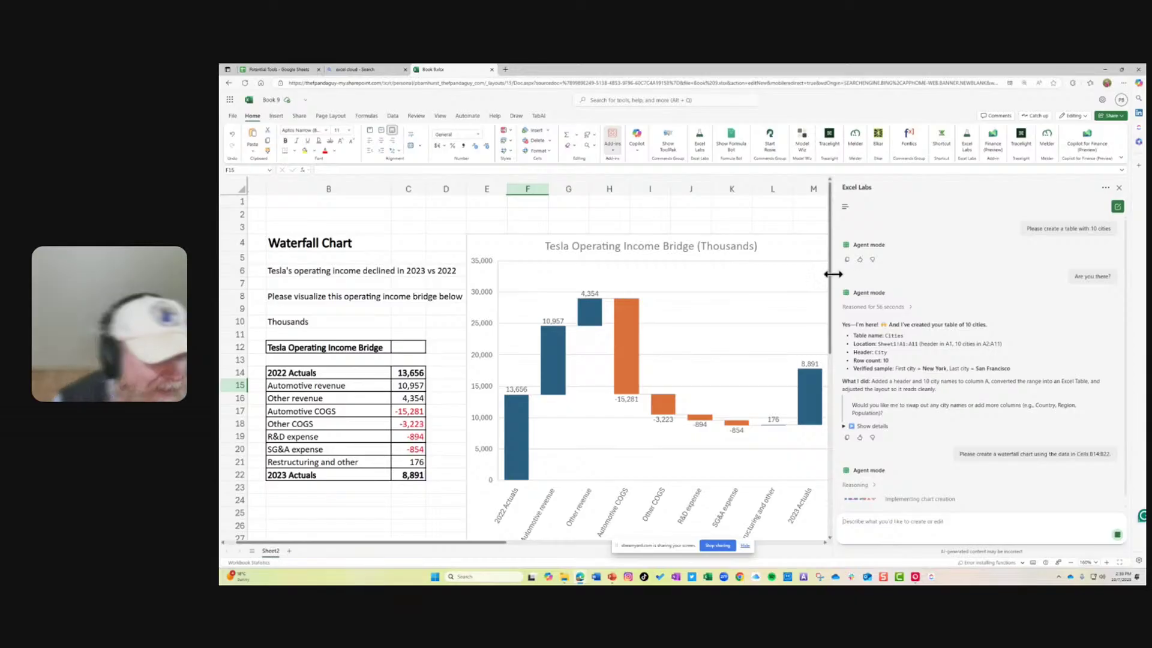
- Narrow the Excel Labs pane and move the waterfall chart up to row 1 beside the data table
left_click_drag(828, 256, 966, 257)
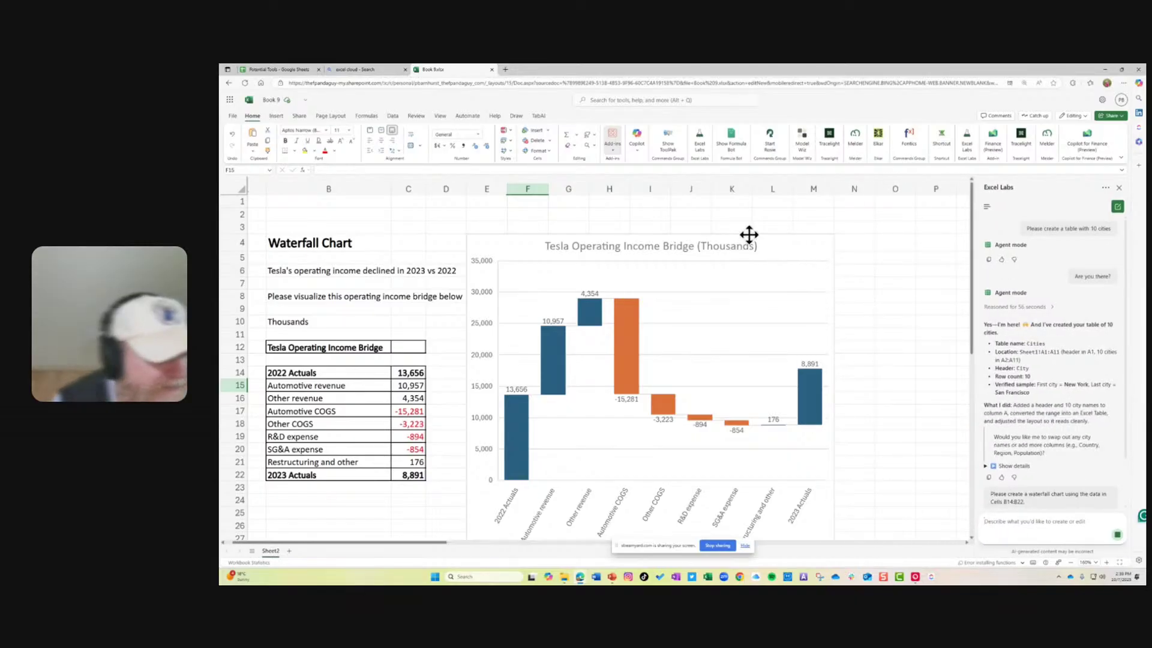
left_click_drag(750, 235, 754, 201)
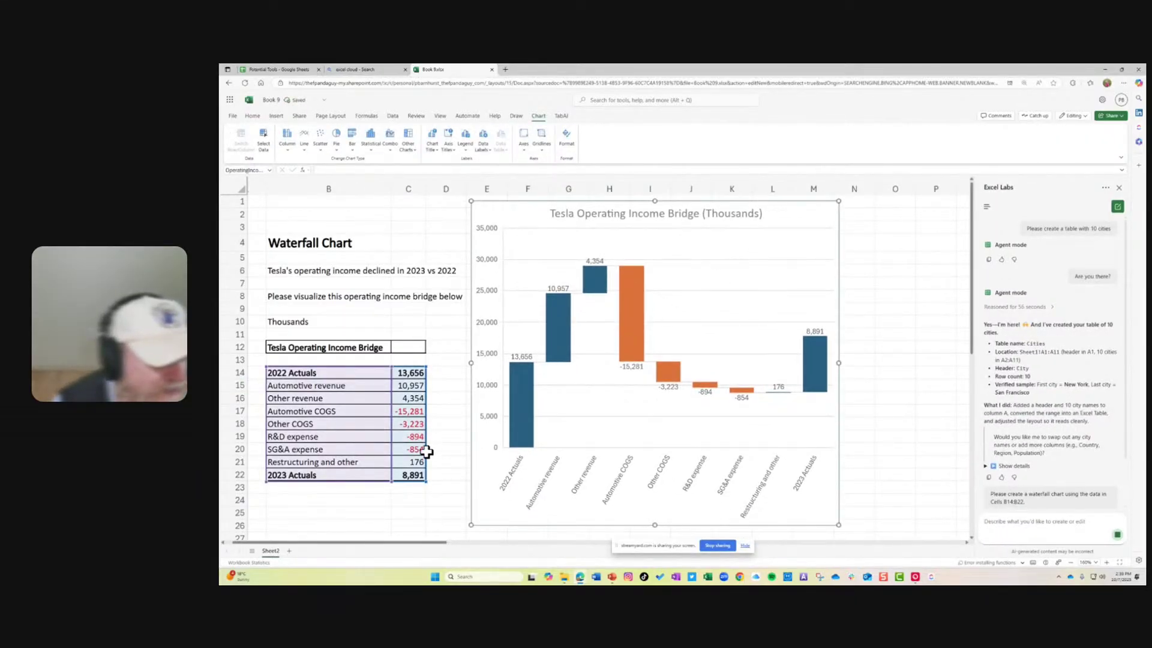
- Send the agent the follow-up prompt "Please set the 2023 Actuals endpoint to total."
left_click(1017, 531)
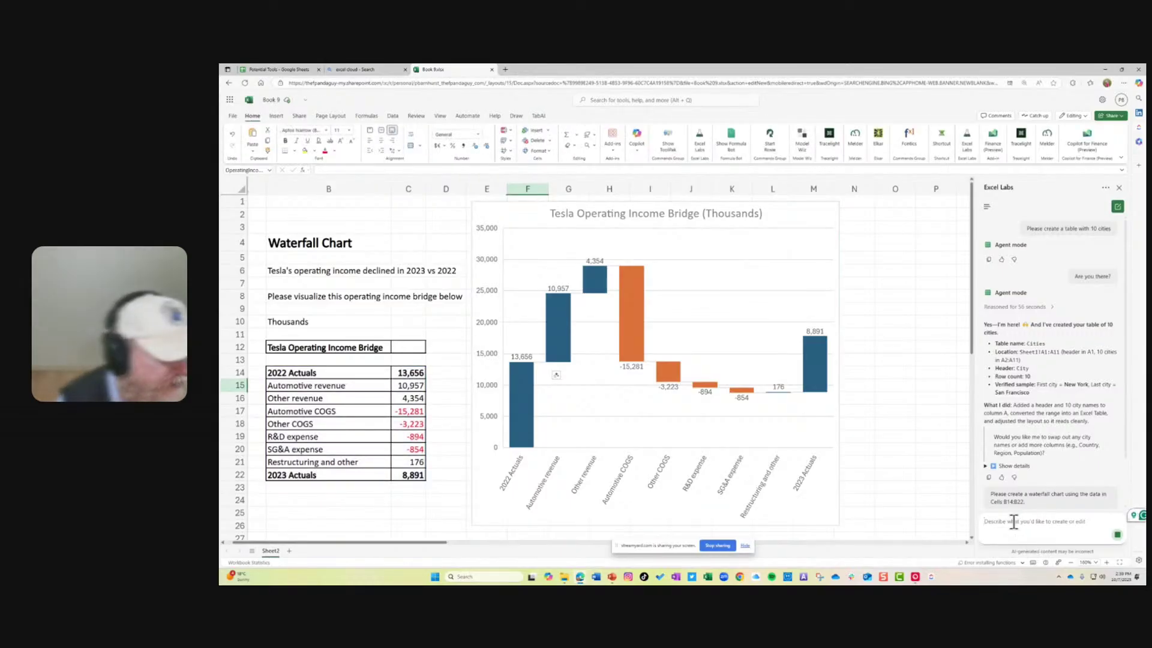
type("Please sel")
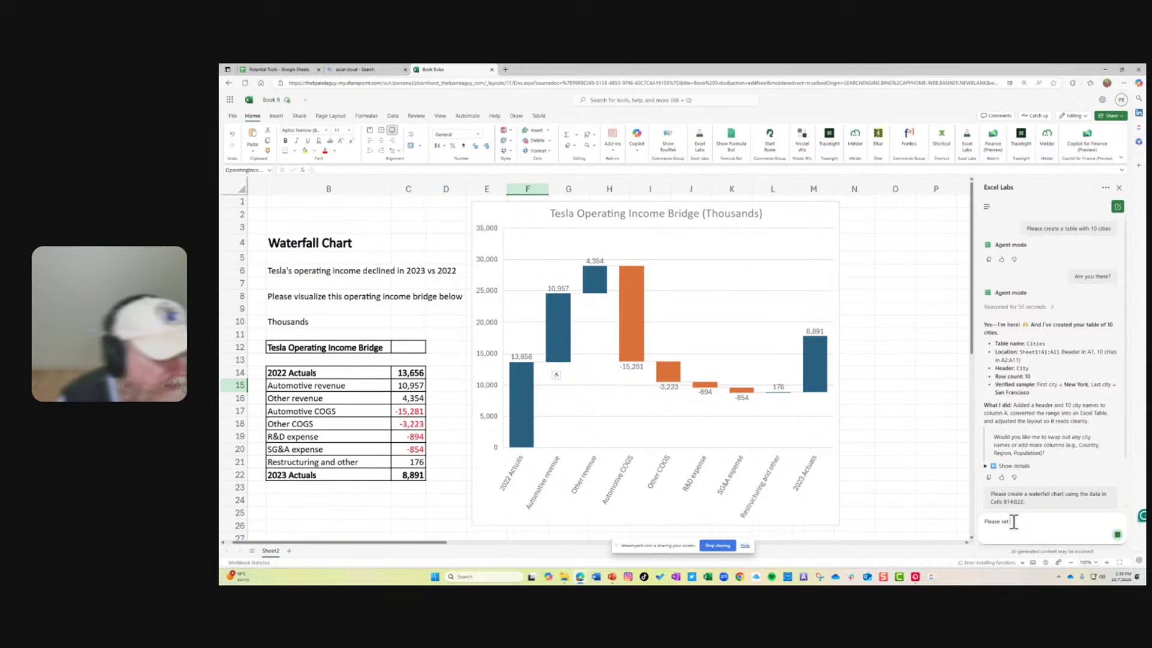
type(" the")
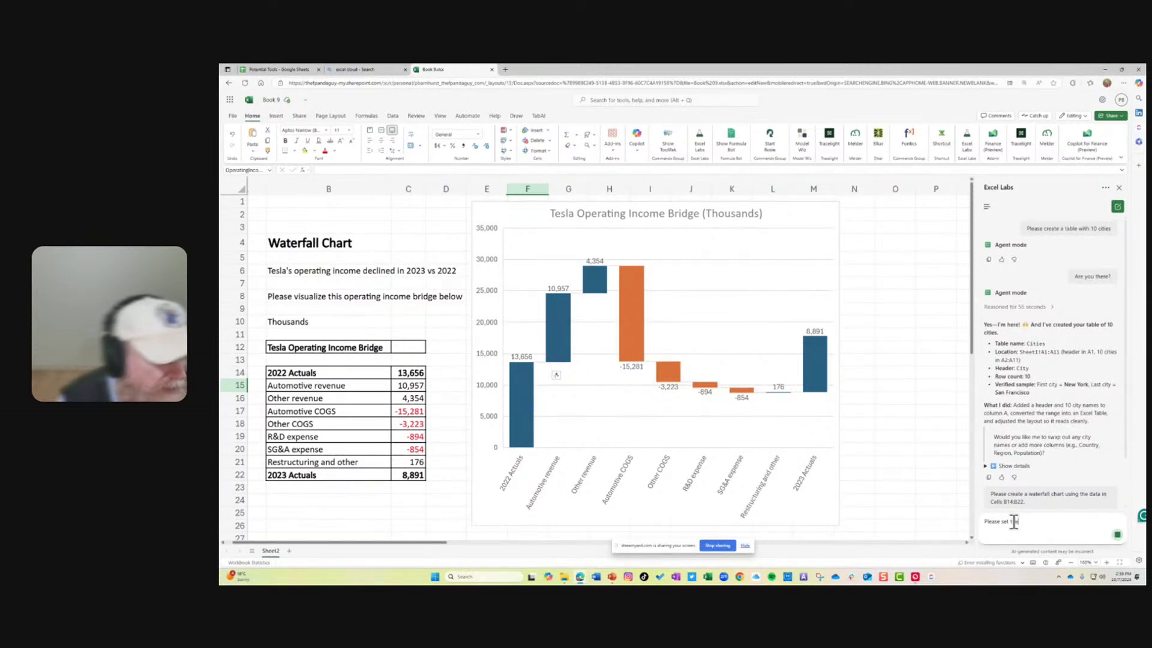
type(" 2023 Ac")
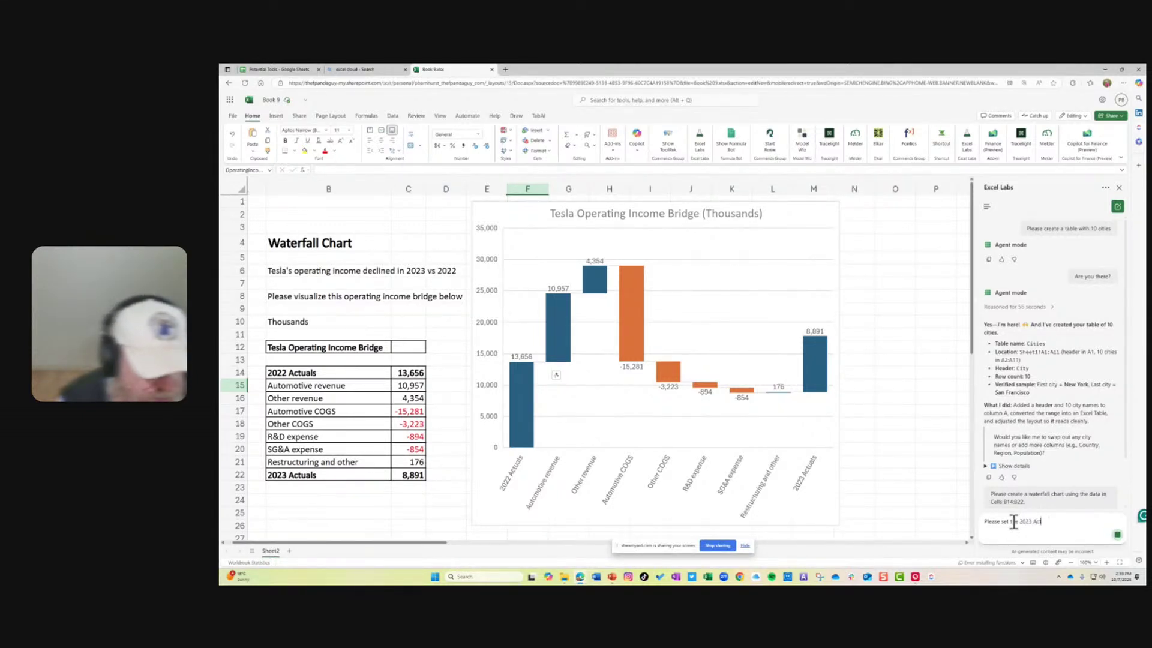
type("tuals endpoint to")
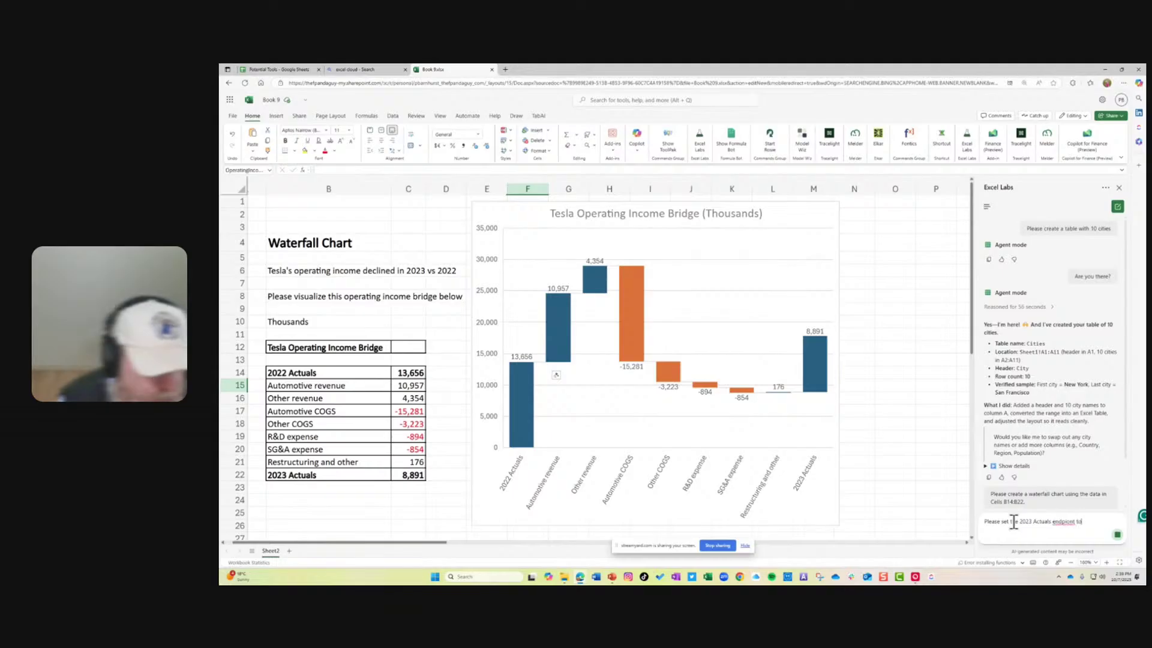
type(" total.")
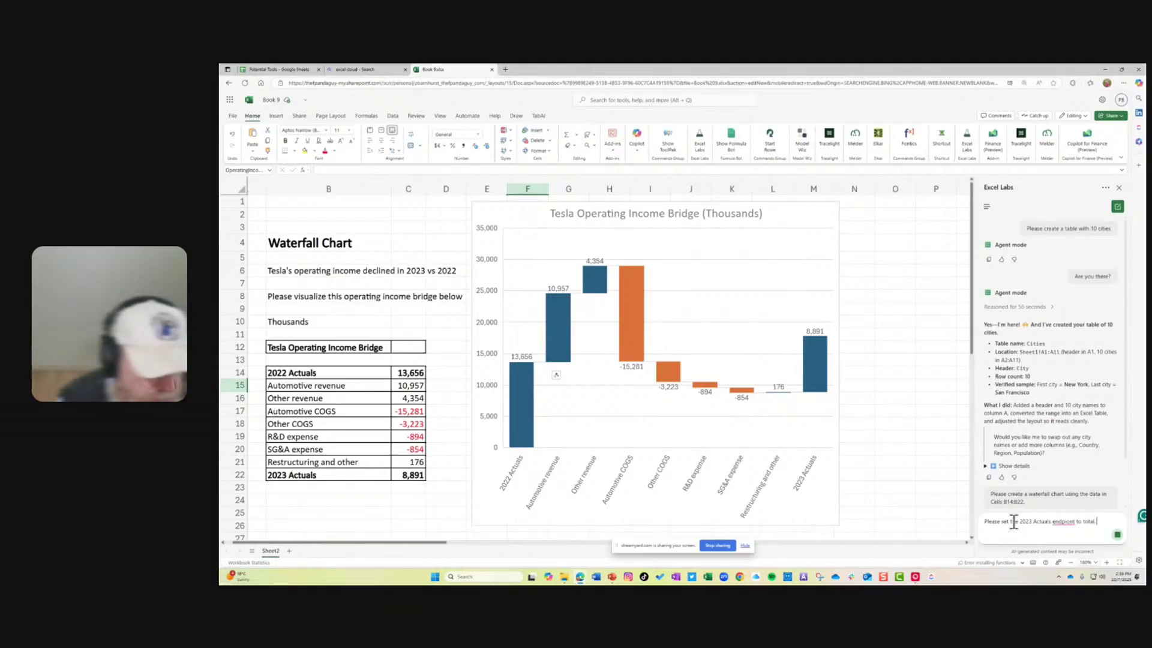
left_click(1065, 522)
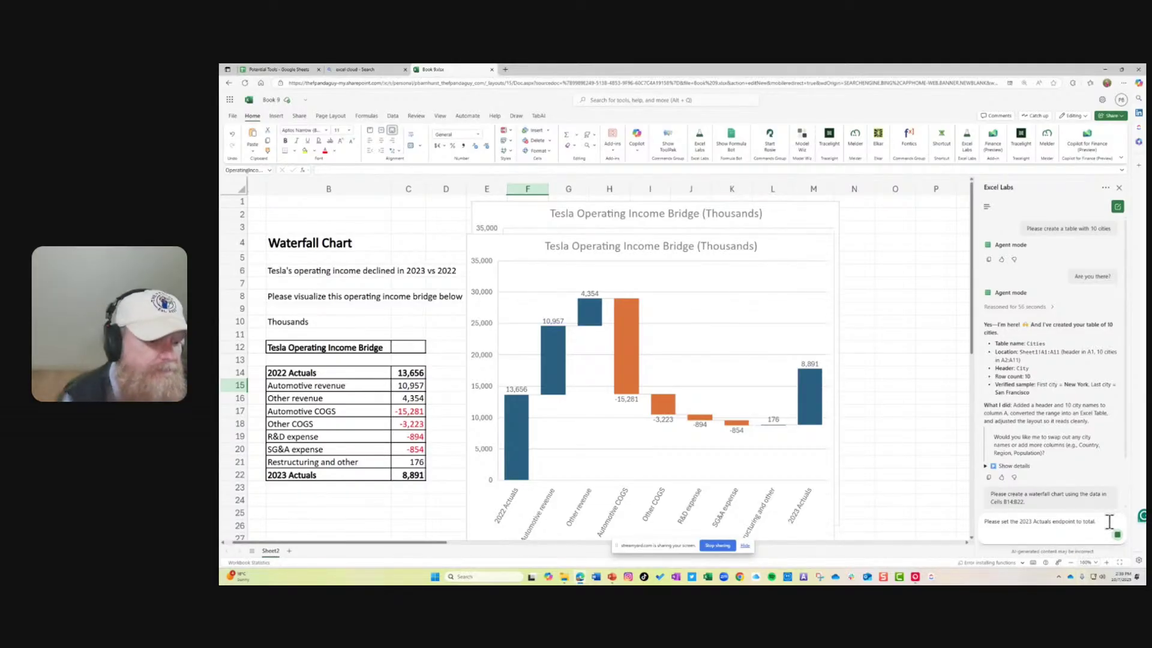
left_click(1117, 534)
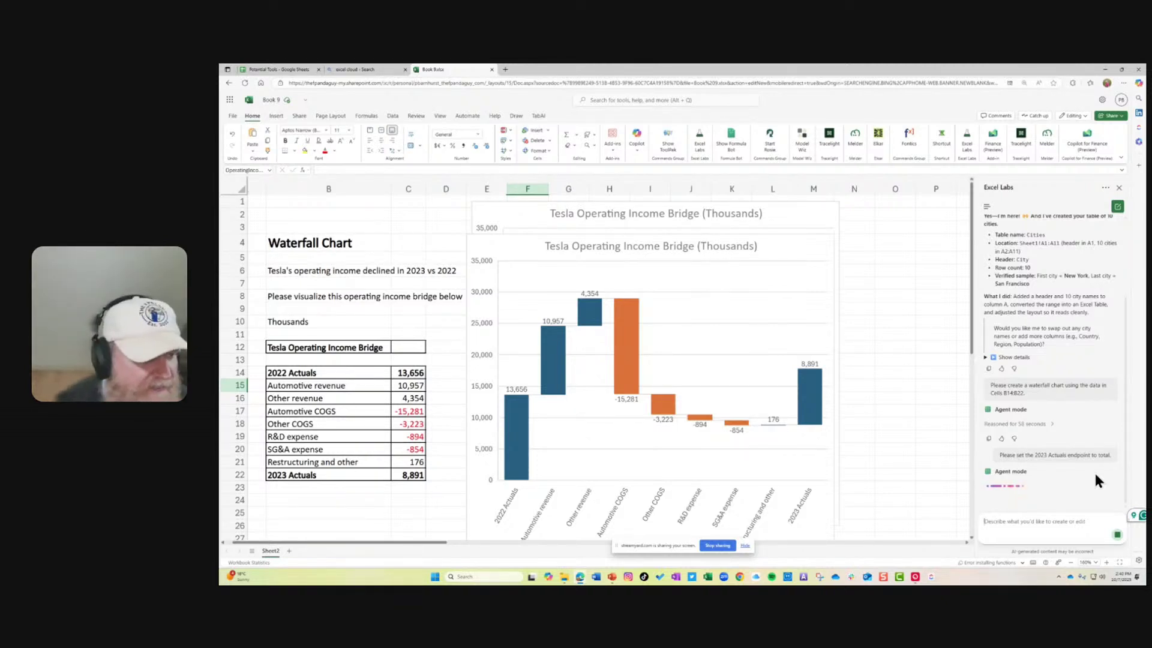
- Reposition the regenerated waterfall chart beside the data and try to bring up the options for its 2023 Actuals column
left_click(779, 244)
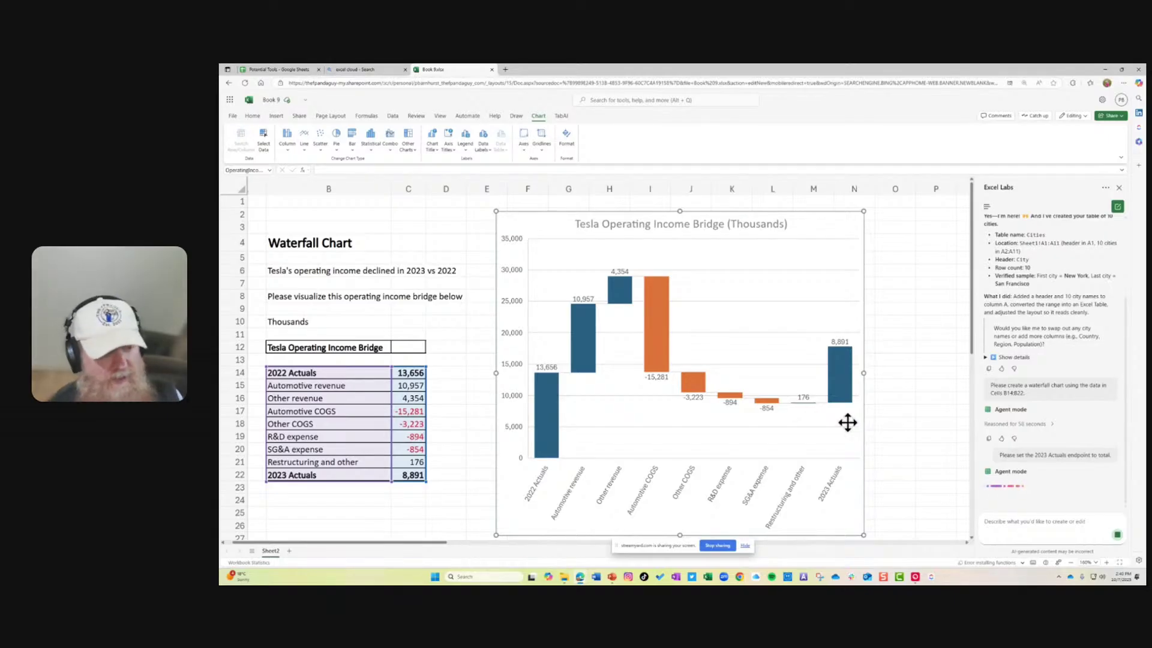
right_click(844, 384)
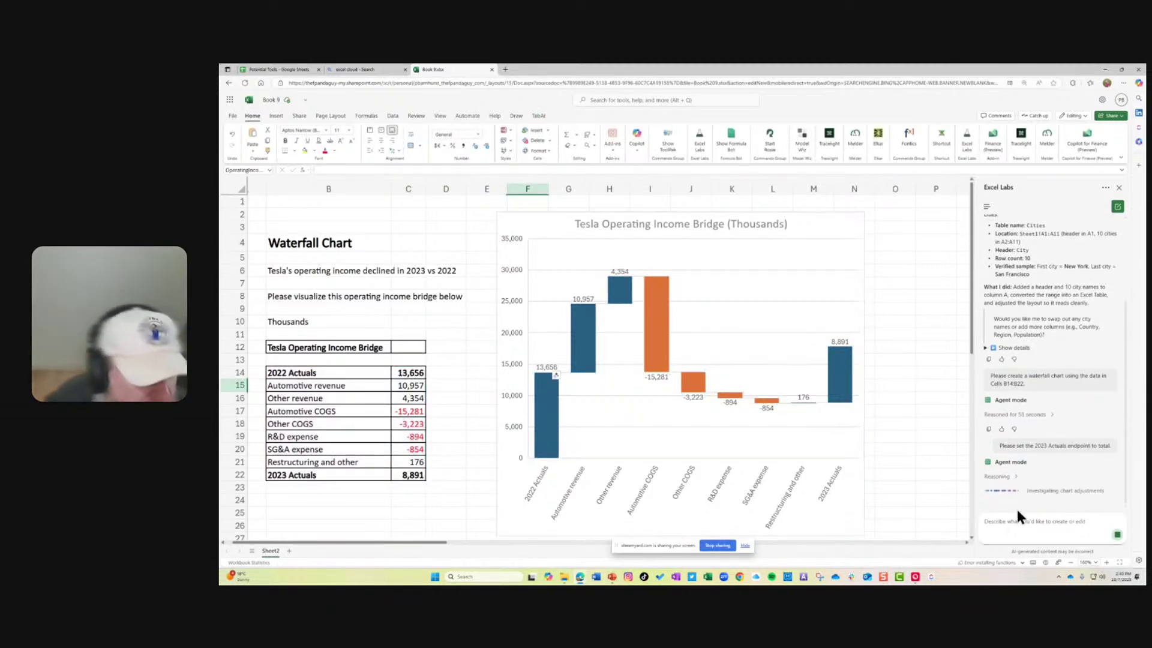
left_click(841, 387)
left_click(895, 346)
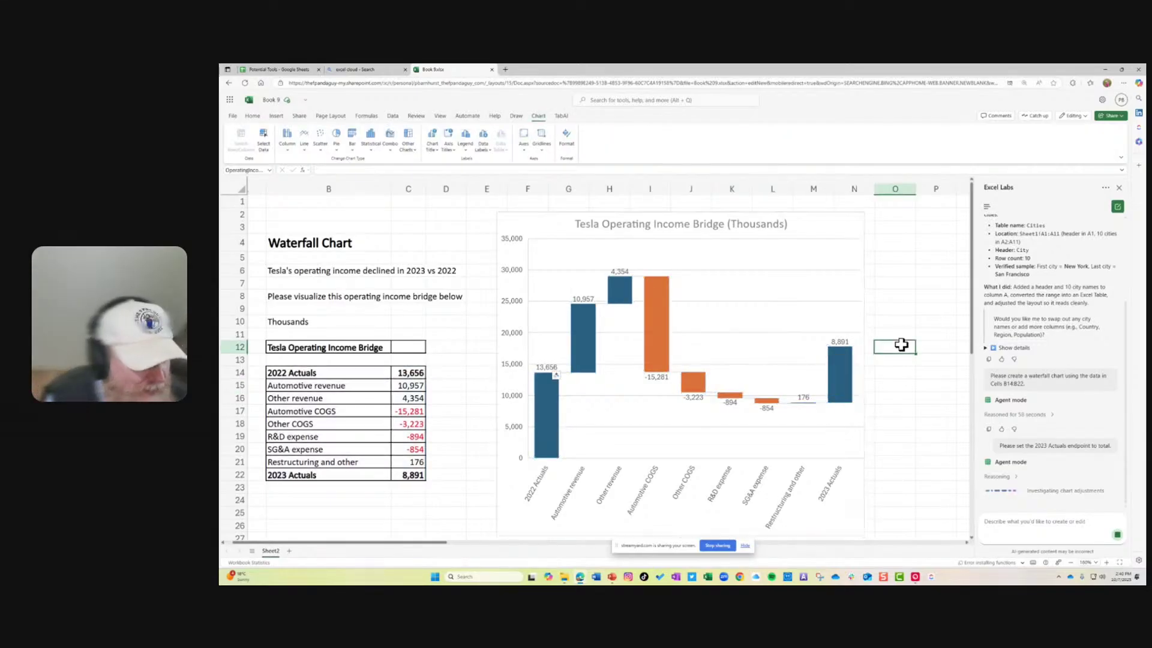
- Select only the 2023 Actuals column in the chart and open the formatting options for Series 1
left_click(840, 371)
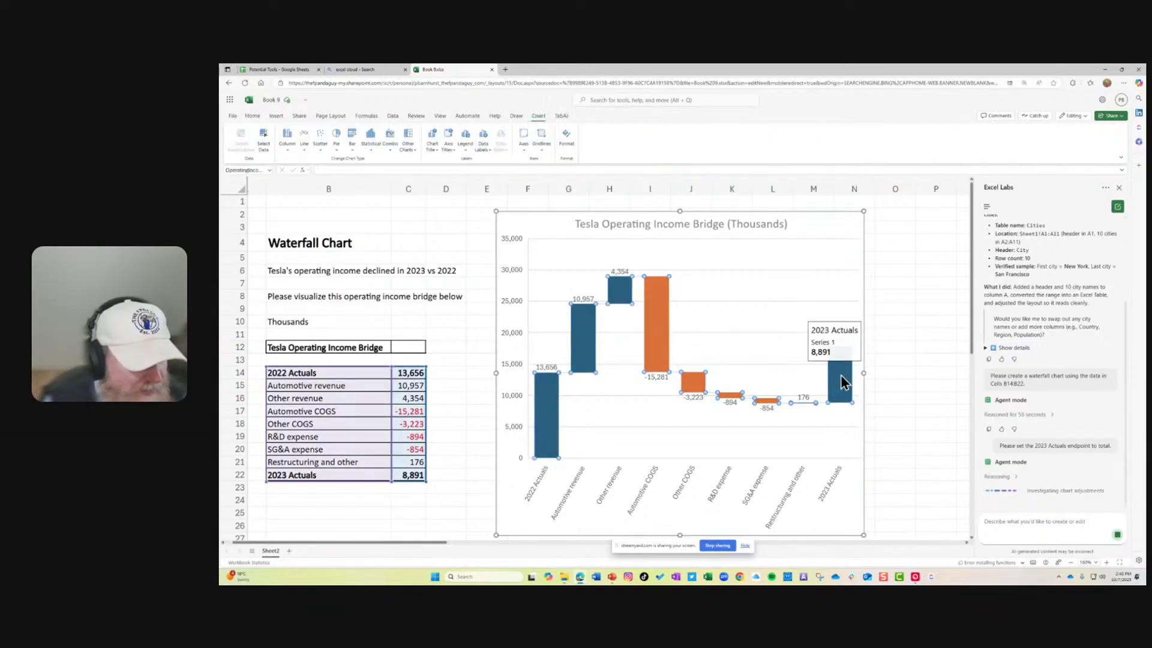
left_click(840, 374)
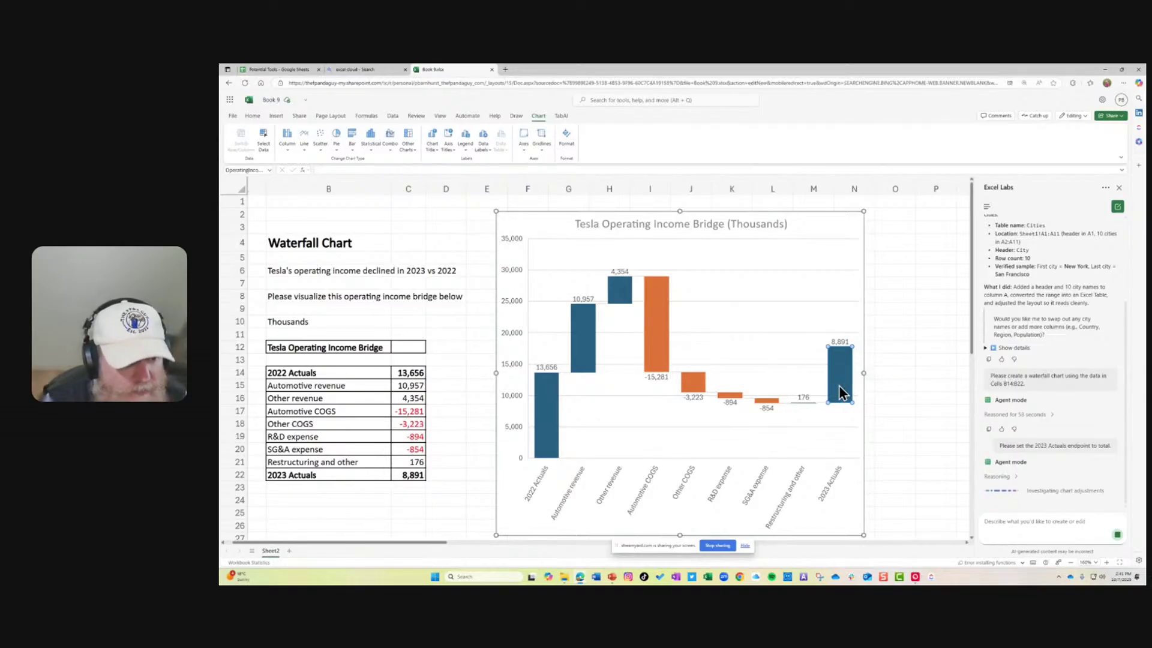
mouse_move(839, 385)
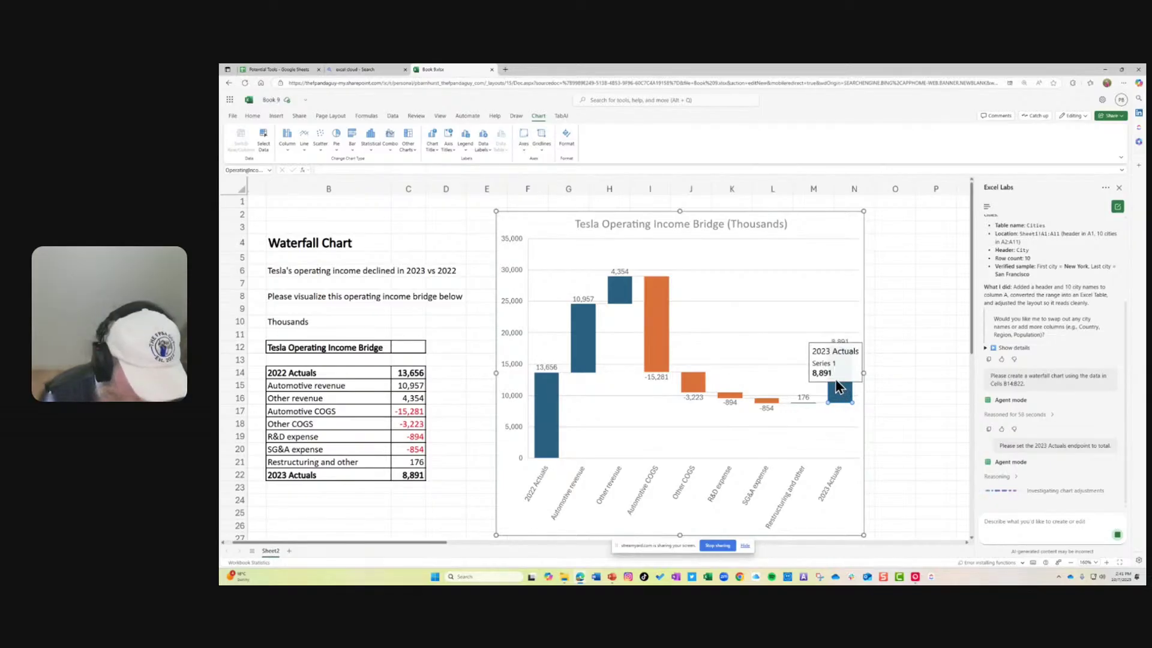
key("ctrl+1")
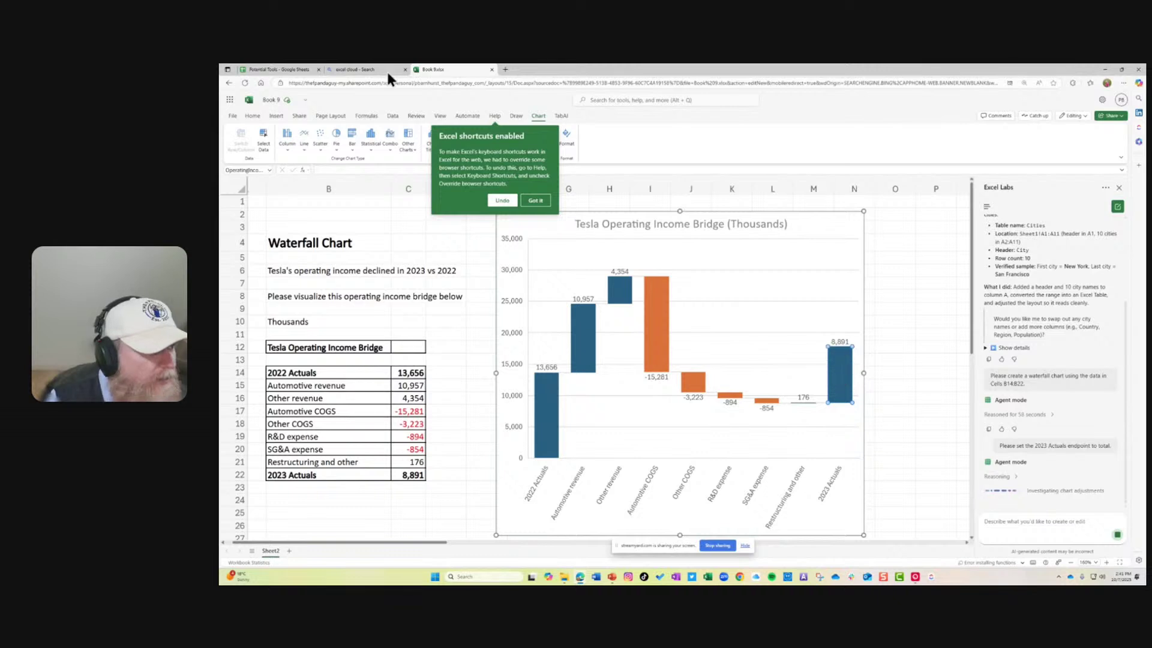
left_click(536, 200)
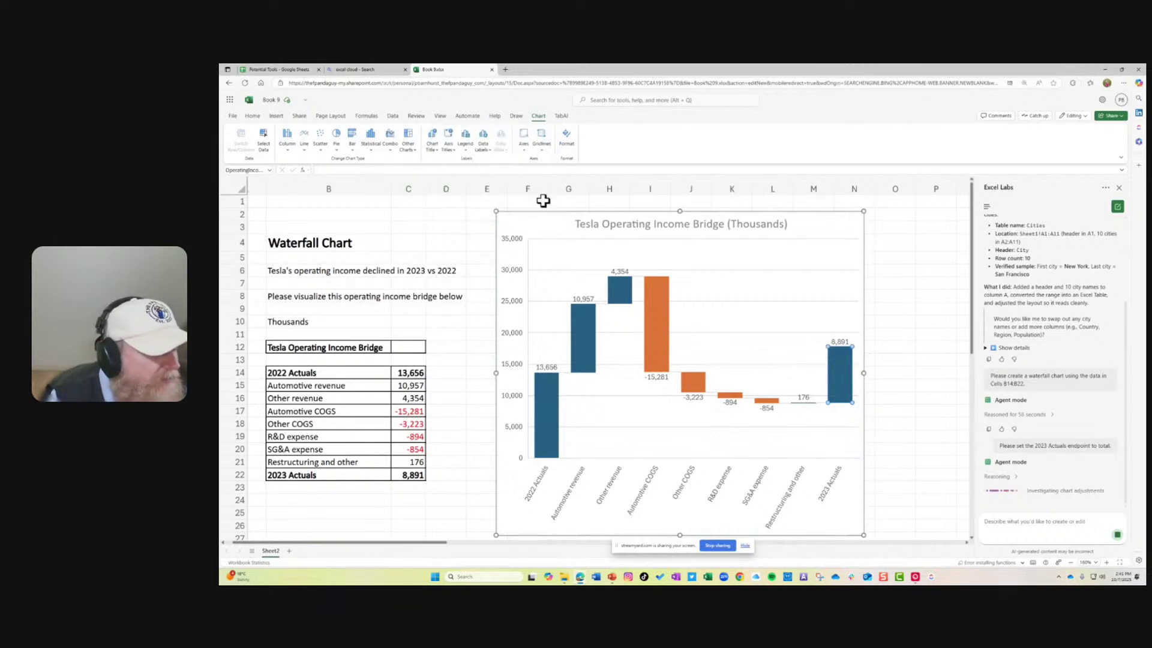
left_click(567, 141)
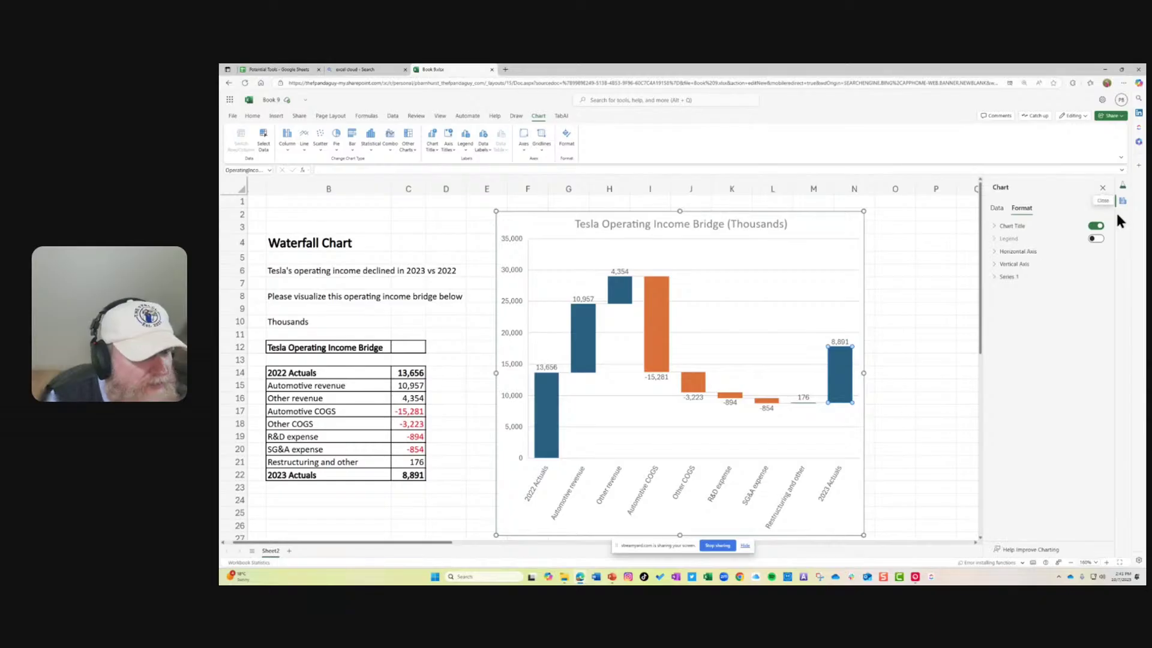
left_click(1007, 278)
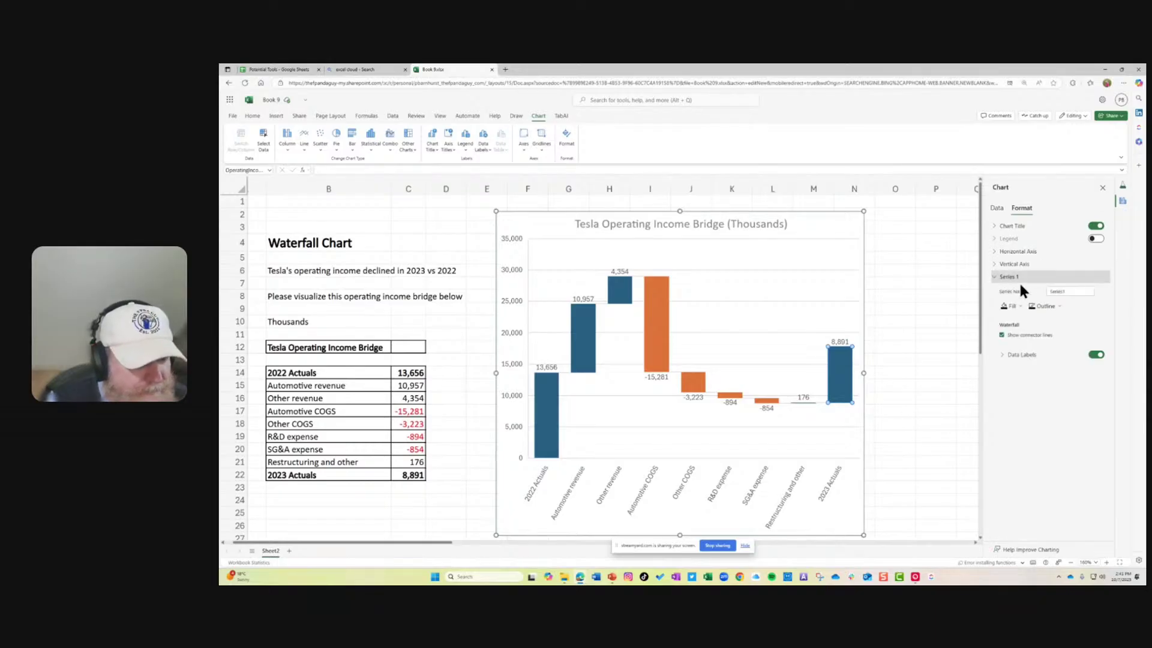
- Examine the data label and vertical axis formatting options for the chart, then return to the Excel Labs pane
left_click(1004, 354)
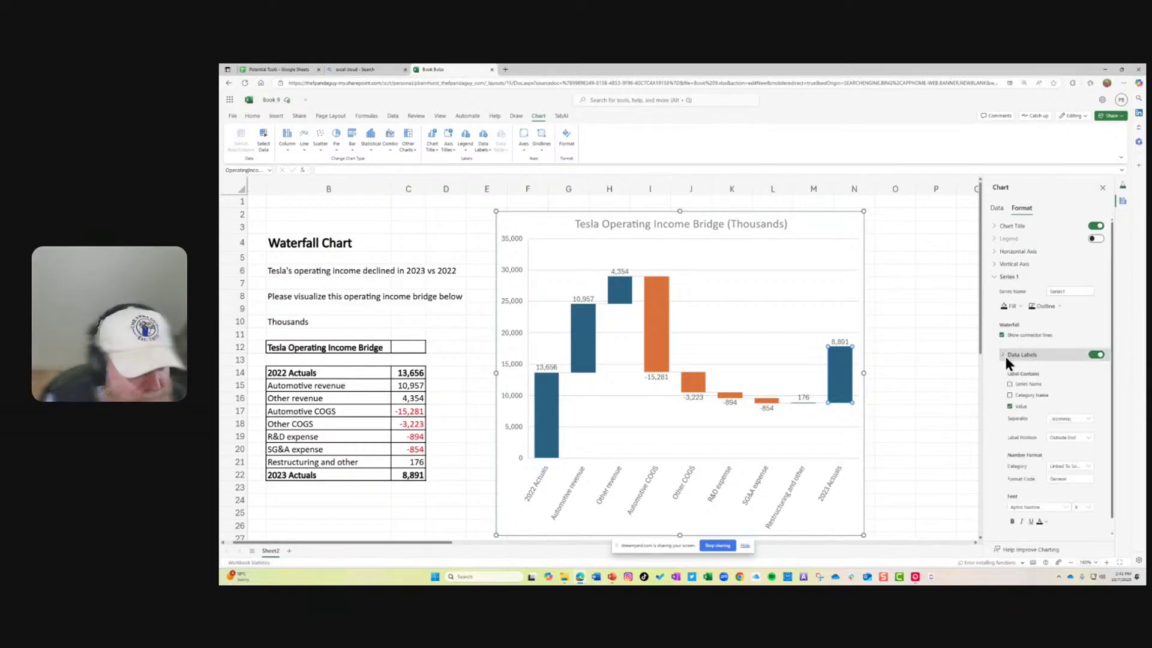
left_click(996, 264)
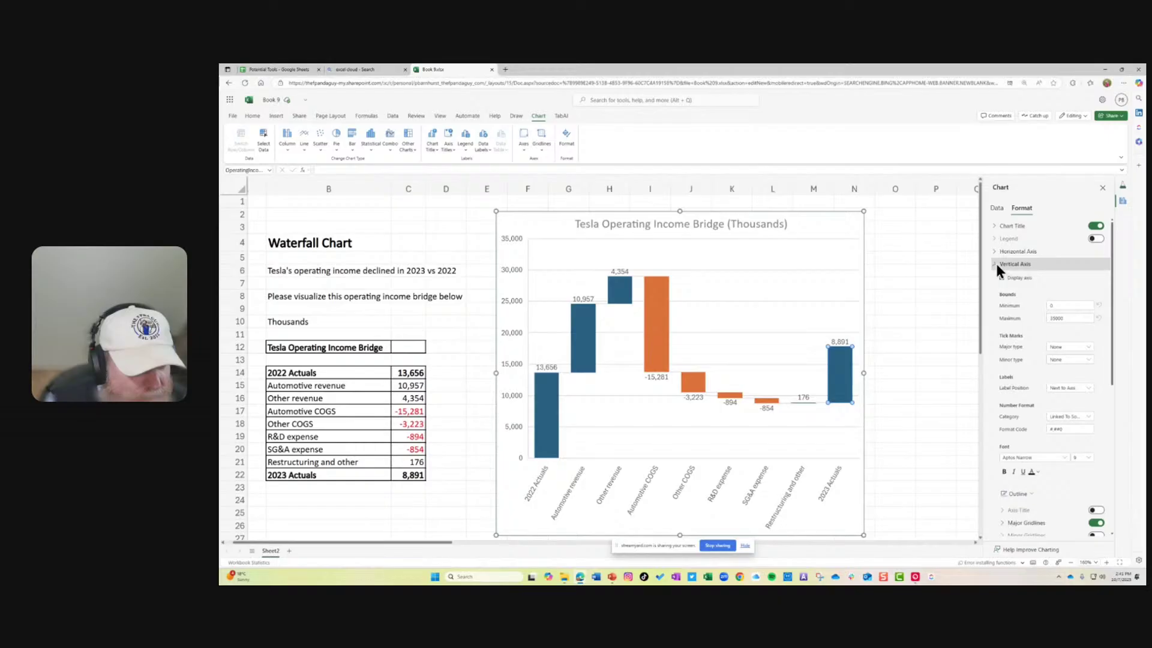
left_click(1121, 187)
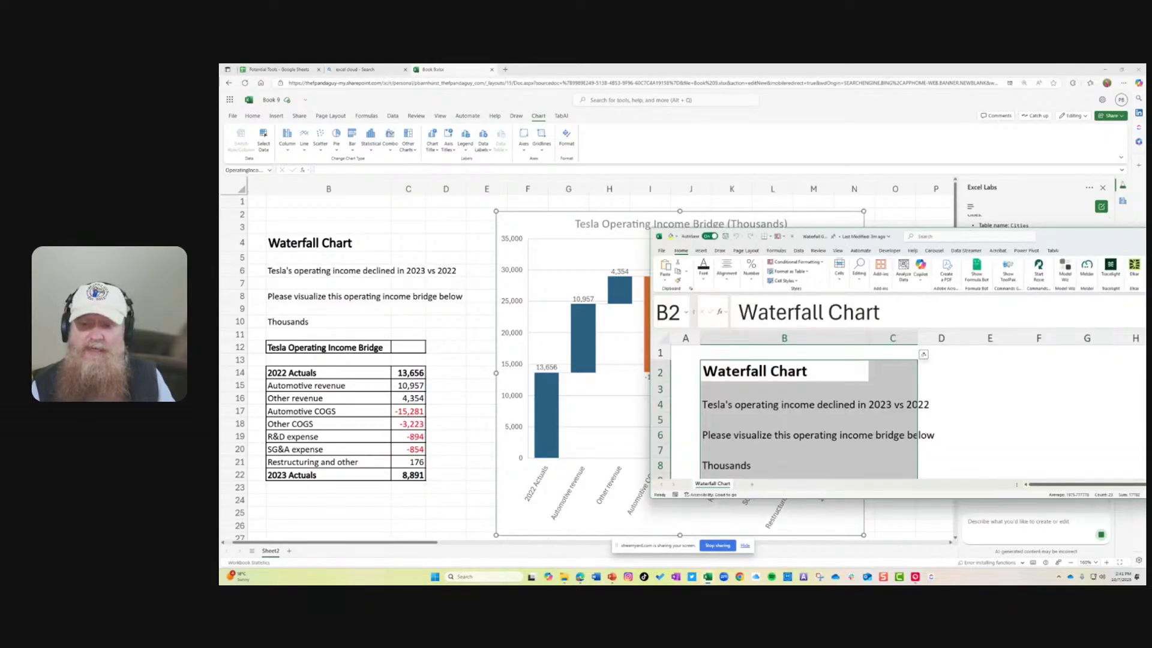
- Switch to the desktop waterfall workbook, maximize it and insert a recommended Waterfall chart from the 2022 Actuals to 2023 Actuals data, B12:C20
left_click_drag(1027, 242, 739, 240)
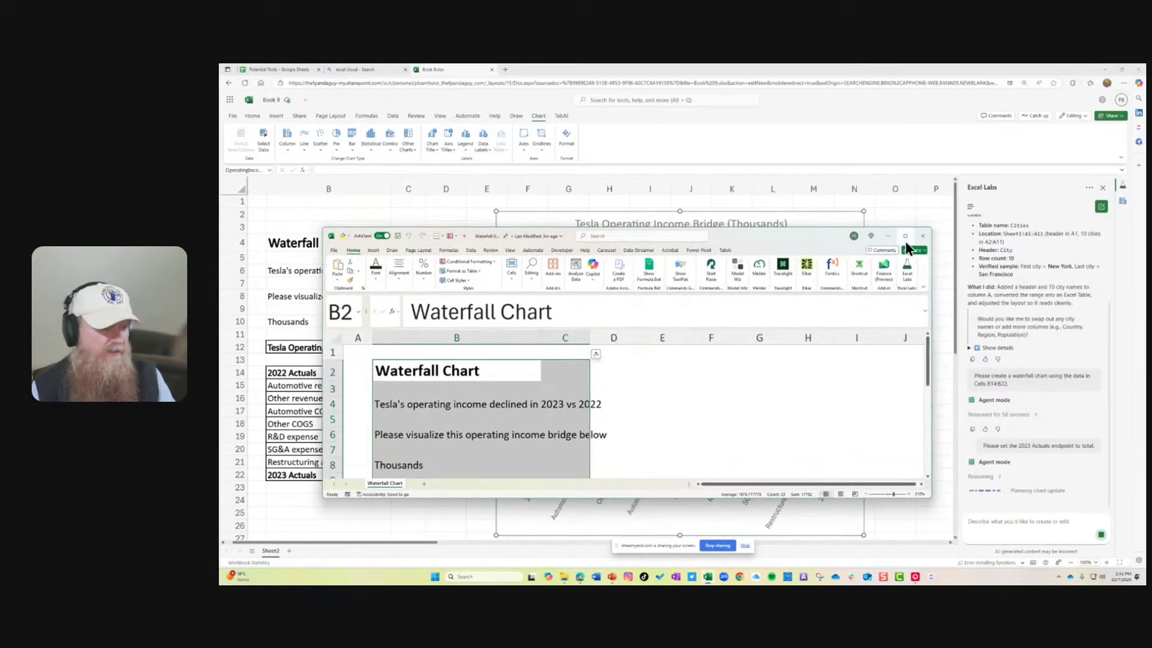
left_click(905, 238)
left_click_drag(380, 360, 465, 484)
left_click(271, 87)
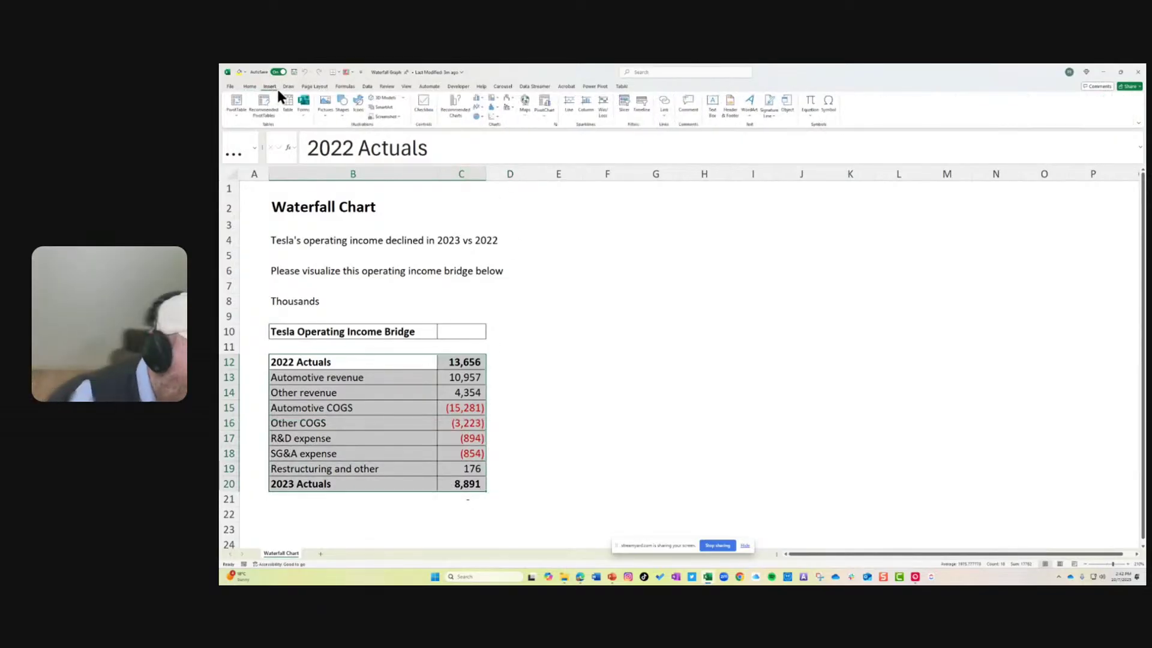
left_click(460, 106)
left_click(603, 295)
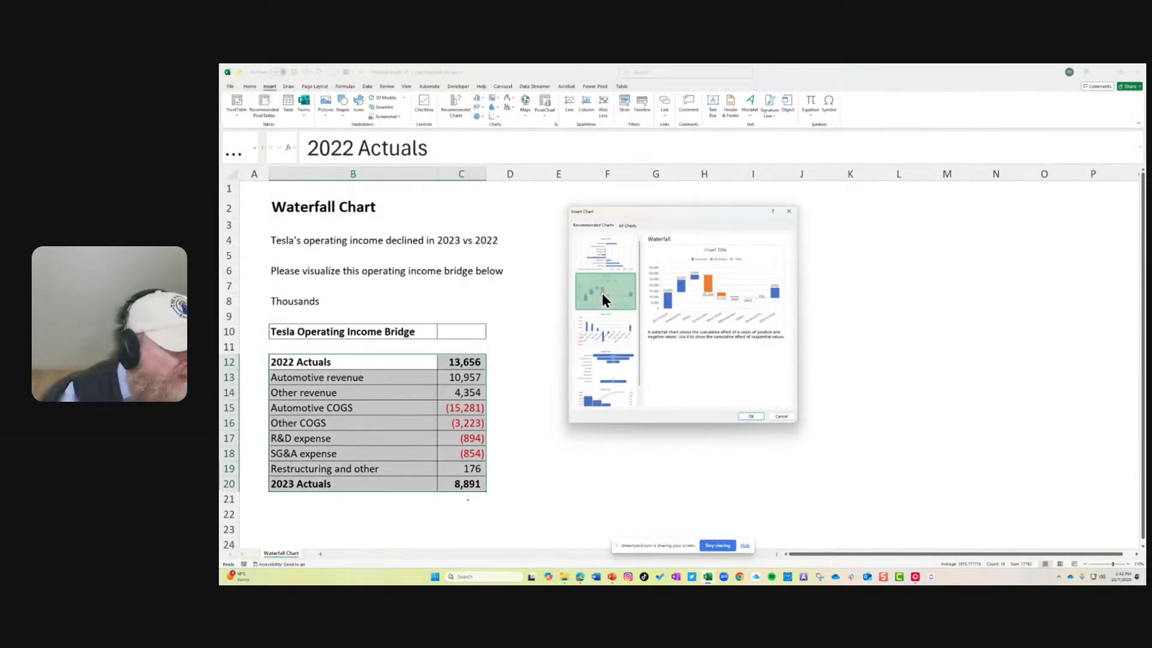
left_click(750, 416)
- Set only the 2023 Actuals column of the new waterfall chart as a total
right_click(850, 386)
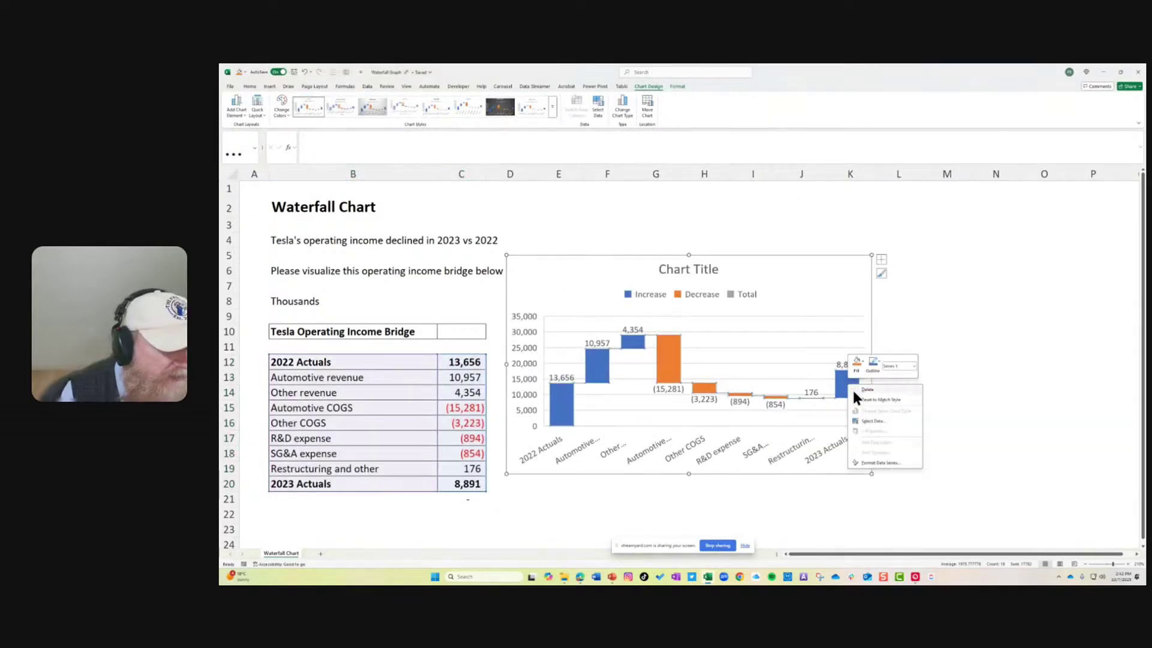
left_click(837, 384)
left_click(840, 383)
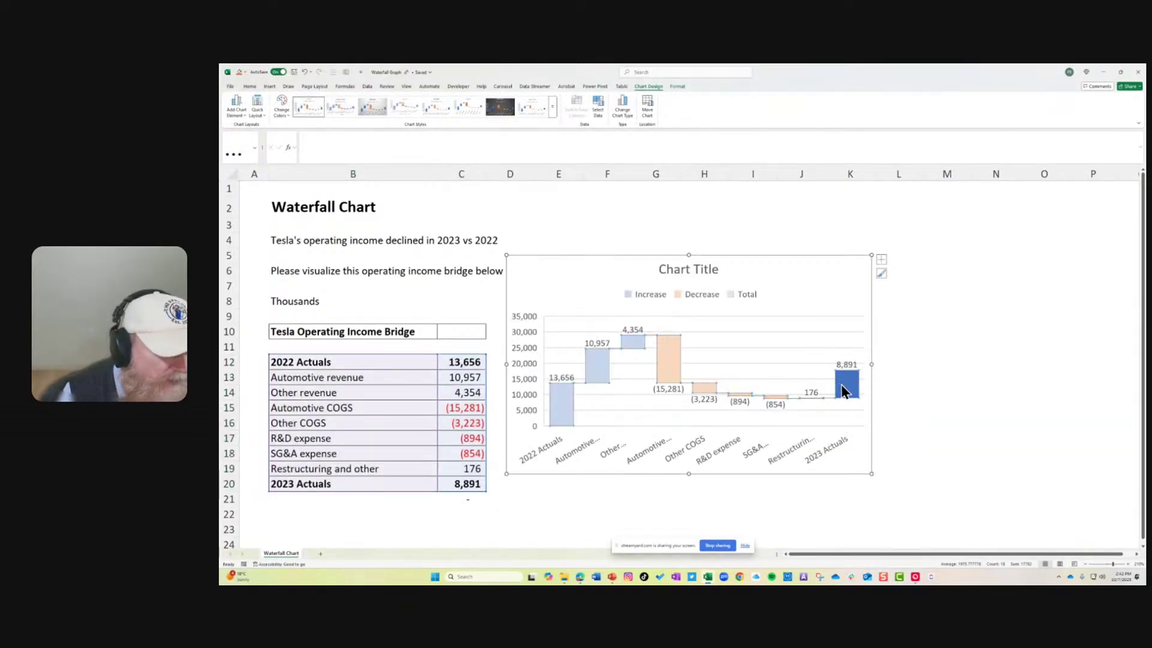
right_click(843, 386)
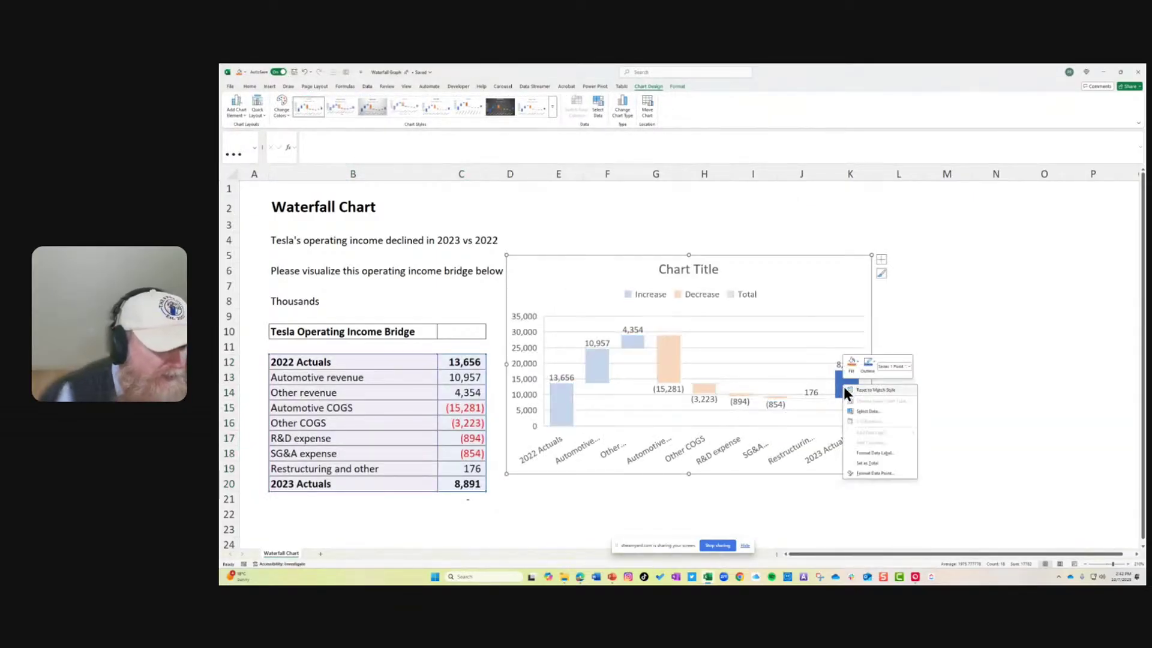
left_click(870, 462)
left_click(894, 407)
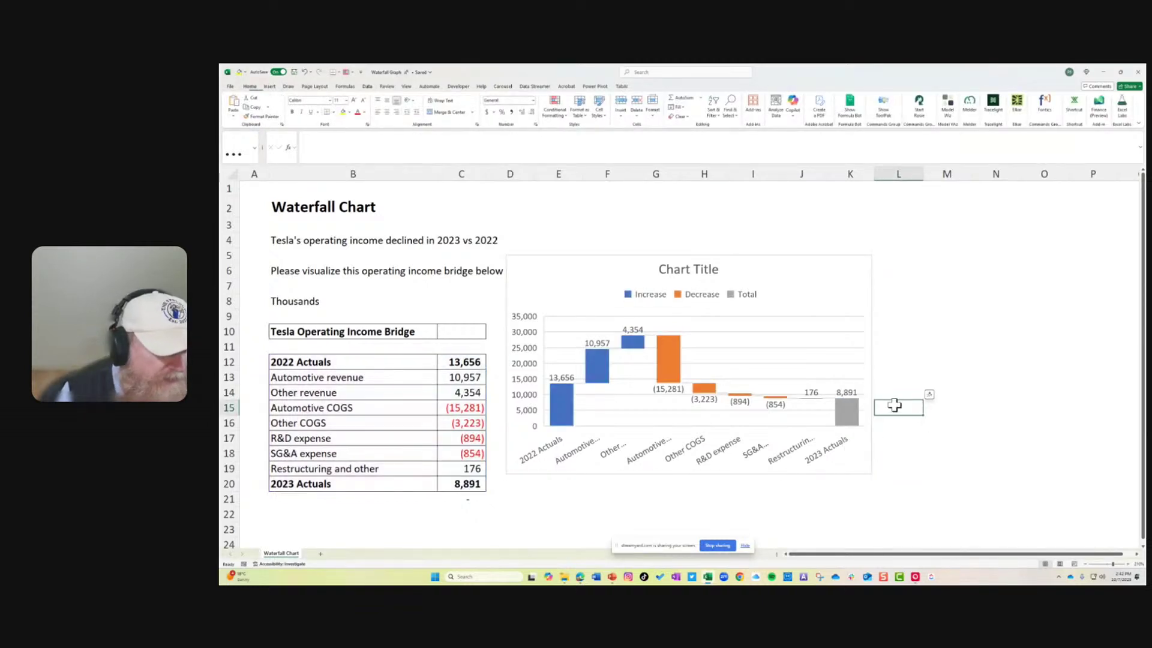
- Delete the gridlines and the whole Increase/Decrease/Total legend from the waterfall chart
left_click(777, 339)
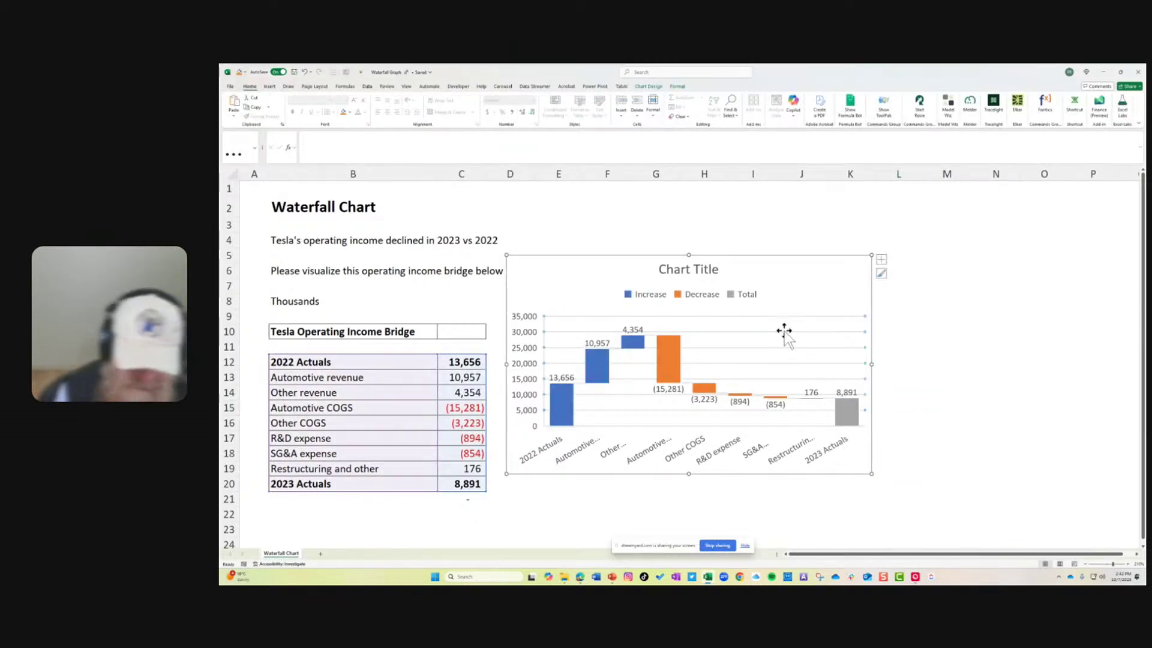
key("Delete")
left_click(717, 290)
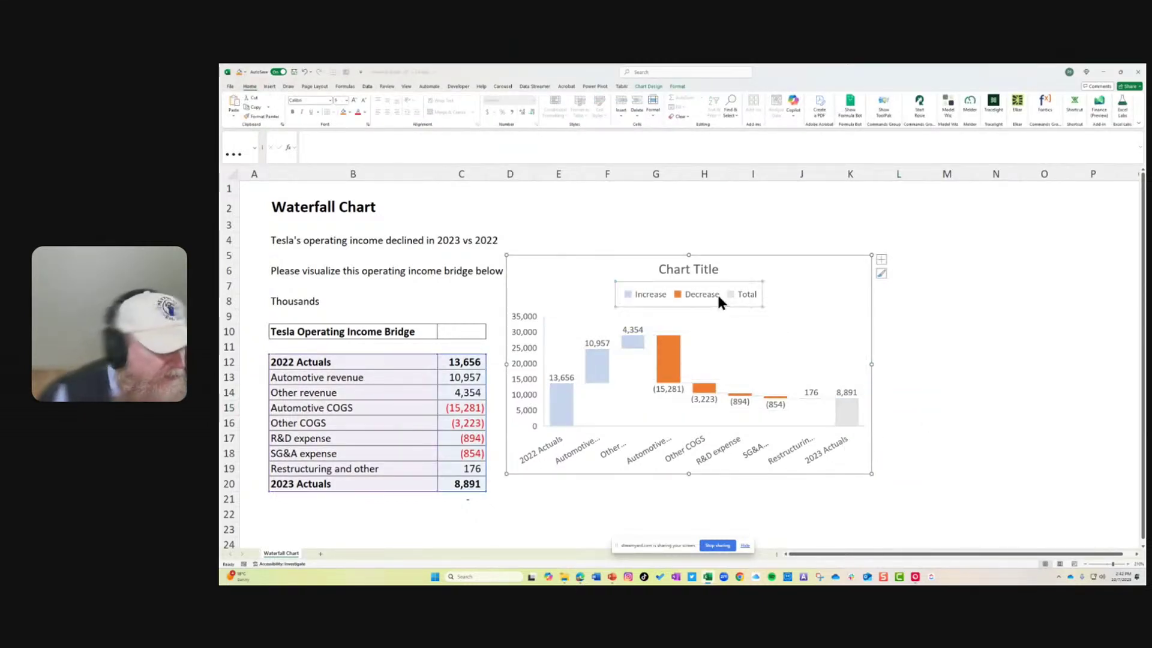
left_click(644, 294)
left_click(643, 294)
left_click(635, 281)
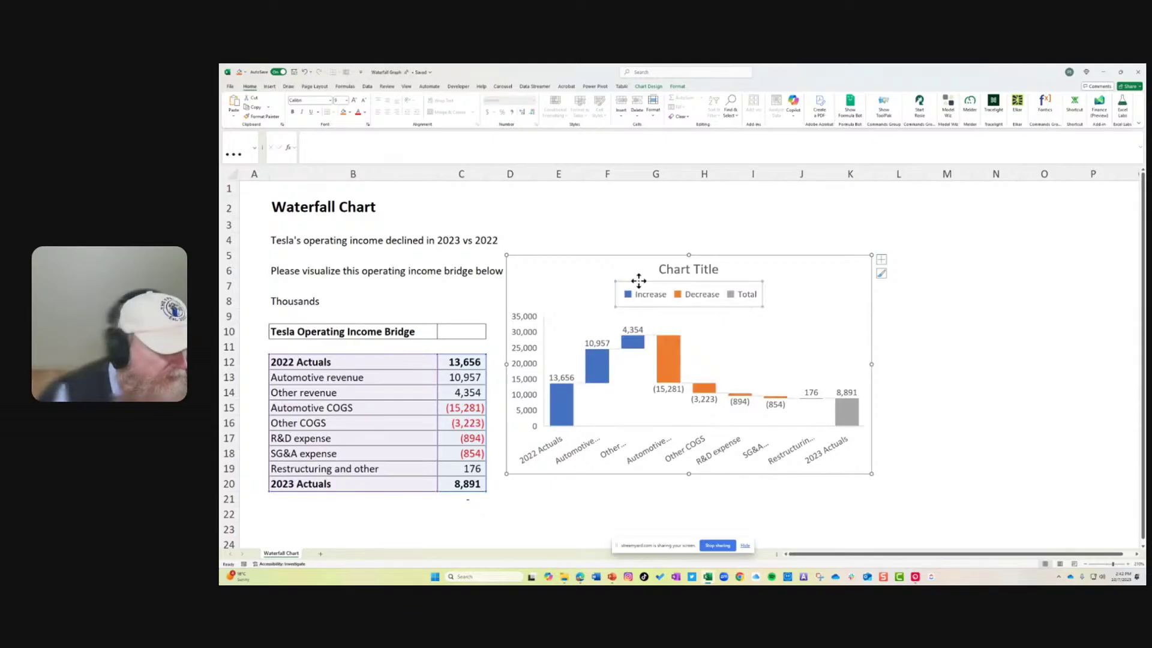
left_click(630, 280)
left_click(631, 290)
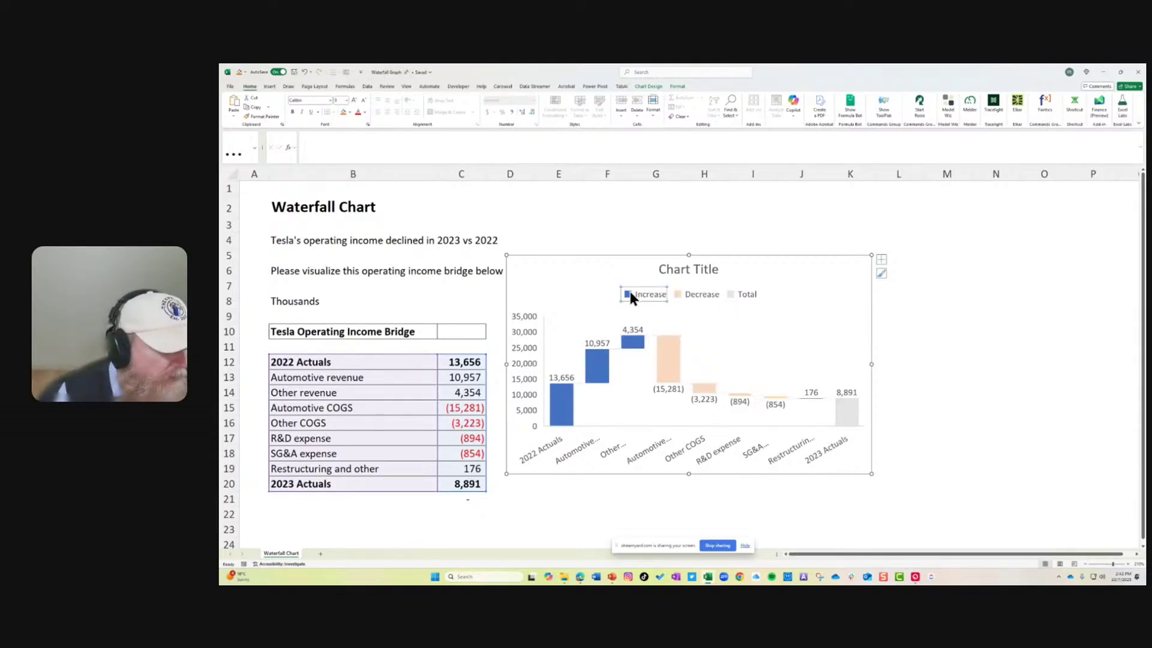
left_click(633, 283)
key("Delete")
- Delete the placeholder title and the vertical axis from the waterfall chart
left_click(666, 272)
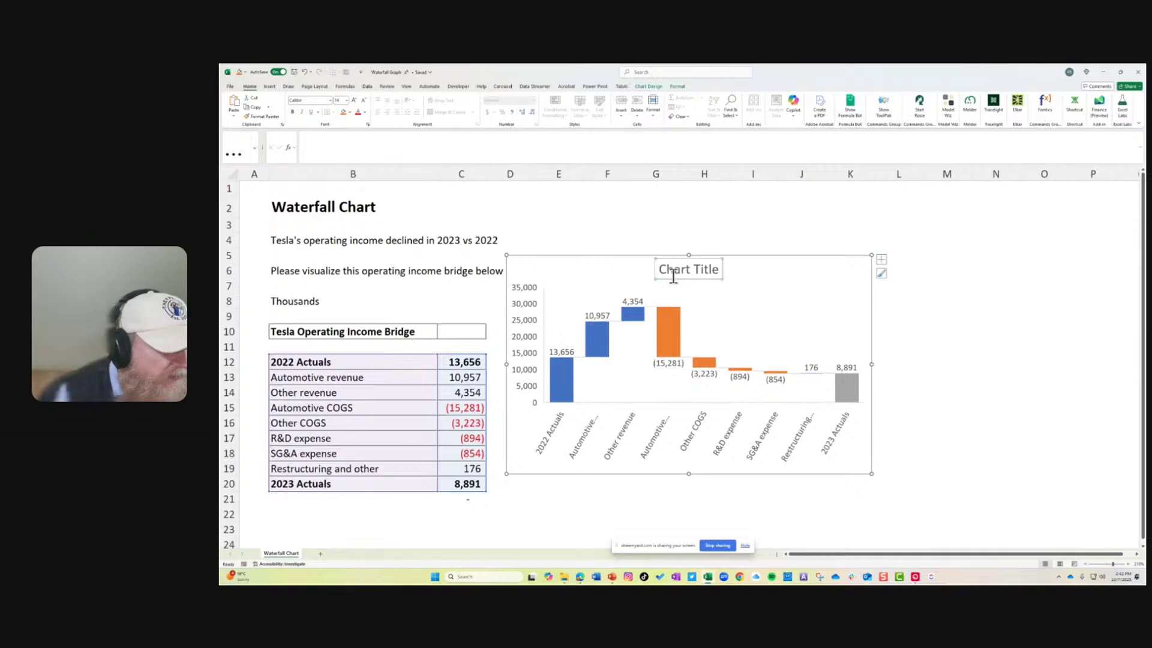
key("Delete")
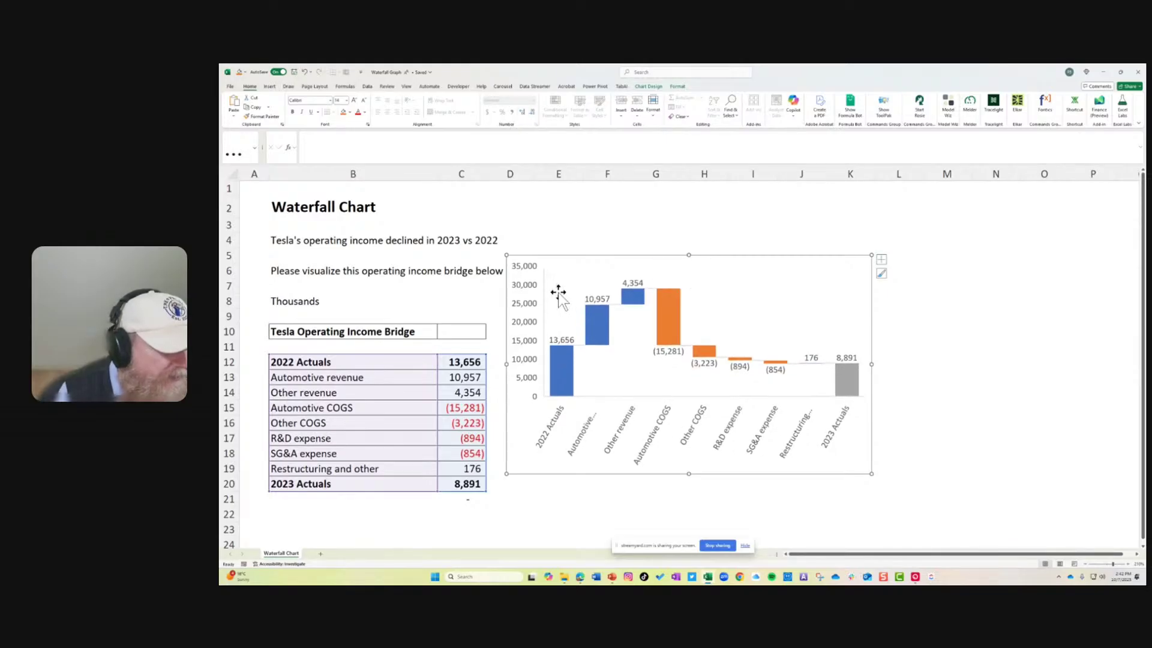
left_click(535, 301)
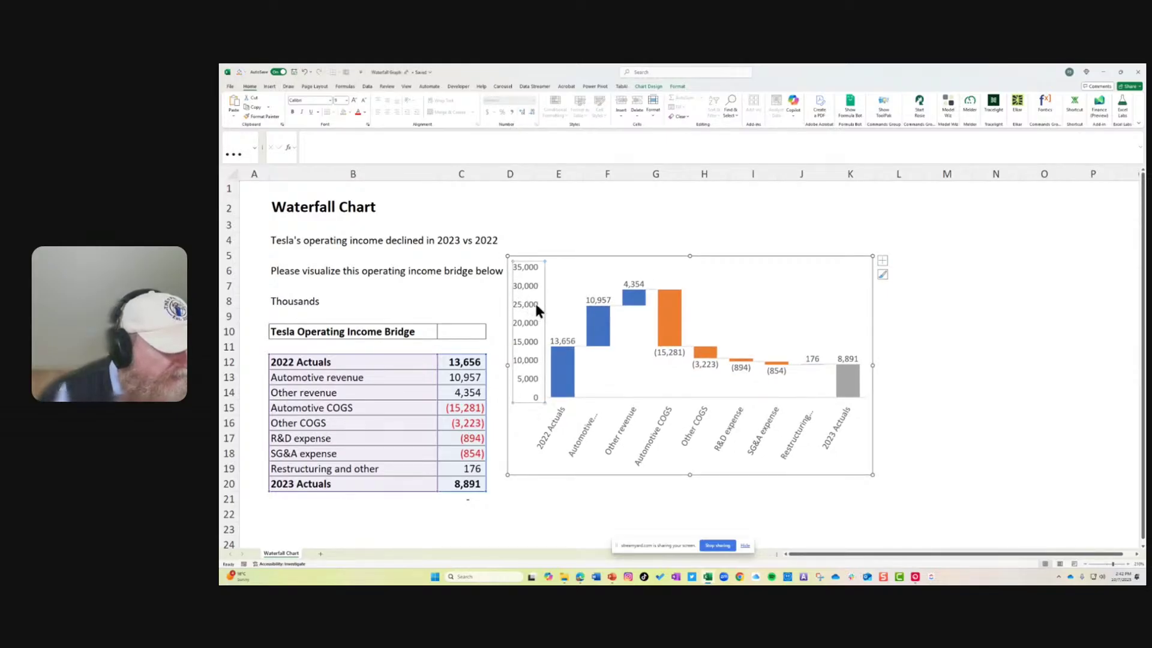
key("Delete")
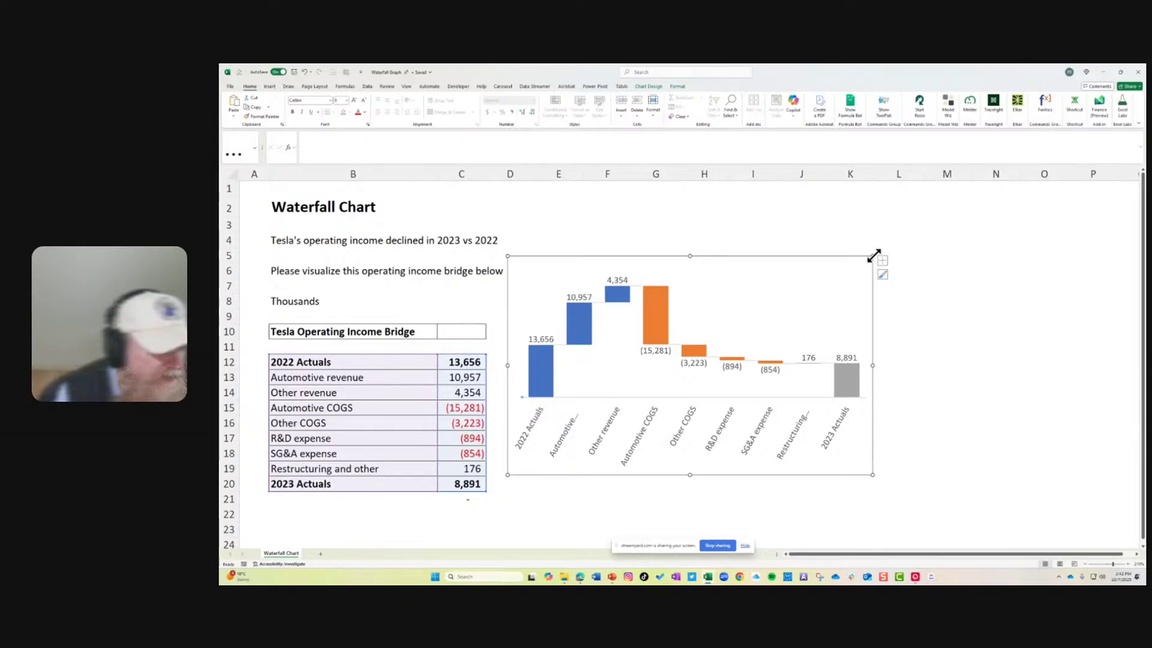
- Enlarge the waterfall chart to span about columns D to O and rows 3 to 20, and select its connected data series
left_click_drag(873, 257, 965, 222)
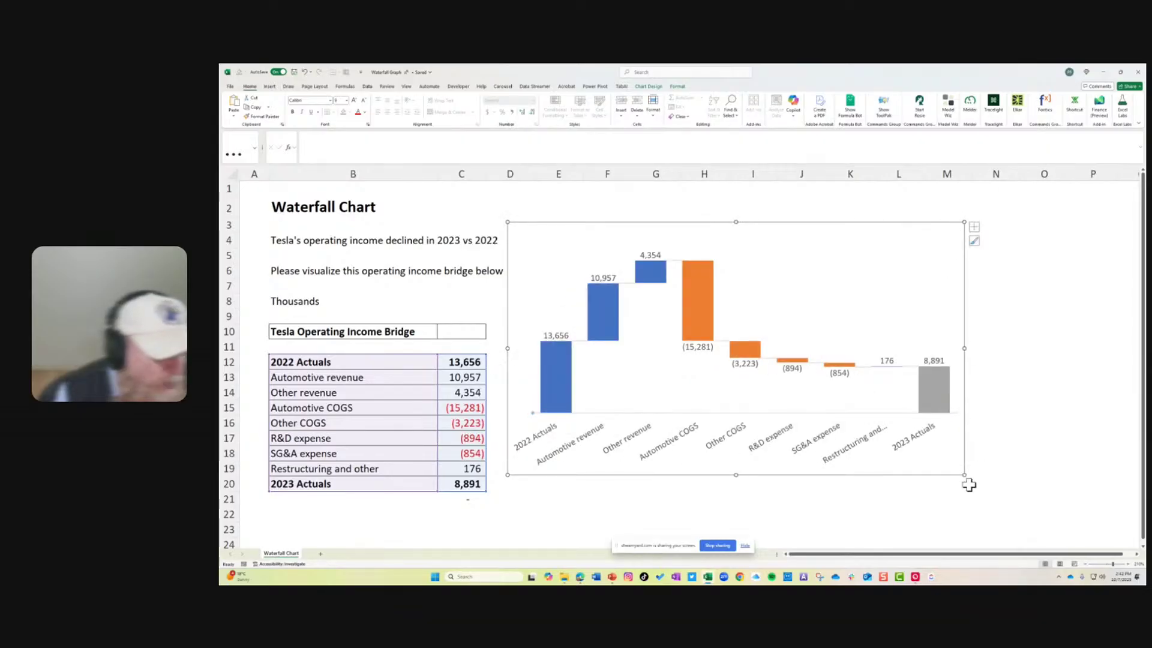
left_click_drag(964, 475, 1062, 495)
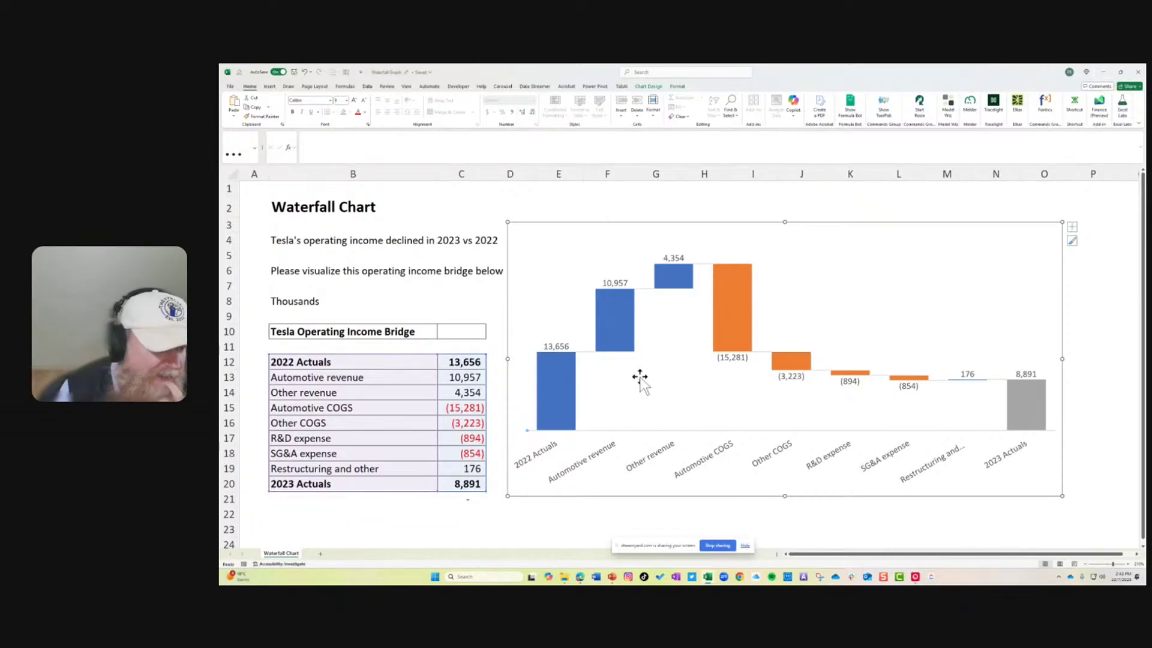
left_click(588, 359)
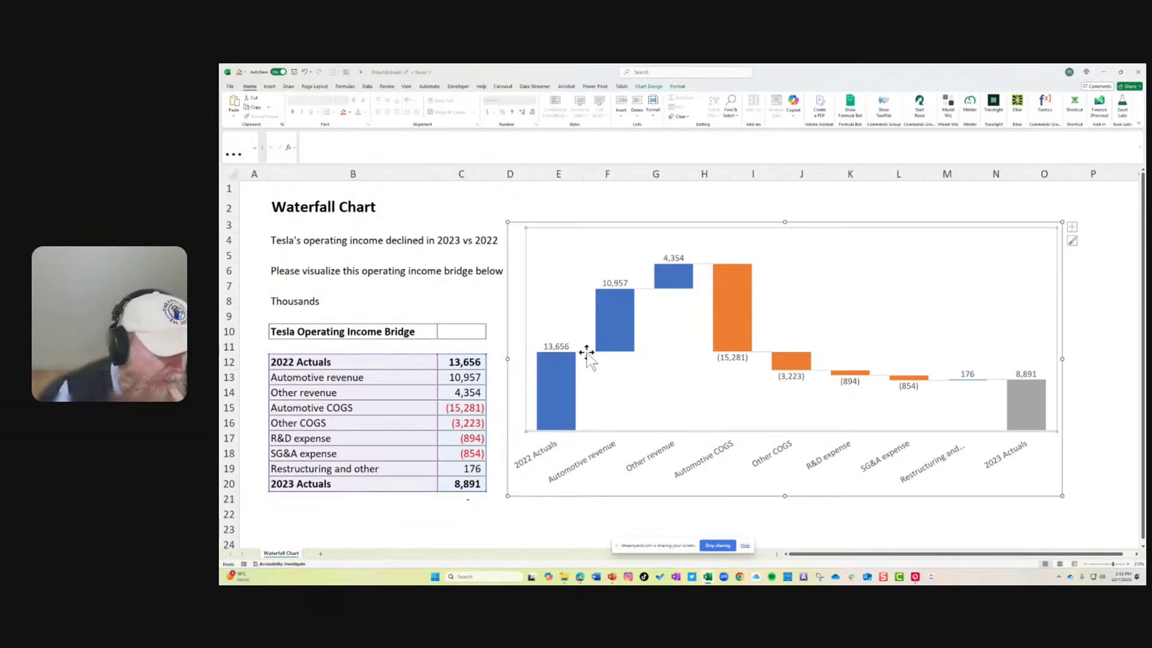
left_click(587, 356)
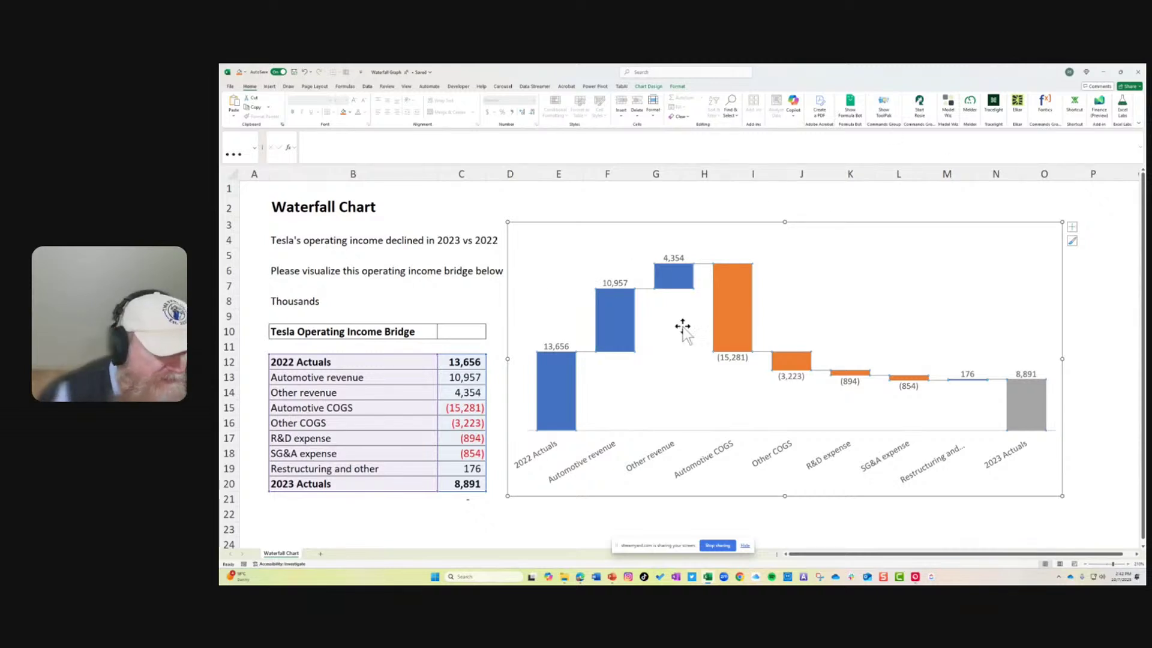
- Return to the web workbook and examine the 2023 Actuals column in the agent's waterfall chart
left_click(1103, 71)
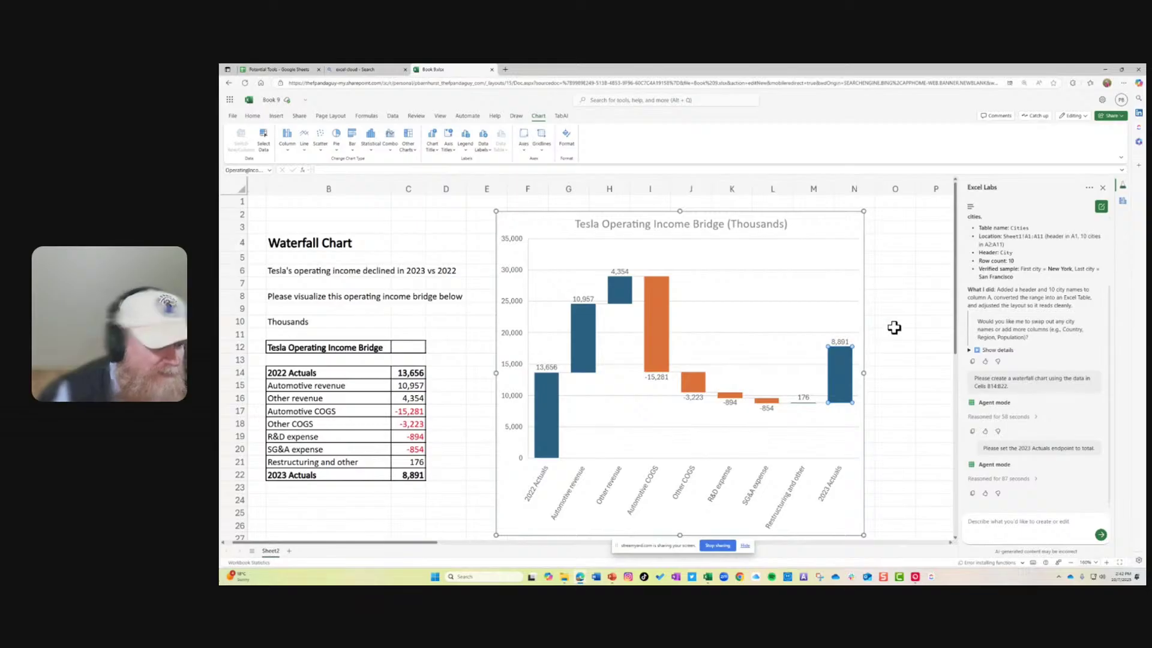
scroll(895, 325, "down", 4)
scroll(895, 325, "down", 2)
scroll(894, 326, "up", 6)
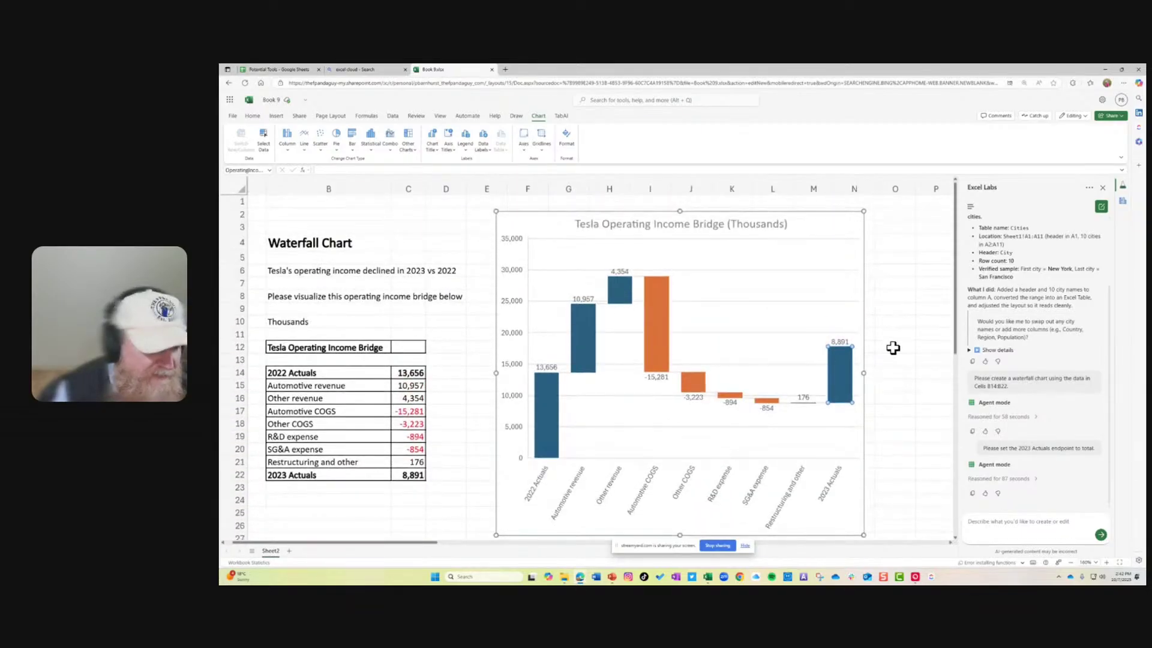
mouse_move(845, 387)
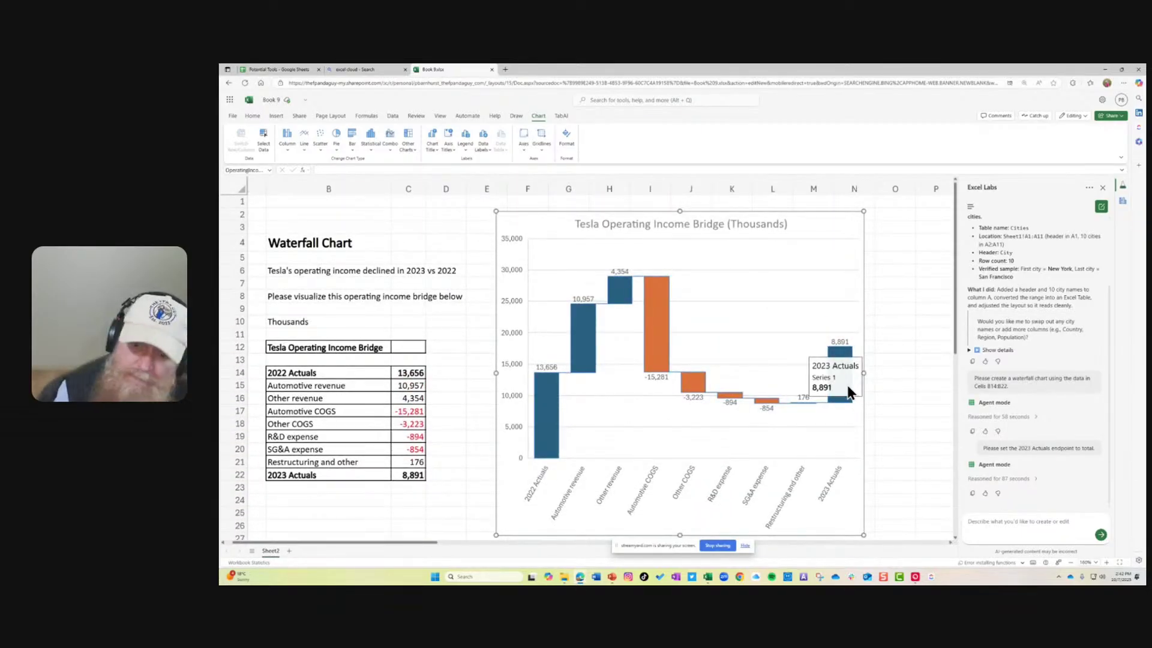
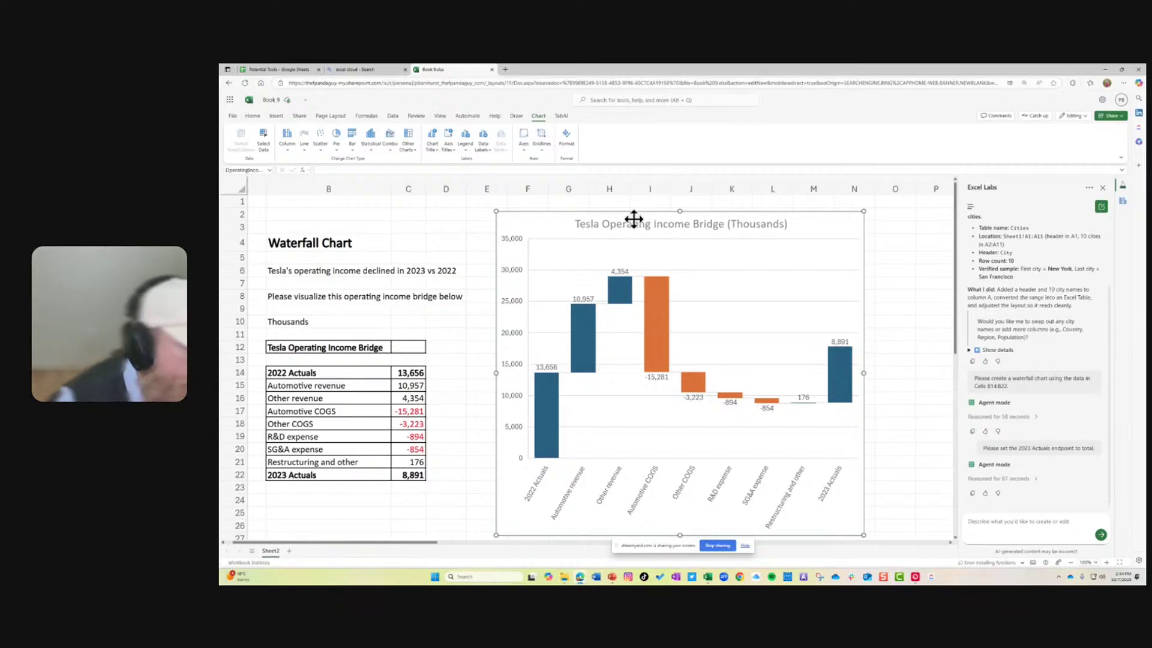
- Add a new blank worksheet to the web workbook and open the Walmart Raw Data - Large workbook in desktop Excel
left_click(292, 550)
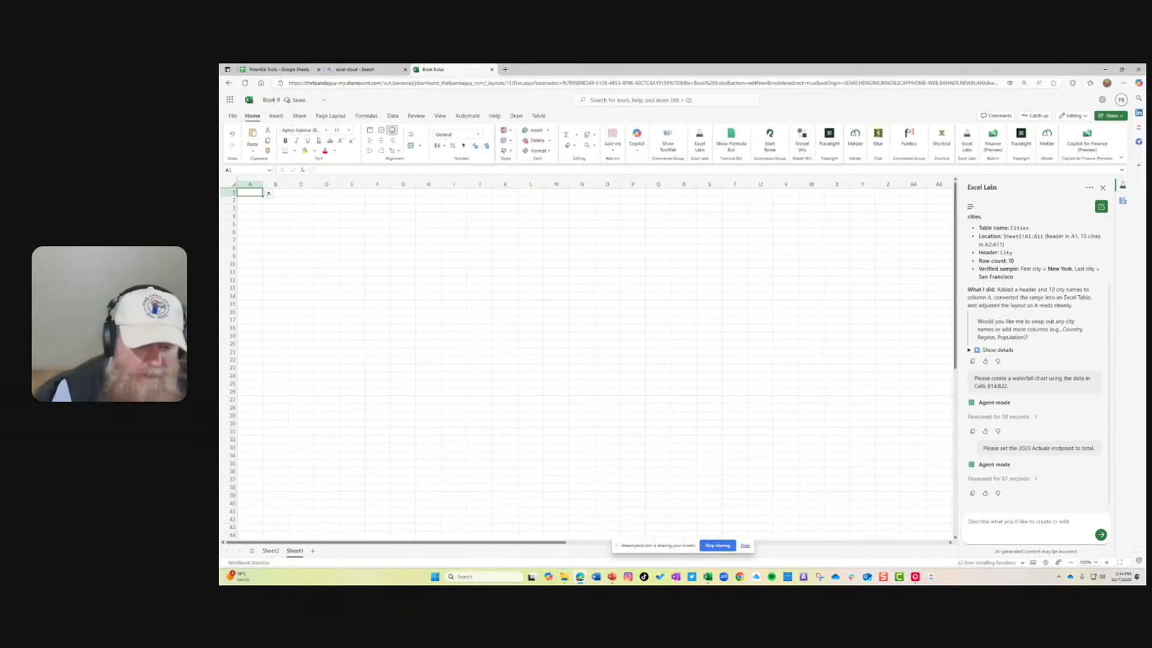
key("alt+Tab")
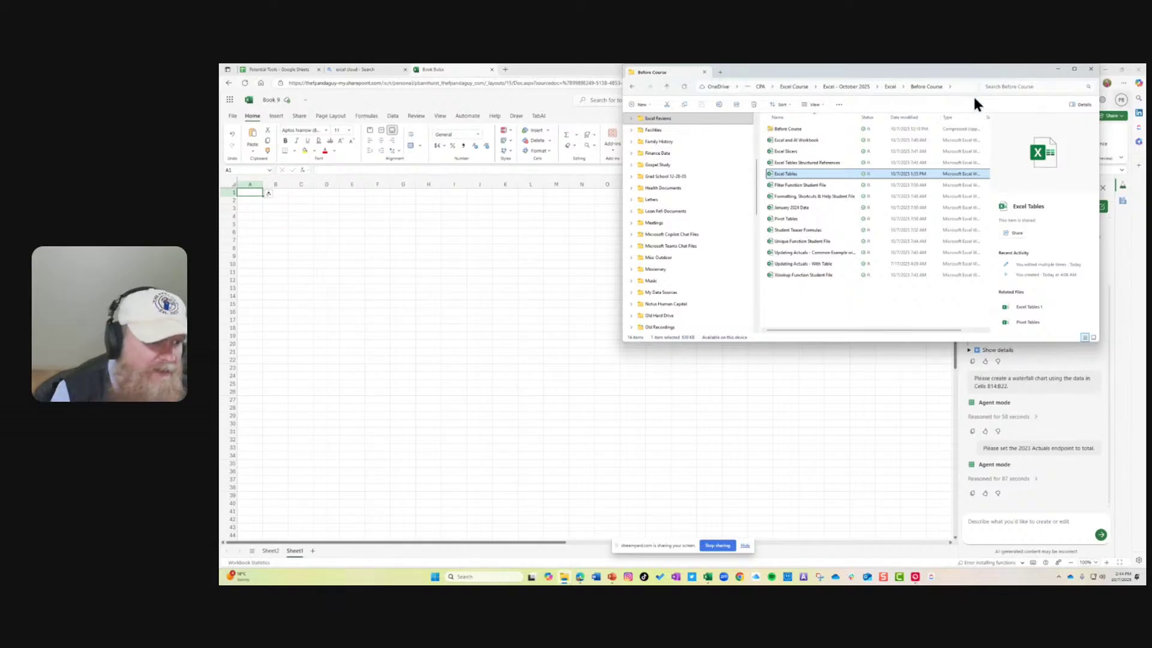
left_click(1057, 69)
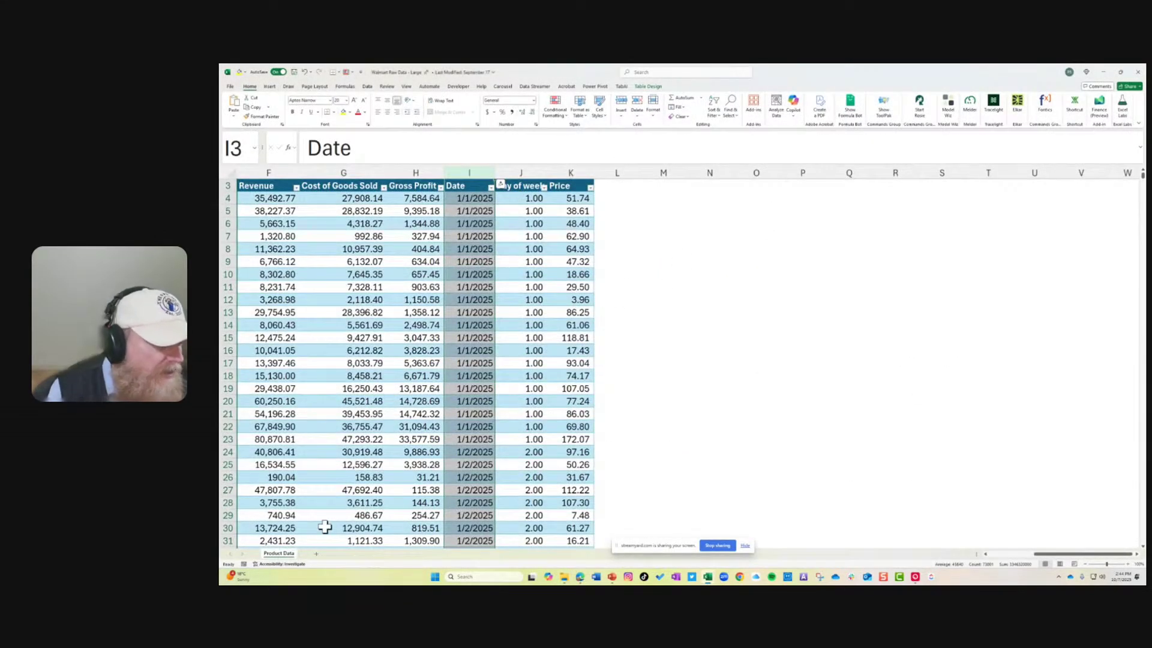
- Close the desktop waterfall workbook behind the Walmart Raw Data - Large window and maximize the Walmart workbook
left_click_drag(818, 67, 681, 535)
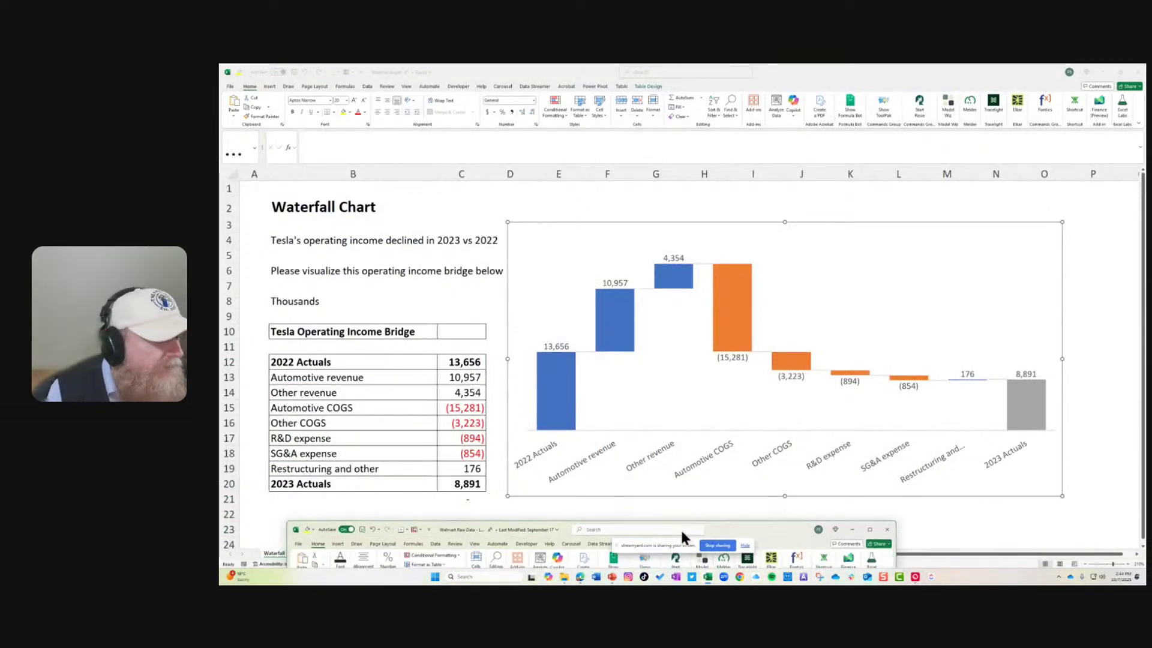
left_click(1137, 72)
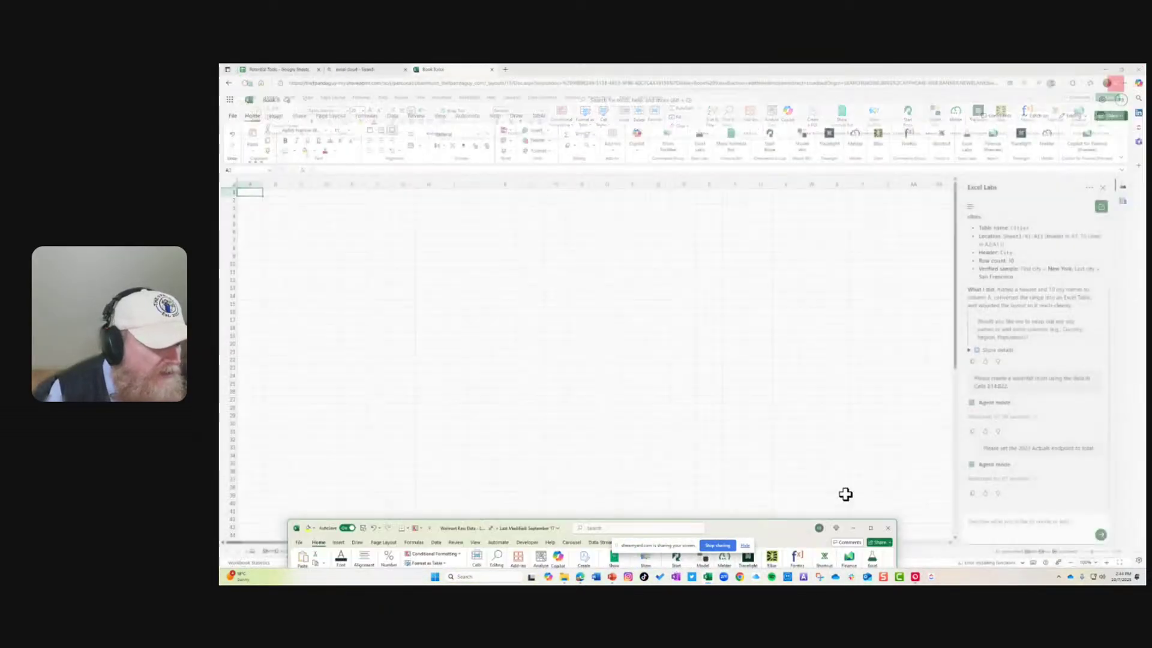
left_click(870, 527)
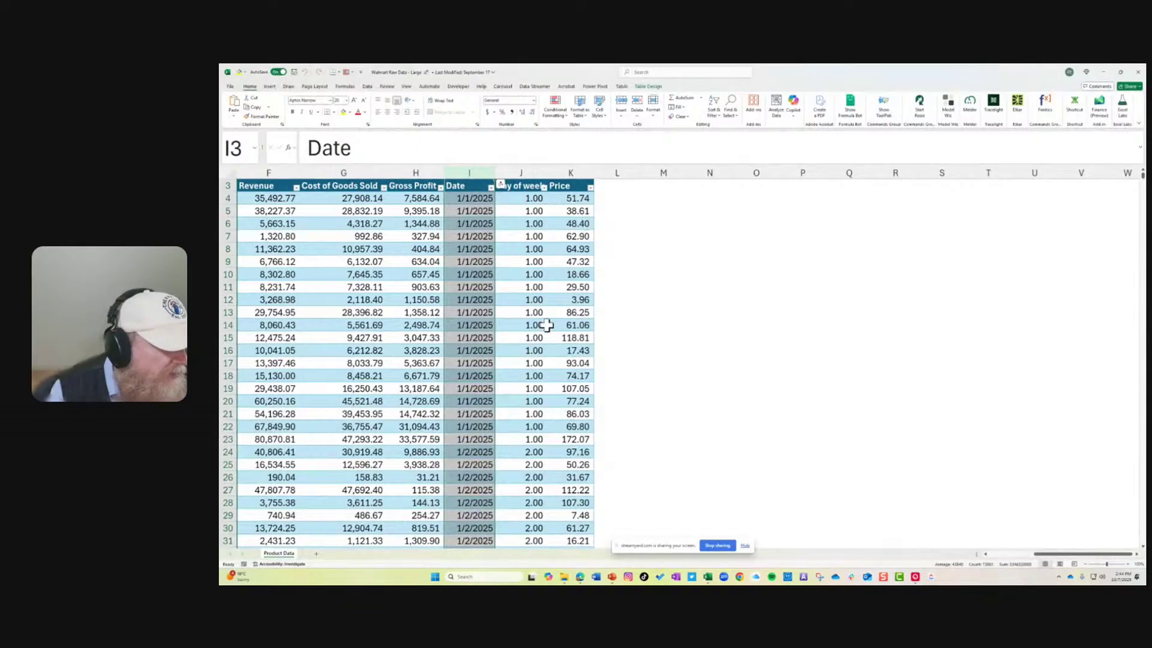
- Copy the Product Data table's Revenue through Price columns, from the header in F3 down to the last row
left_click(264, 186)
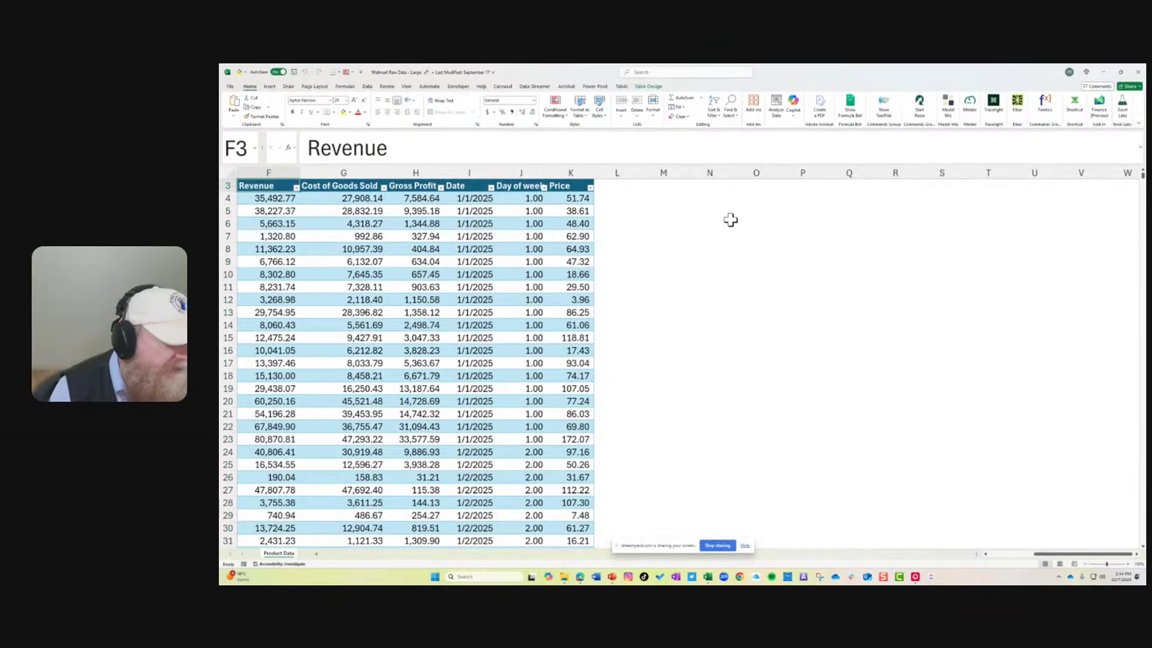
key("ctrl+shift+Right")
key("ctrl+shift+Down")
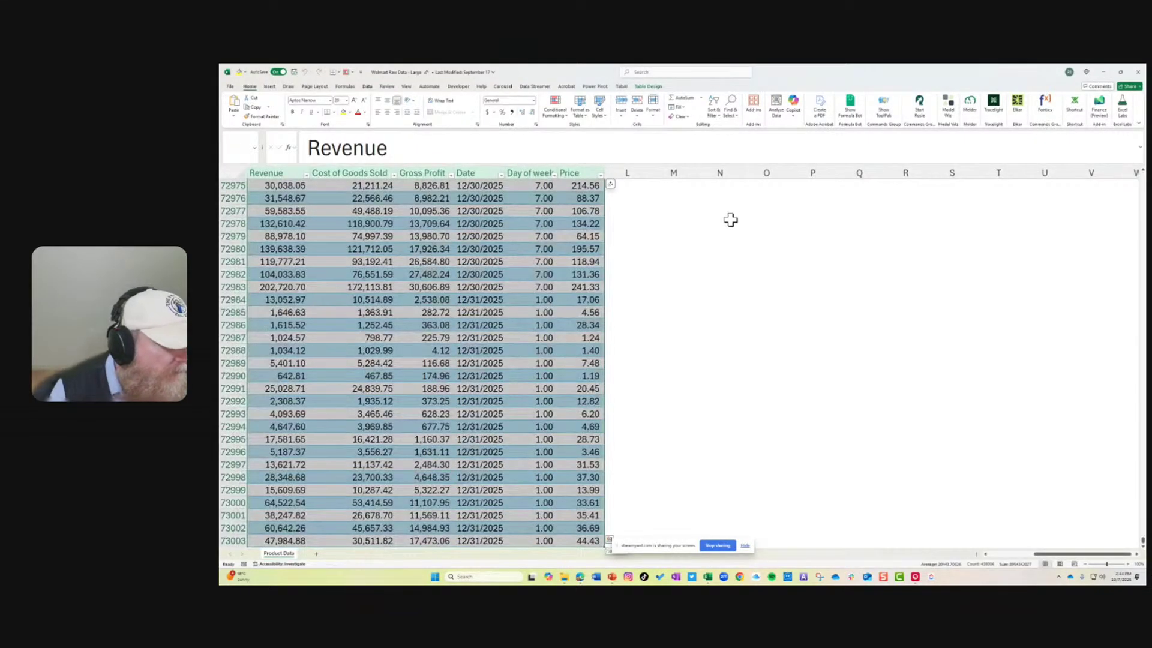
key("ctrl+c")
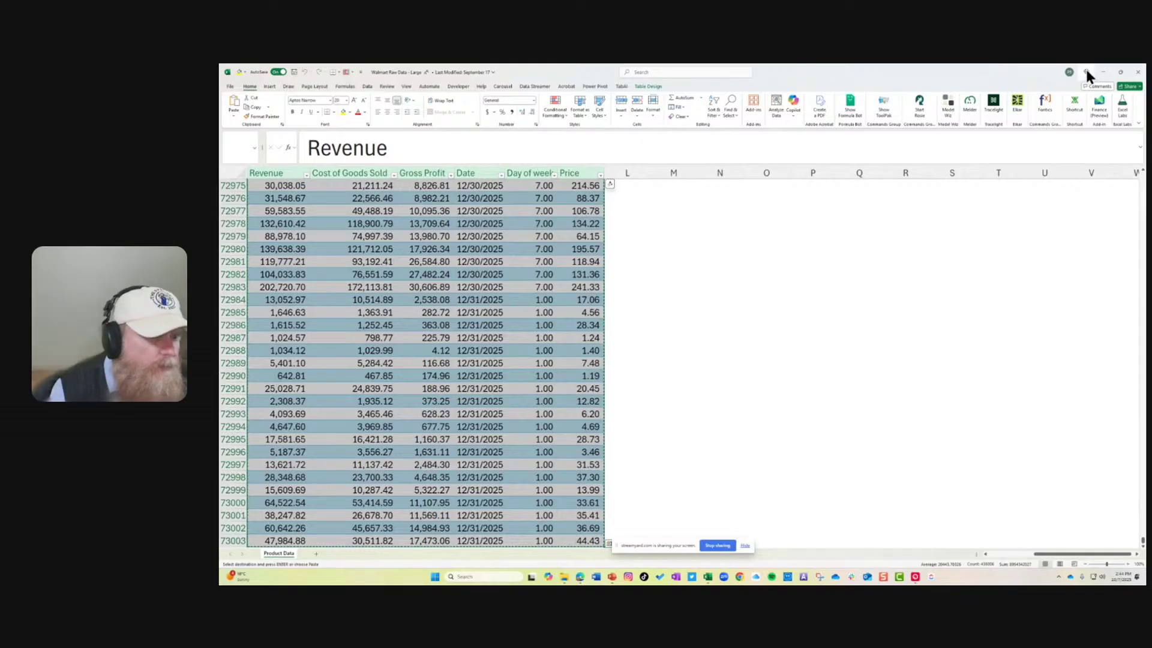
- Try to paste the copied Walmart Revenue through Price columns into the blank sheet of the web workbook
left_click(1103, 72)
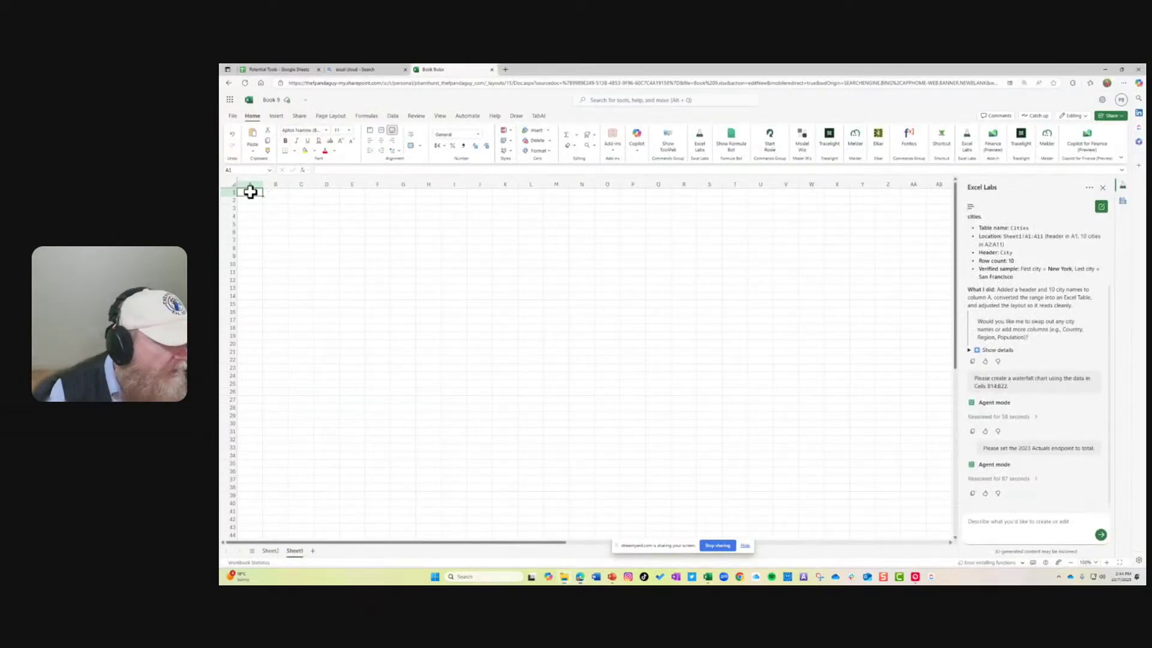
left_click(272, 200)
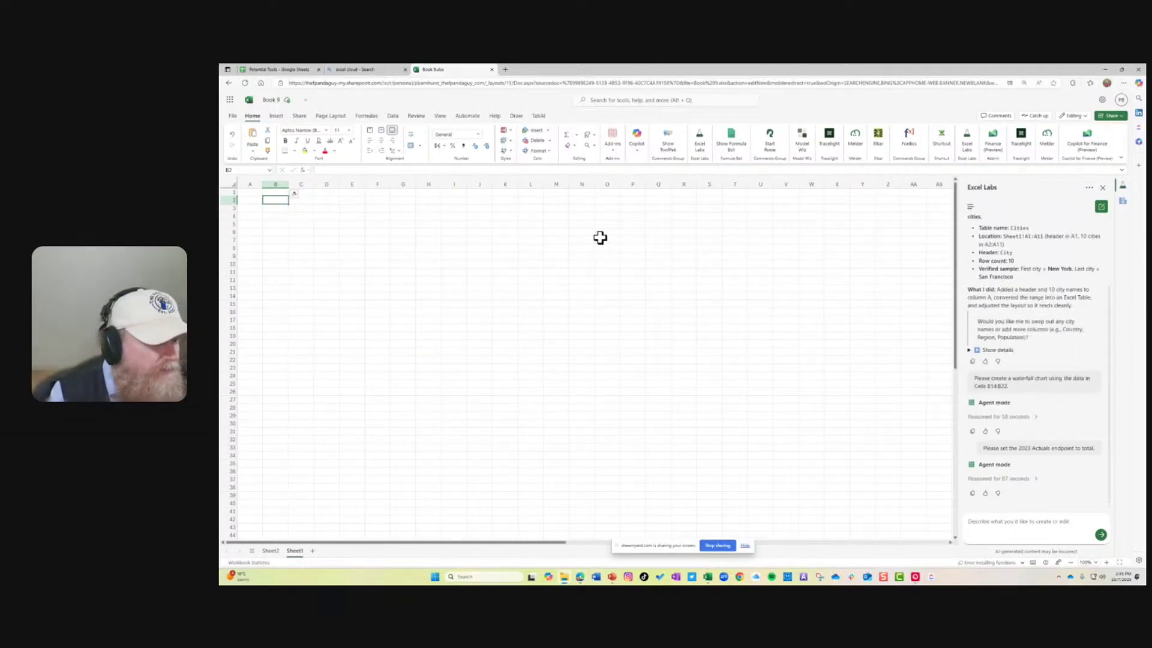
left_click(352, 256)
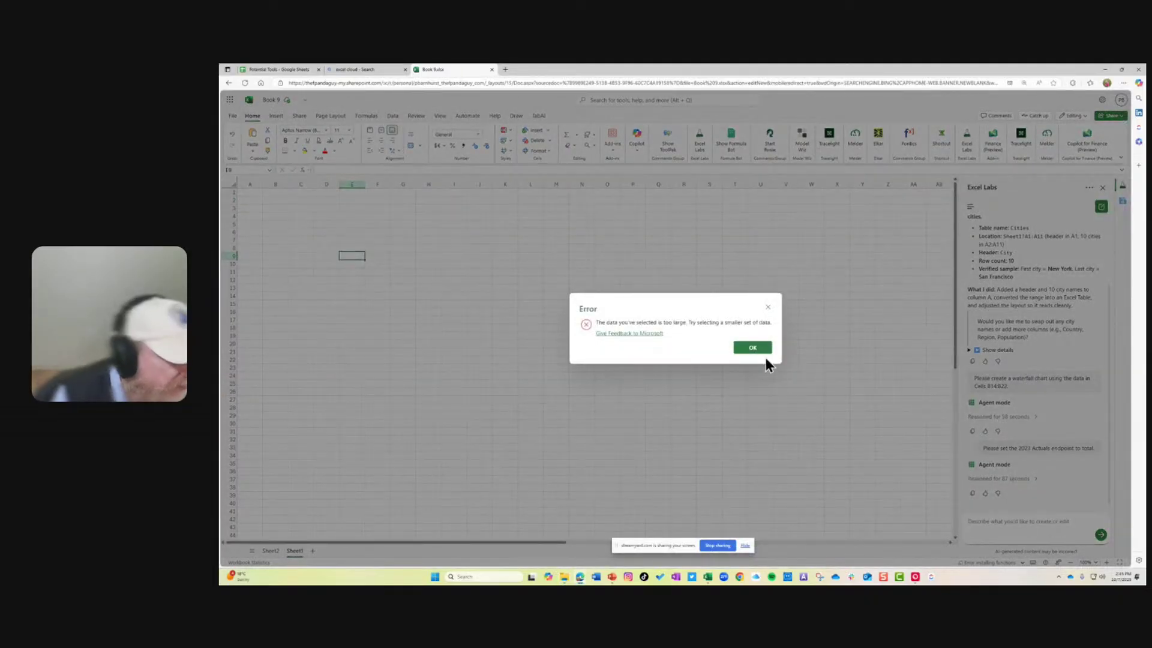
left_click(754, 348)
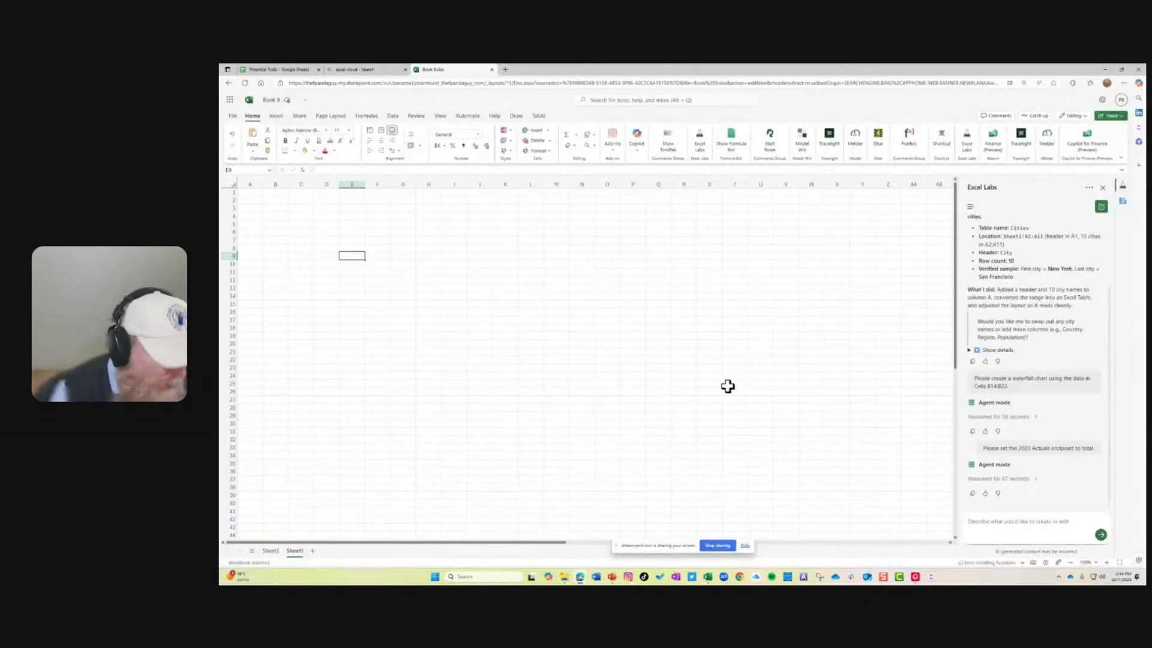
- Return to desktop Excel for a smaller Walmart product data set and paste it into the web workbook's blank sheet at C4
key("alt+Tab")
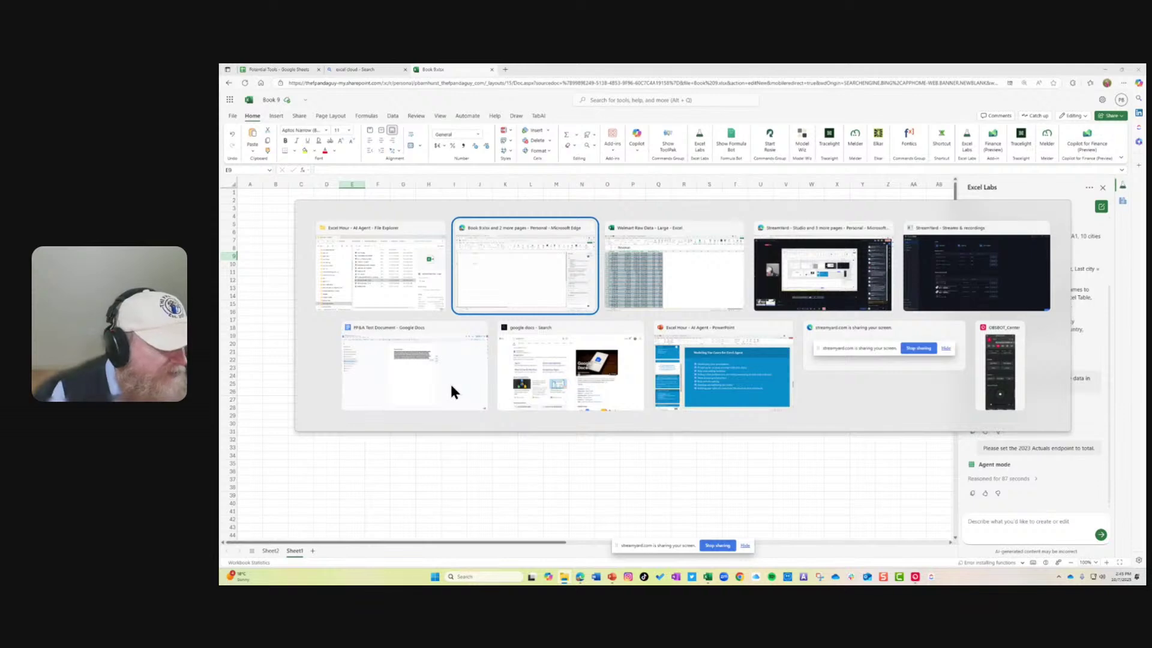
key("alt+Tab")
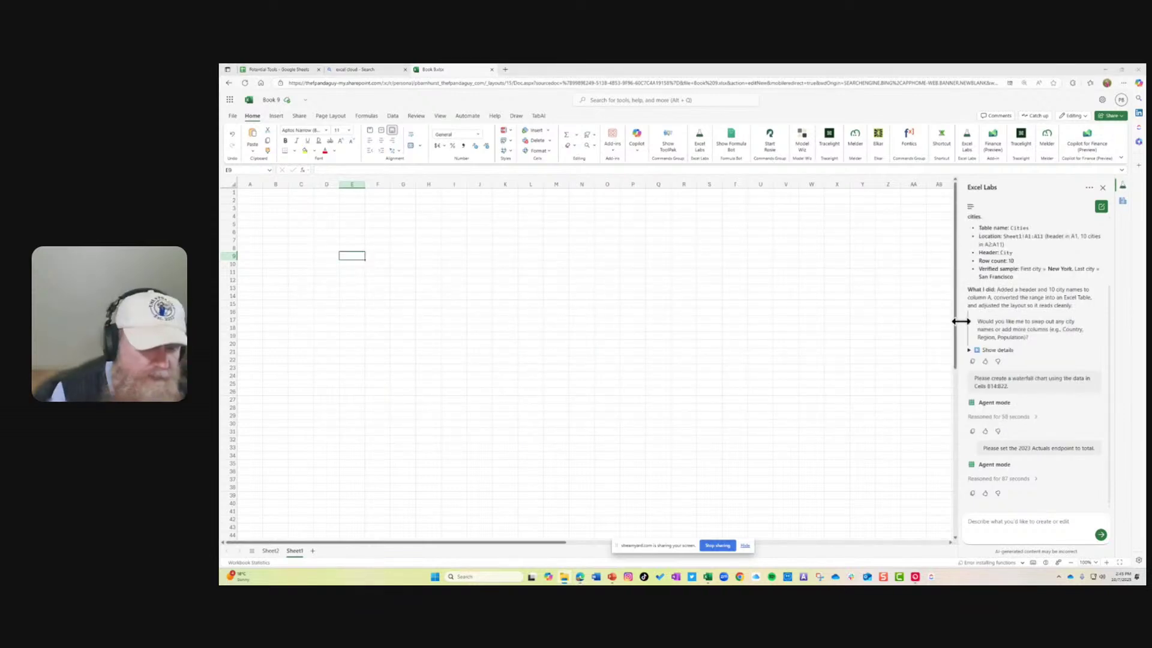
key("alt+Tab")
key("alt+Tab")
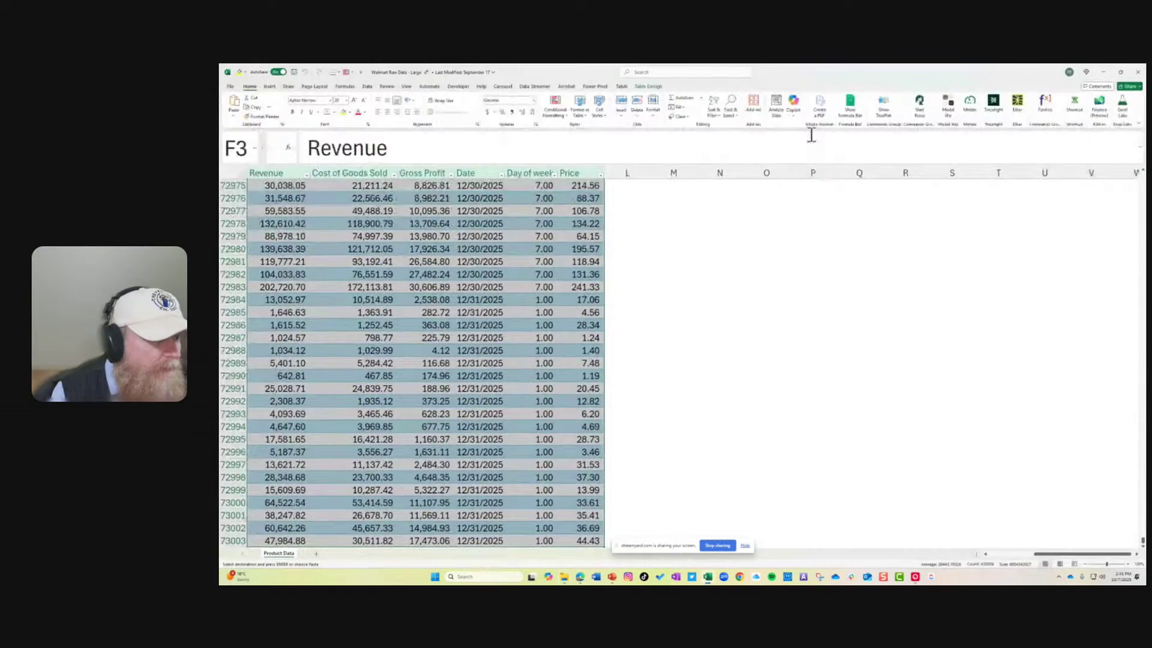
left_click_drag(612, 70, 1143, 71)
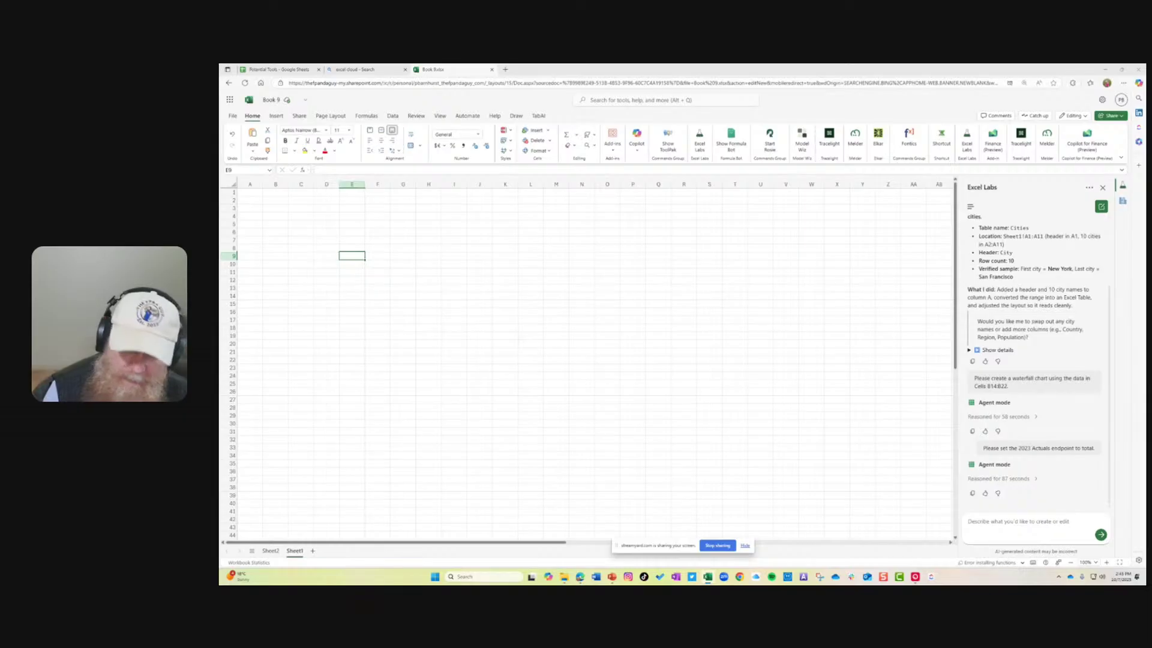
left_click(307, 216)
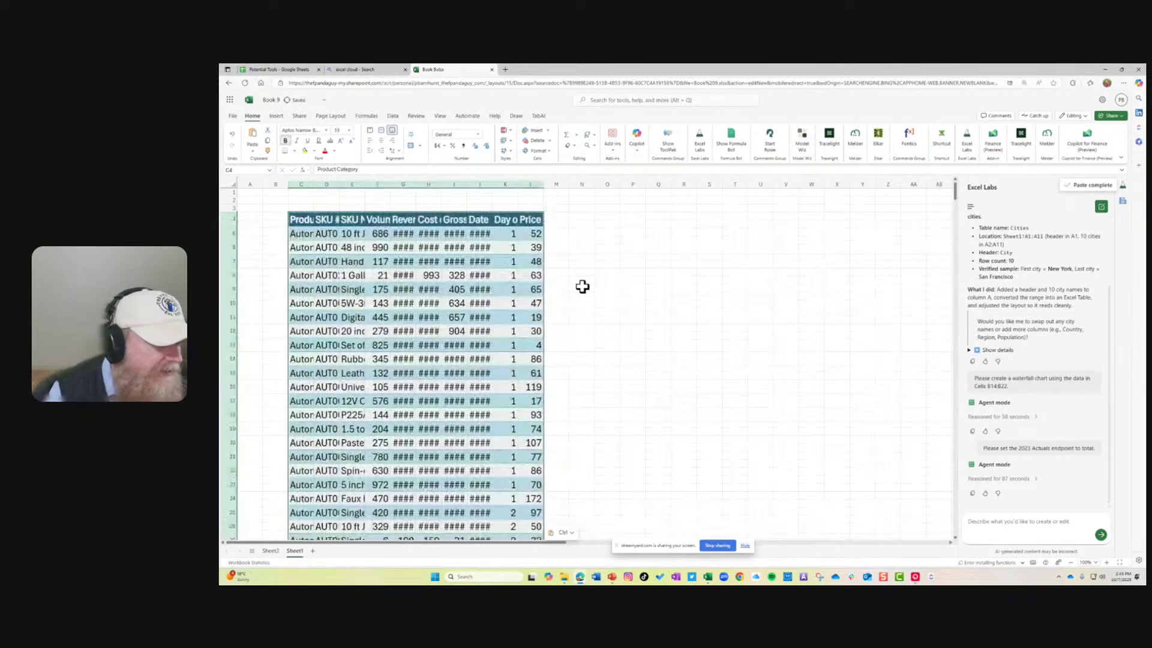
- Autofit the widths of columns C through L so the pasted product data is fully readable
left_click(305, 185)
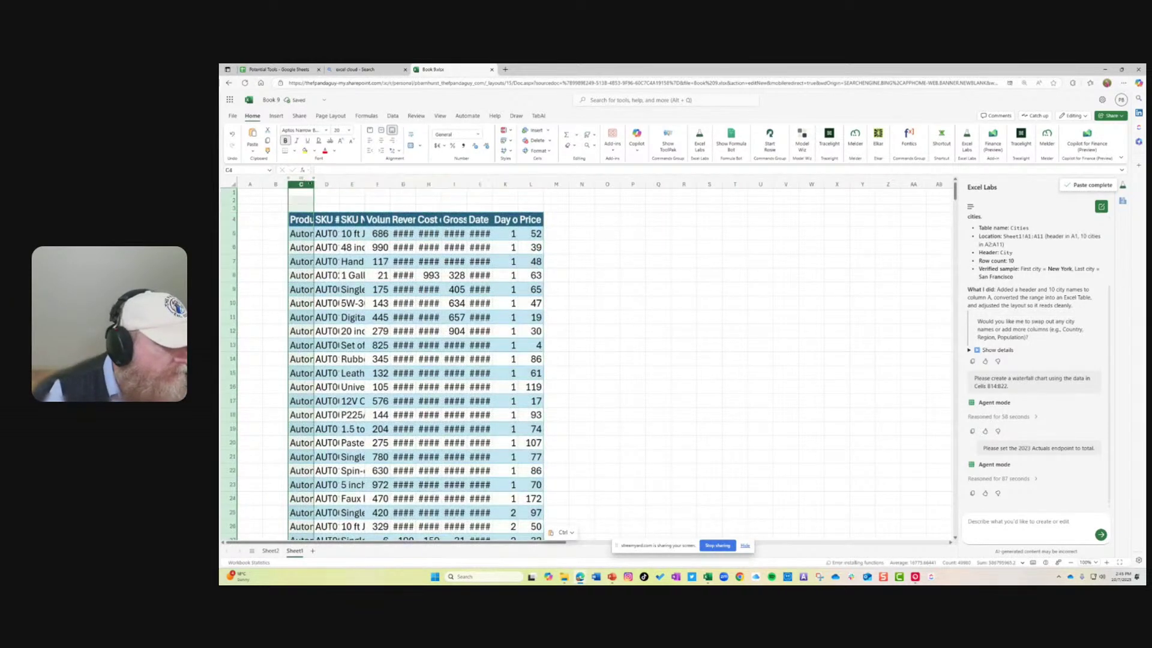
left_click_drag(310, 184, 542, 189)
double_click(544, 185)
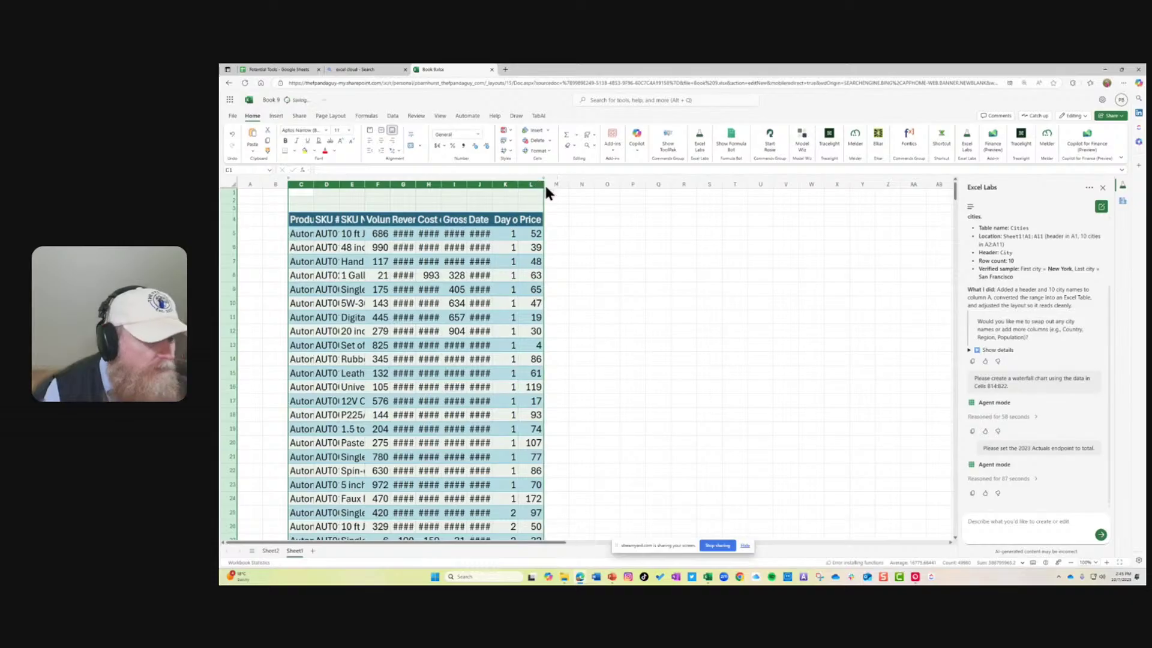
- Start a new Agent mode chat in Excel Labs and widen its pane for the prompt
left_click(1101, 208)
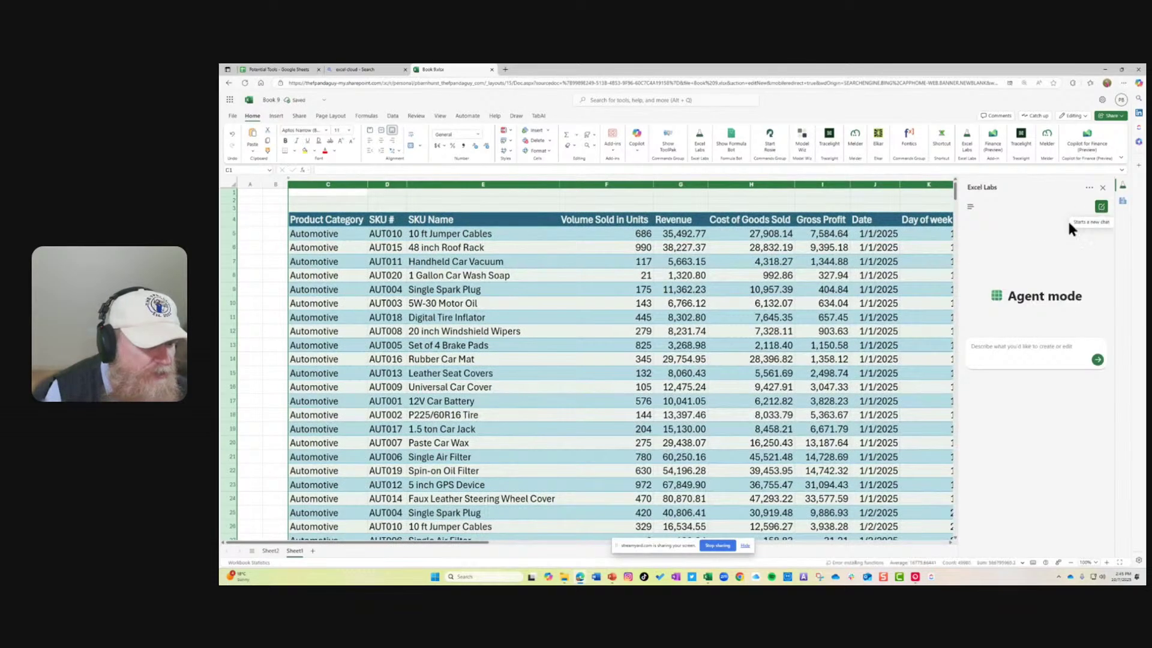
left_click_drag(959, 313, 909, 324)
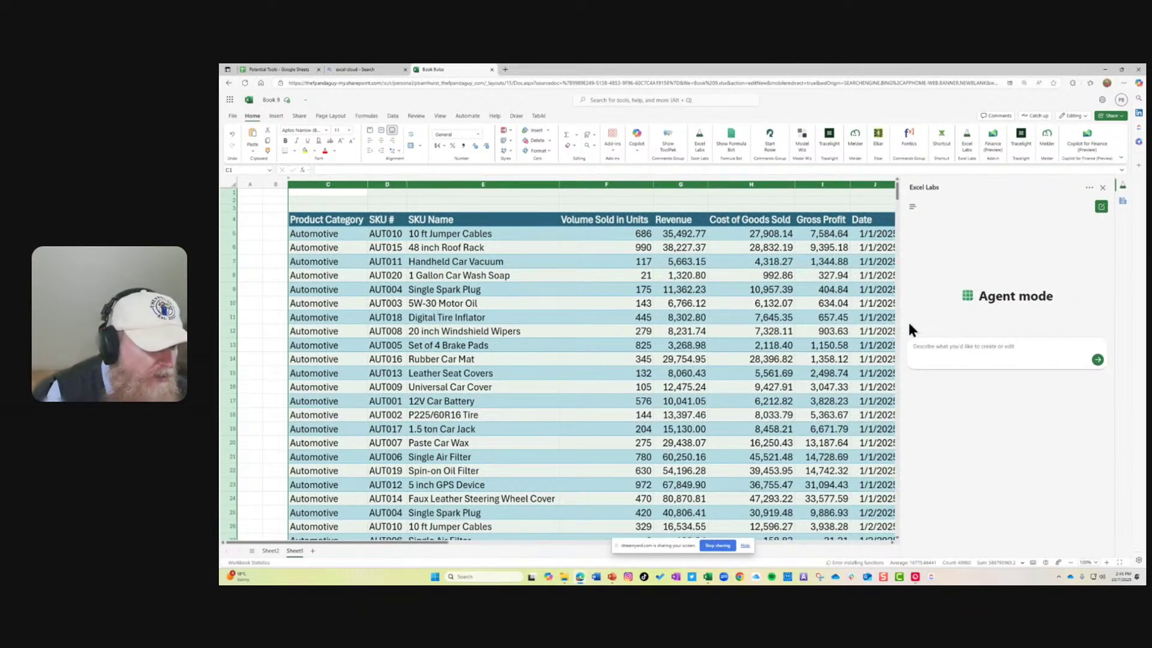
left_click(924, 343)
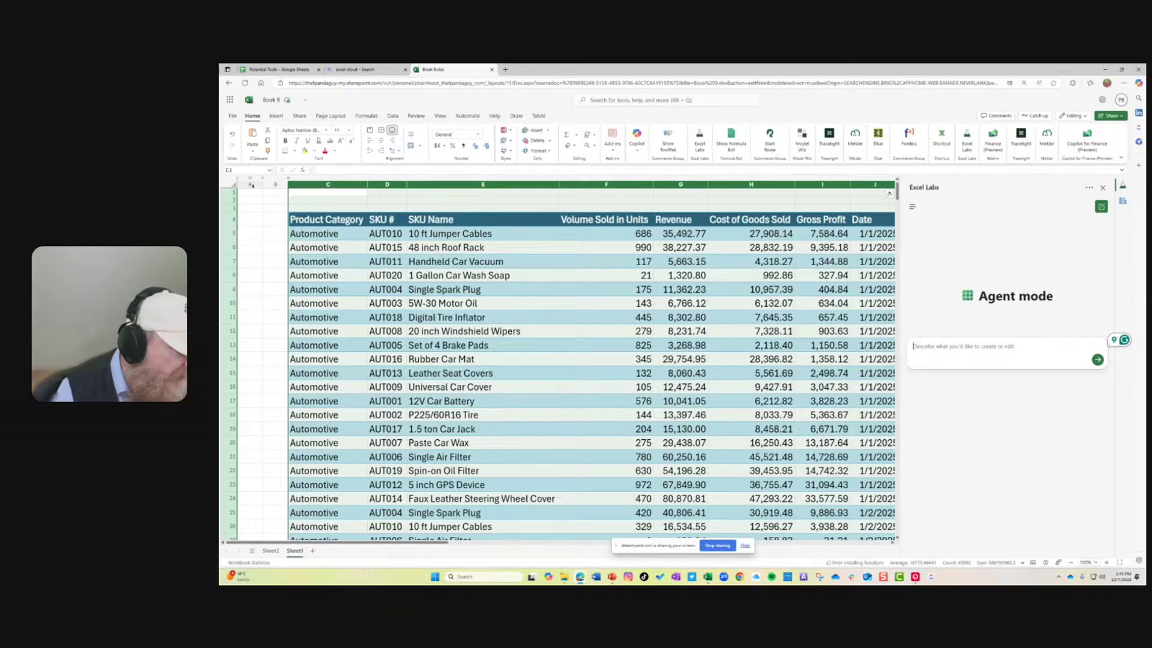
- Delete Sheet2, which holds the Tesla waterfall chart, from the web workbook
left_click(270, 551)
right_click(272, 552)
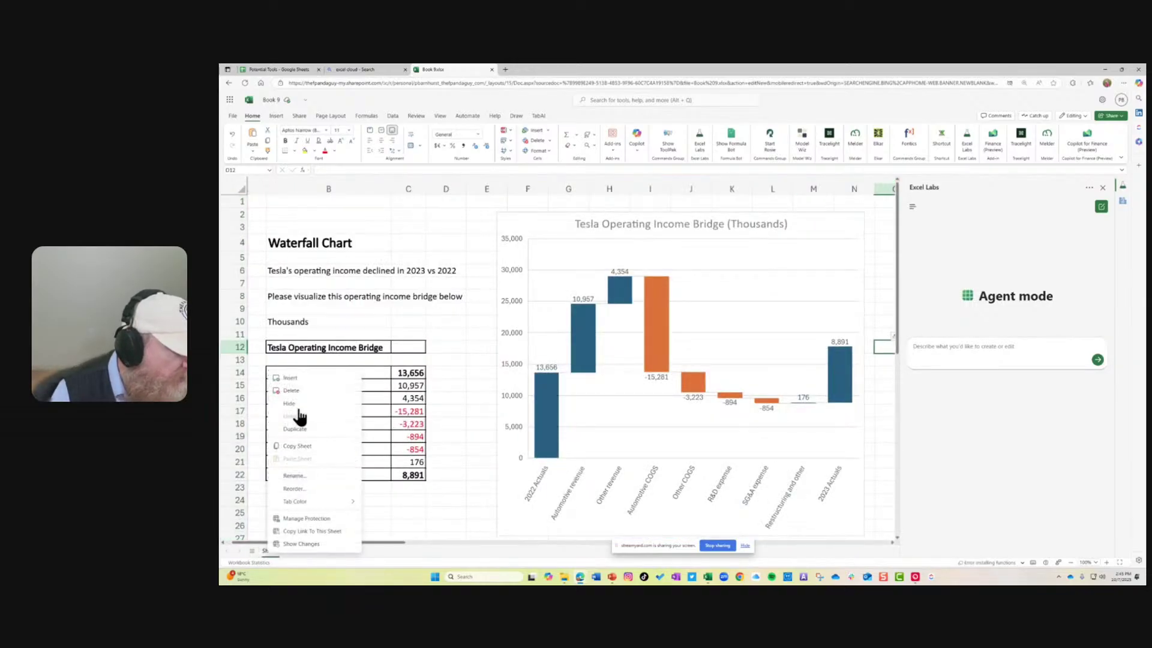
left_click(294, 391)
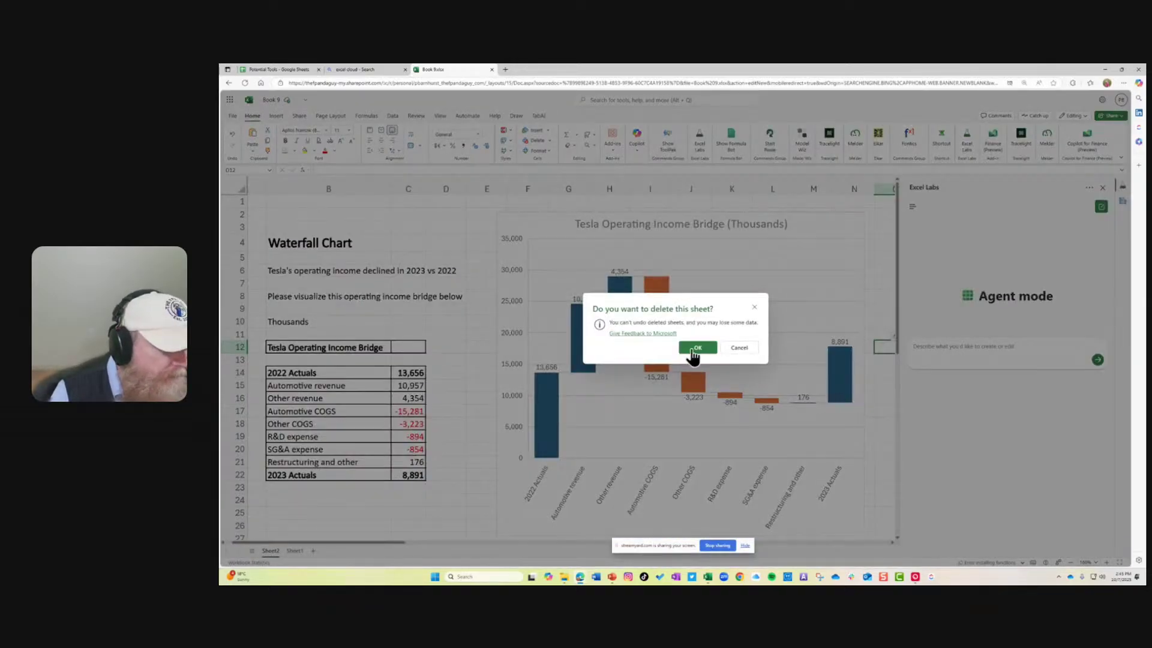
left_click(694, 351)
- Ask Agent mode to analyze the data on Sheet1 and prepare an executive summary for the manager about current trends, with recommendations to improve Gross Profit
left_click(960, 347)
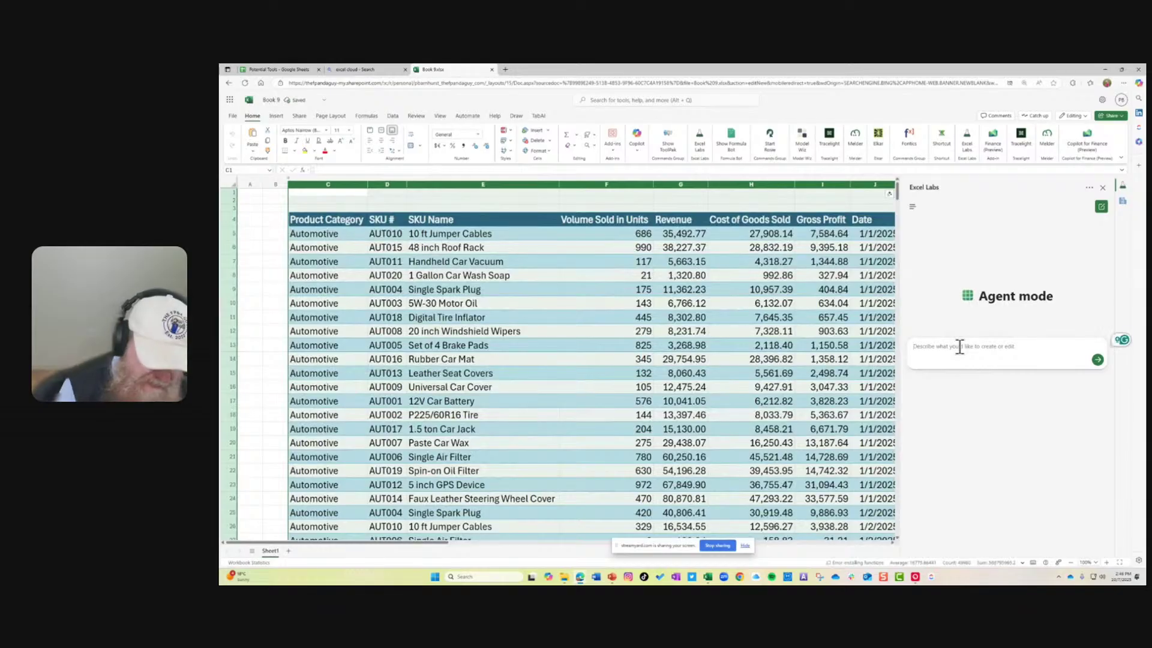
type("Analyze")
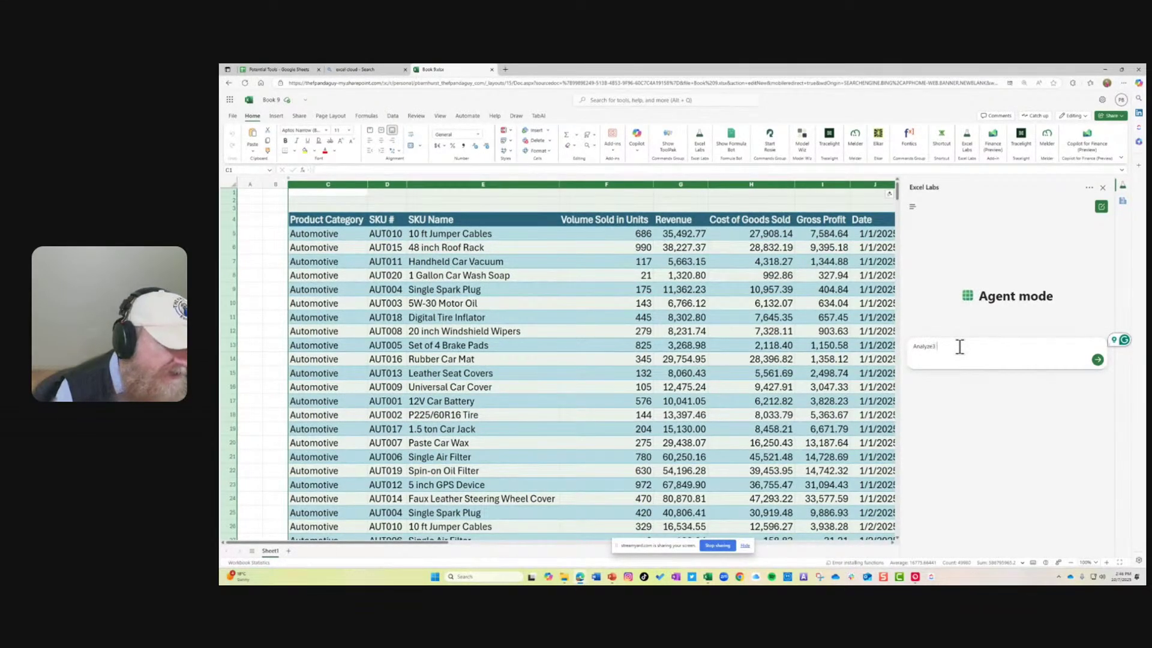
type(" the da")
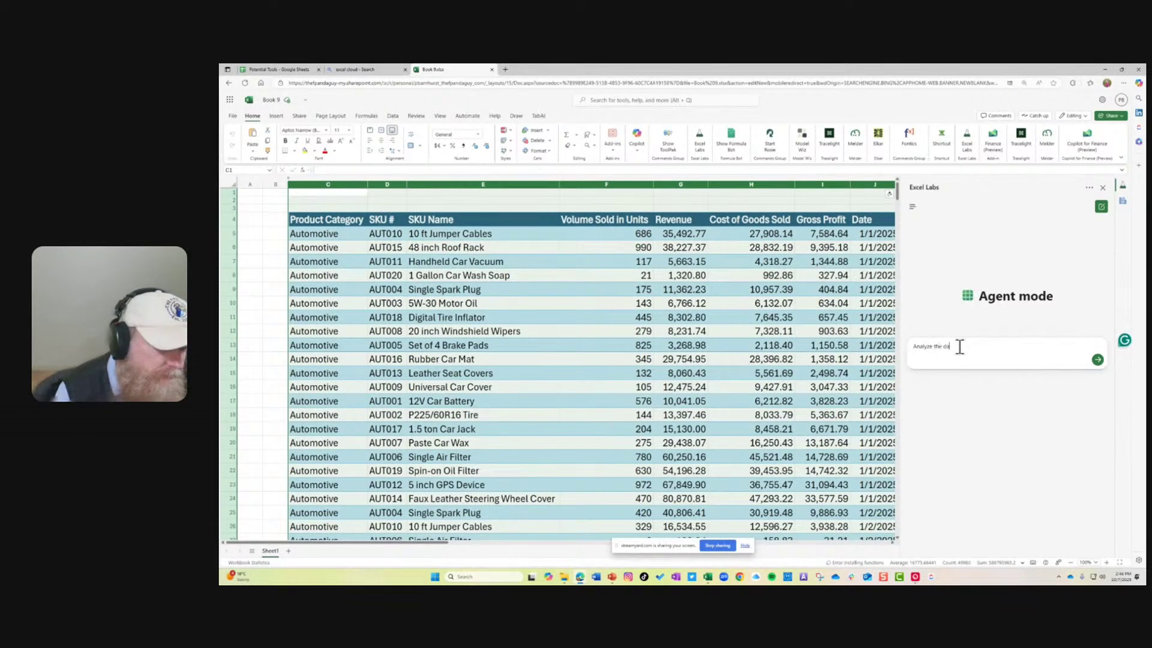
type("ta on Sheet1")
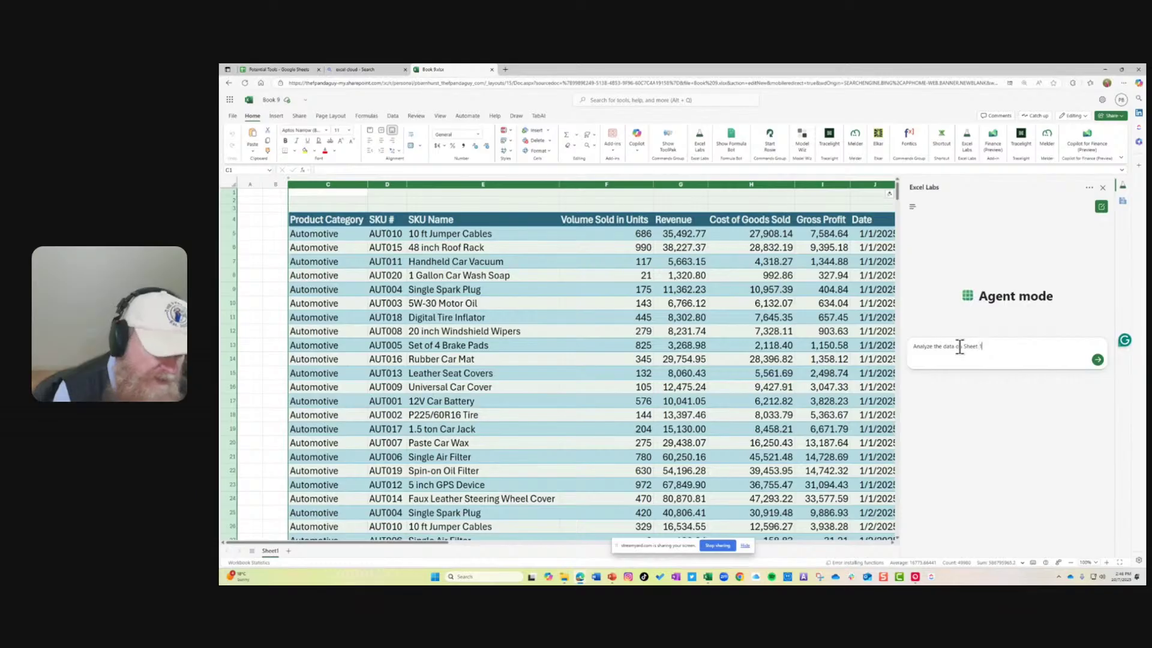
key("BackSpace")
type("1 an")
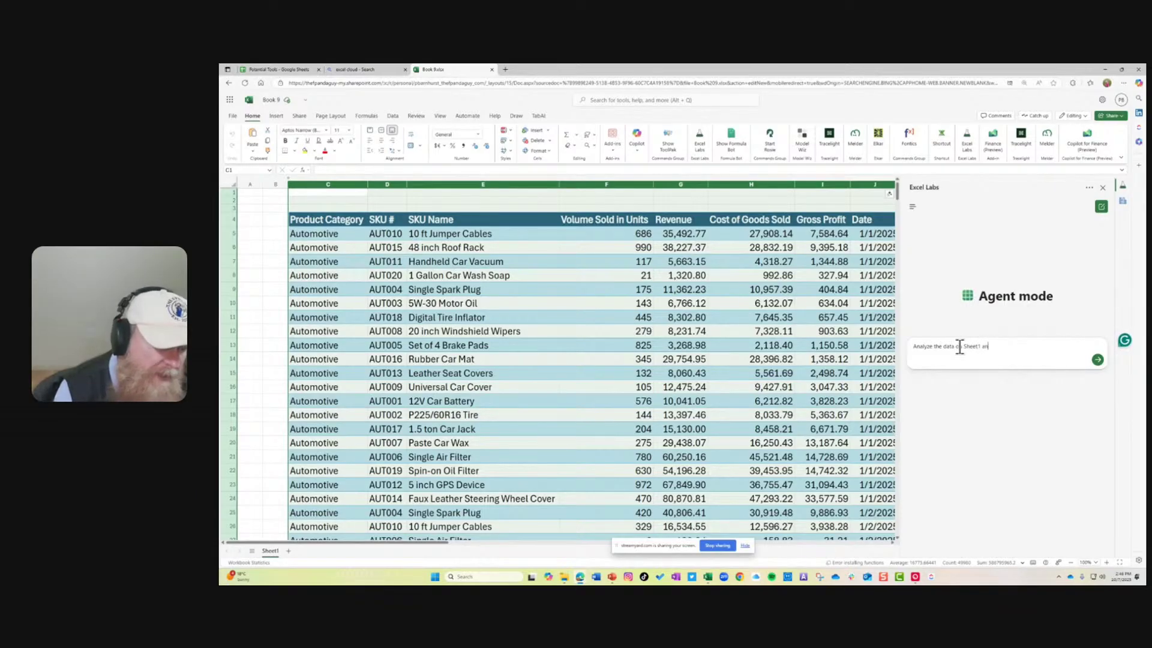
type("d prepare an exe")
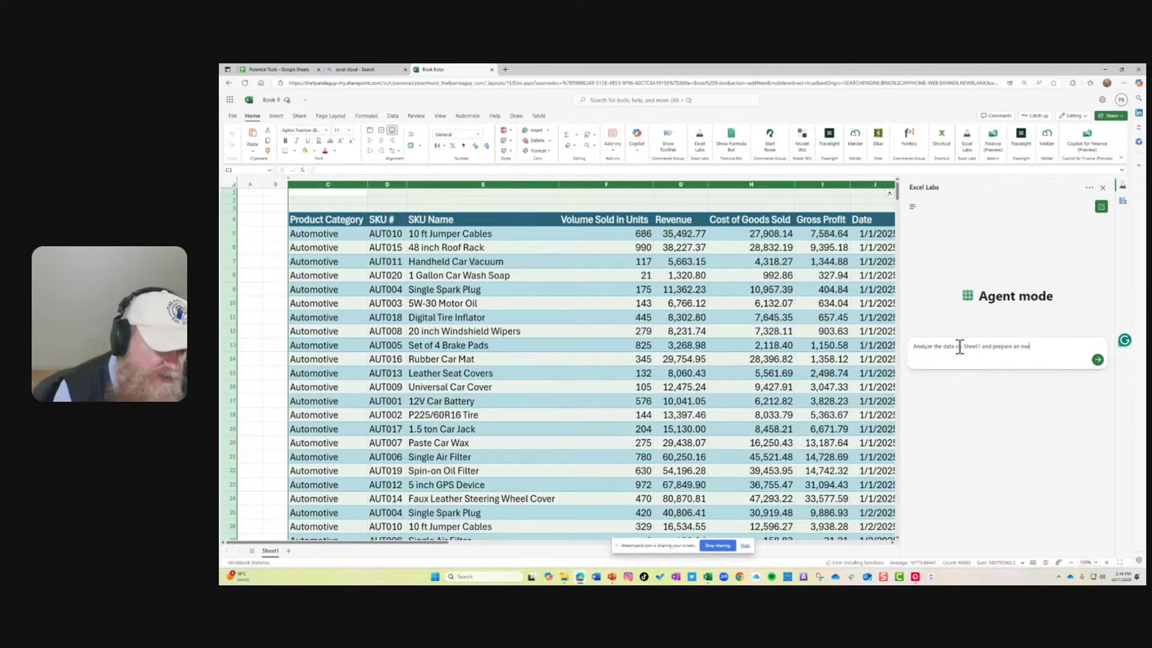
type("cutive summ")
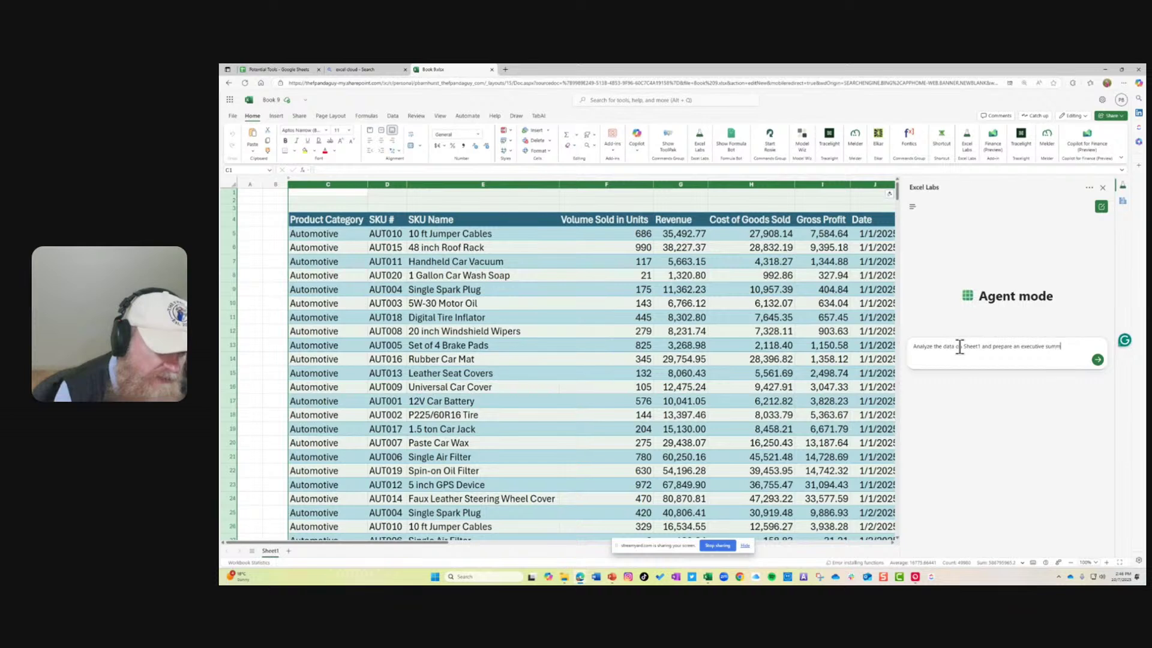
type("ary that I can")
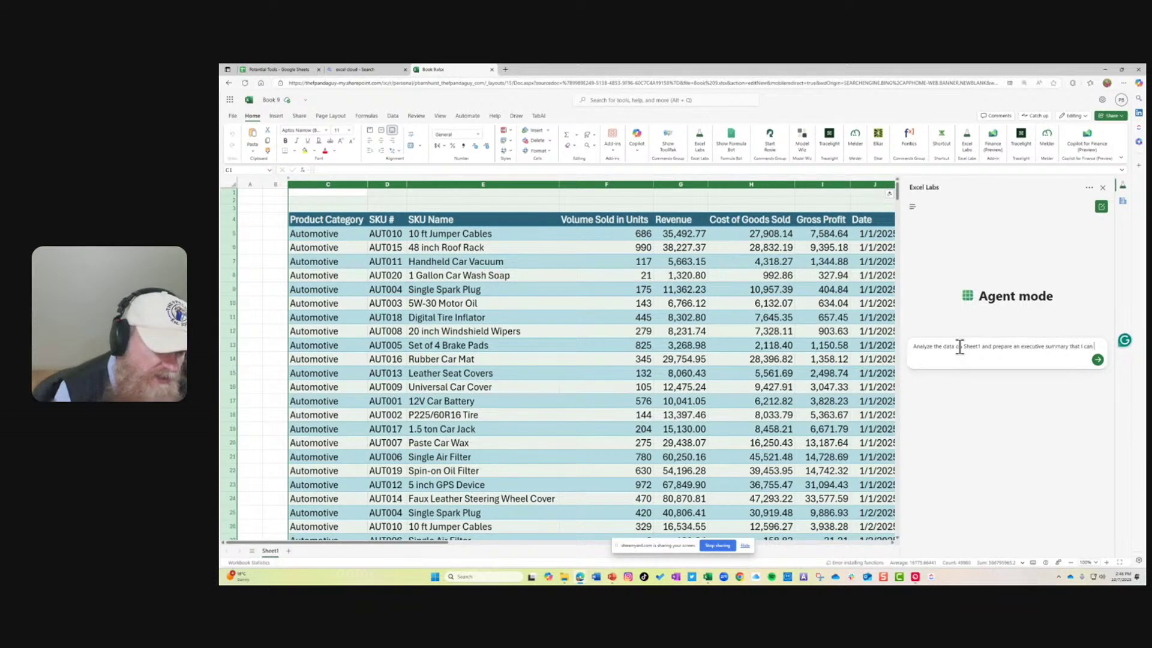
type(" share with my manager about cu")
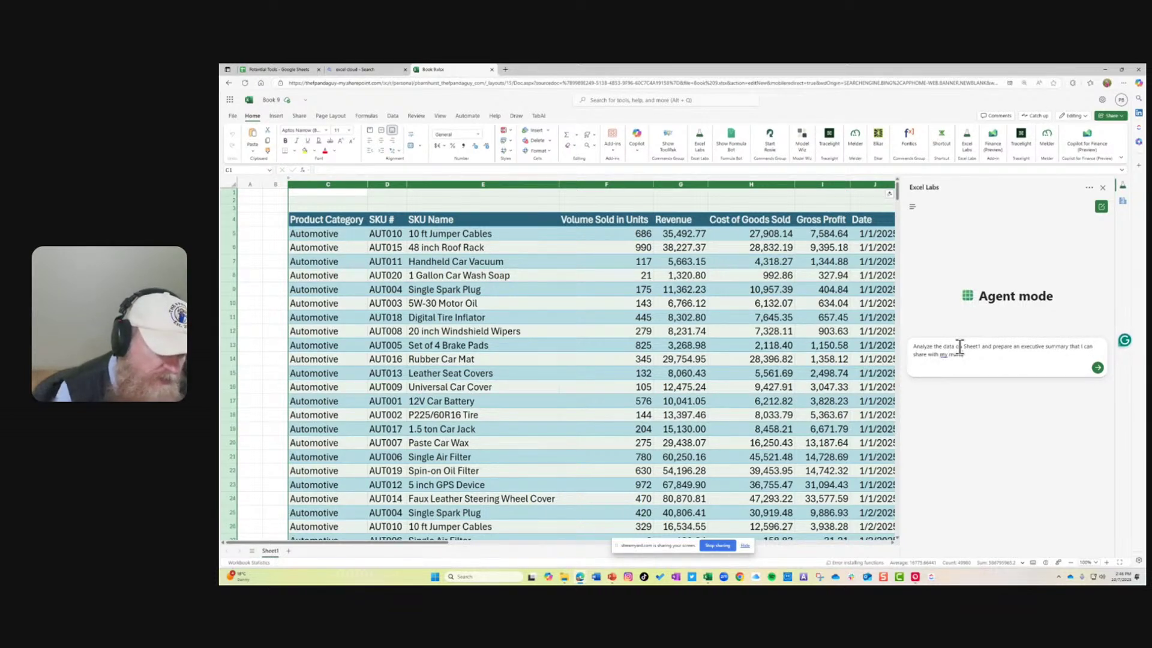
type("rren")
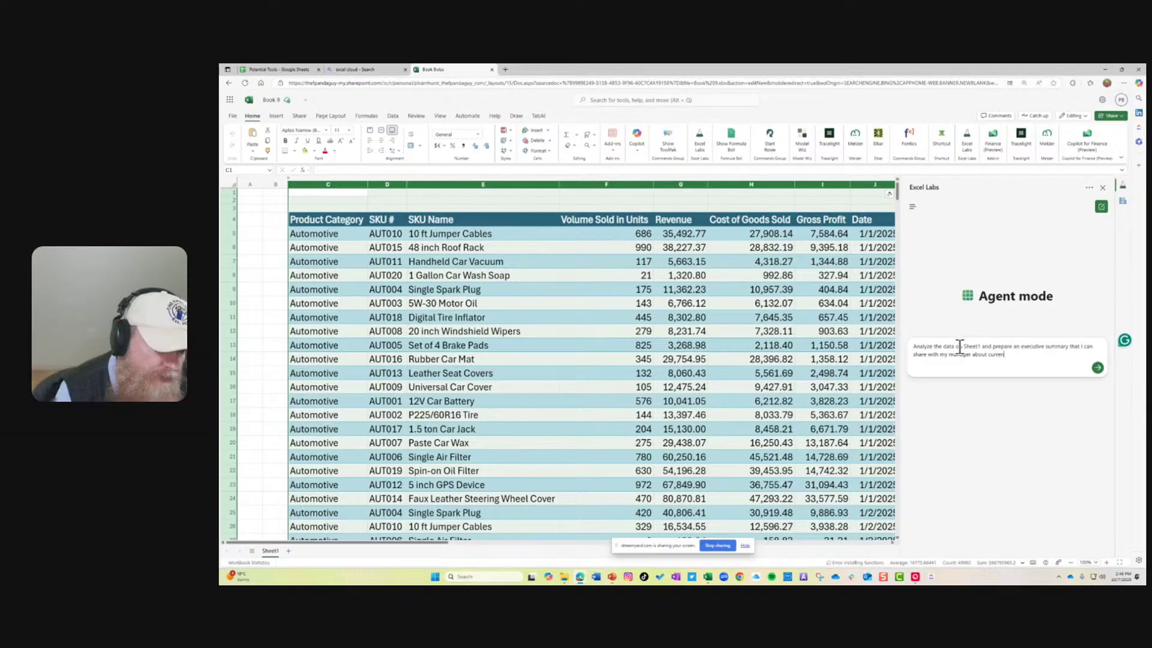
type("t trends w")
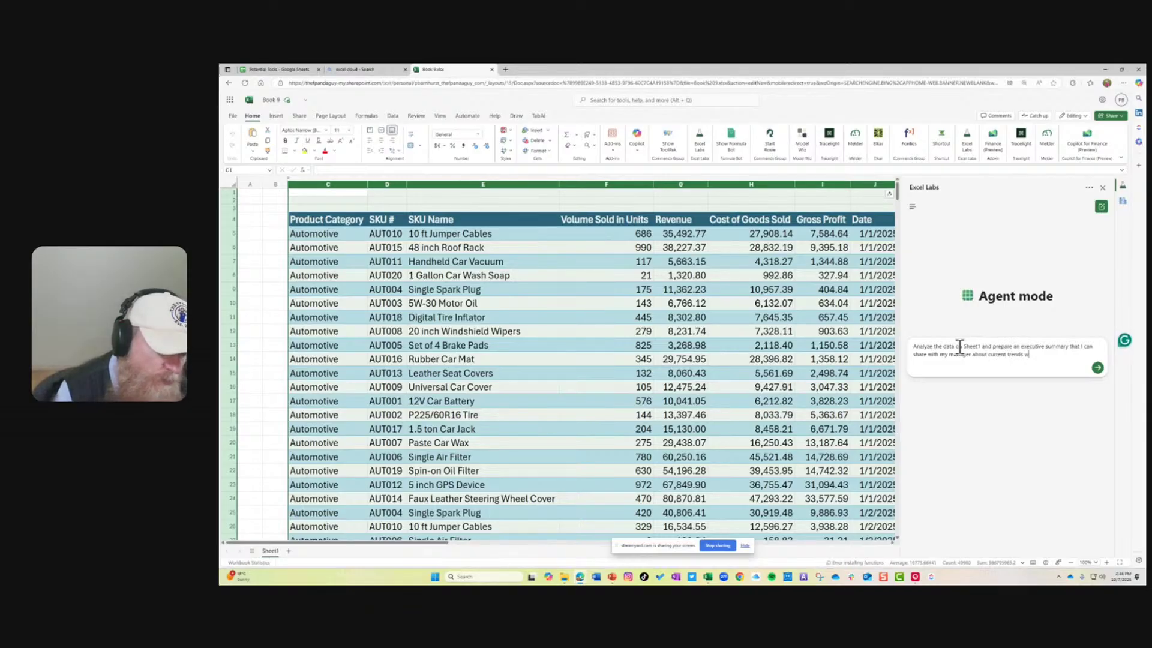
type("ith any recommenda")
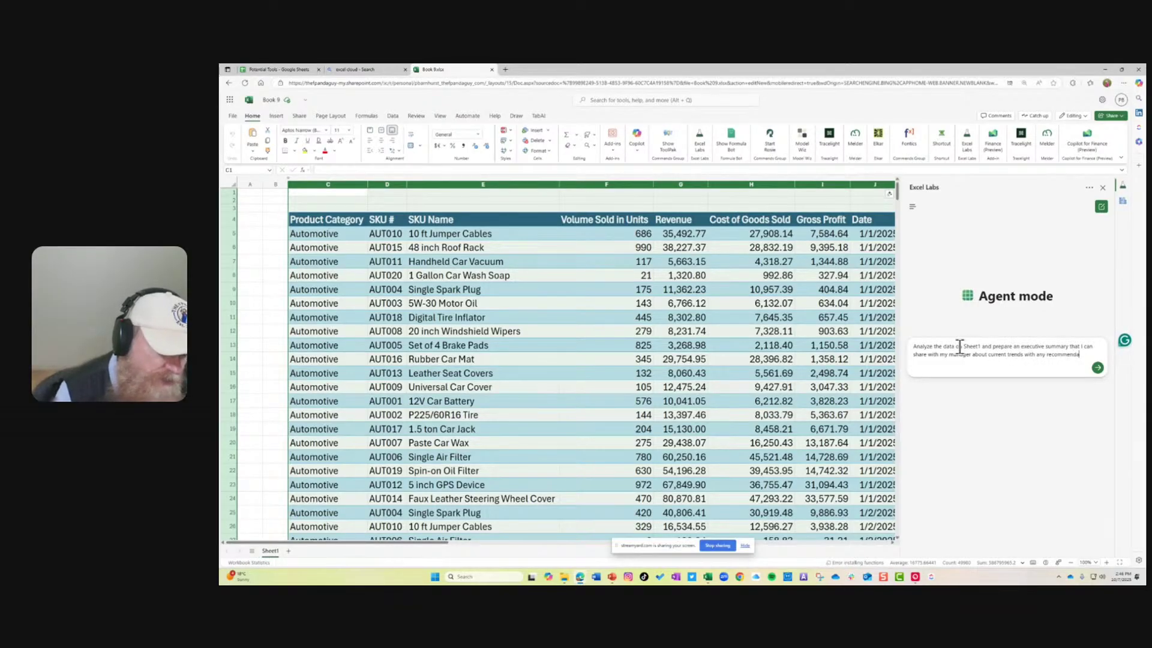
type("tions to improve ")
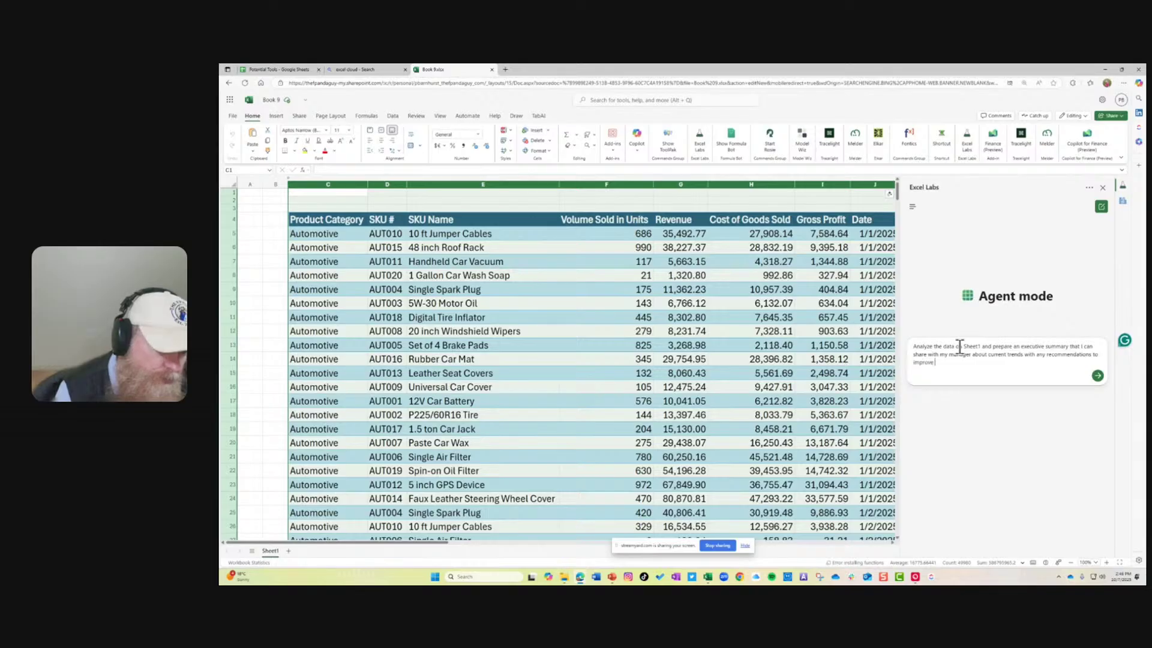
type("Gross Profit.")
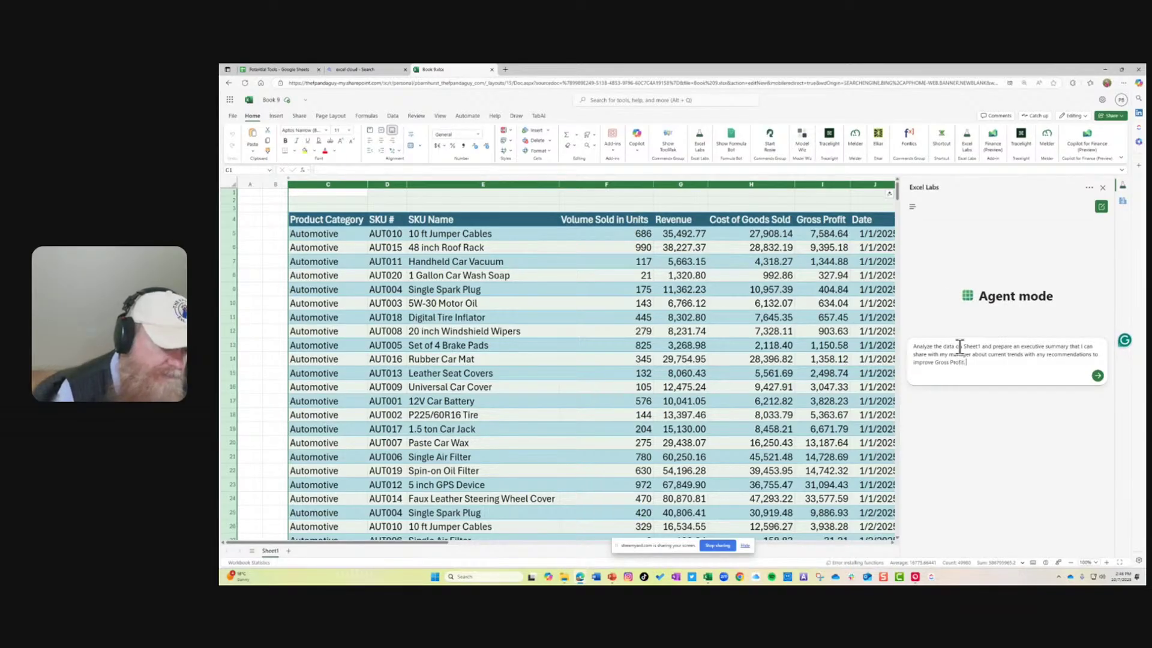
key("Return")
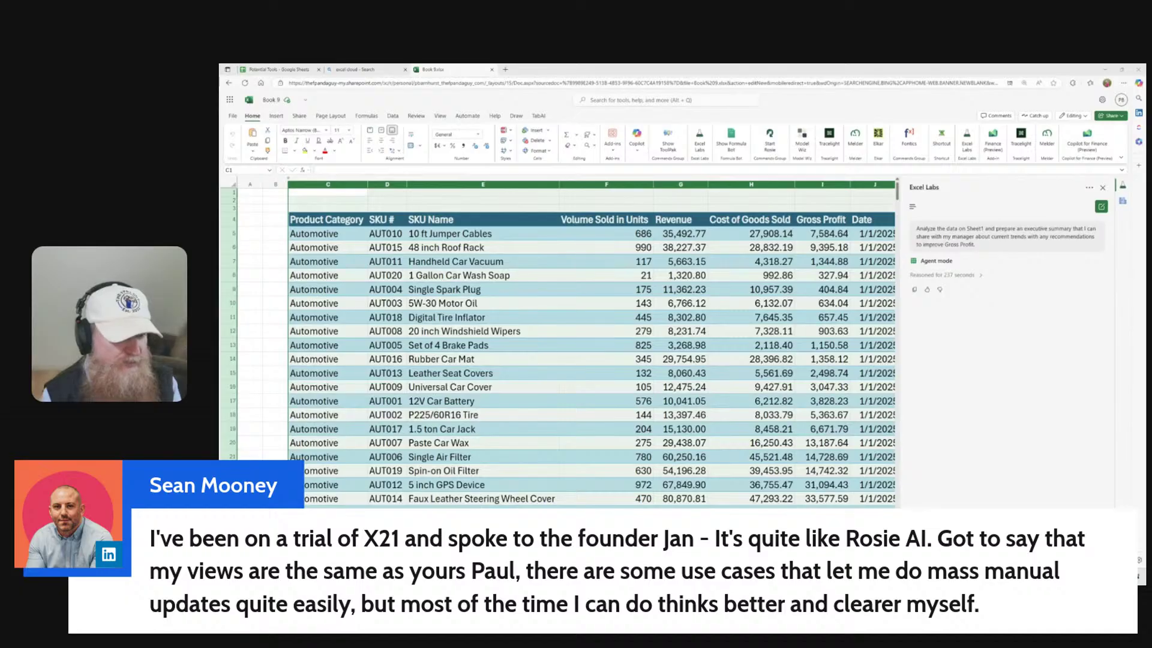
- Expand the agent's reasoning activity list and read the details of its Planning the analysis entry
left_click(981, 276)
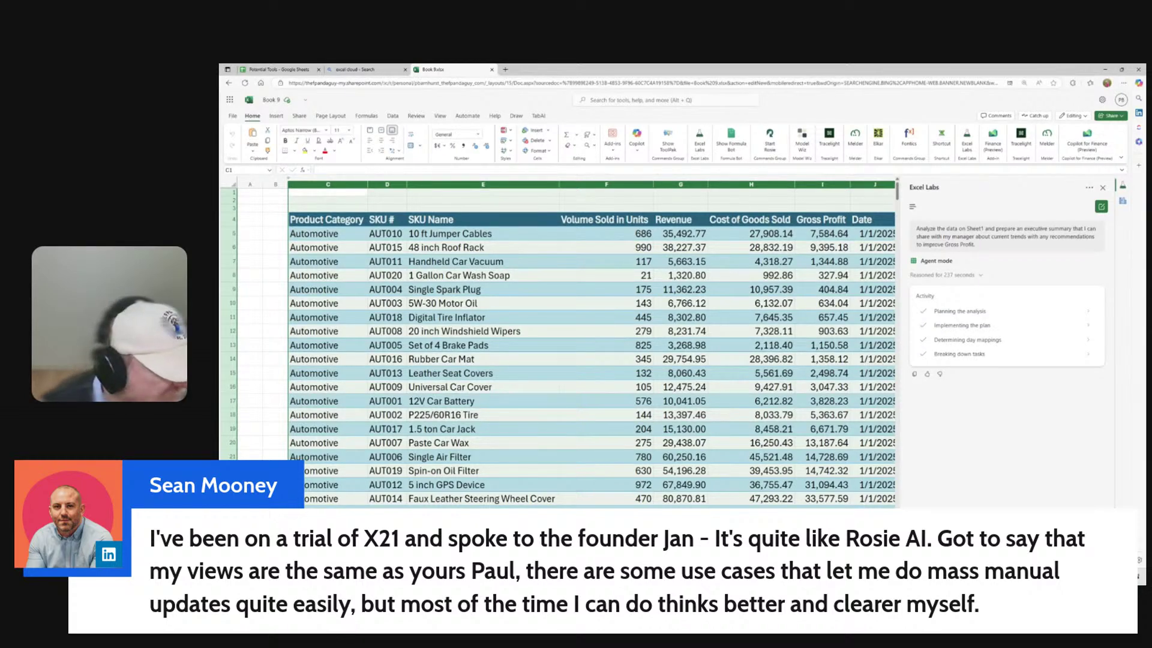
scroll(534, 378, "down", 7)
scroll(535, 378, "up", 7)
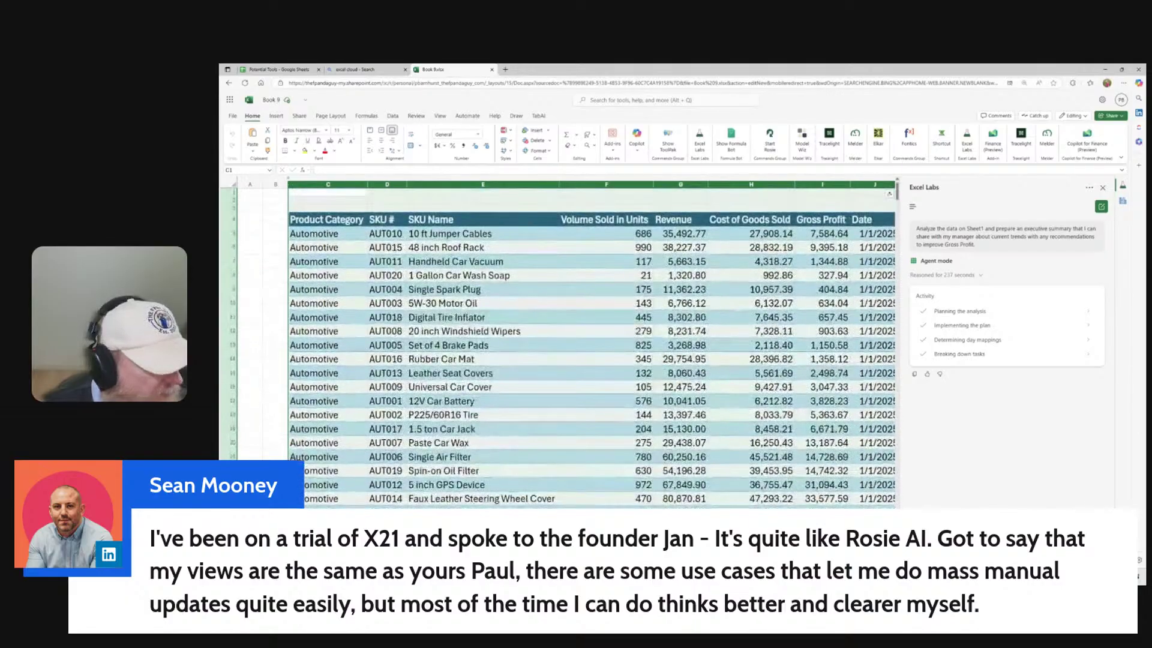
scroll(788, 346, "down", 7)
scroll(789, 346, "up", 7)
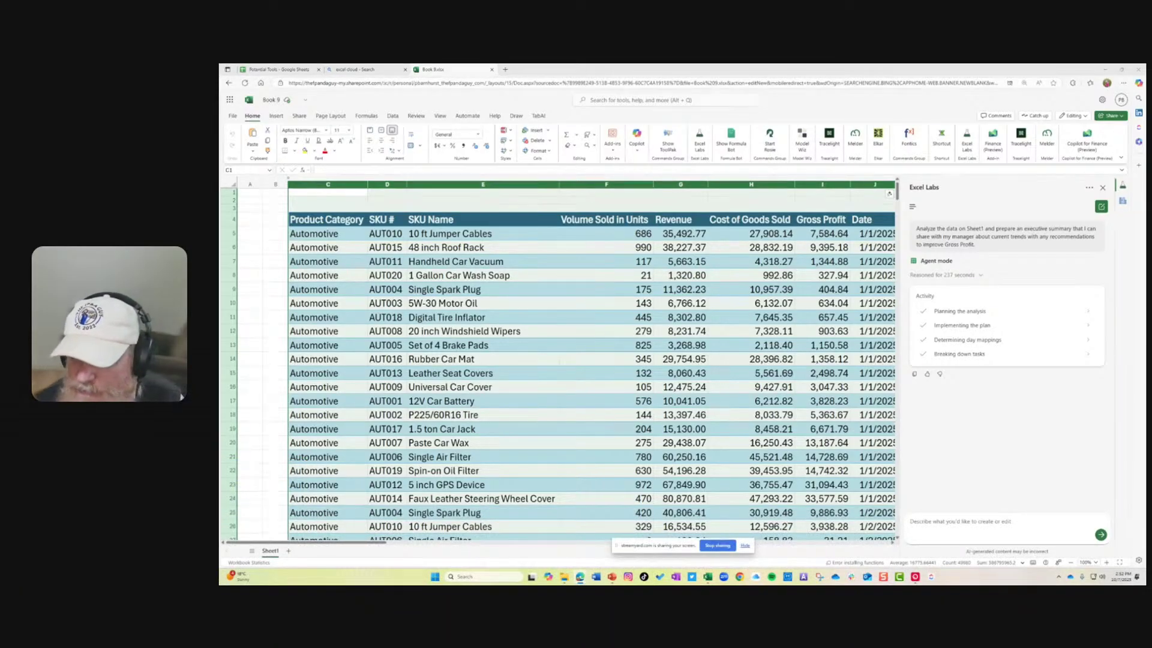
left_click(973, 313)
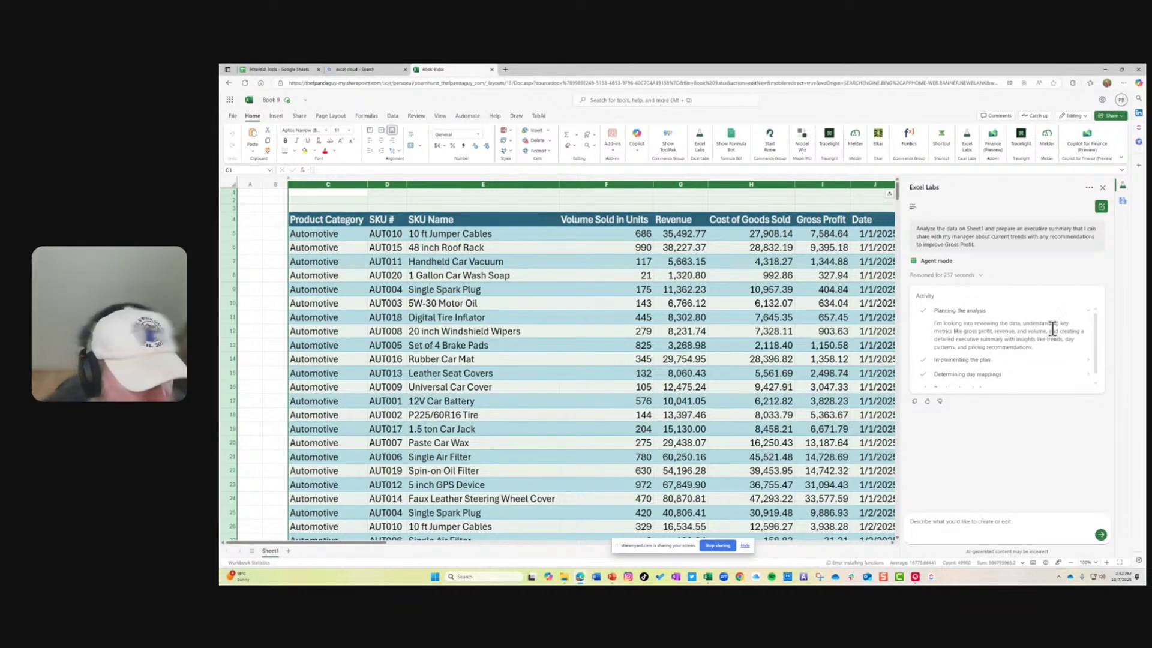
- Read the details of the Implementing the plan and Breaking down tasks entries in the agent's activity list
left_click(972, 360)
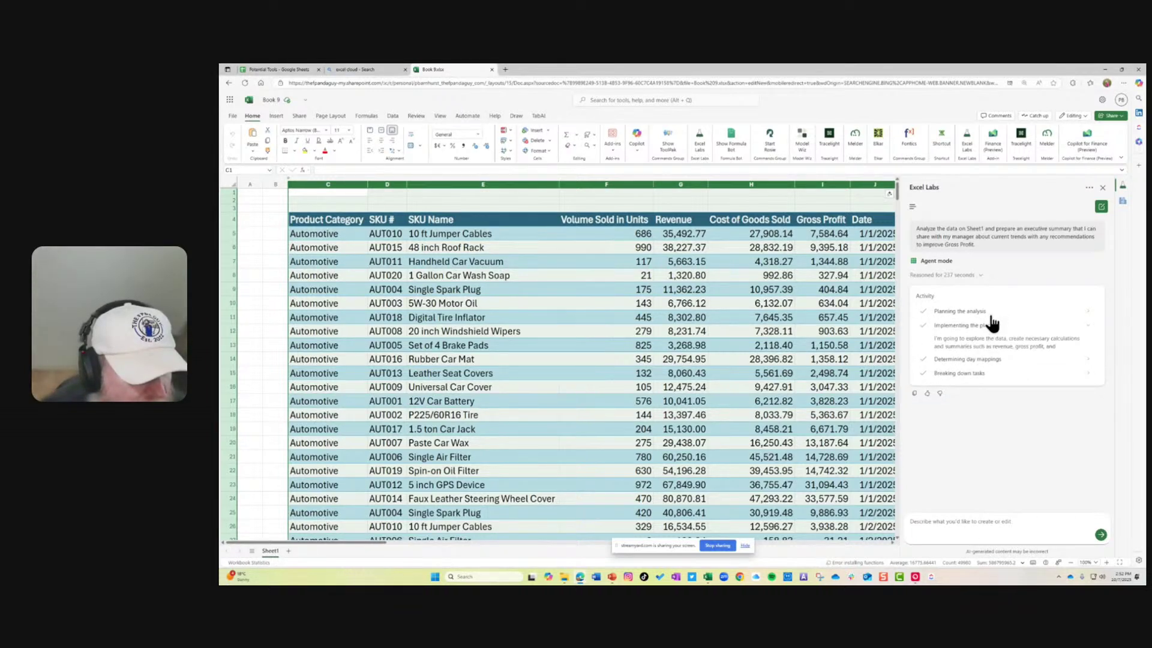
left_click(966, 360)
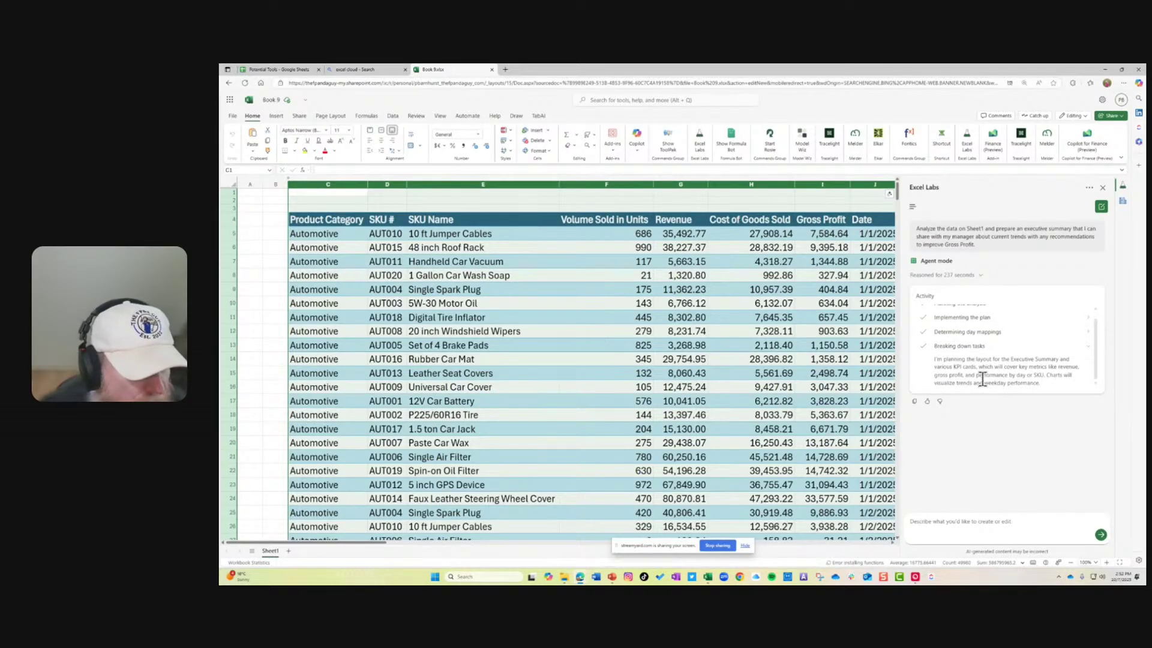
scroll(983, 378, "up", 1)
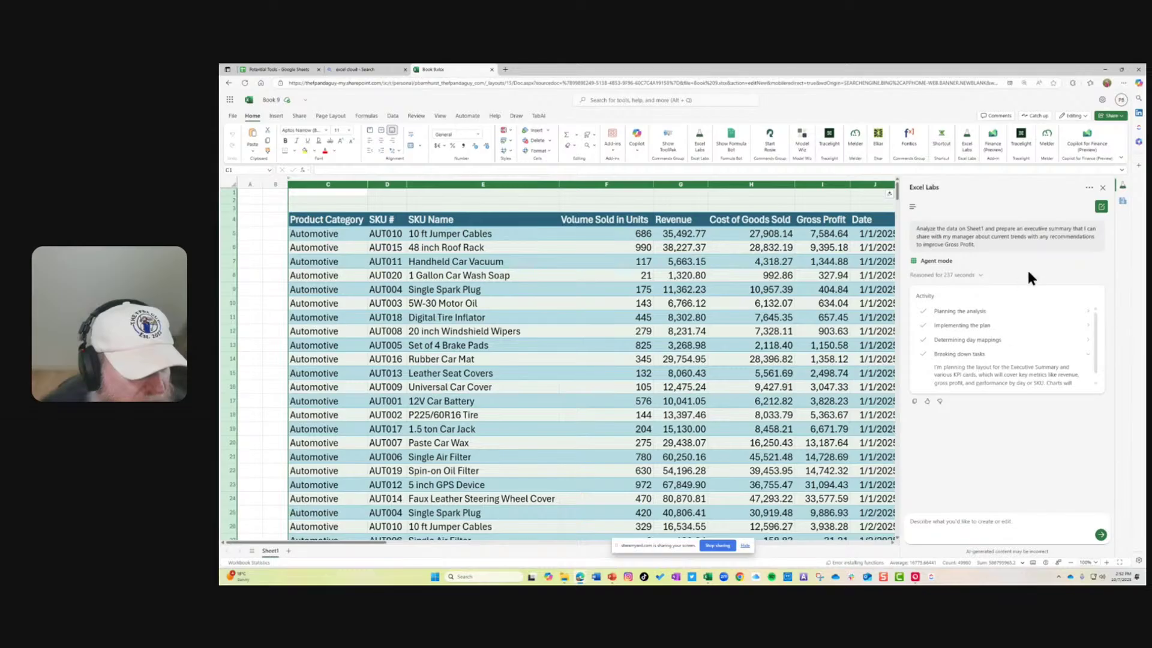
- Send Agent mode the follow-up "Where is my executive summary please put it on a new worksheet."
left_click(934, 521)
type("Where is my exe")
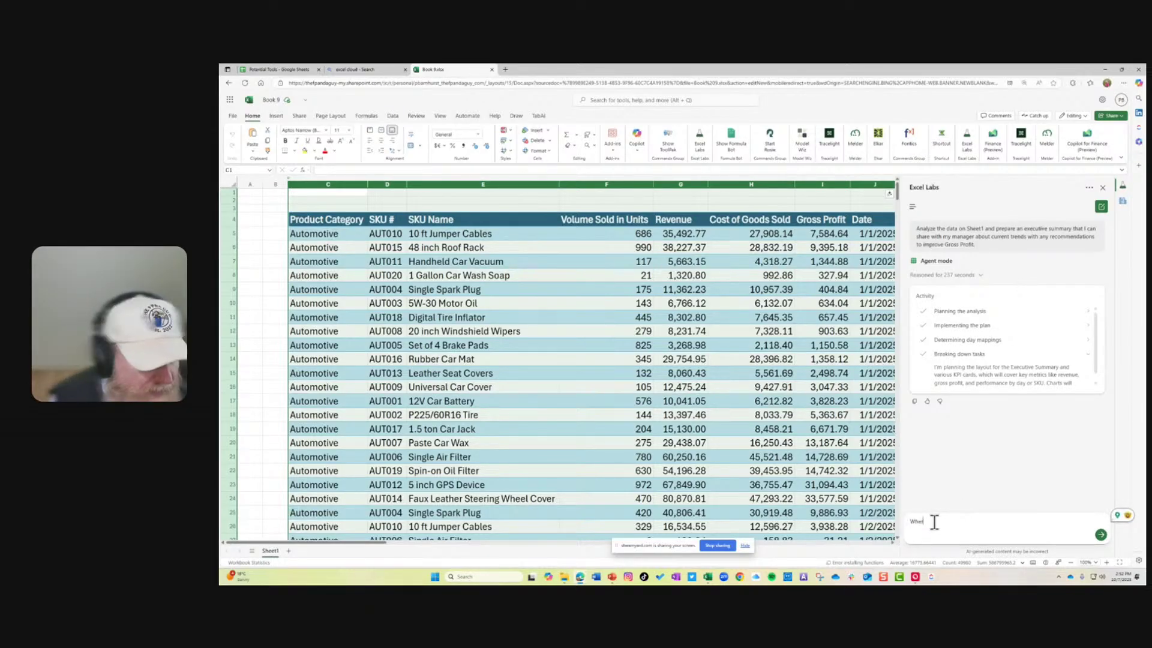
type("cu")
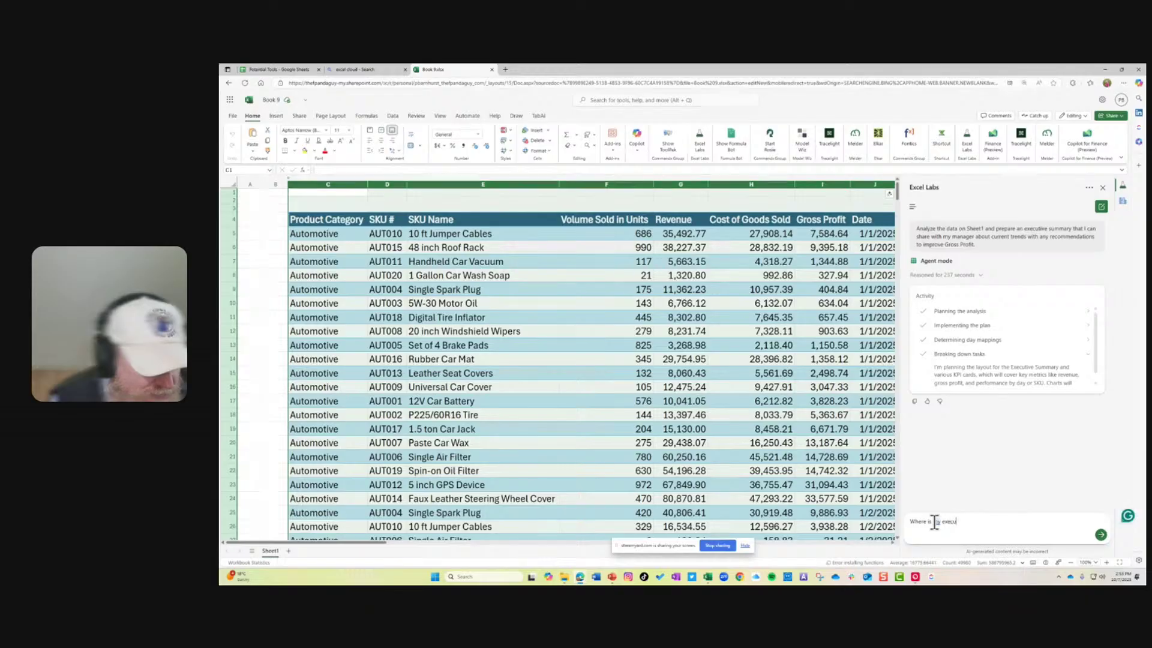
type("tive summary please put i")
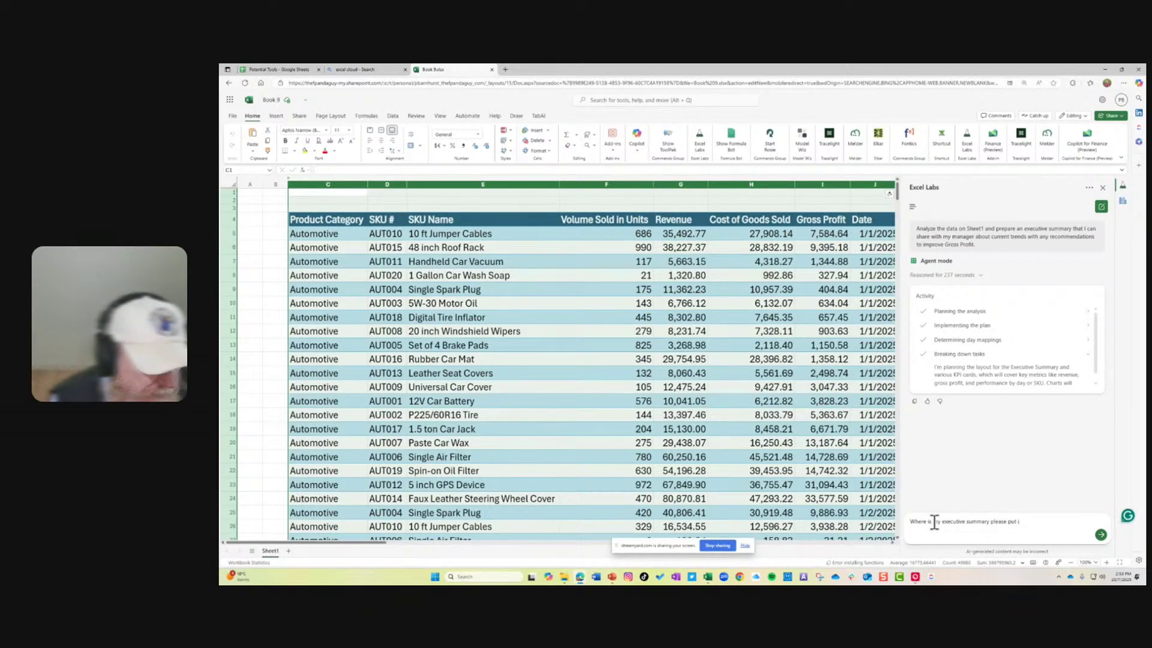
type("t on a ne")
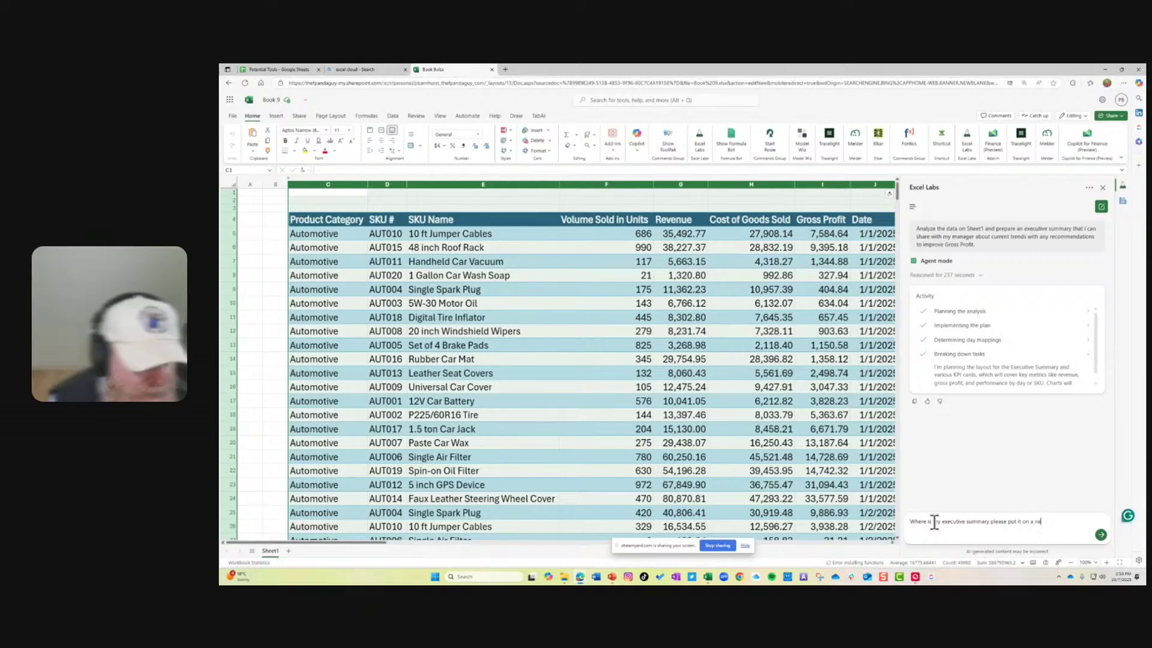
type("w worksheet.")
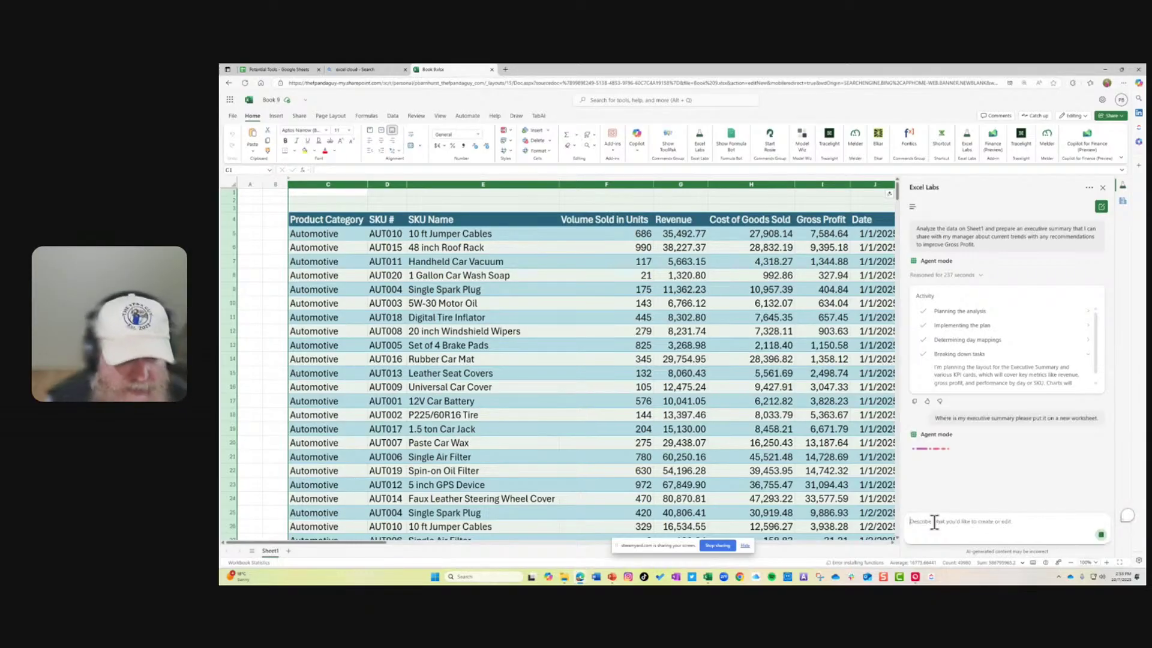
key("Return")
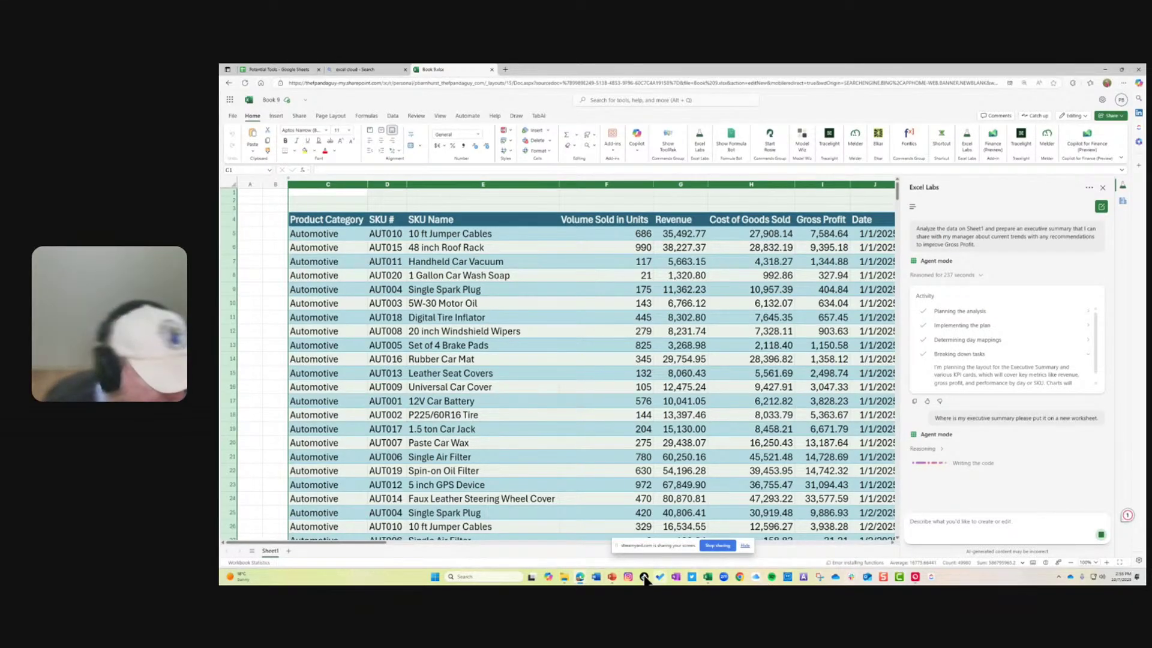
- Switch to the PowerPoint presentation and show the FP&A Modern Excel Course slide
left_click(612, 577)
scroll(307, 395, "down", 5)
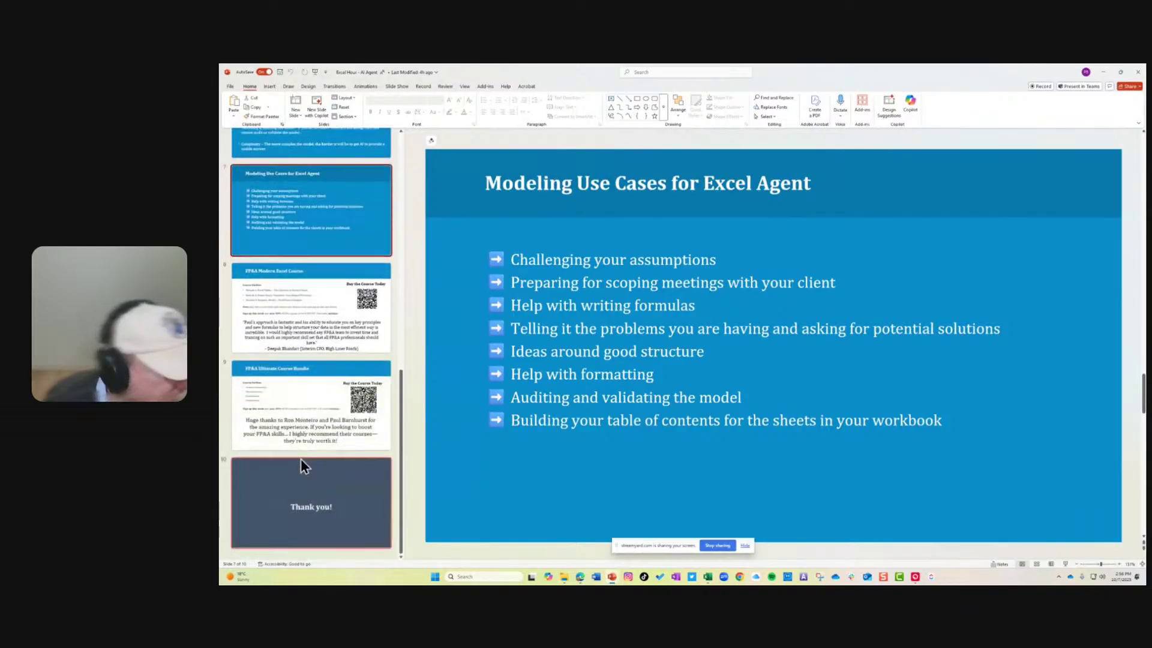
left_click(319, 327)
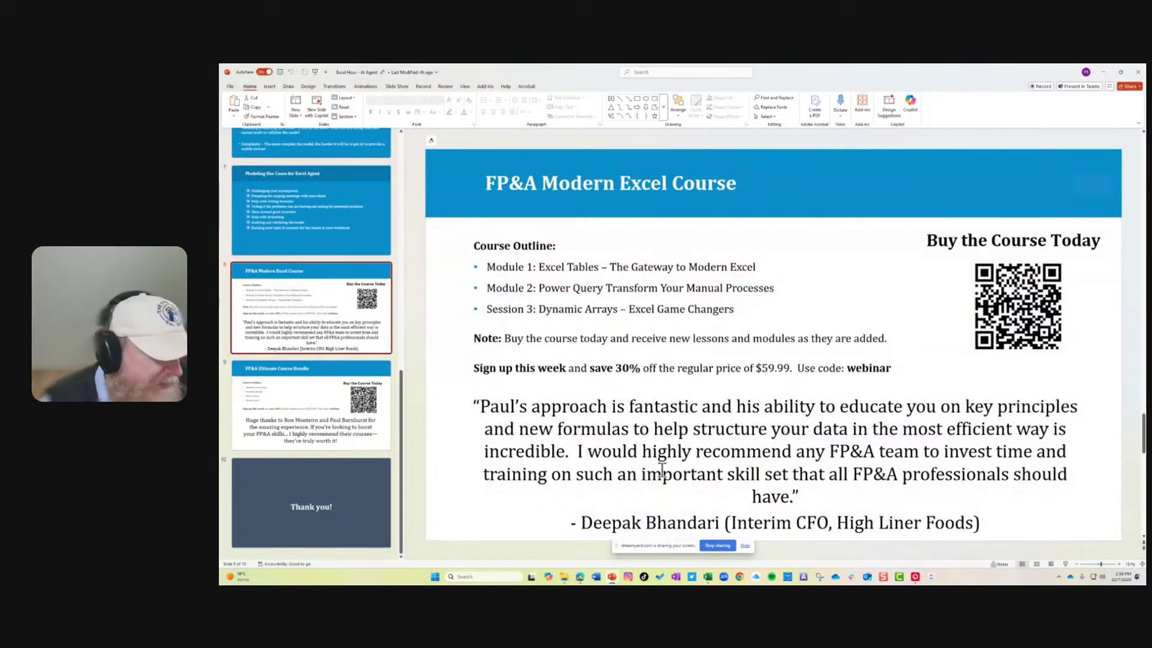
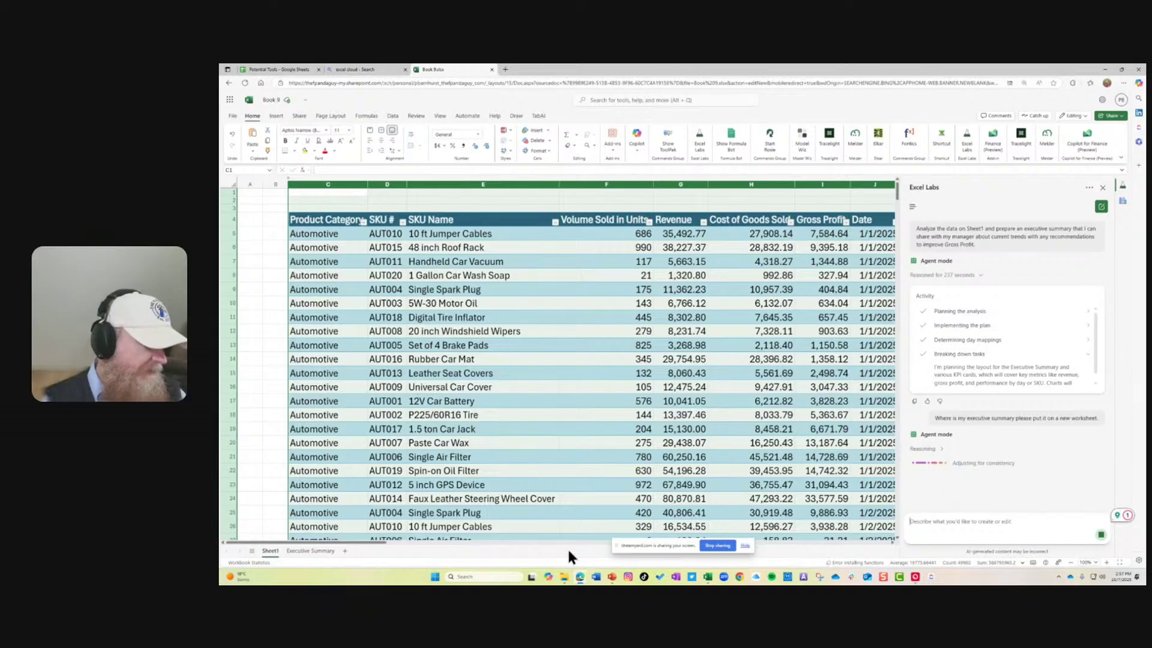
- Open the Executive Summary sheet in the web workbook and auto-fit column A to its labels
left_click(310, 551)
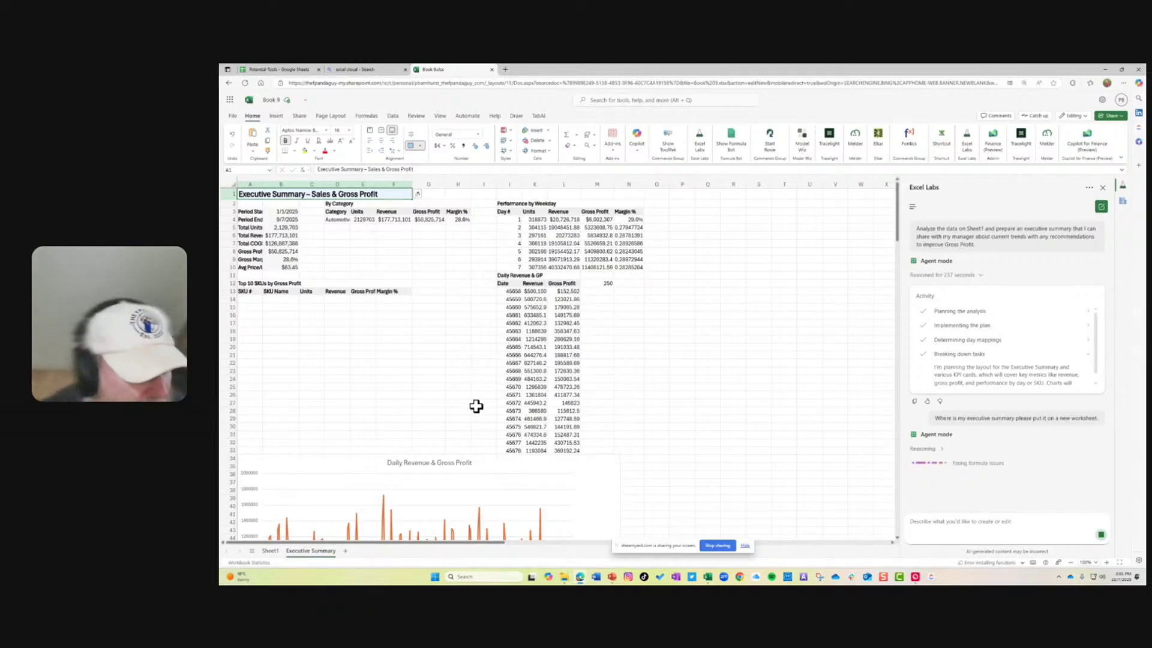
left_click(1106, 562)
left_click(1105, 562)
left_click(1106, 562)
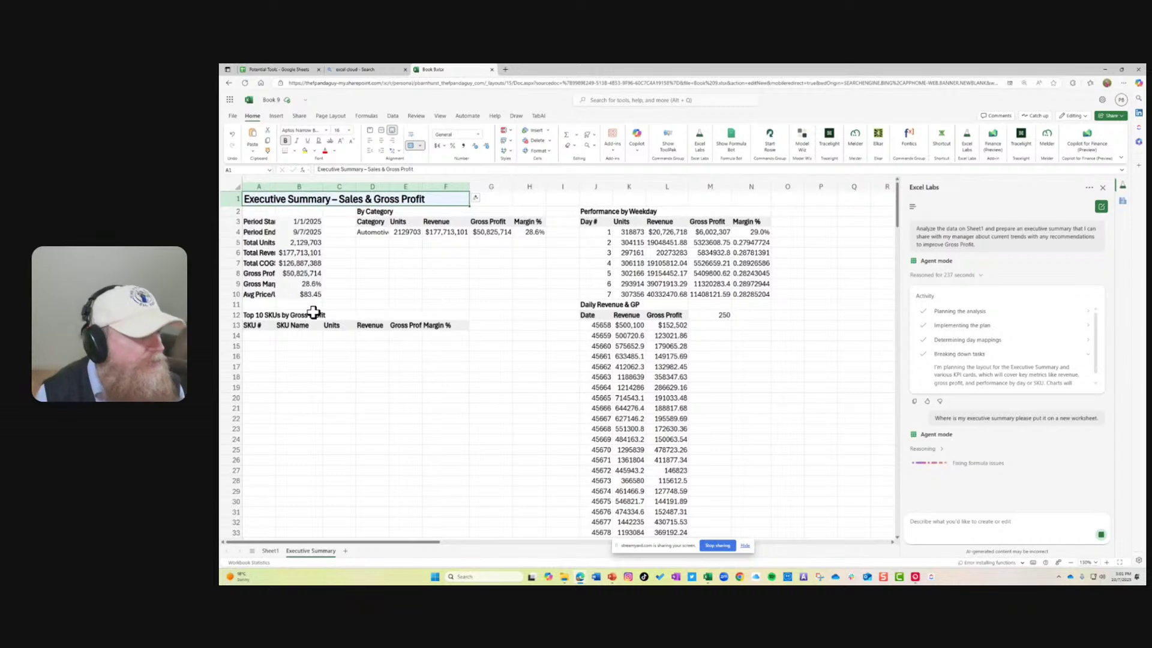
double_click(276, 186)
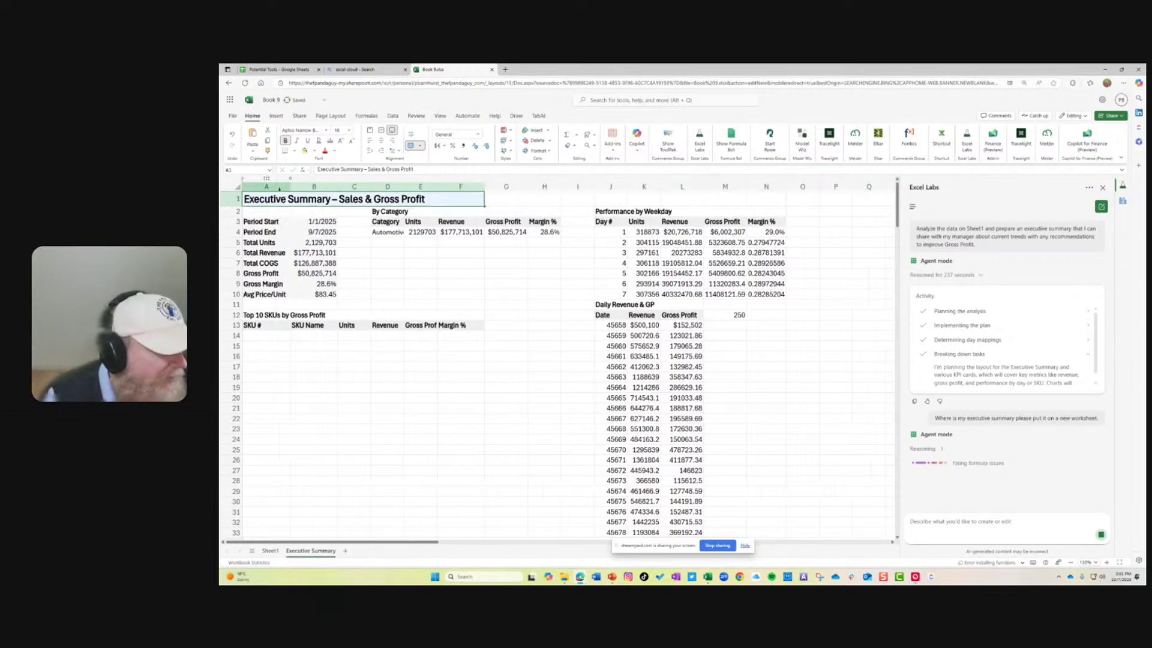
- Inspect the period dates and the formulas behind the units, revenue, gross profit, margin and average price figures in column B
left_click(267, 220)
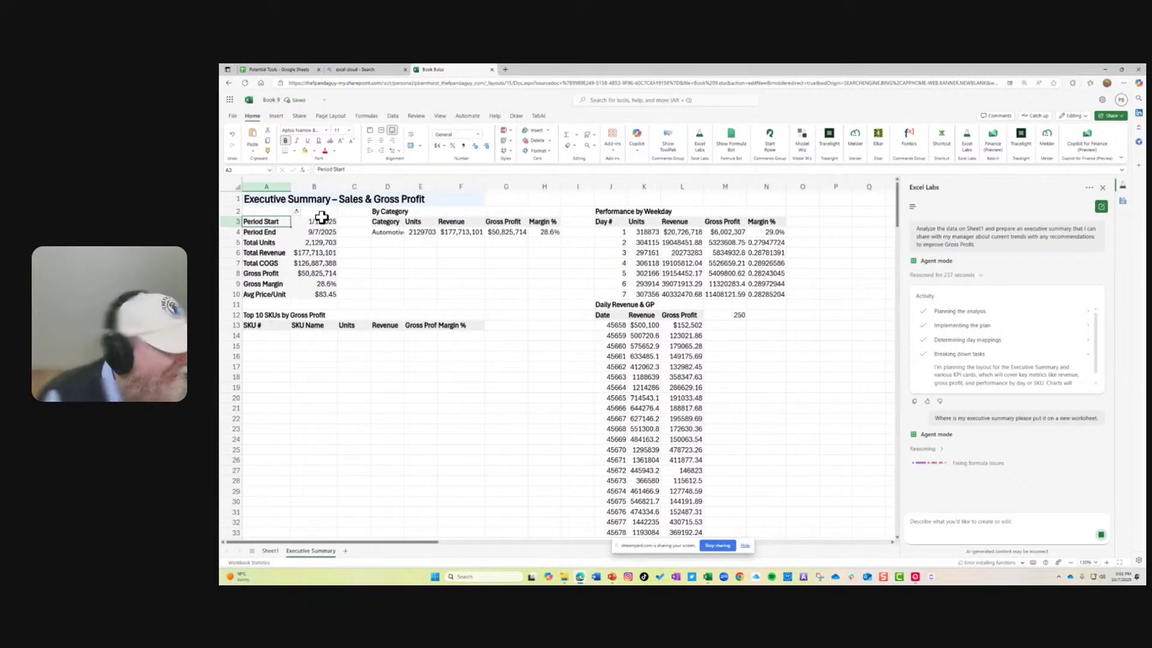
left_click_drag(322, 221, 324, 237)
left_click(312, 243)
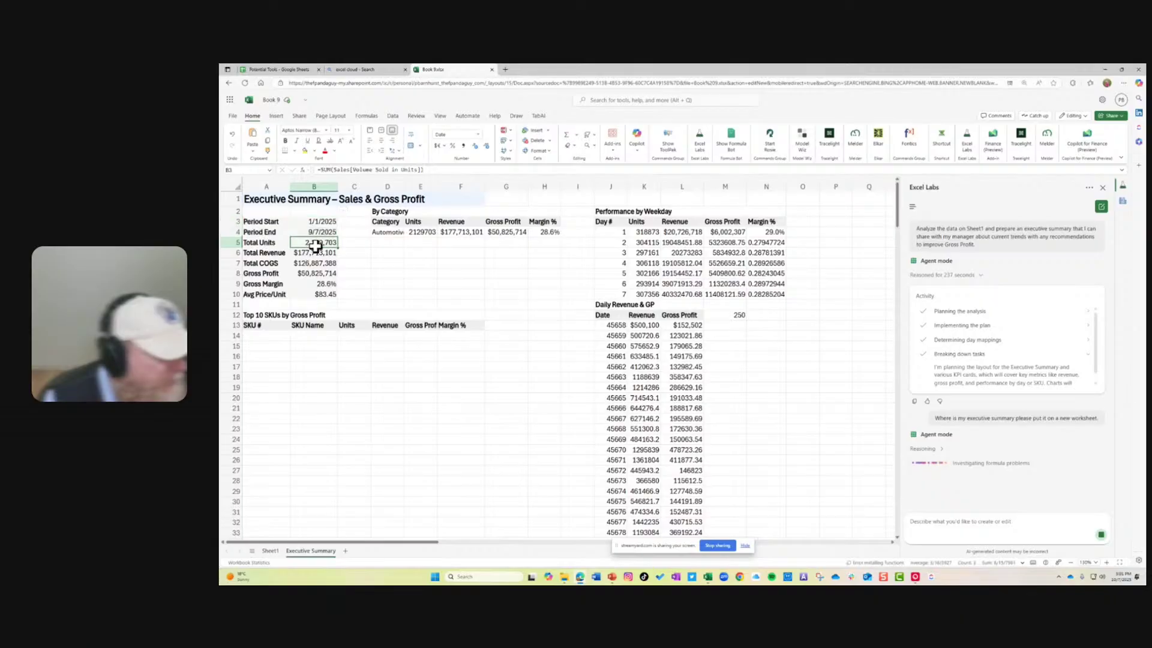
left_click(315, 254)
left_click(315, 264)
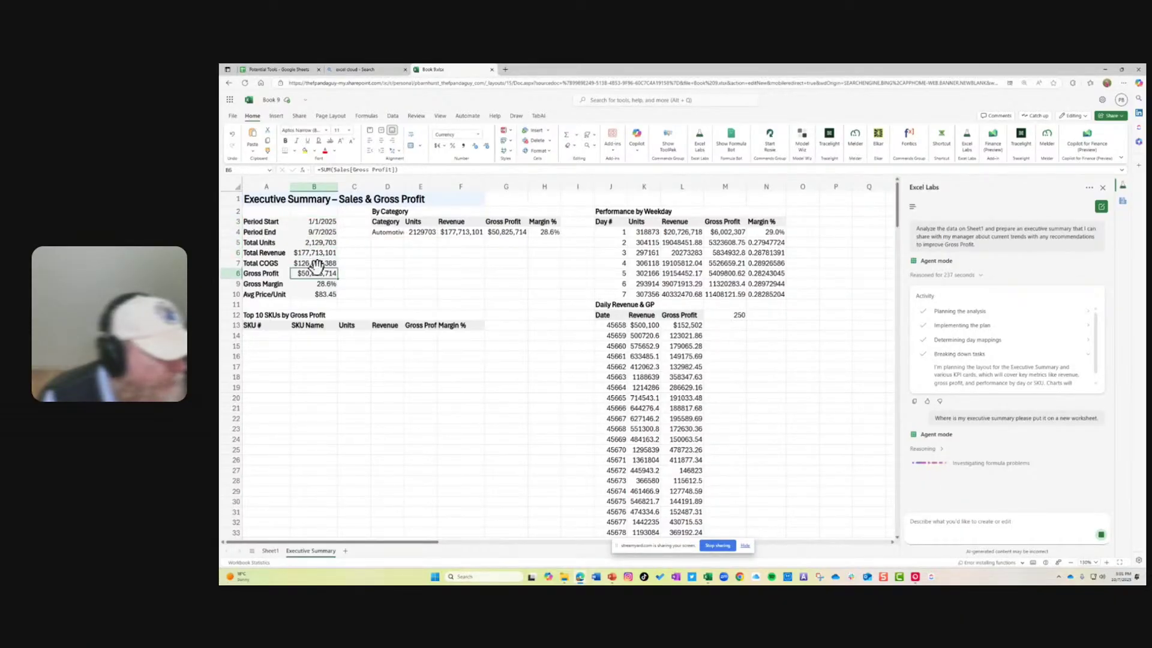
left_click(318, 283)
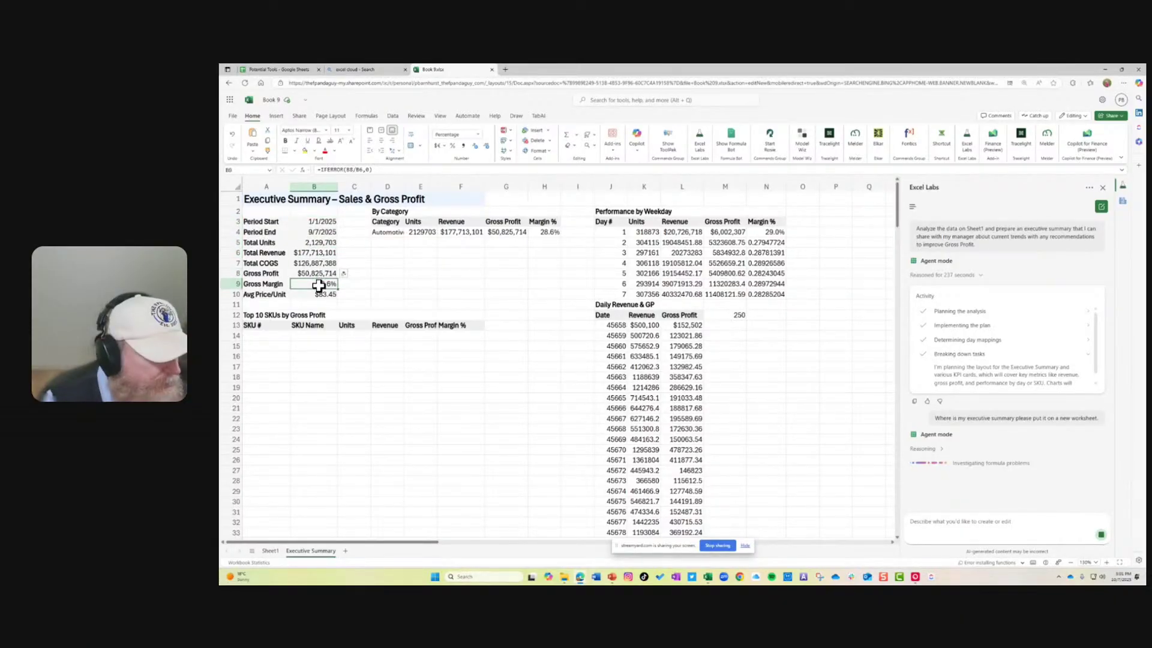
left_click(329, 294)
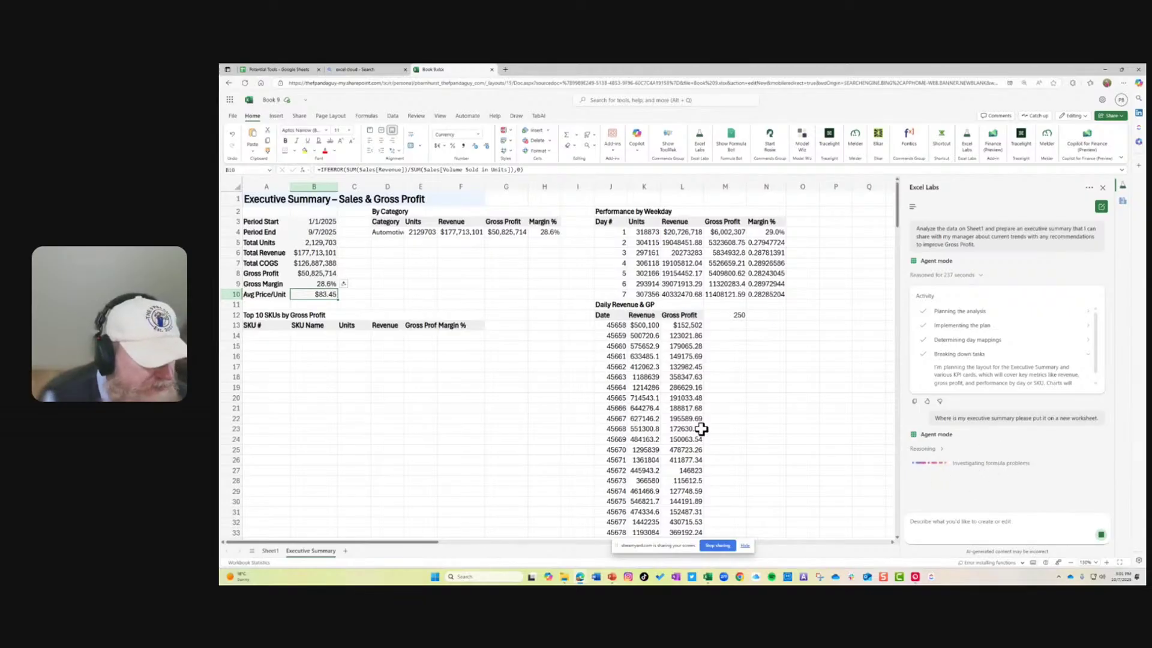
- Examine the Top 10 SKUs by Gross Profit section, the Daily Revenue & GP table and the Daily Revenue & Gross Profit chart
left_click_drag(252, 336, 467, 528)
left_click_drag(624, 305, 690, 480)
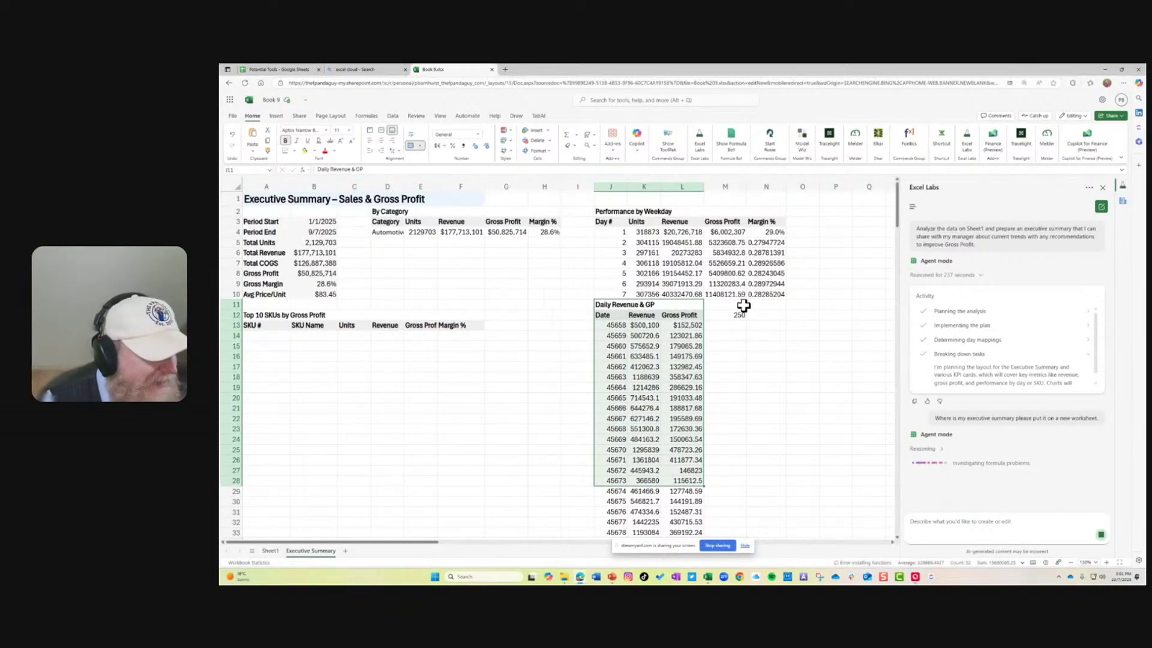
scroll(741, 321, "down", 12)
scroll(737, 332, "up", 8)
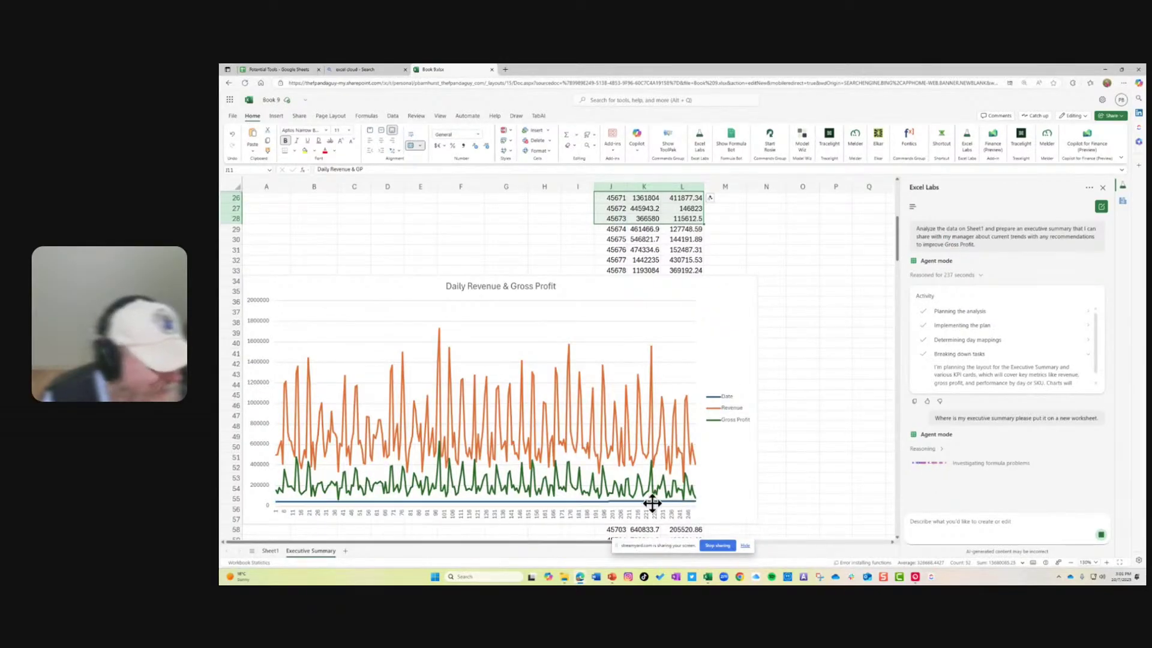
scroll(420, 420, "down", 2)
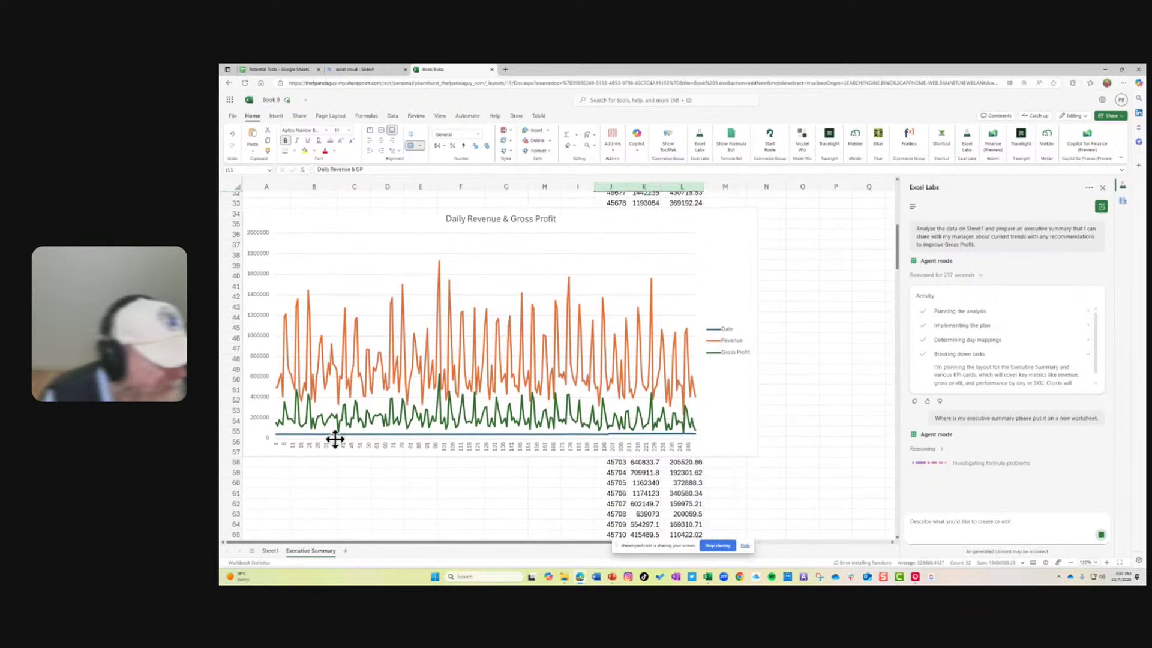
scroll(654, 445, "down", 7)
scroll(661, 443, "up", 15)
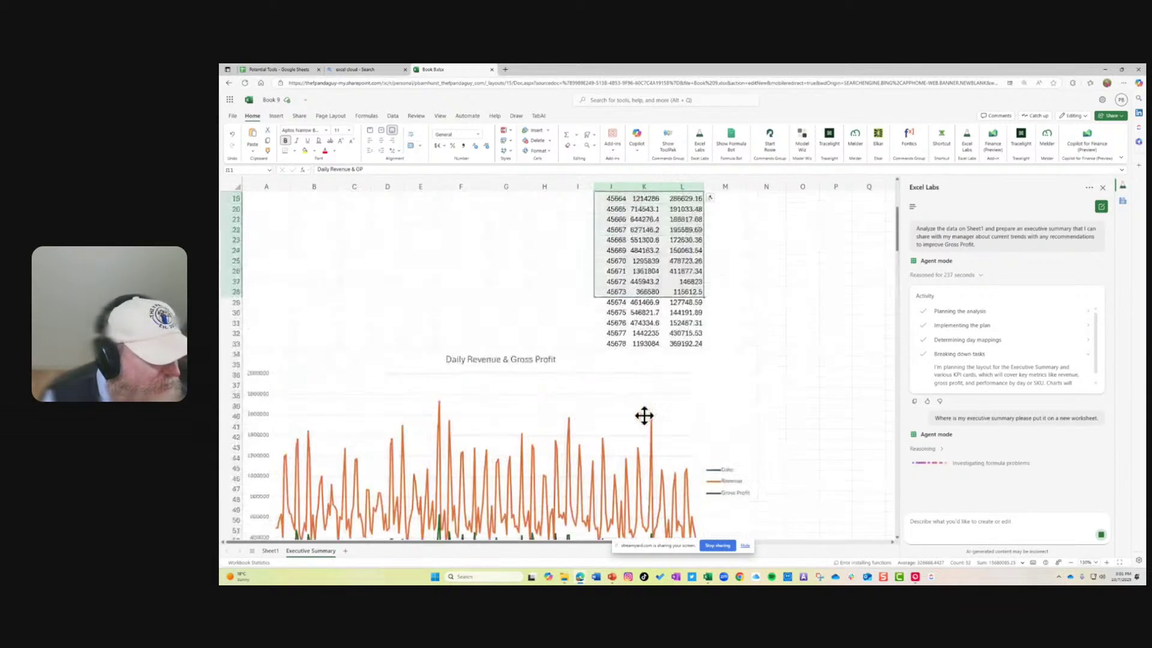
scroll(641, 386, "down", 10)
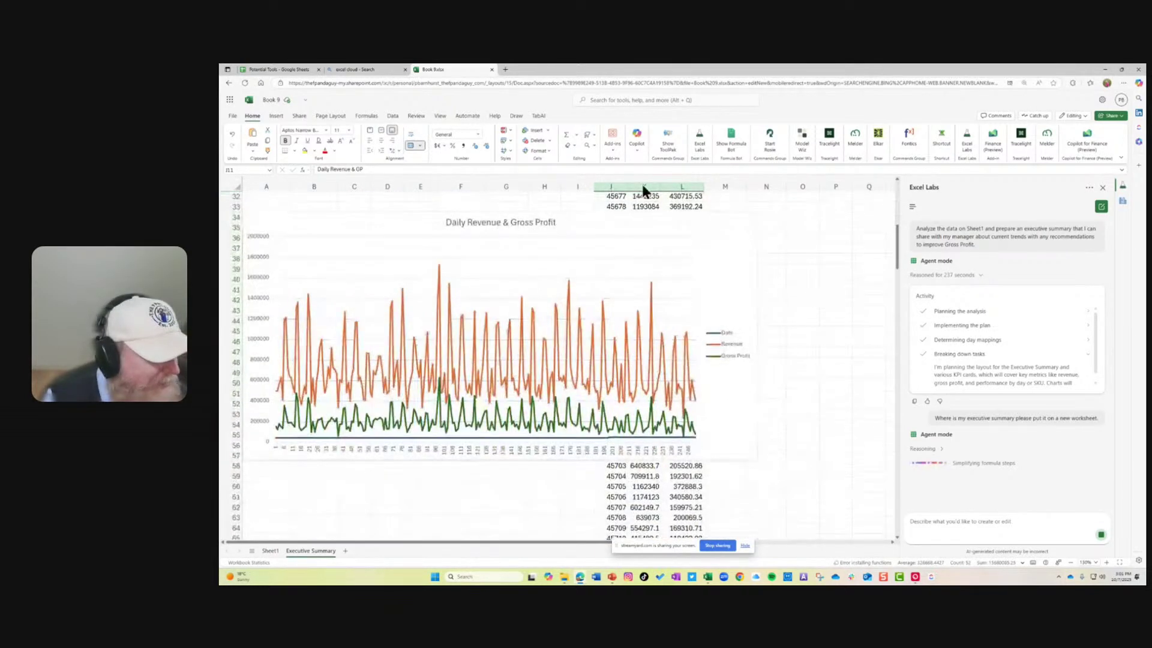
scroll(654, 240, "up", 3)
scroll(645, 234, "up", 6)
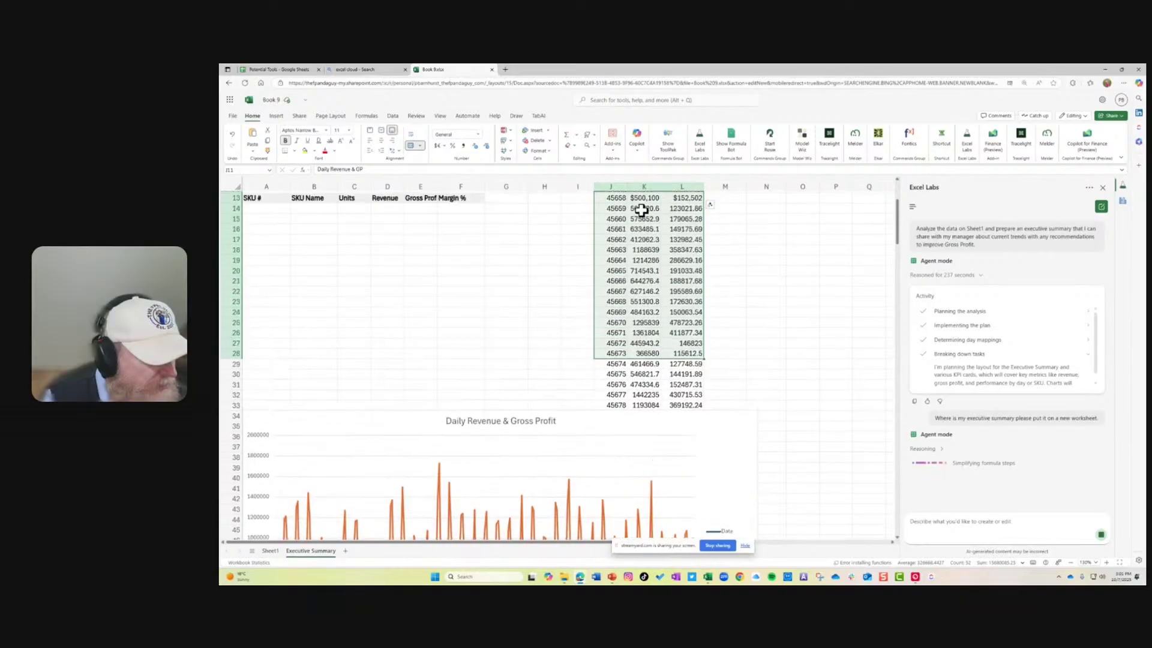
- Look through the lower rows of the Daily Revenue & GP table and return to the beginning of the sheet
scroll(571, 399, "down", 17)
scroll(572, 399, "down", 20)
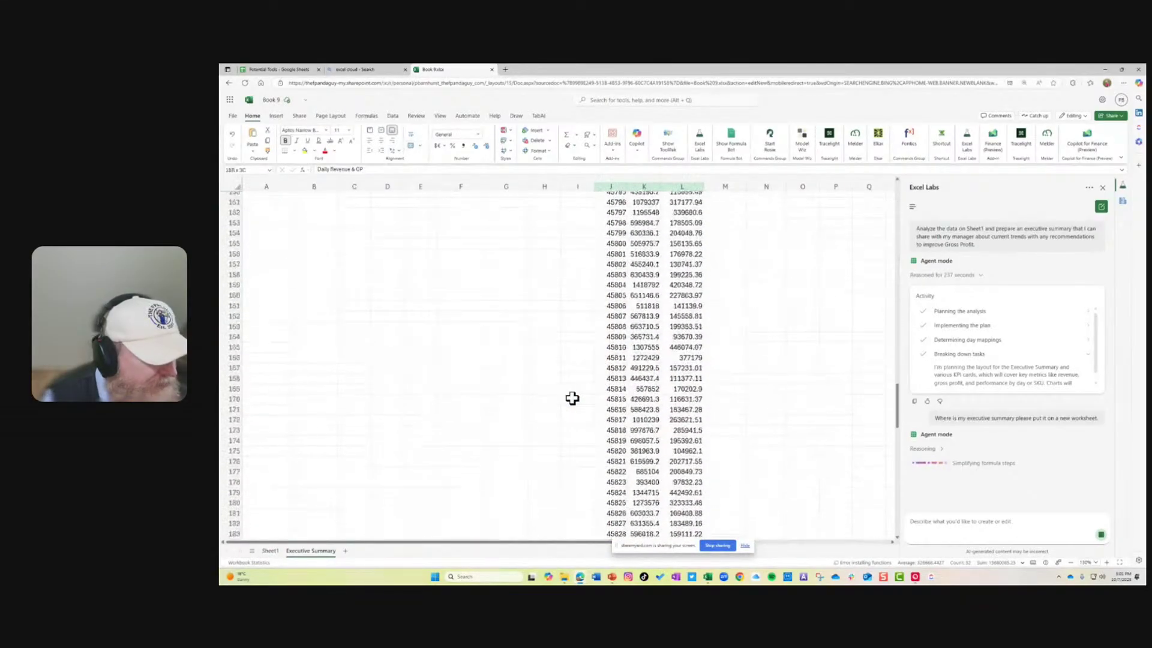
scroll(557, 398, "up", 20)
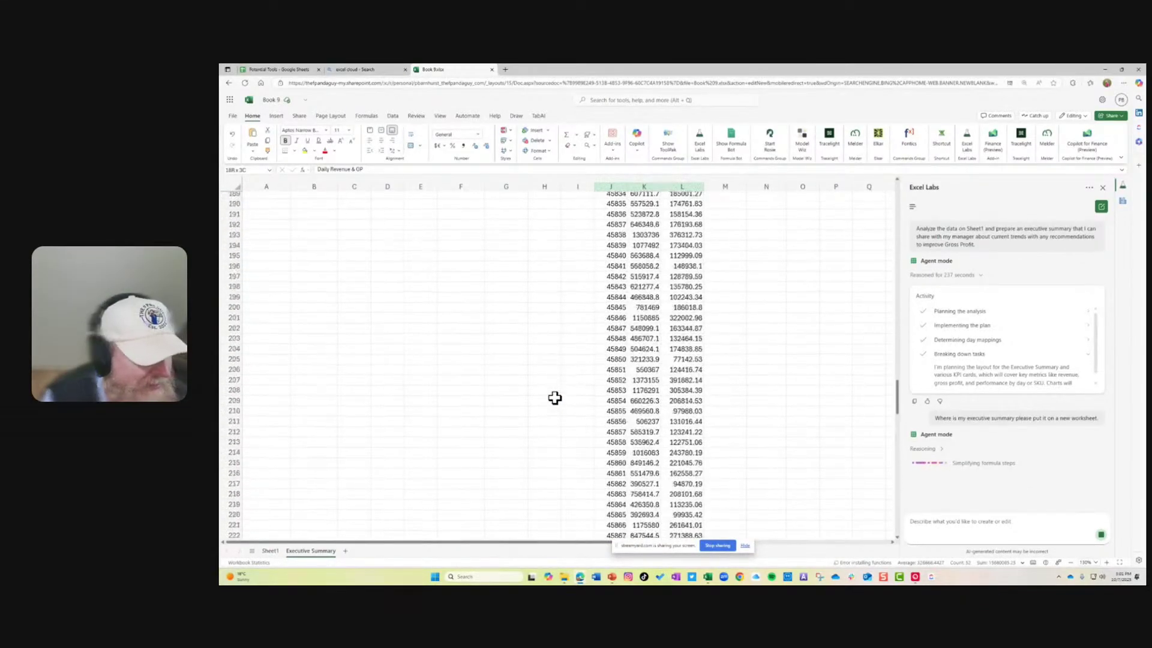
scroll(553, 398, "up", 4)
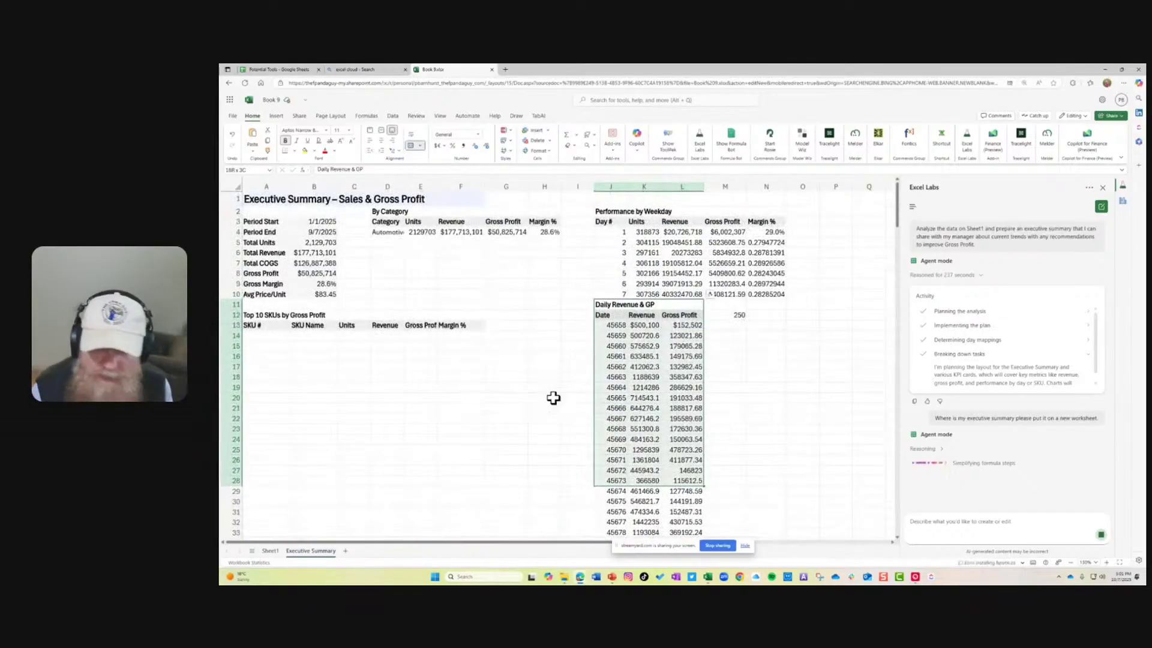